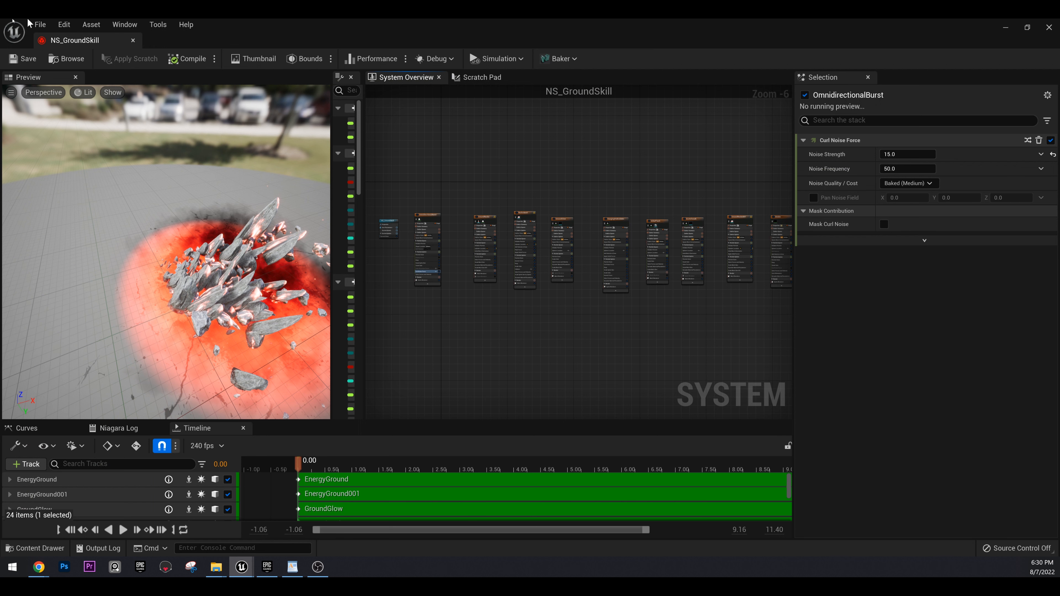
{"action": "right_click_drag", "start_coordinate": [711, 155], "coordinate": [646, 164]}
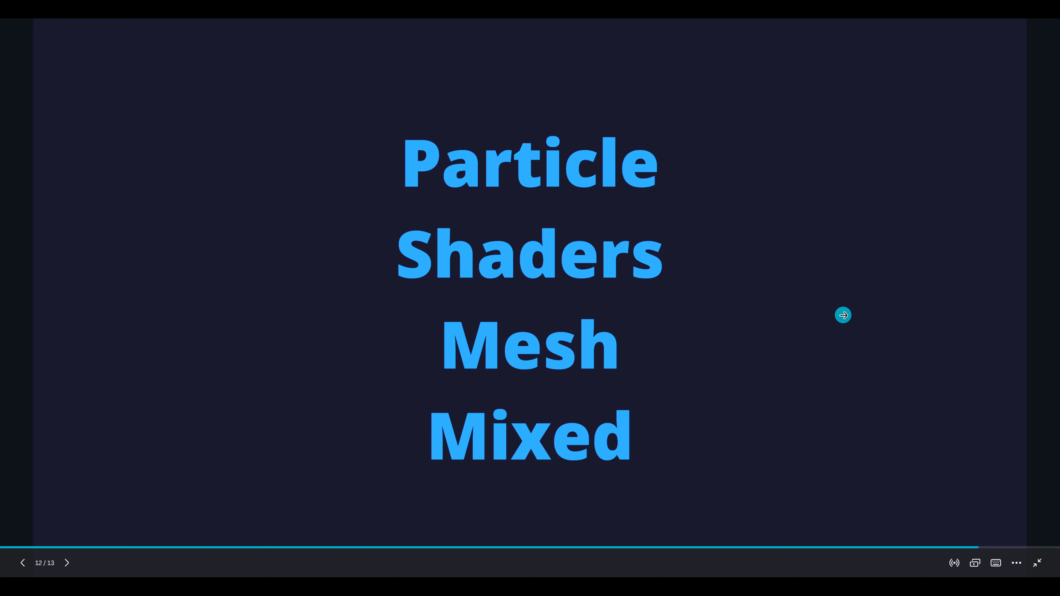
{"action": "key", "text": "Left"}
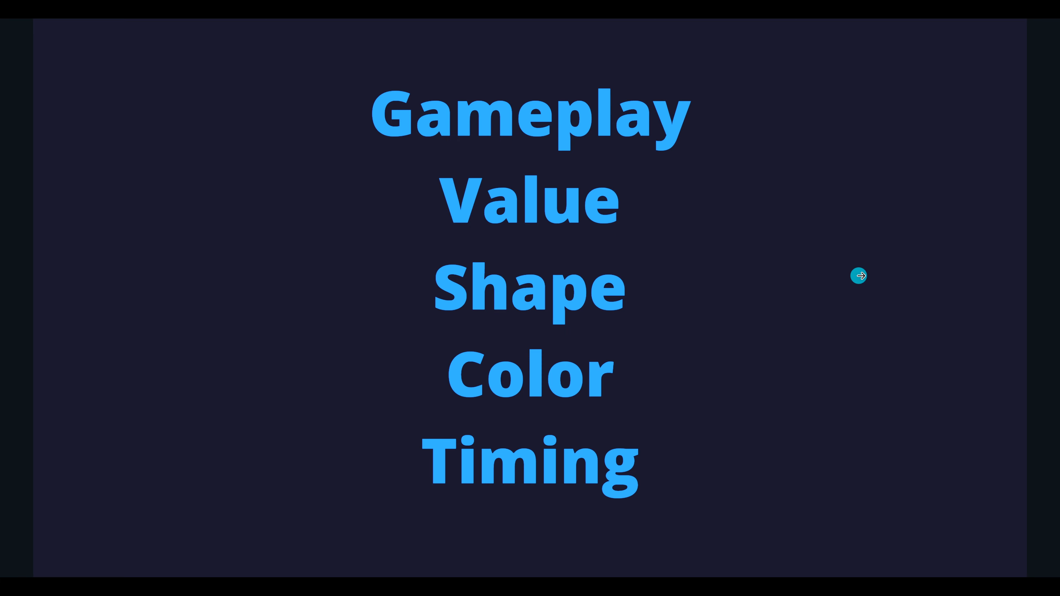
{"action": "key", "text": "Right"}
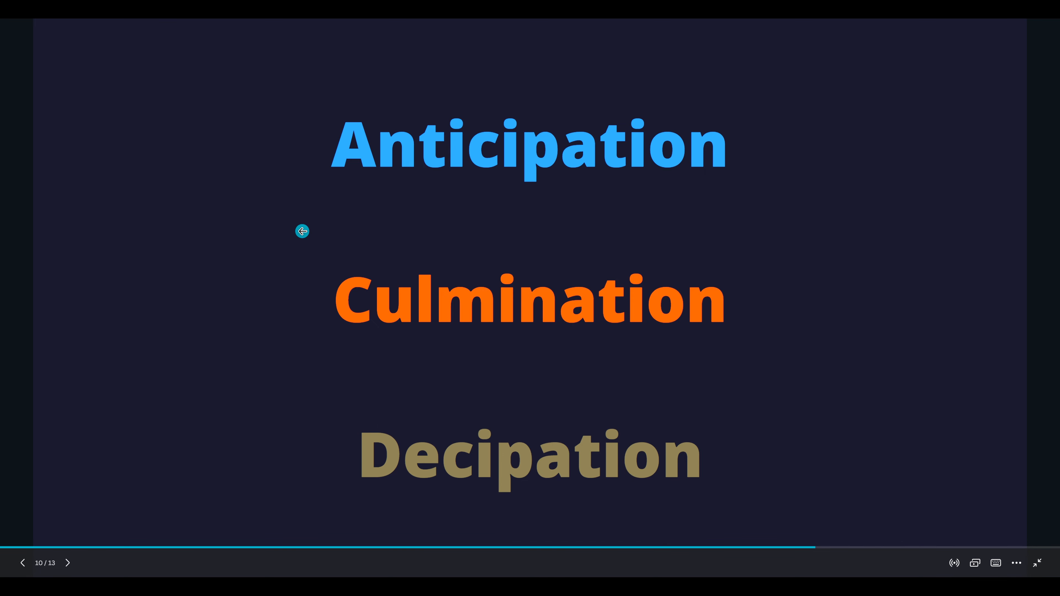
{"action": "key", "text": "Right"}
{"action": "key", "text": "Left"}
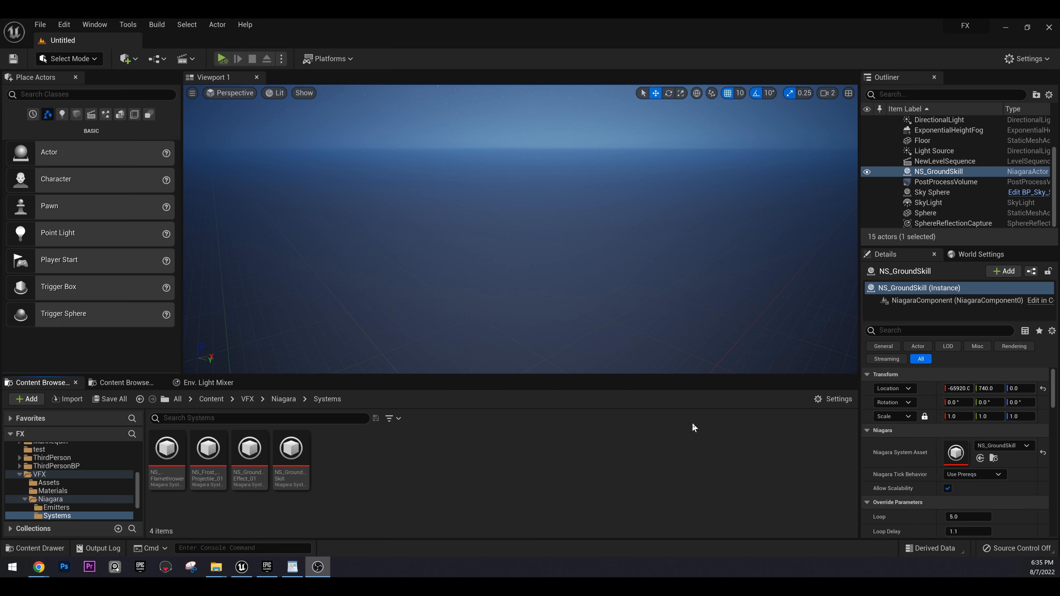
Step: Start a new Niagara System in the Systems folder, based on selected emitters, and proceed to the emitter choice
{"action": "left_click", "coordinate": [533, 467]}
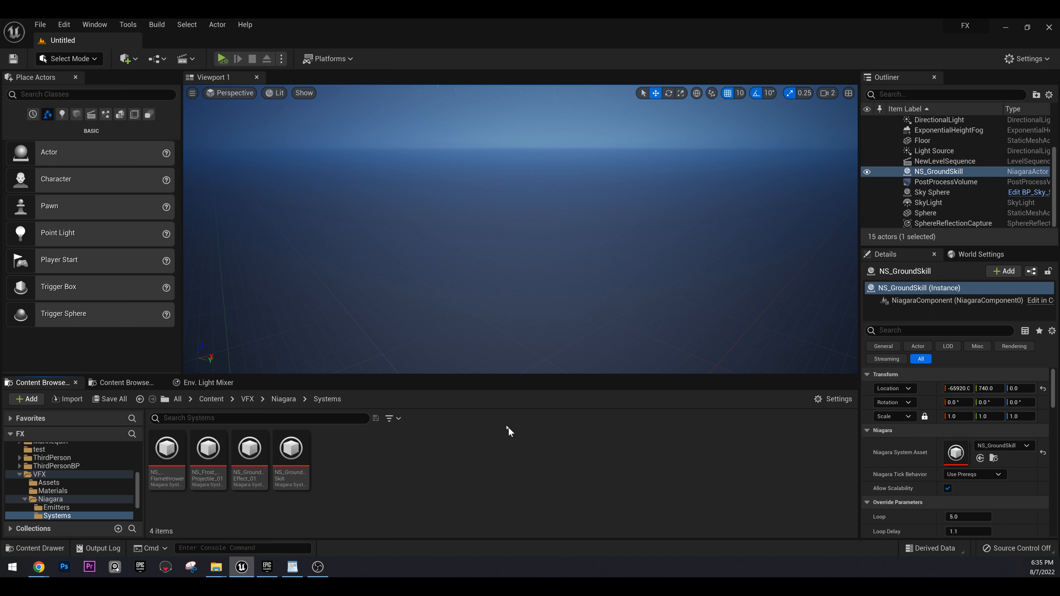
{"action": "right_click", "coordinate": [407, 455]}
{"action": "mouse_move", "coordinate": [462, 338]}
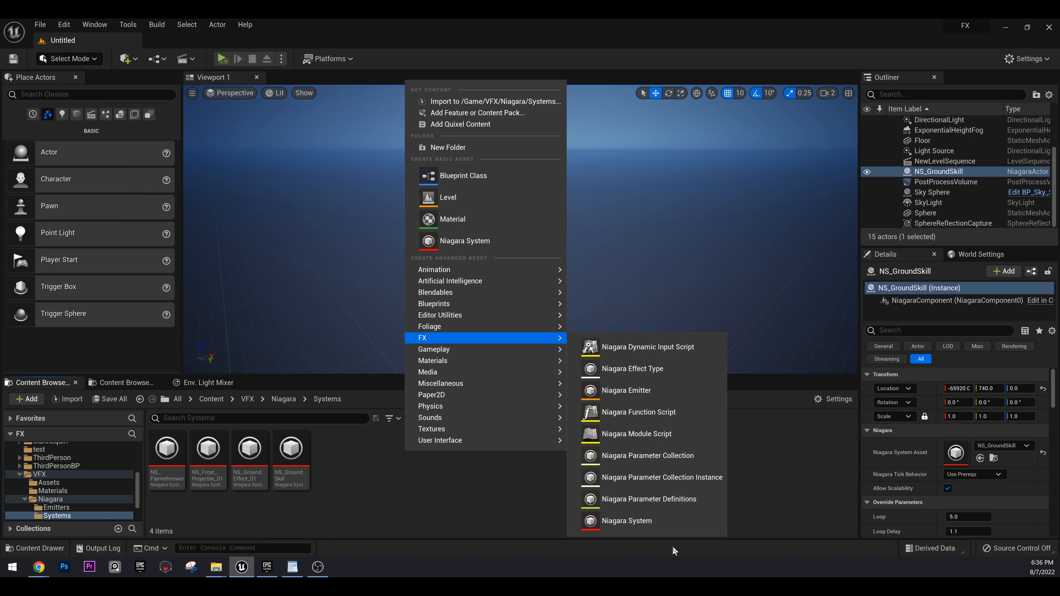
{"action": "left_click", "coordinate": [670, 528]}
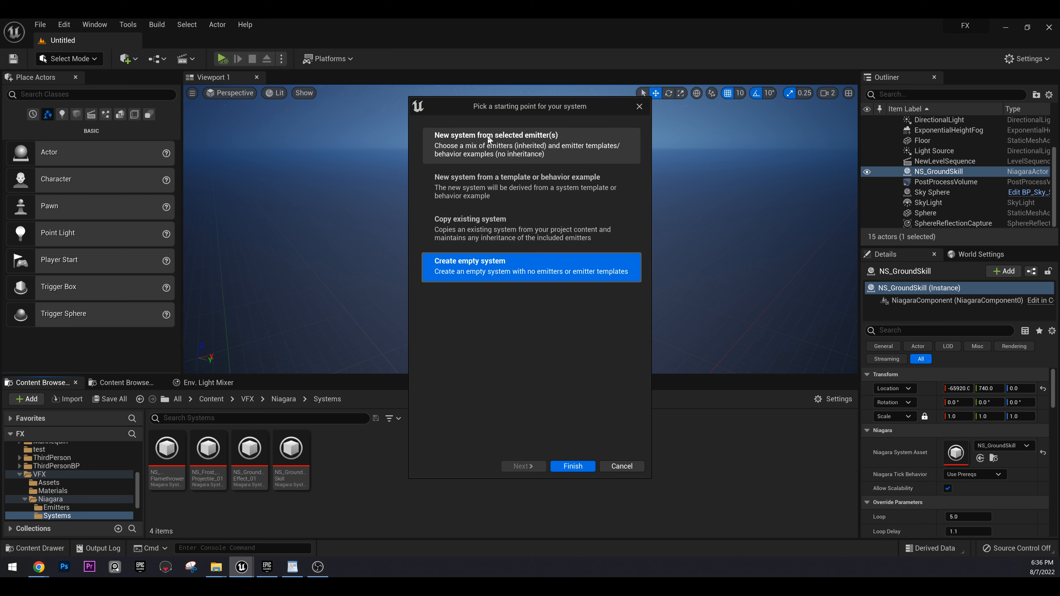
{"action": "left_click", "coordinate": [493, 151]}
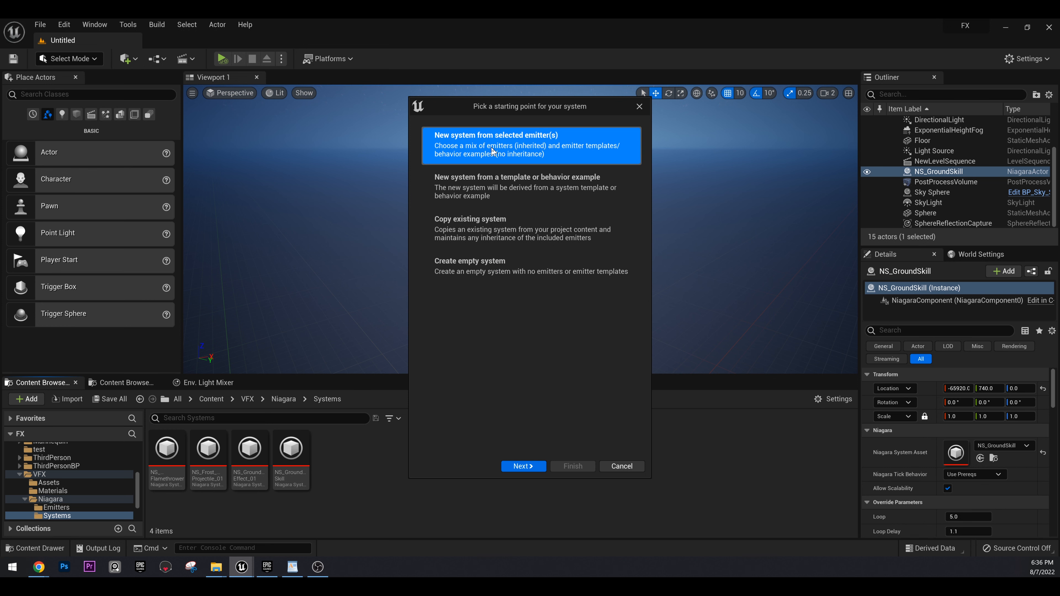
{"action": "left_click", "coordinate": [532, 466]}
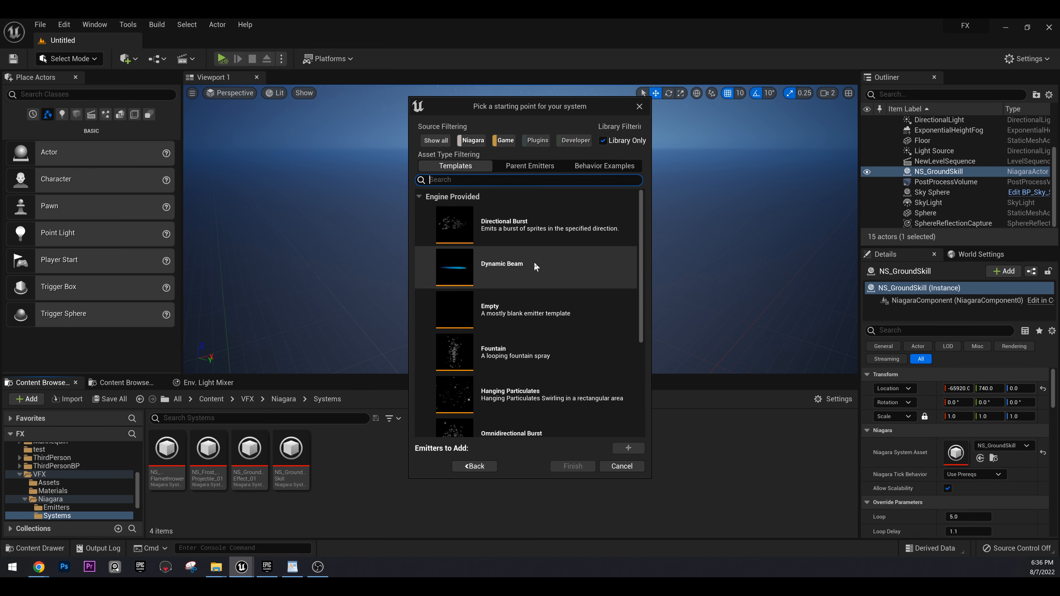
Step: Look through the emitter templates and add Directional Burst to the emitters for the new system
{"action": "scroll", "coordinate": [549, 362], "scroll_direction": "down", "scroll_amount": 4}
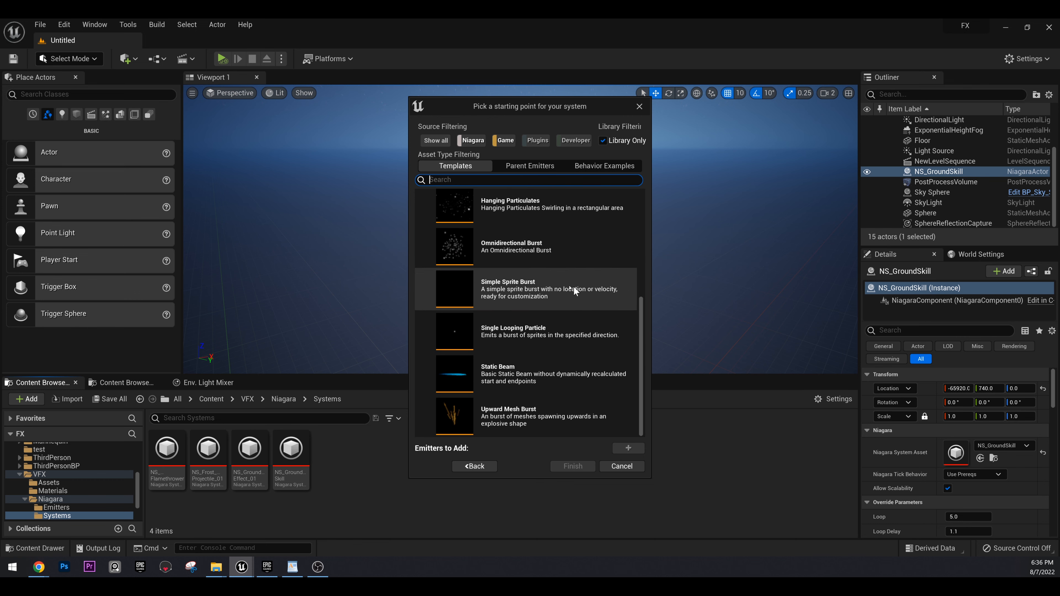
{"action": "scroll", "coordinate": [576, 289], "scroll_direction": "up", "scroll_amount": 4}
{"action": "scroll", "coordinate": [459, 230], "scroll_direction": "up", "scroll_amount": 1}
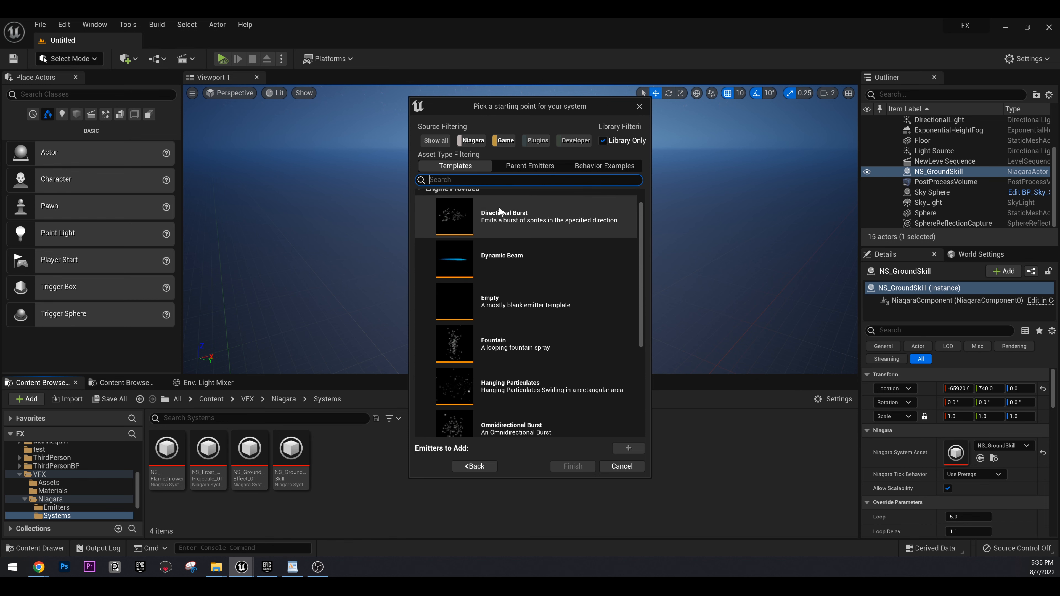
{"action": "left_click", "coordinate": [521, 225]}
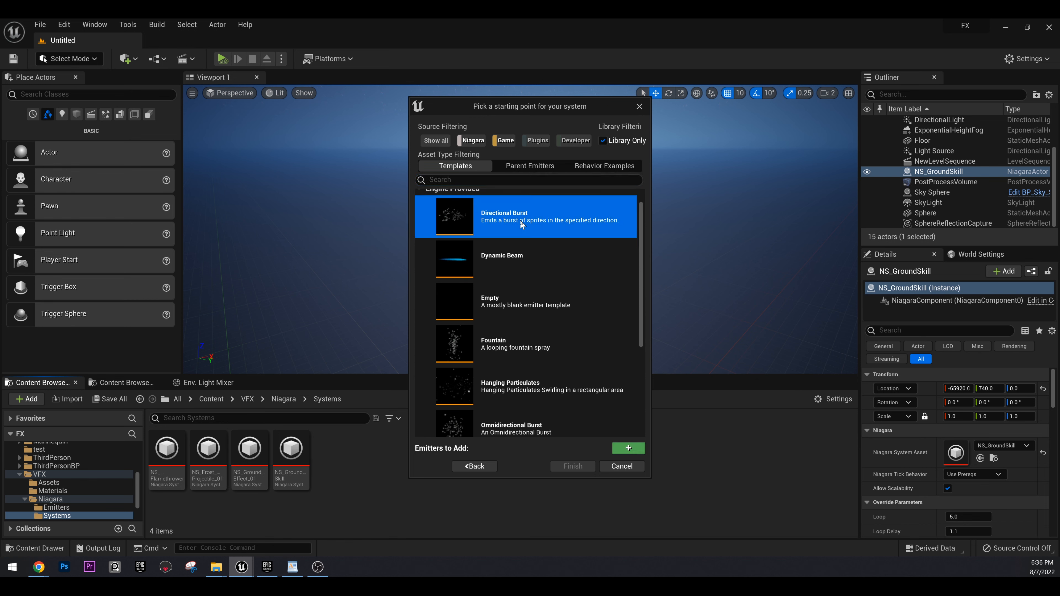
{"action": "left_click", "coordinate": [629, 448]}
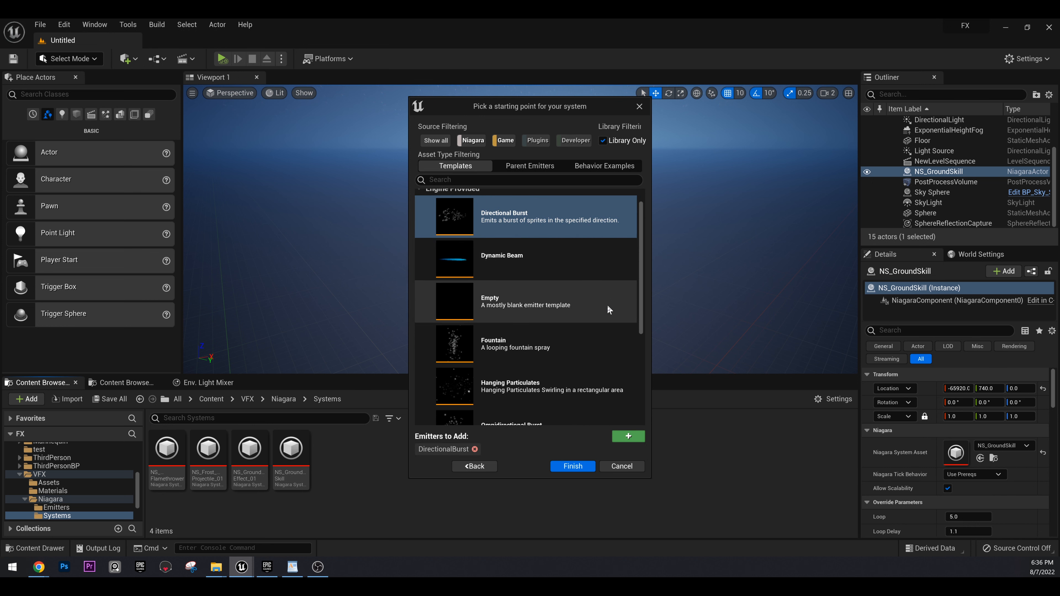
Step: Add the Hanging Particulates template to the emitters for the new system
{"action": "scroll", "coordinate": [610, 320], "scroll_direction": "down", "scroll_amount": 3}
{"action": "scroll", "coordinate": [593, 323], "scroll_direction": "up", "scroll_amount": 3}
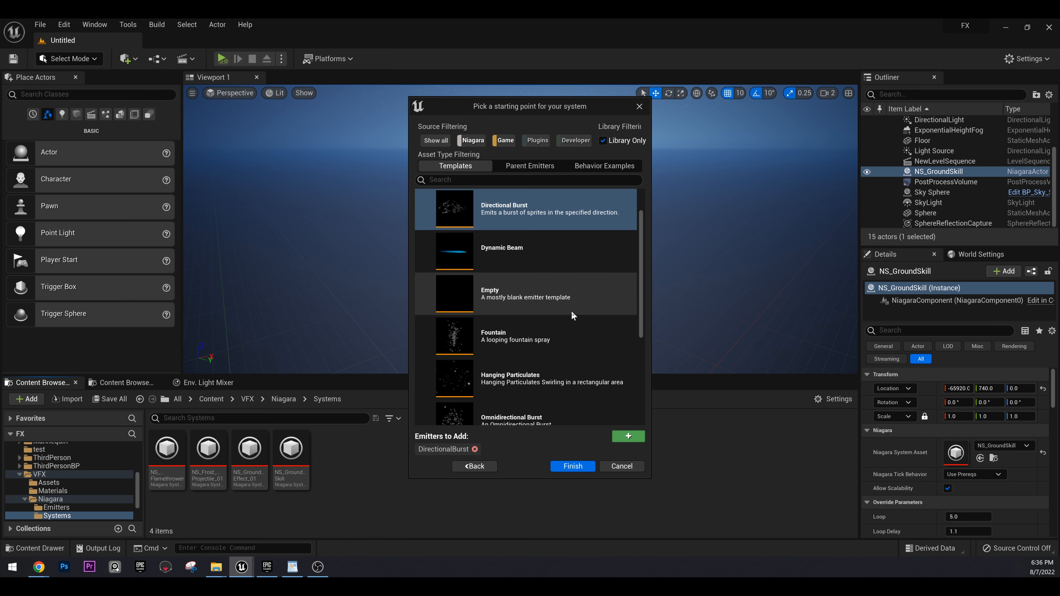
{"action": "scroll", "coordinate": [550, 244], "scroll_direction": "down", "scroll_amount": 1}
{"action": "left_click", "coordinate": [563, 344]}
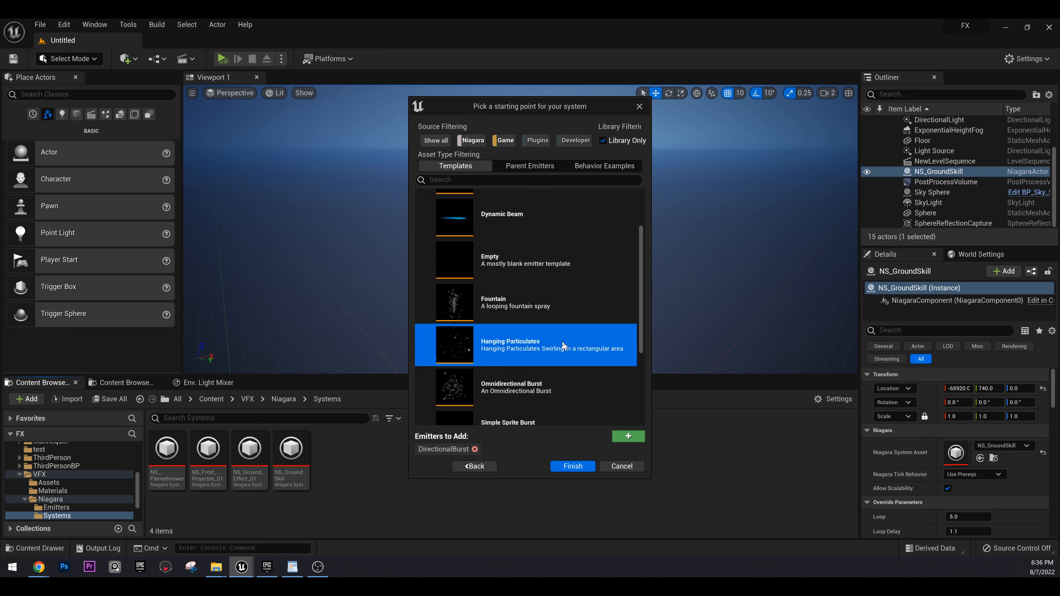
{"action": "scroll", "coordinate": [608, 294], "scroll_direction": "down", "scroll_amount": 1}
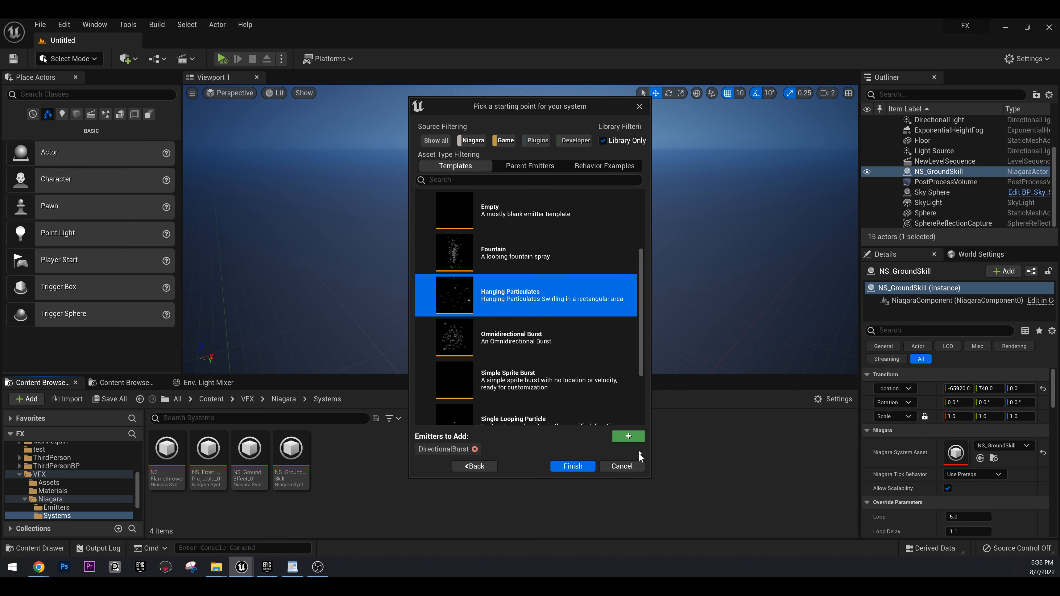
{"action": "left_click", "coordinate": [628, 436]}
Step: Add the Omnidirectional Burst template to the emitters and finish creating the system
{"action": "scroll", "coordinate": [531, 337], "scroll_direction": "down", "scroll_amount": 1}
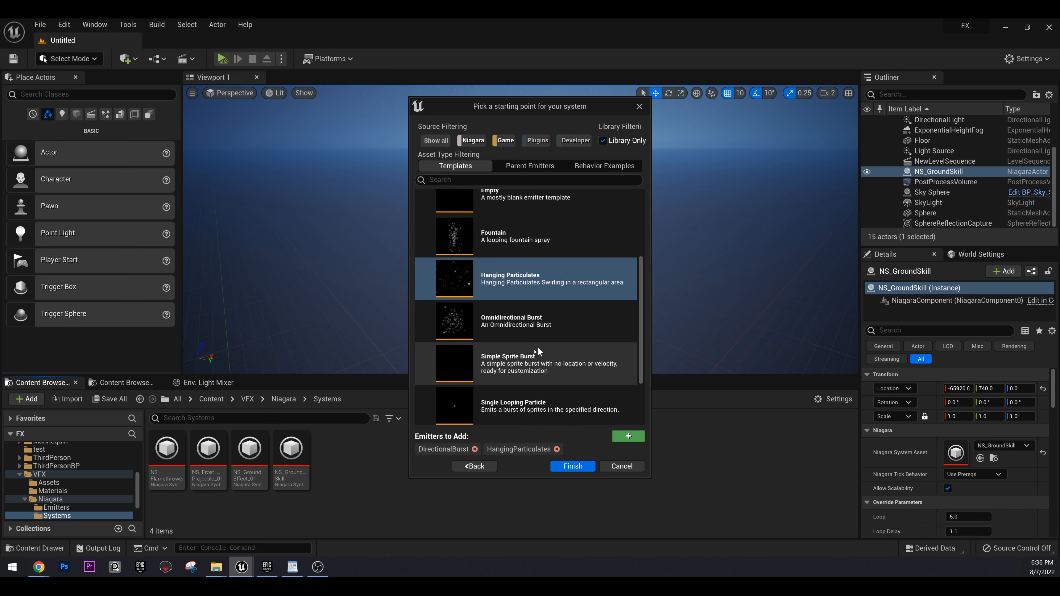
{"action": "left_click", "coordinate": [532, 330]}
{"action": "left_click", "coordinate": [630, 437]}
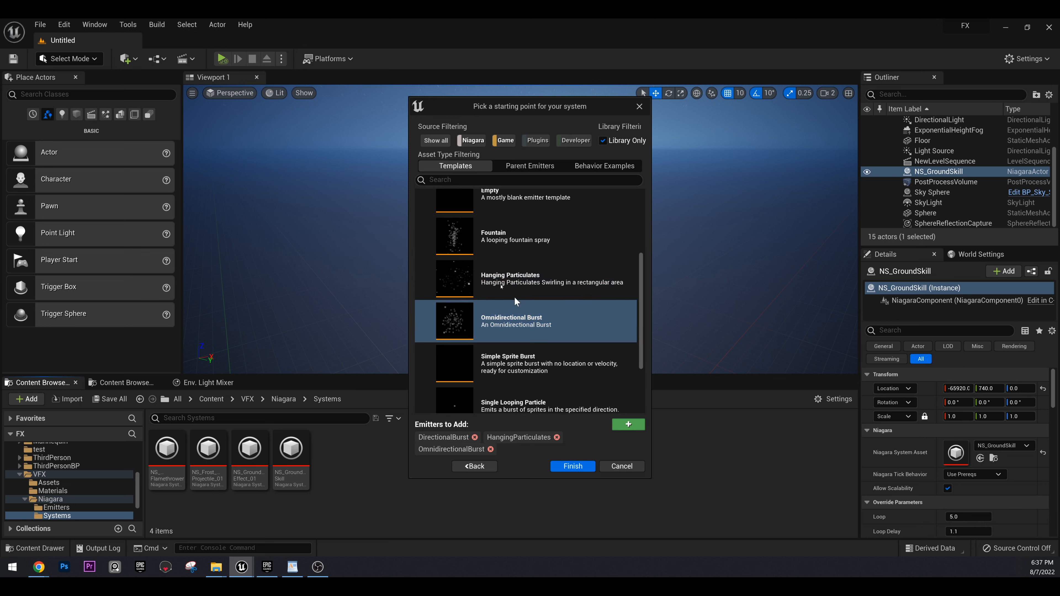
{"action": "left_click", "coordinate": [572, 466]}
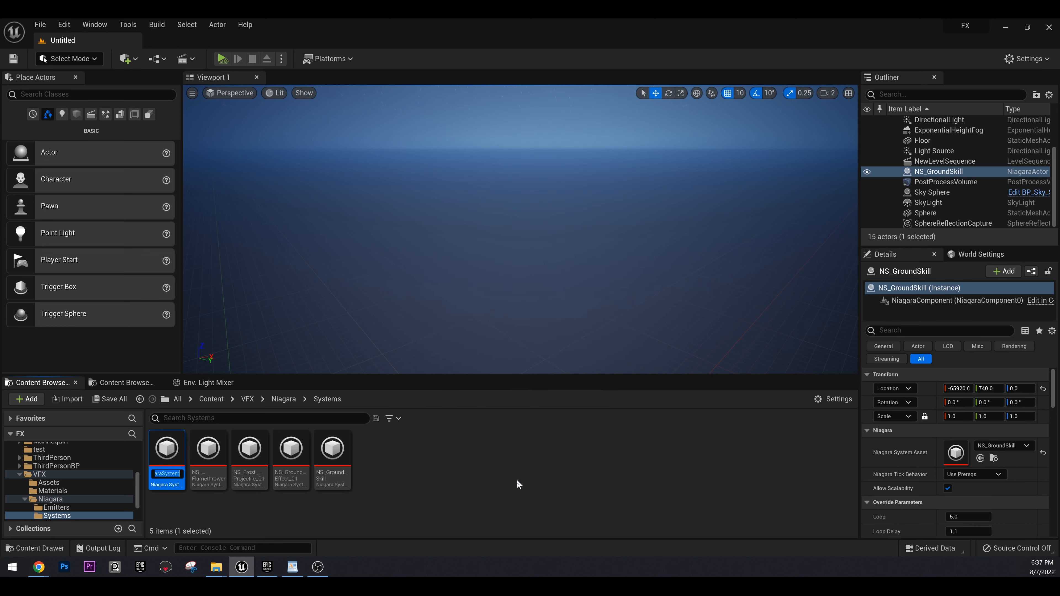
Step: Name the new Niagara System NS_Test and open it for editing
{"action": "type", "text": "NS_Test"}
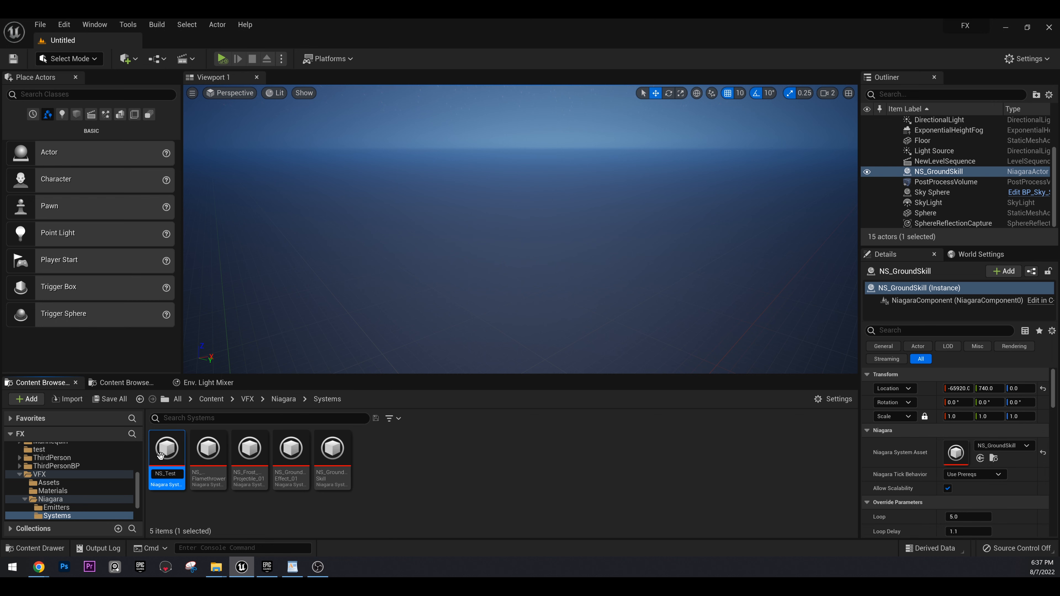
{"action": "key", "text": "Return"}
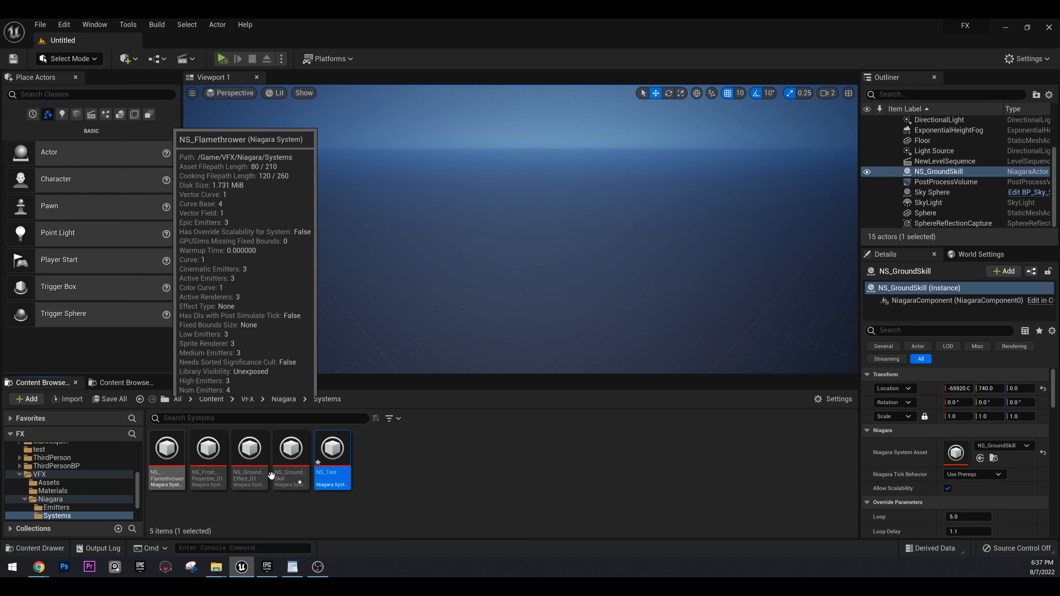
{"action": "double_click", "coordinate": [333, 449]}
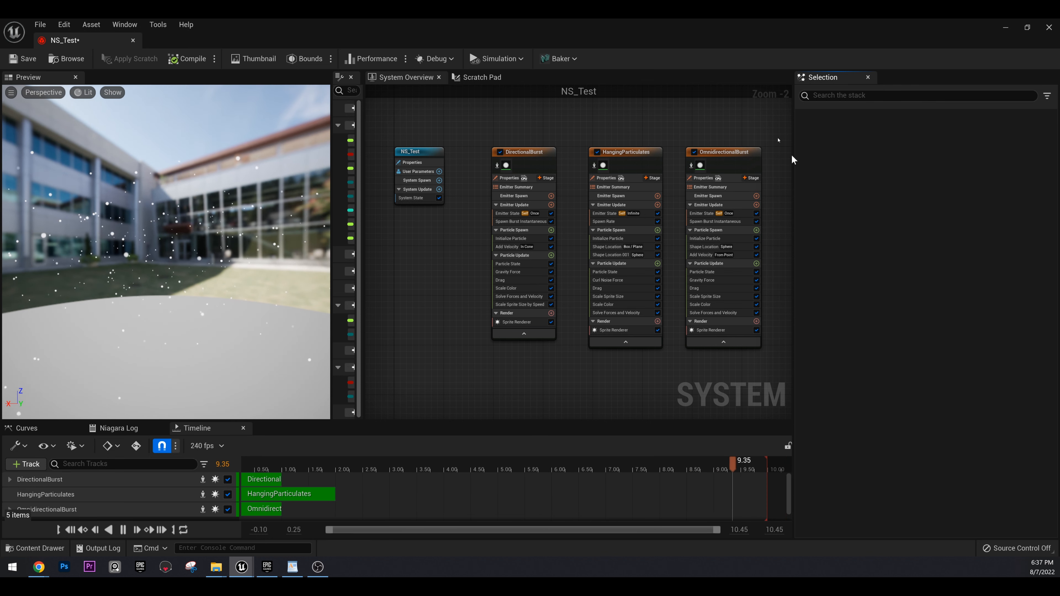
Step: Scrub the timeline back to about 0.30 and examine the emitted particles in the preview from several angles
{"action": "left_click_drag", "start_coordinate": [306, 460], "coordinate": [279, 458]}
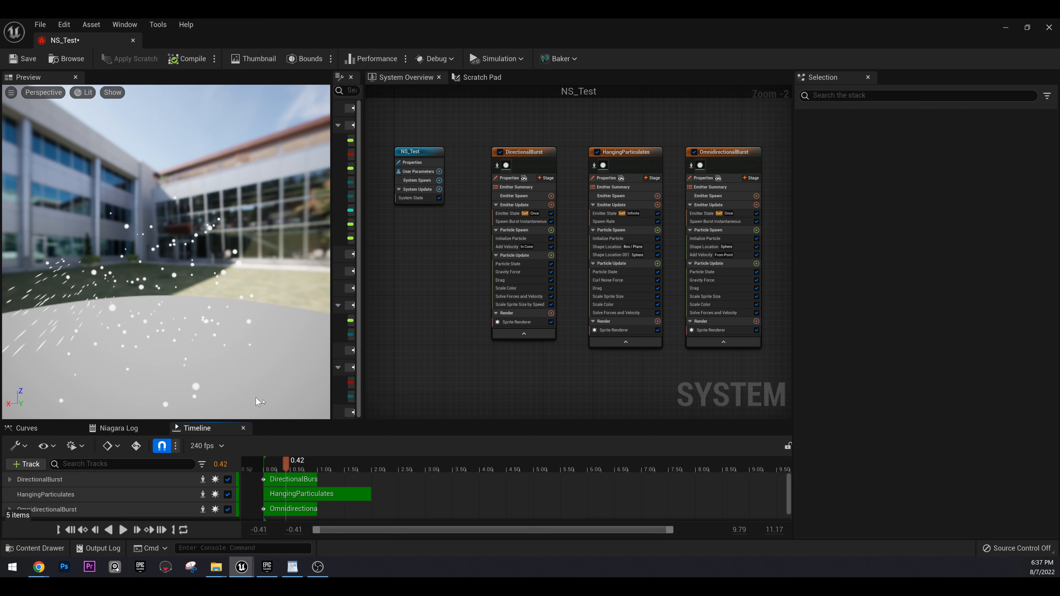
{"action": "mouse_move", "coordinate": [293, 470]}
{"action": "left_mouse_down"}
{"action": "mouse_move", "coordinate": [265, 467]}
{"action": "mouse_move", "coordinate": [344, 472]}
{"action": "mouse_move", "coordinate": [252, 456]}
{"action": "mouse_move", "coordinate": [297, 472]}
{"action": "mouse_move", "coordinate": [279, 479]}
{"action": "mouse_move", "coordinate": [290, 476]}
{"action": "mouse_move", "coordinate": [279, 467]}
{"action": "mouse_move", "coordinate": [297, 468]}
{"action": "mouse_move", "coordinate": [266, 459]}
{"action": "mouse_move", "coordinate": [291, 464]}
{"action": "mouse_move", "coordinate": [282, 462]}
{"action": "left_mouse_up"}
{"action": "right_click_drag", "start_coordinate": [246, 346], "coordinate": [246, 325]}
{"action": "left_click_drag", "start_coordinate": [246, 326], "coordinate": [304, 325]}
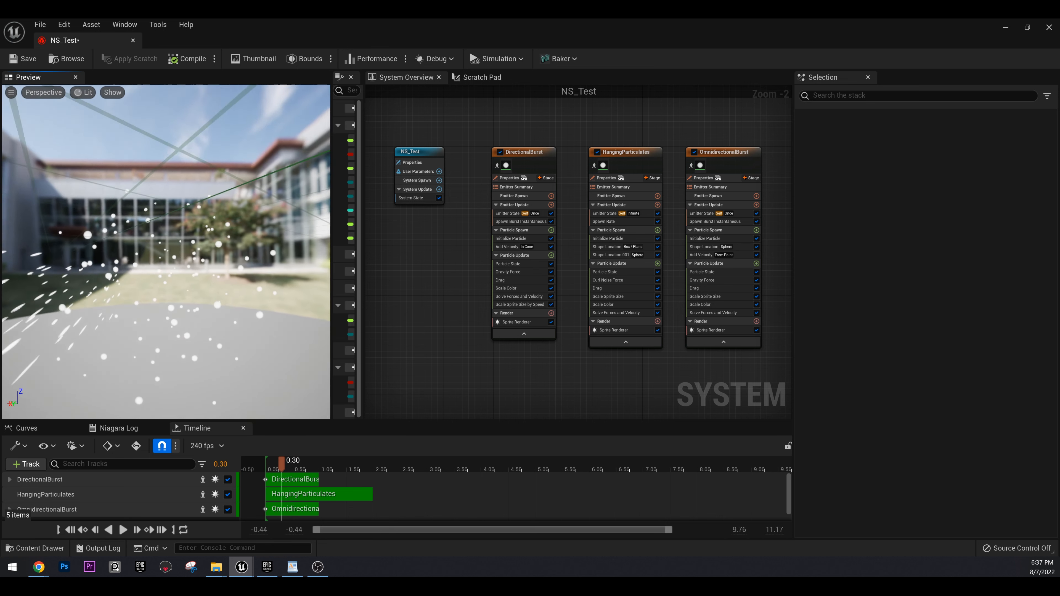
{"action": "left_click_drag", "start_coordinate": [305, 121], "coordinate": [262, 136]}
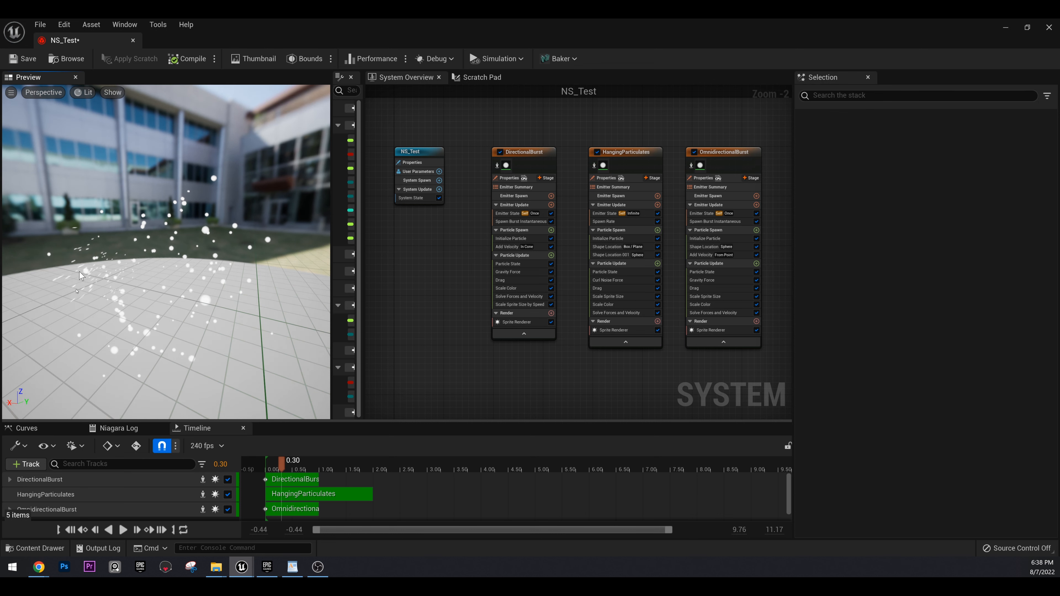
{"action": "left_click_drag", "start_coordinate": [205, 224], "coordinate": [246, 185]}
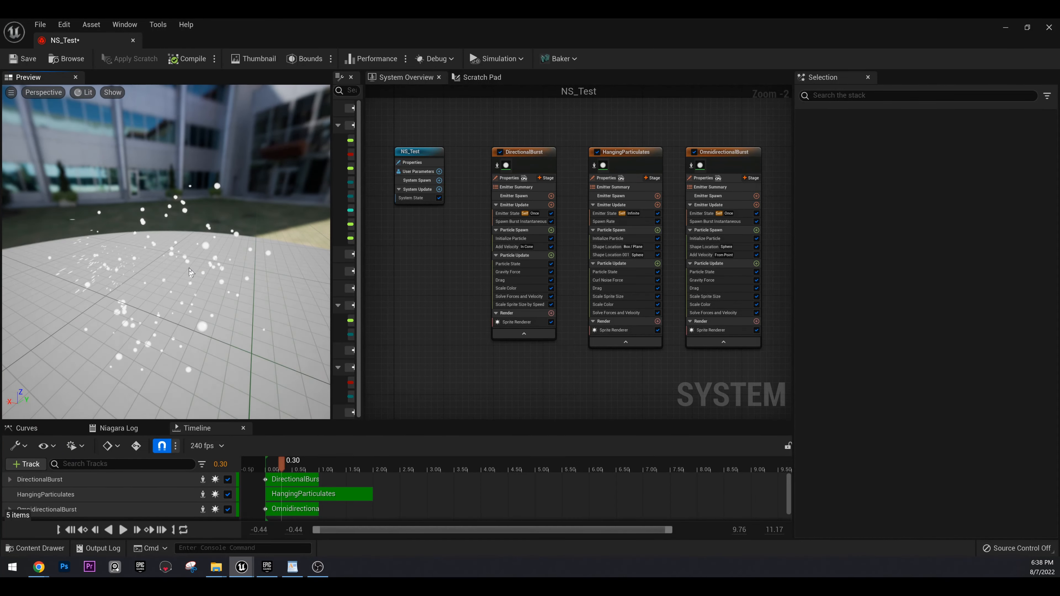
{"action": "right_click_drag", "start_coordinate": [189, 268], "coordinate": [186, 211]}
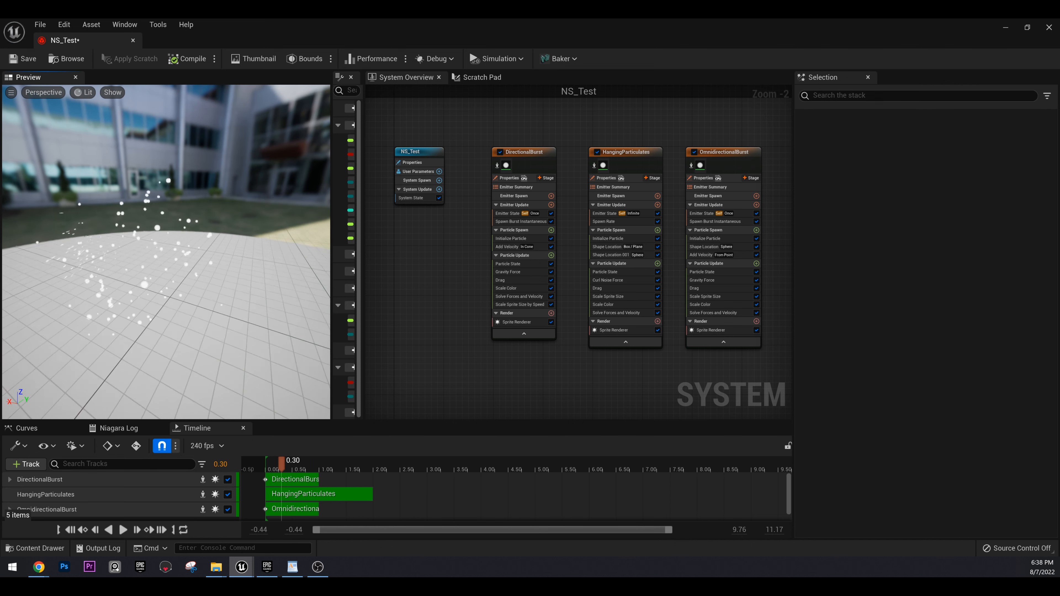
{"action": "left_click_drag", "start_coordinate": [167, 253], "coordinate": [244, 225]}
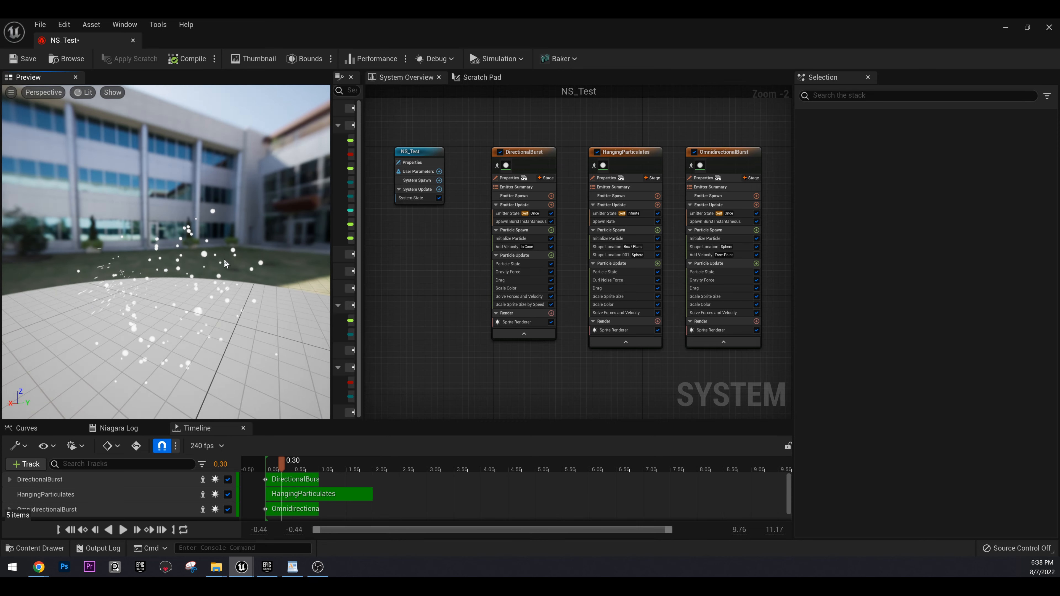
{"action": "mouse_move", "coordinate": [232, 316]}
{"action": "left_mouse_down"}
{"action": "mouse_move", "coordinate": [198, 319]}
{"action": "mouse_move", "coordinate": [250, 308]}
{"action": "left_mouse_up"}
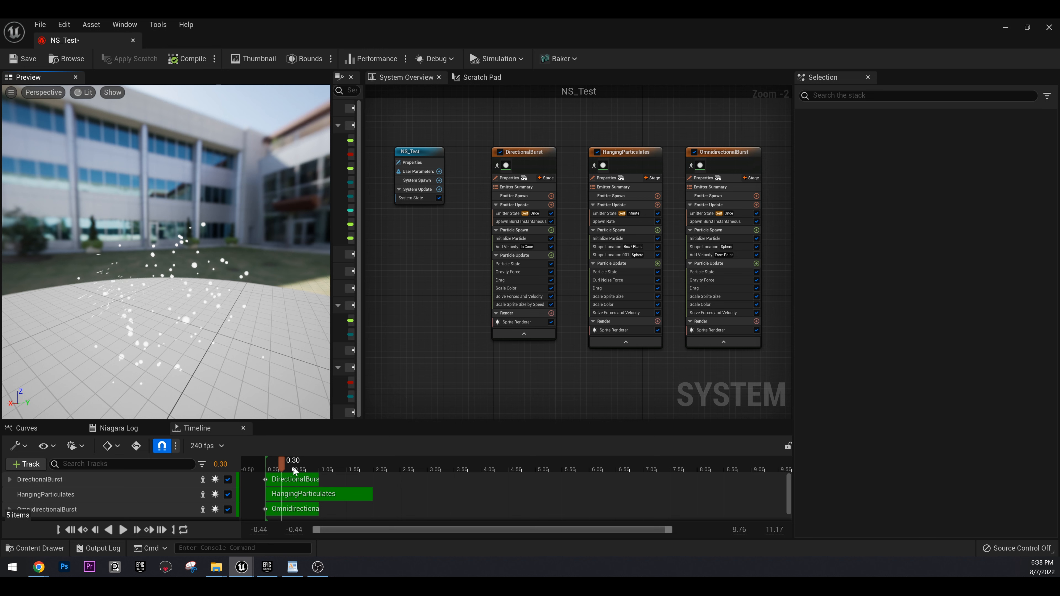
Step: Enlarge the timeline area so all three emitter tracks fit, and select the tracks one after another
{"action": "left_click", "coordinate": [36, 479]}
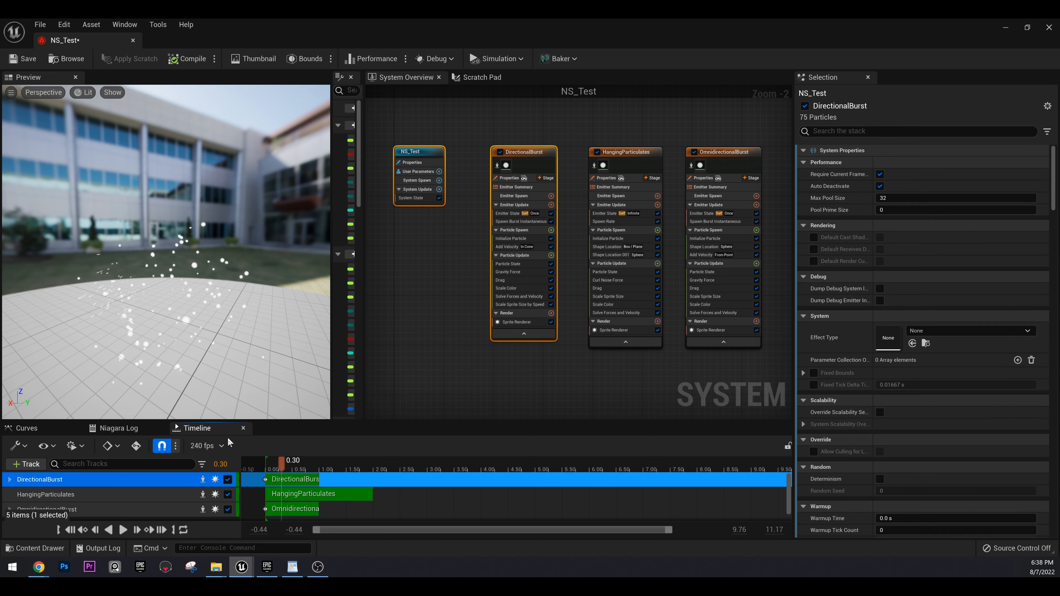
{"action": "left_click_drag", "start_coordinate": [274, 421], "coordinate": [273, 393]}
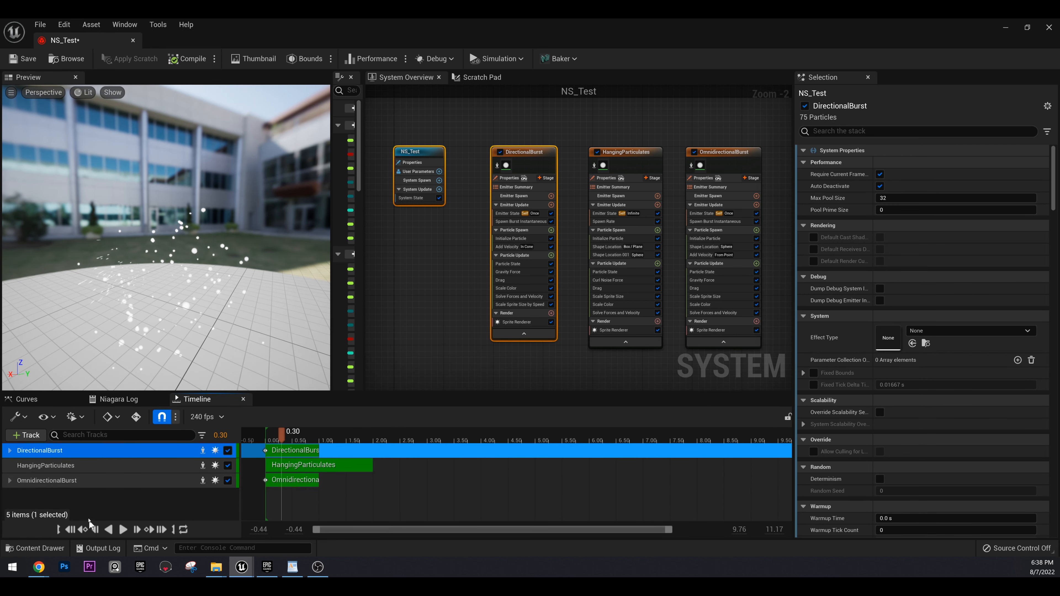
{"action": "left_click", "coordinate": [57, 491]}
{"action": "left_click", "coordinate": [56, 482]}
{"action": "left_click", "coordinate": [61, 465]}
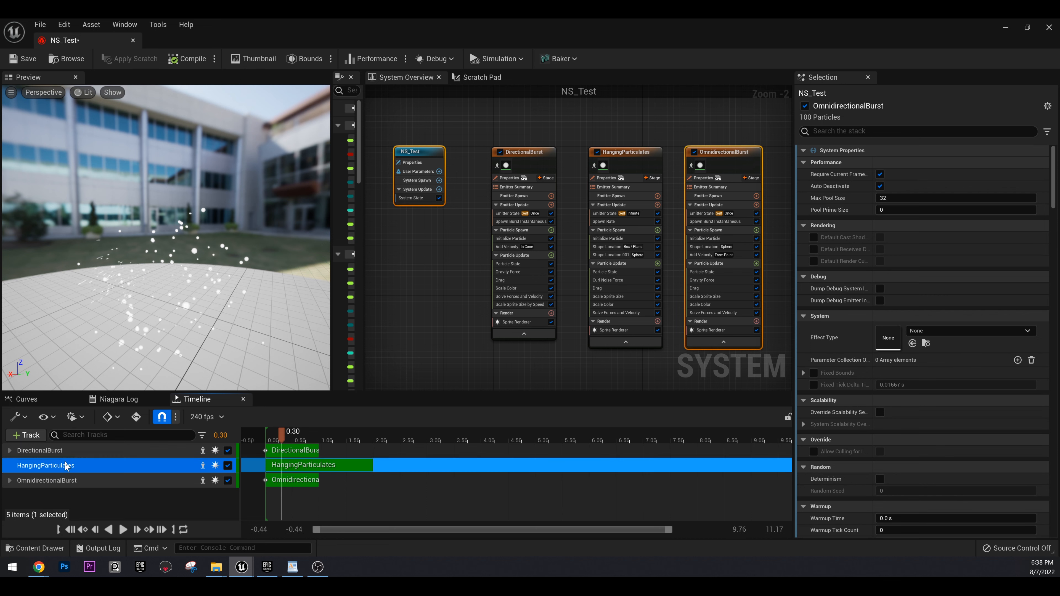
Step: Select the DirectionalBurst track and scrub the playhead past its end to about 1.27 to examine the particles' lifetime
{"action": "left_click", "coordinate": [65, 454]}
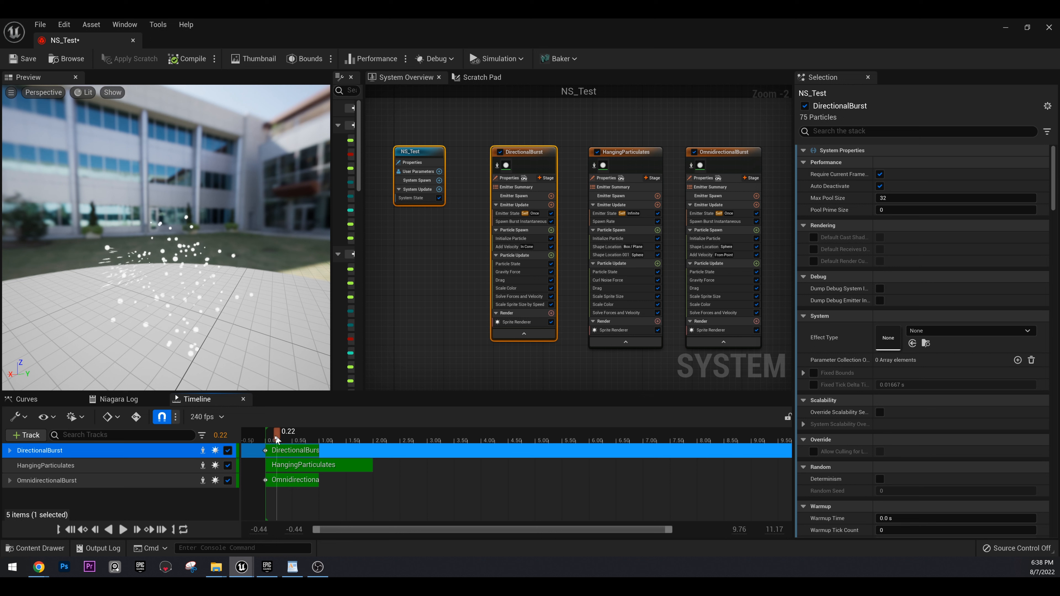
{"action": "left_click_drag", "start_coordinate": [266, 437], "coordinate": [304, 439]}
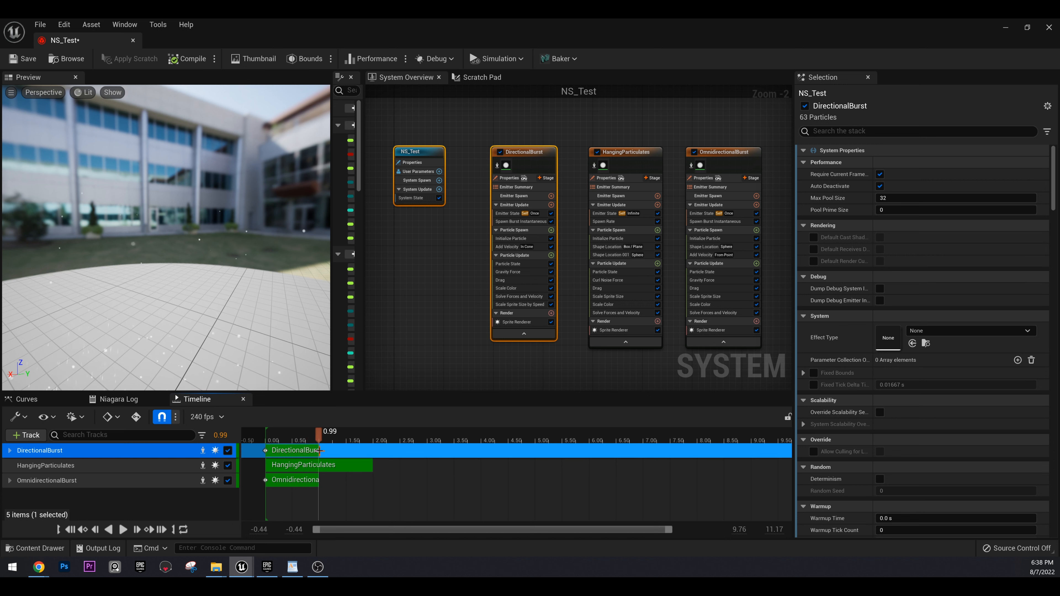
{"action": "left_click_drag", "start_coordinate": [324, 440], "coordinate": [334, 443]}
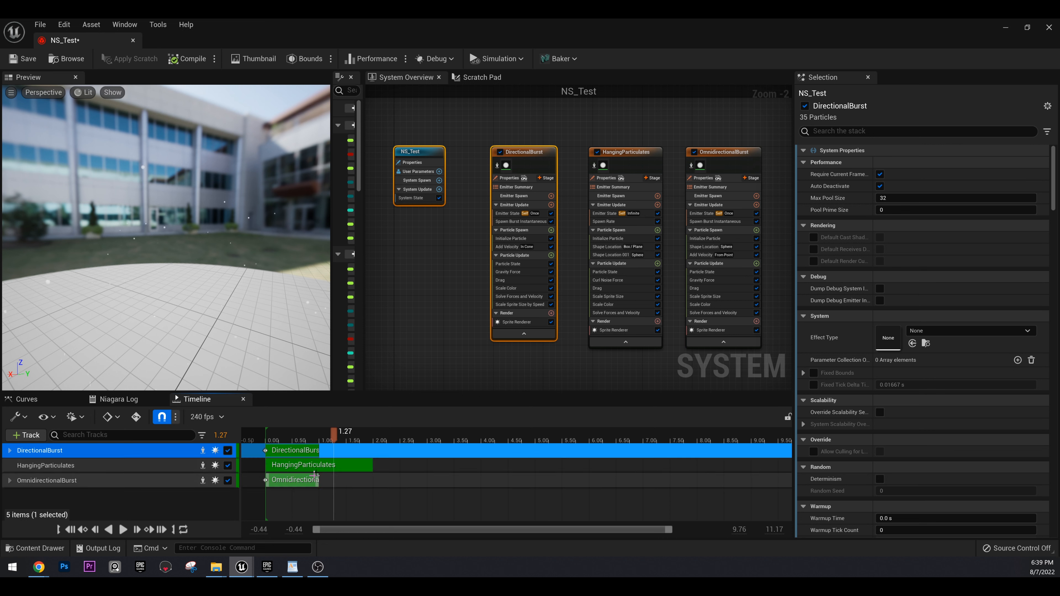
Step: Scrub the timeline back to about 1.08 to examine the DirectionalBurst particles, and clear the track selection
{"action": "left_click", "coordinate": [342, 465]}
{"action": "left_click", "coordinate": [100, 455]}
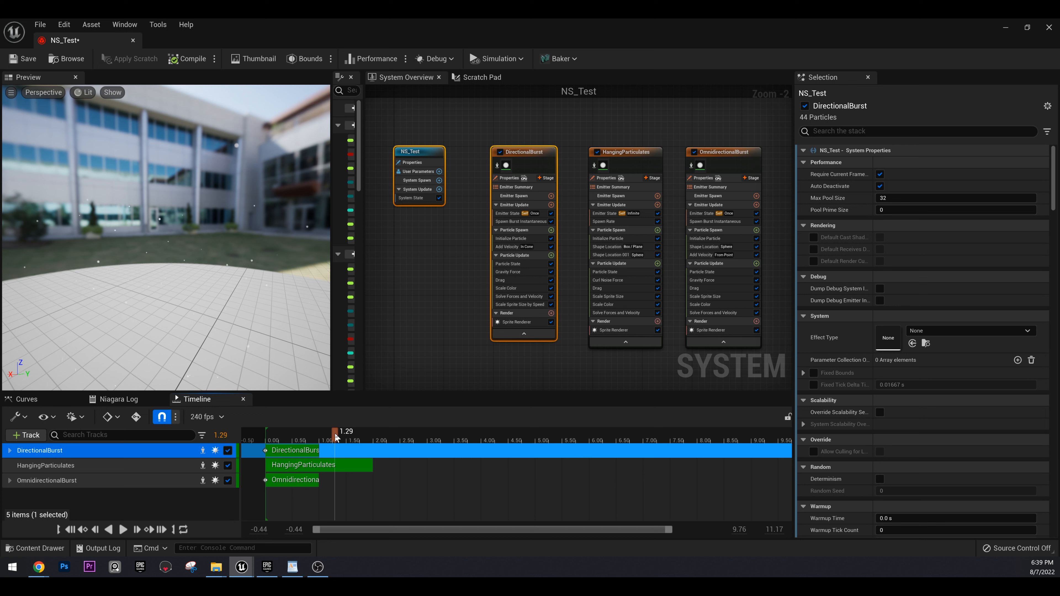
{"action": "mouse_move", "coordinate": [356, 435]}
{"action": "left_mouse_down"}
{"action": "mouse_move", "coordinate": [382, 437]}
{"action": "mouse_move", "coordinate": [338, 436]}
{"action": "left_mouse_up"}
{"action": "left_click_drag", "start_coordinate": [253, 429], "coordinate": [320, 426]}
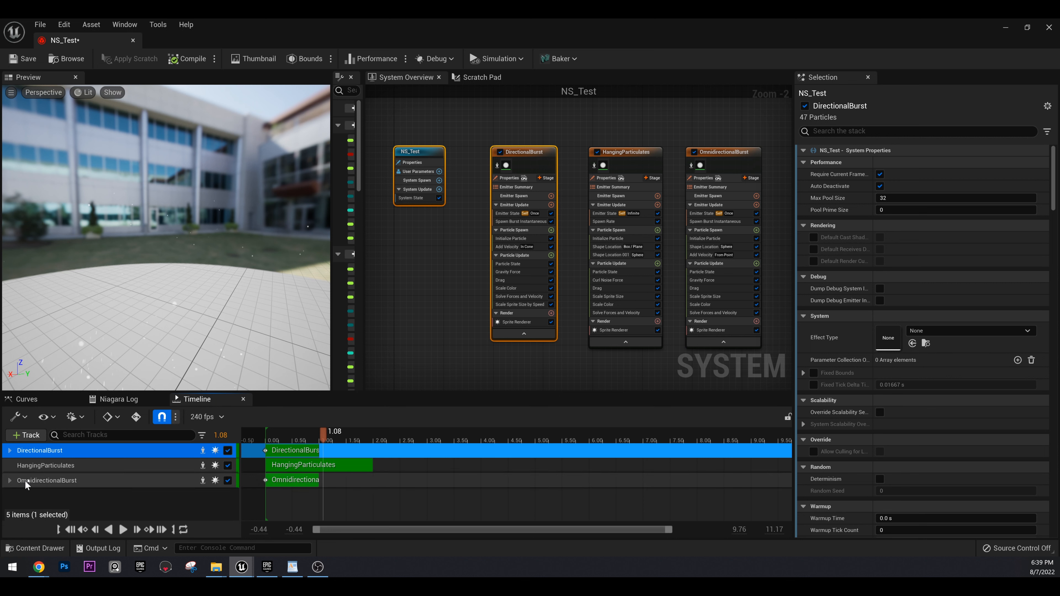
{"action": "left_click", "coordinate": [66, 493]}
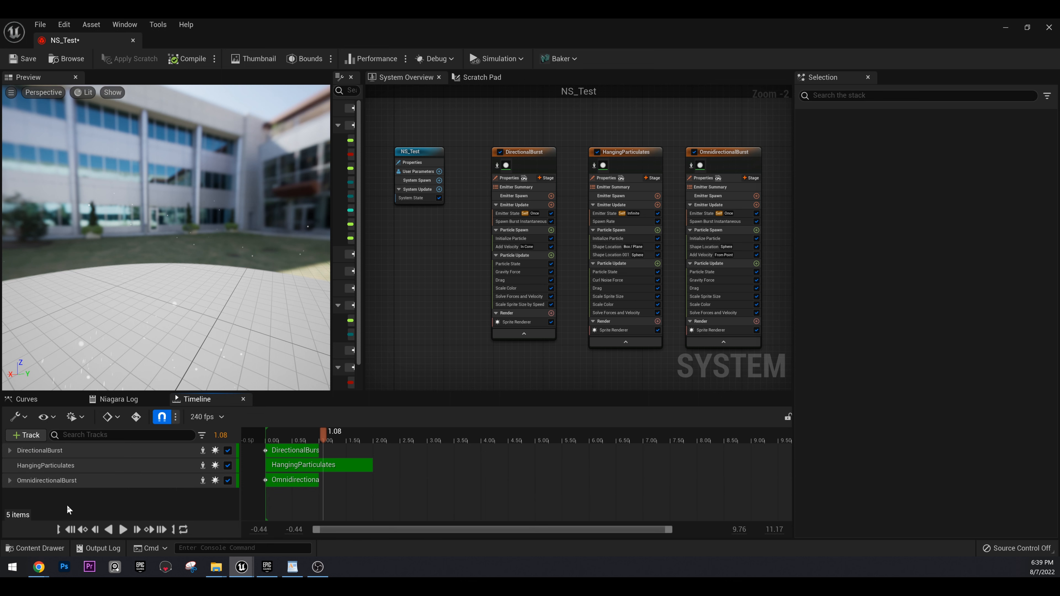
{"action": "right_click_drag", "start_coordinate": [693, 115], "coordinate": [550, 124]}
{"action": "right_click_drag", "start_coordinate": [675, 164], "coordinate": [711, 168]}
{"action": "scroll", "coordinate": [689, 170], "scroll_direction": "down", "scroll_amount": 1}
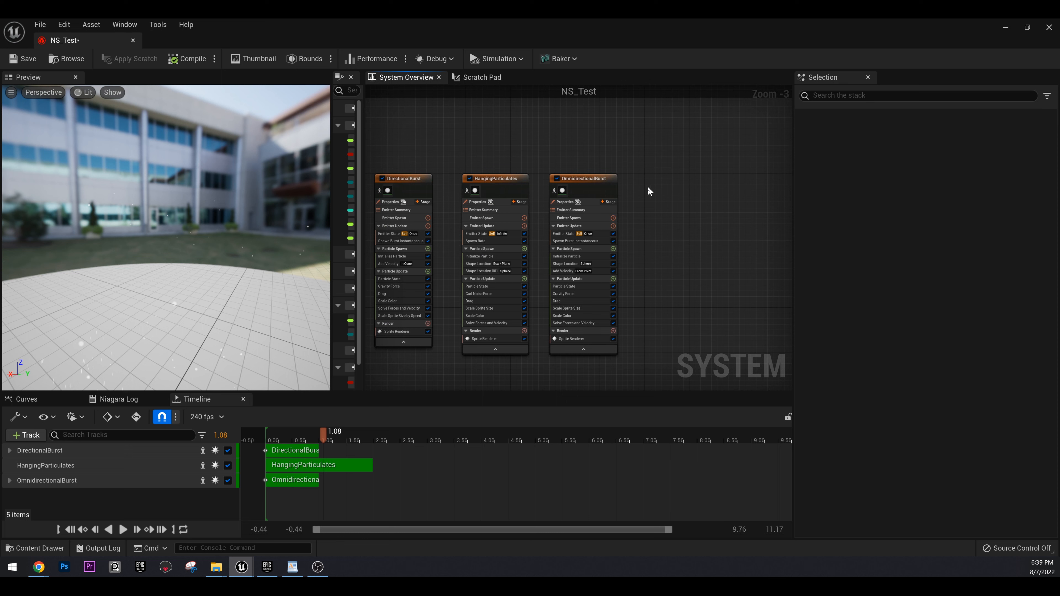
{"action": "right_click", "coordinate": [648, 186]}
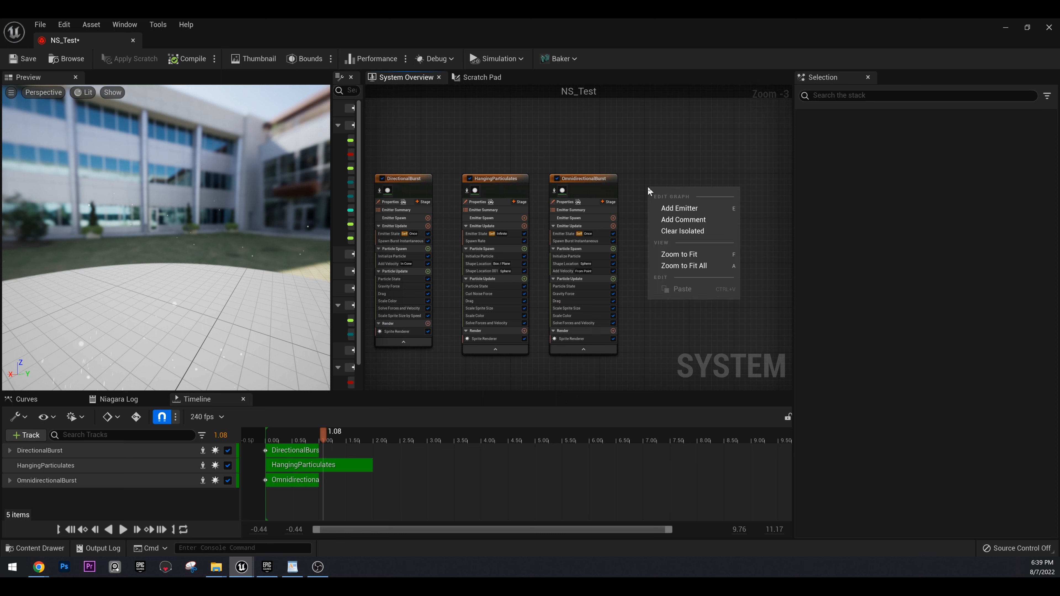
{"action": "left_click", "coordinate": [689, 208]}
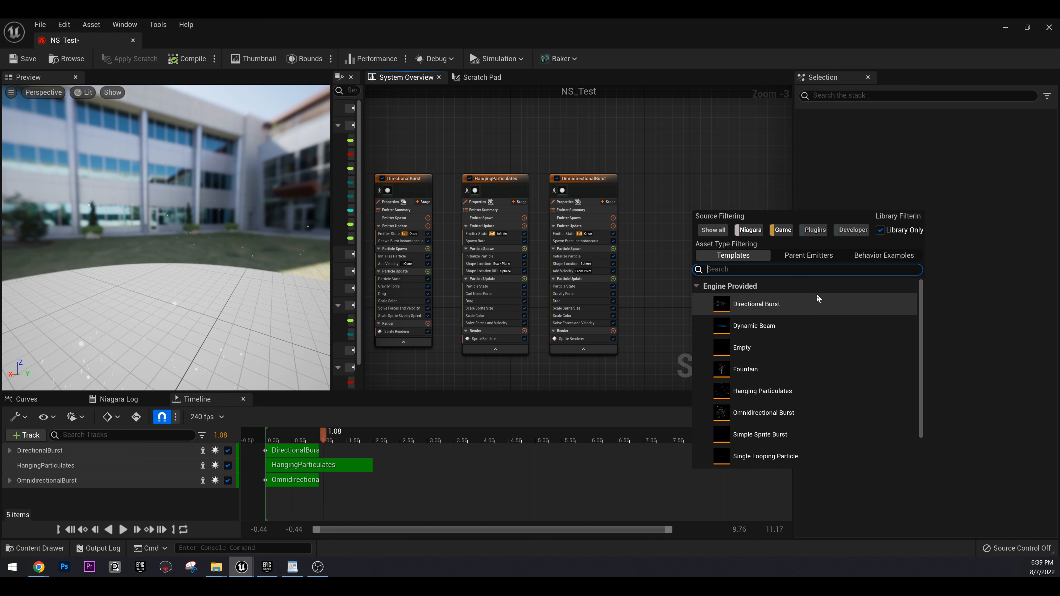
{"action": "left_click", "coordinate": [635, 341]}
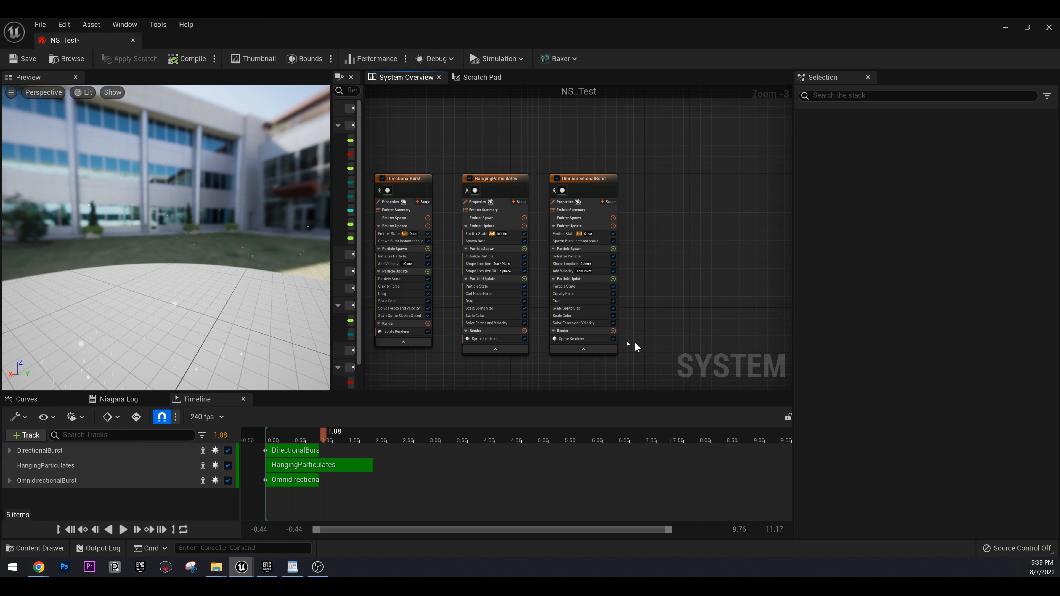
Step: Add a Fountain emitter to the system from the engine-provided templates as a new timeline track
{"action": "left_click", "coordinate": [20, 440]}
{"action": "mouse_move", "coordinate": [38, 455]}
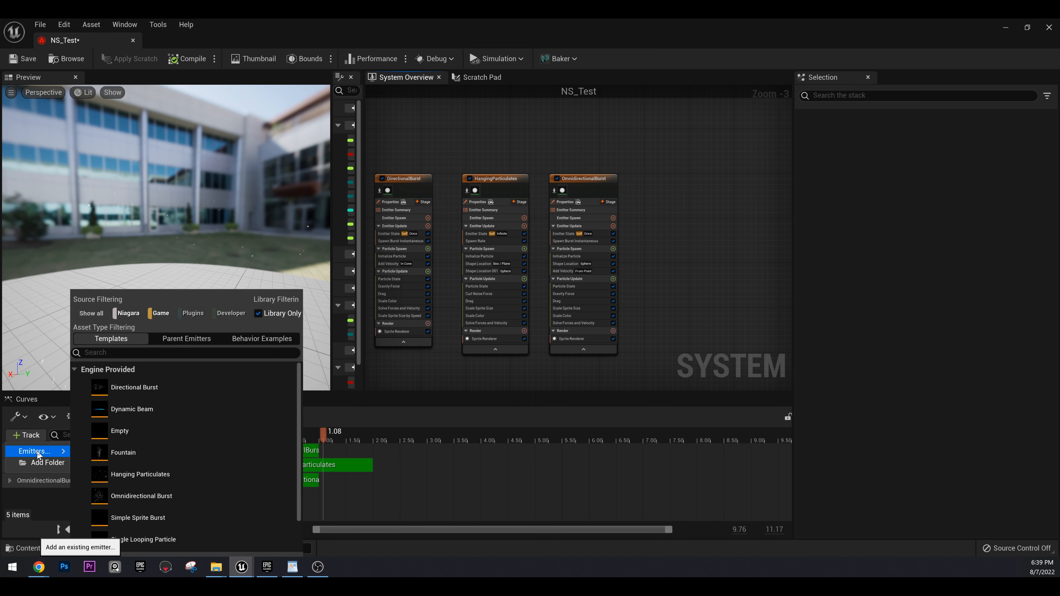
{"action": "scroll", "coordinate": [163, 422], "scroll_direction": "down", "scroll_amount": 2}
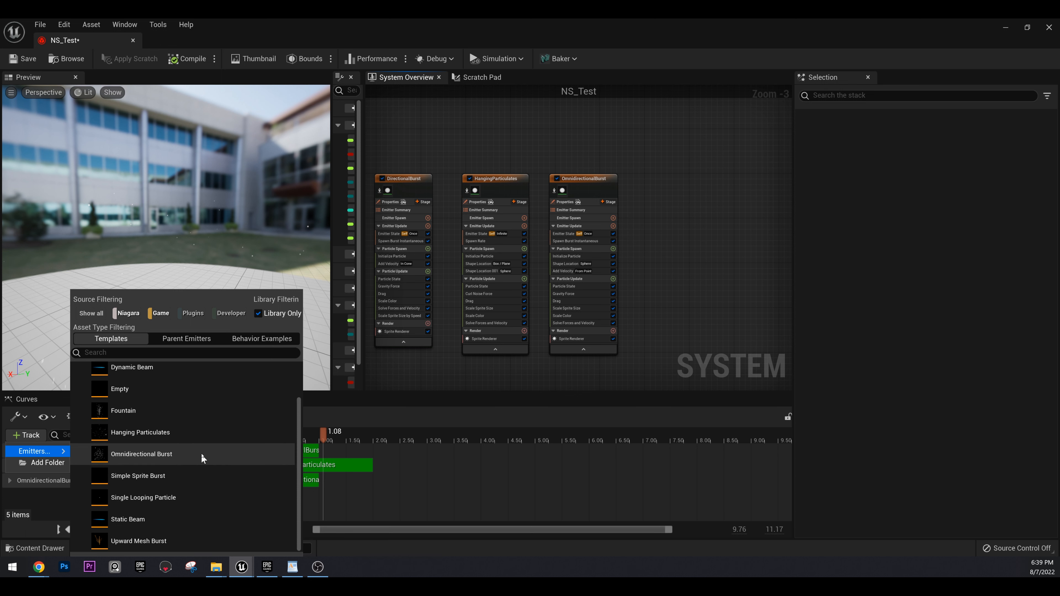
{"action": "left_click", "coordinate": [186, 413]}
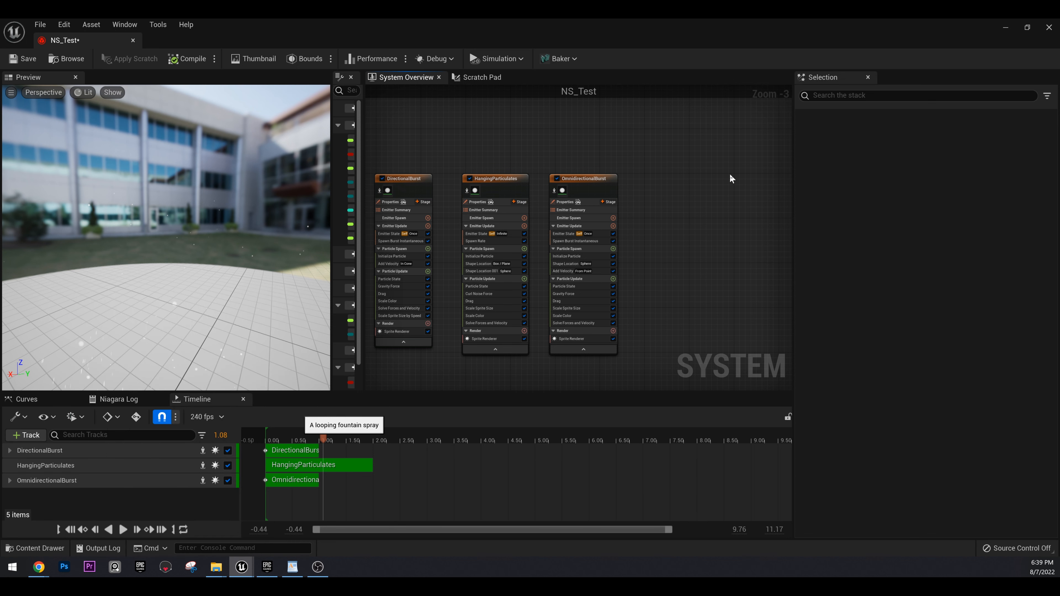
Step: Move the Fountain emitter node into the row beside the OmnidirectionalBurst node in the system overview
{"action": "right_click_drag", "start_coordinate": [670, 240], "coordinate": [740, 185]}
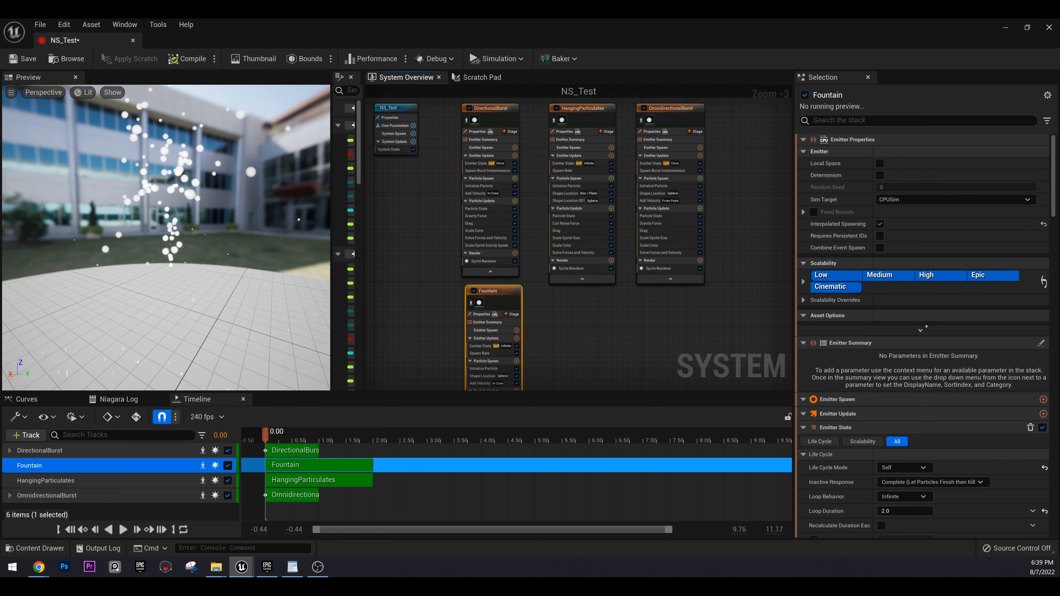
{"action": "scroll", "coordinate": [551, 332], "scroll_direction": "down", "scroll_amount": 3}
{"action": "scroll", "coordinate": [548, 341], "scroll_direction": "up", "scroll_amount": 3}
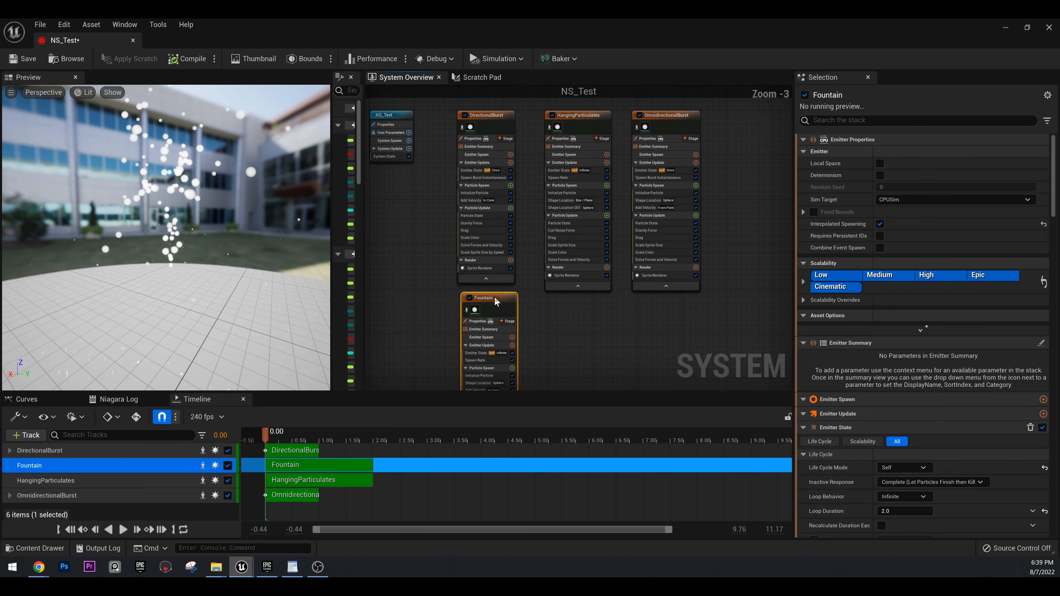
{"action": "left_click_drag", "start_coordinate": [489, 293], "coordinate": [643, 121]}
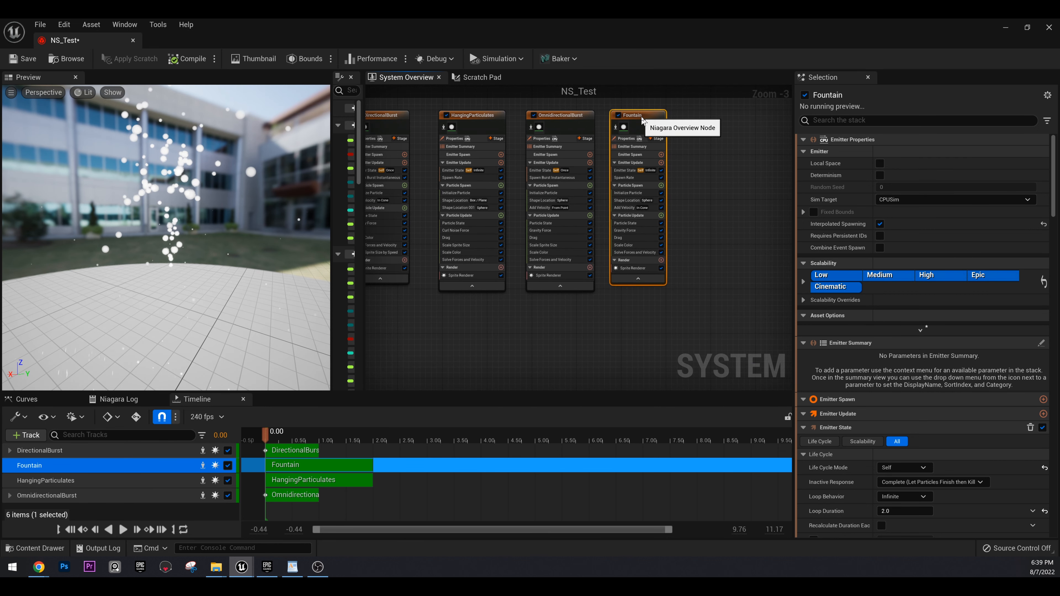
{"action": "right_click_drag", "start_coordinate": [695, 145], "coordinate": [731, 182]}
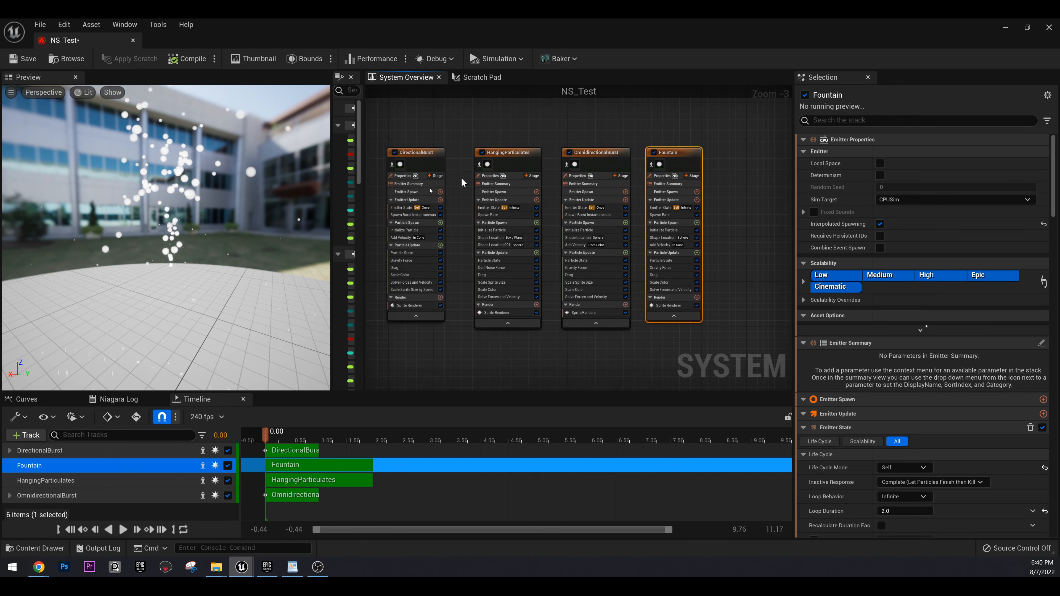
Step: Scrub the timeline forward and back to about 0.08 to examine all four emitters together in the preview
{"action": "left_click_drag", "start_coordinate": [252, 439], "coordinate": [321, 432]}
{"action": "mouse_move", "coordinate": [167, 234]}
{"action": "left_mouse_down"}
{"action": "mouse_move", "coordinate": [188, 268]}
{"action": "mouse_move", "coordinate": [175, 238]}
{"action": "left_mouse_up"}
{"action": "left_click_drag", "start_coordinate": [325, 433], "coordinate": [273, 431]}
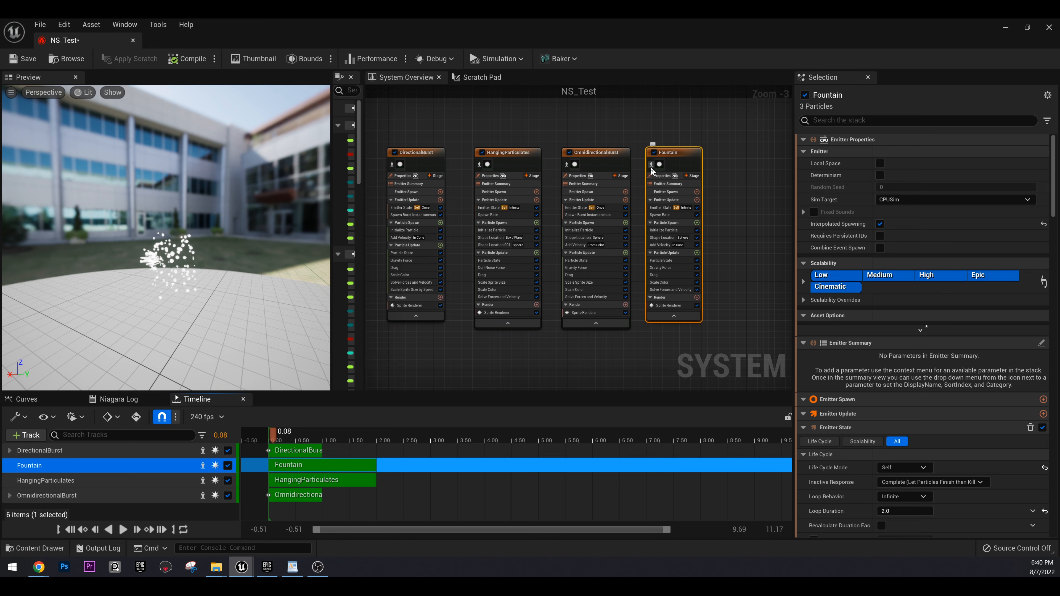
Step: Isolate the Fountain emitter and scrub the timeline to about 1.34 to preview its particles alone
{"action": "right_click_drag", "start_coordinate": [717, 131], "coordinate": [709, 141]}
{"action": "scroll", "coordinate": [699, 160], "scroll_direction": "up", "scroll_amount": 3}
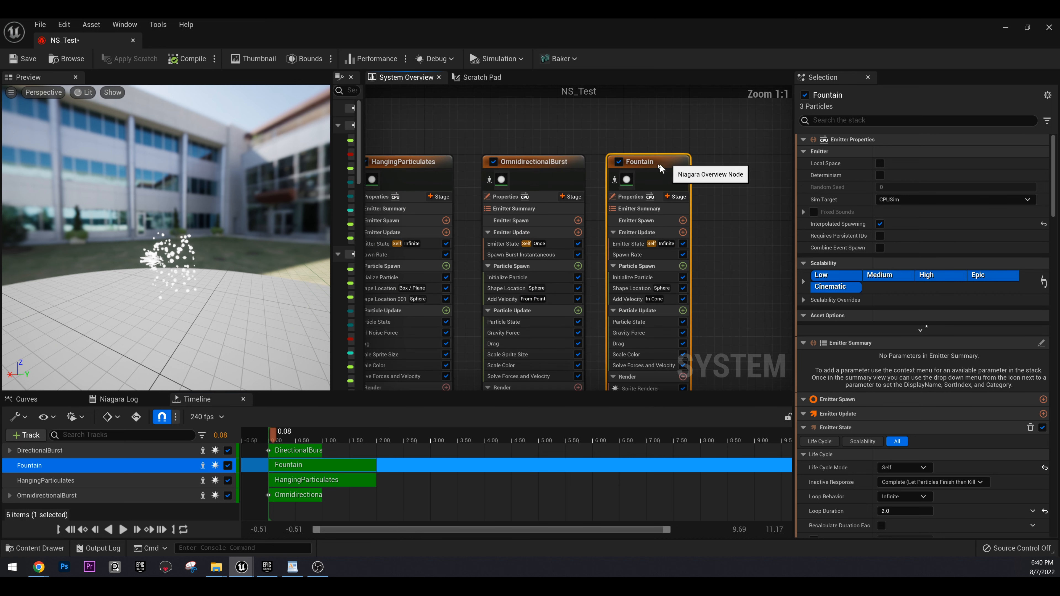
{"action": "left_click", "coordinate": [616, 184]}
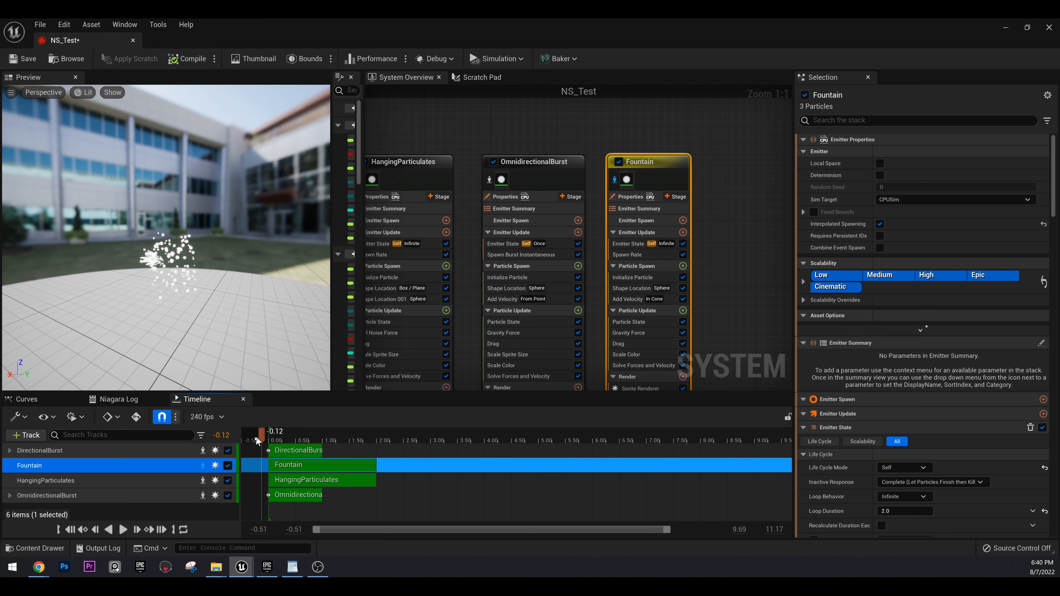
{"action": "left_click_drag", "start_coordinate": [255, 437], "coordinate": [347, 437]}
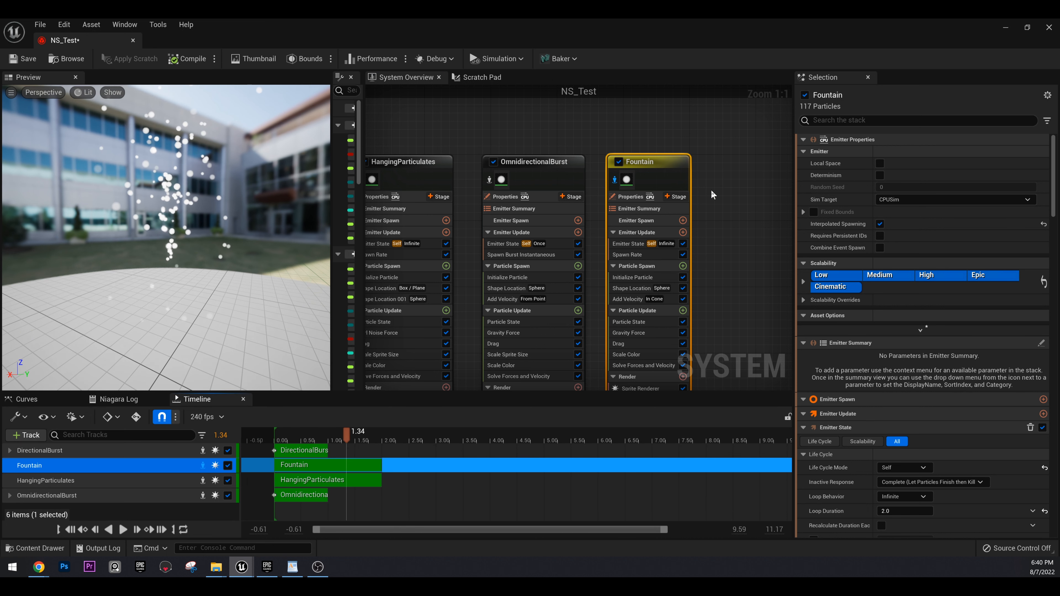
Step: Turn off the Fountain emitter's isolation and scrub the timeline back to about 0.46
{"action": "left_click", "coordinate": [615, 180]}
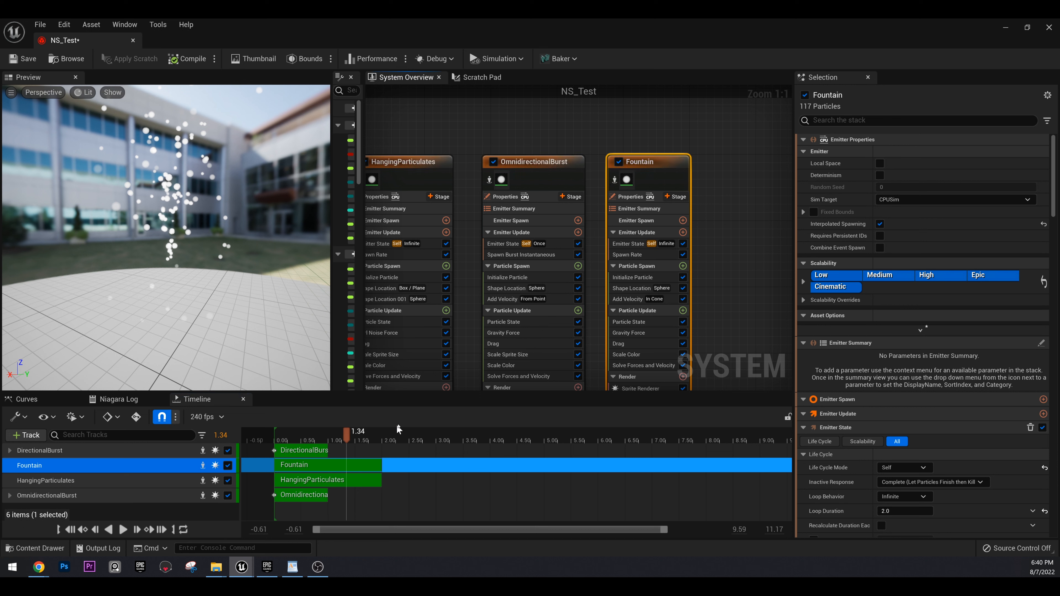
{"action": "left_click_drag", "start_coordinate": [347, 439], "coordinate": [298, 434]}
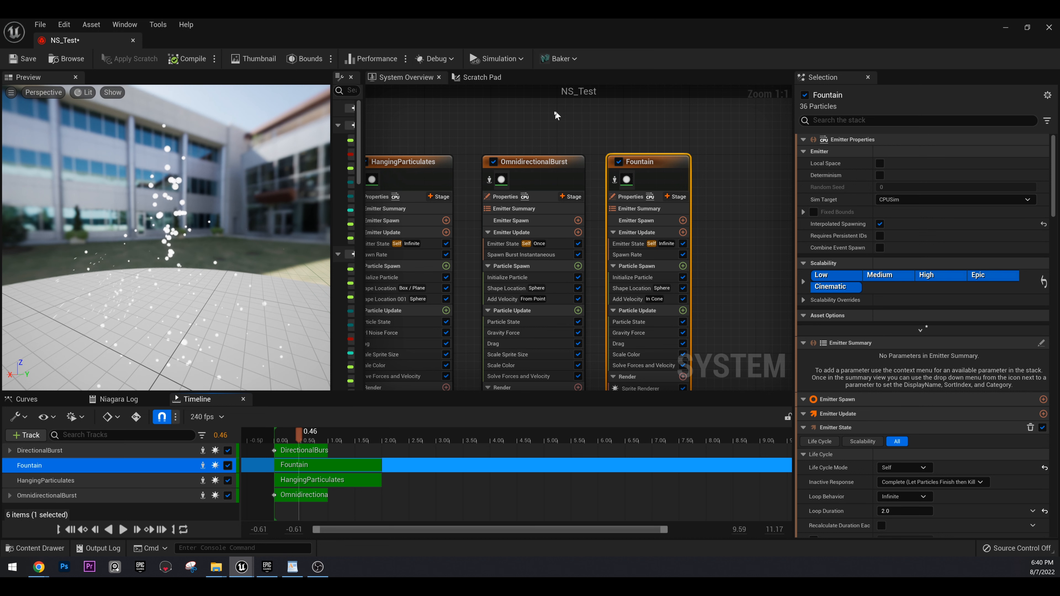
Step: Select the DirectionalBurst and Fountain emitters alternately to compare their properties, ending on DirectionalBurst
{"action": "scroll", "coordinate": [585, 115], "scroll_direction": "down", "scroll_amount": 5}
{"action": "scroll", "coordinate": [542, 146], "scroll_direction": "up", "scroll_amount": 2}
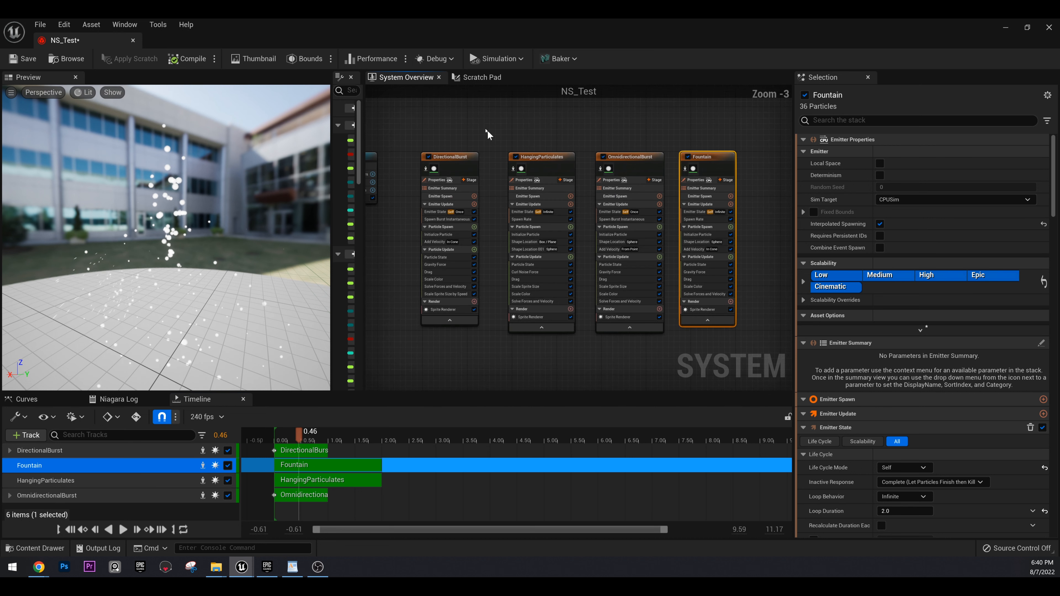
{"action": "mouse_move", "coordinate": [488, 130]}
{"action": "right_mouse_down"}
{"action": "mouse_move", "coordinate": [572, 136]}
{"action": "mouse_move", "coordinate": [524, 153]}
{"action": "mouse_move", "coordinate": [486, 150]}
{"action": "right_mouse_up"}
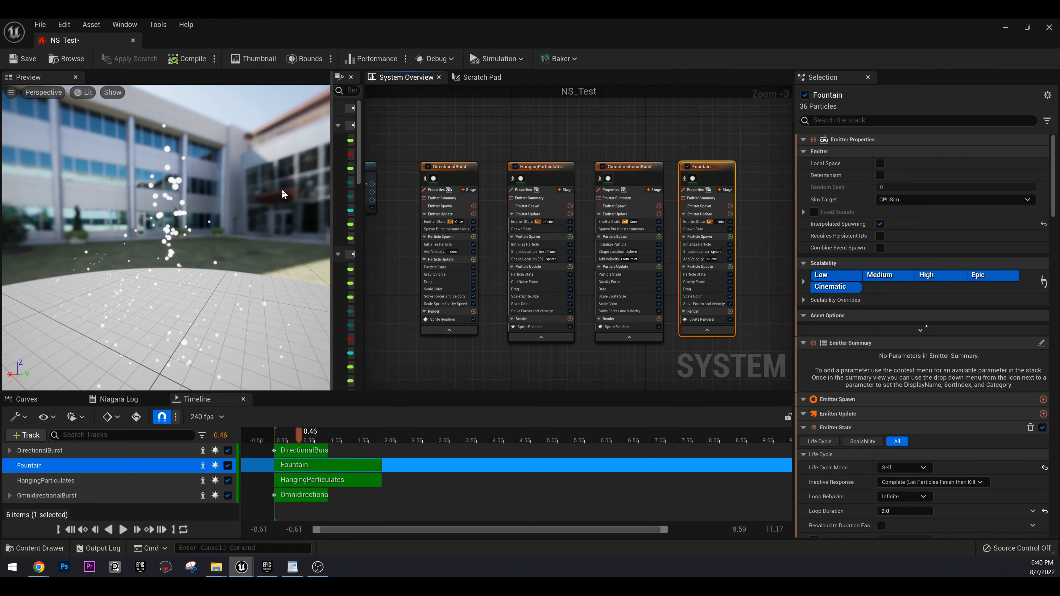
{"action": "right_click_drag", "start_coordinate": [570, 108], "coordinate": [607, 90]}
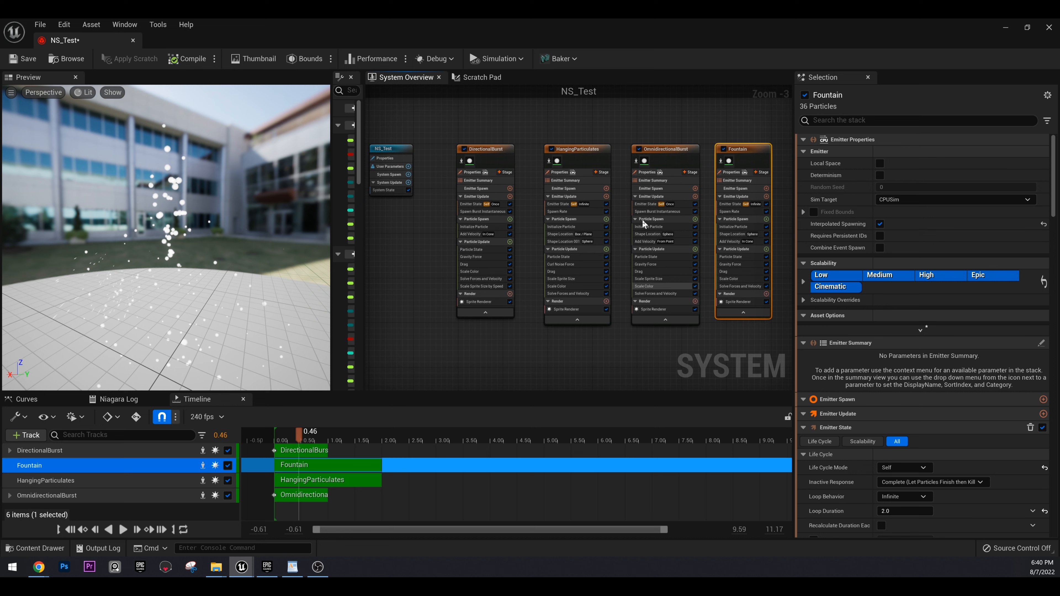
{"action": "right_click_drag", "start_coordinate": [486, 152], "coordinate": [478, 163]}
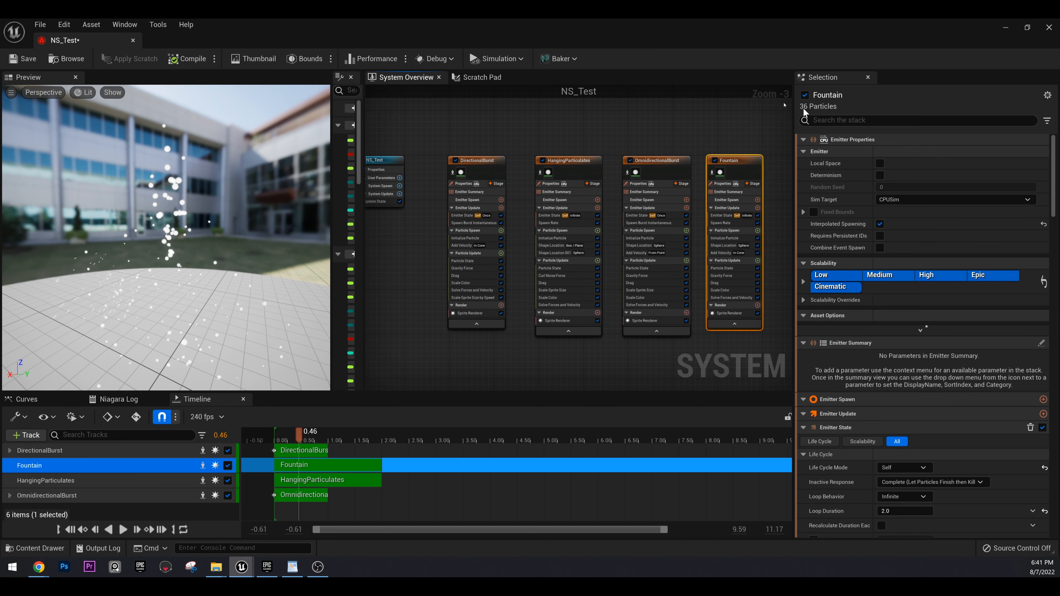
{"action": "left_click", "coordinate": [495, 159]}
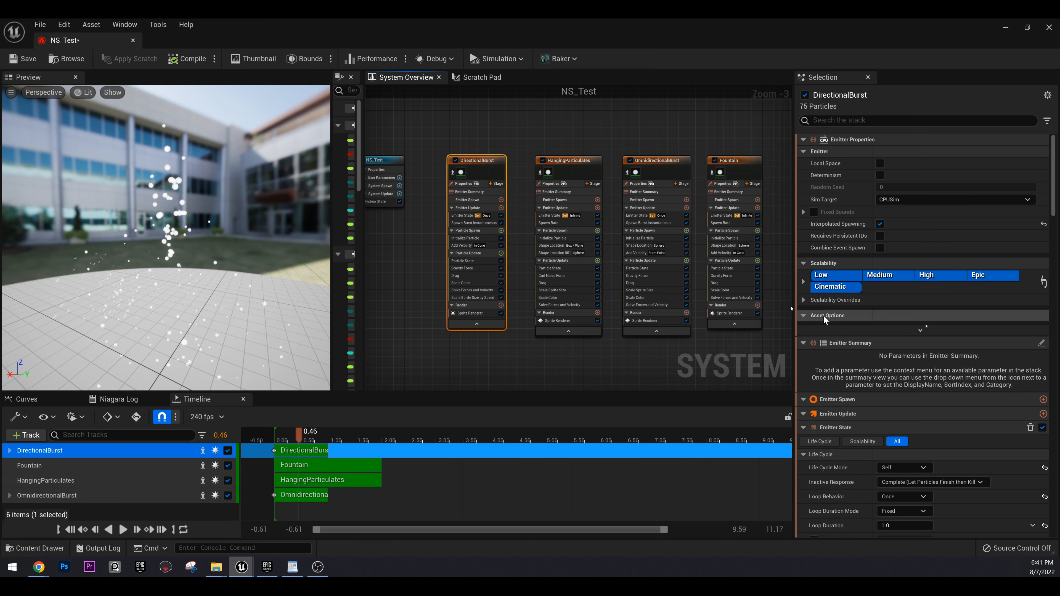
{"action": "left_click", "coordinate": [736, 162]}
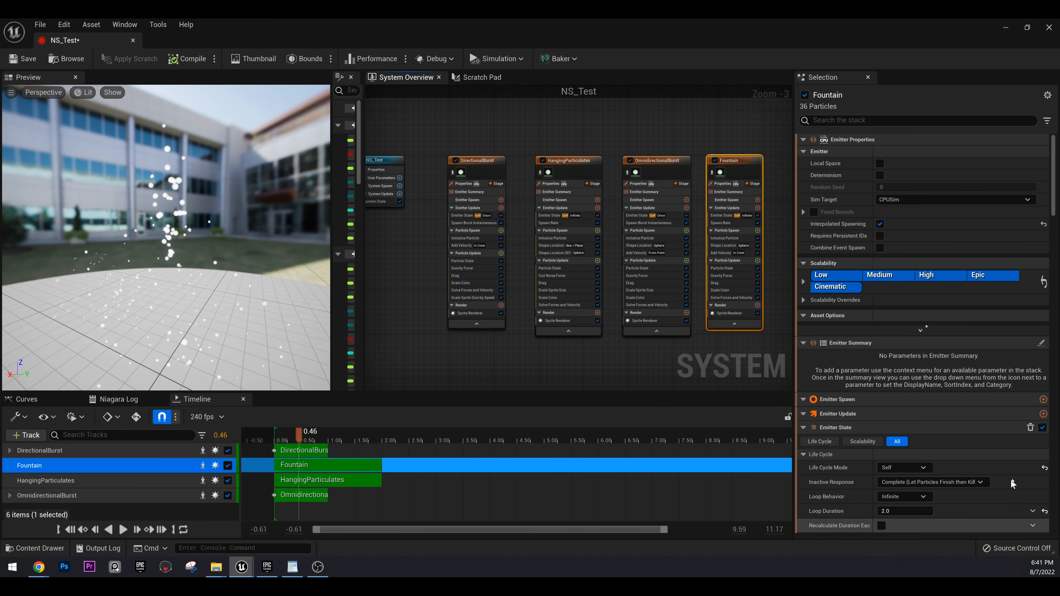
{"action": "mouse_move", "coordinate": [784, 217]}
{"action": "right_mouse_down"}
{"action": "mouse_move", "coordinate": [760, 208]}
{"action": "mouse_move", "coordinate": [792, 204]}
{"action": "right_mouse_up"}
{"action": "right_click_drag", "start_coordinate": [433, 196], "coordinate": [444, 202]}
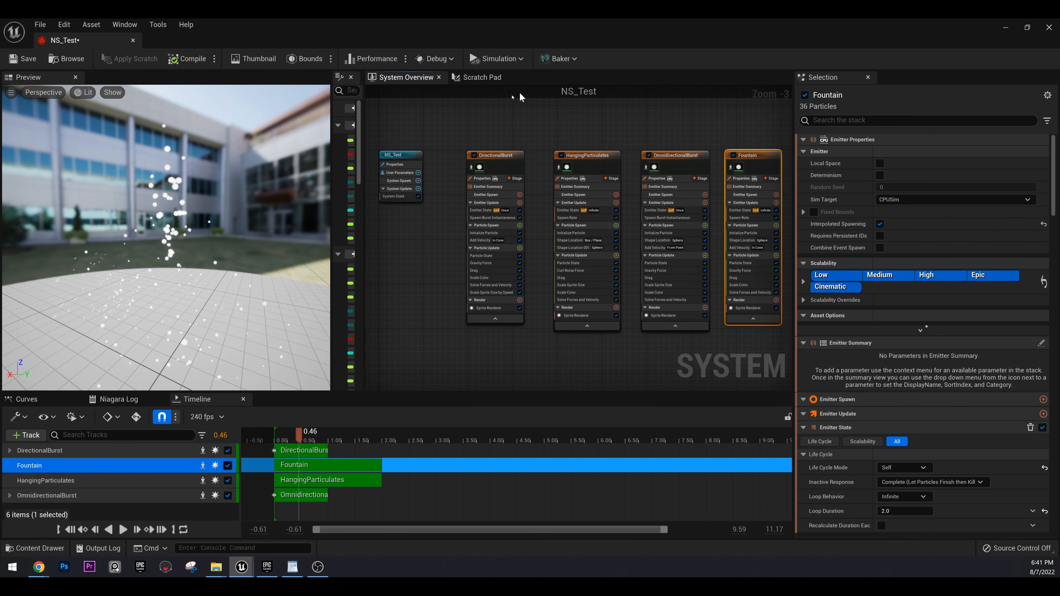
{"action": "left_click", "coordinate": [498, 166]}
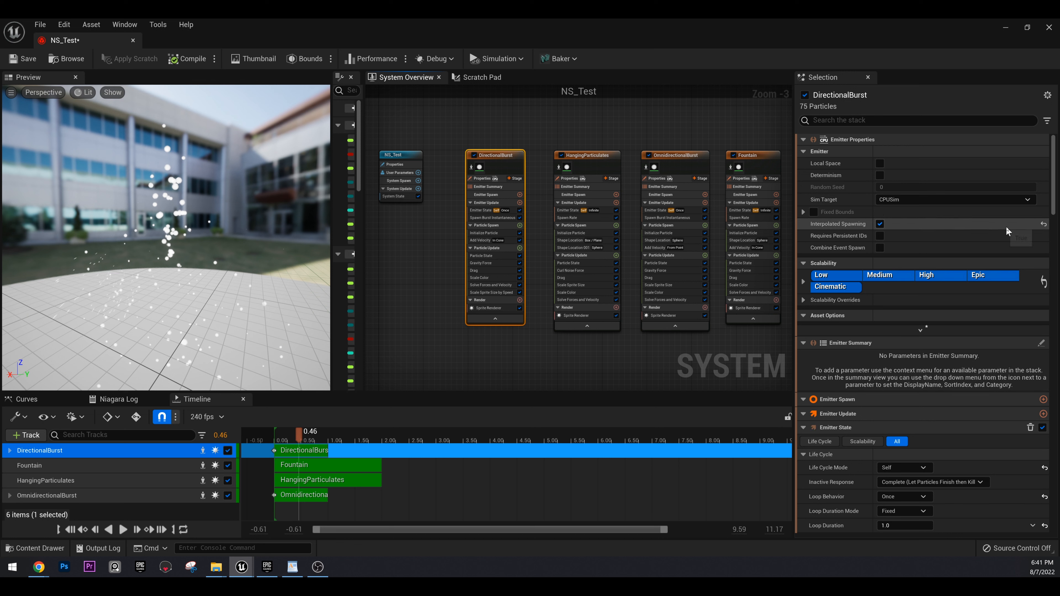
Step: Examine the Emitter Spawn and Emitter Update groups of the DirectionalBurst emitter
{"action": "right_click_drag", "start_coordinate": [570, 376], "coordinate": [568, 367]}
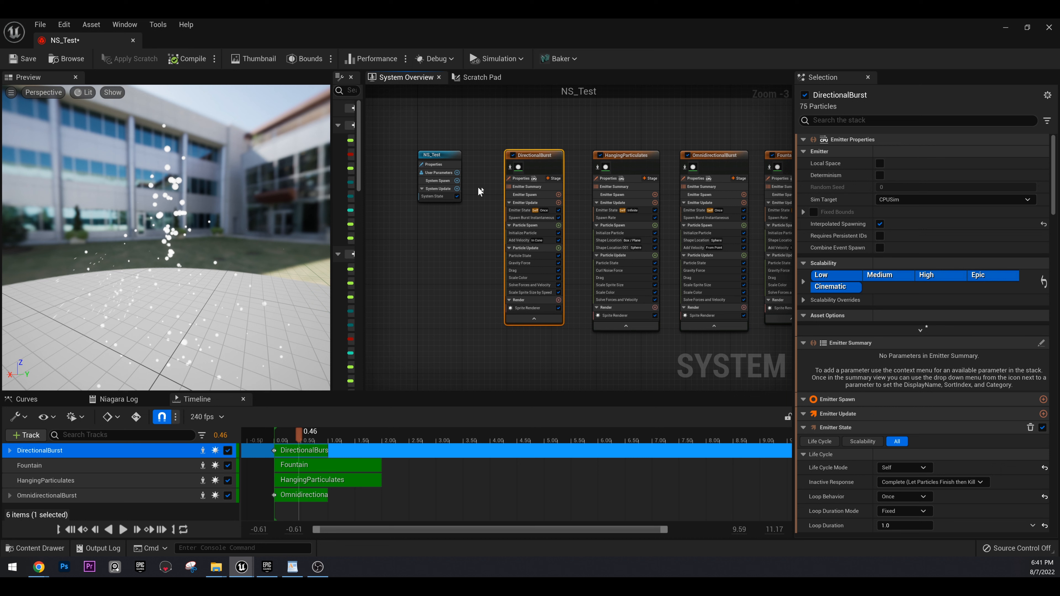
{"action": "scroll", "coordinate": [542, 190], "scroll_direction": "up", "scroll_amount": 3}
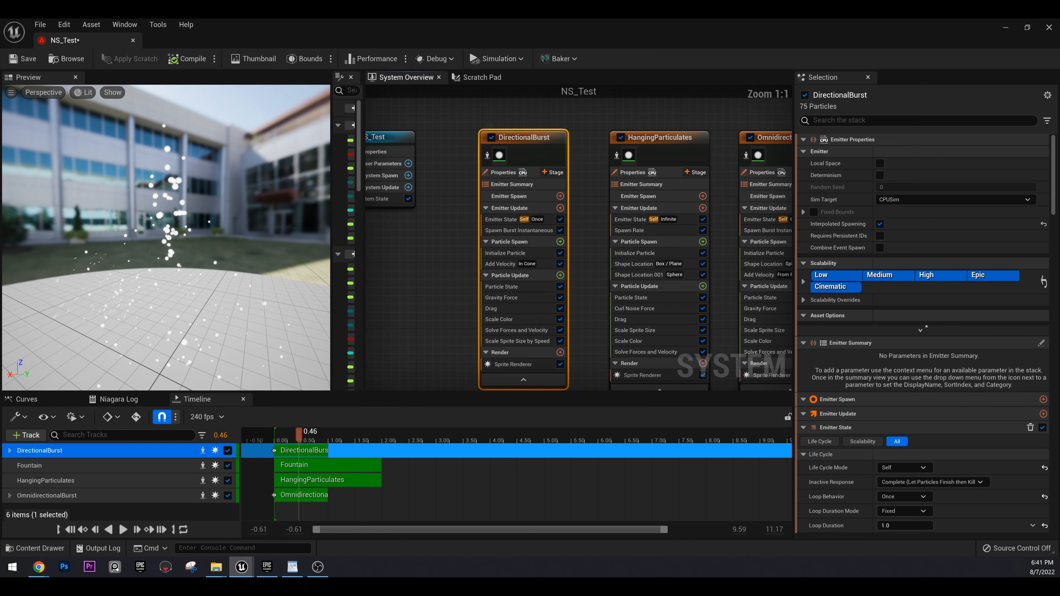
{"action": "right_click_drag", "start_coordinate": [594, 235], "coordinate": [596, 219]}
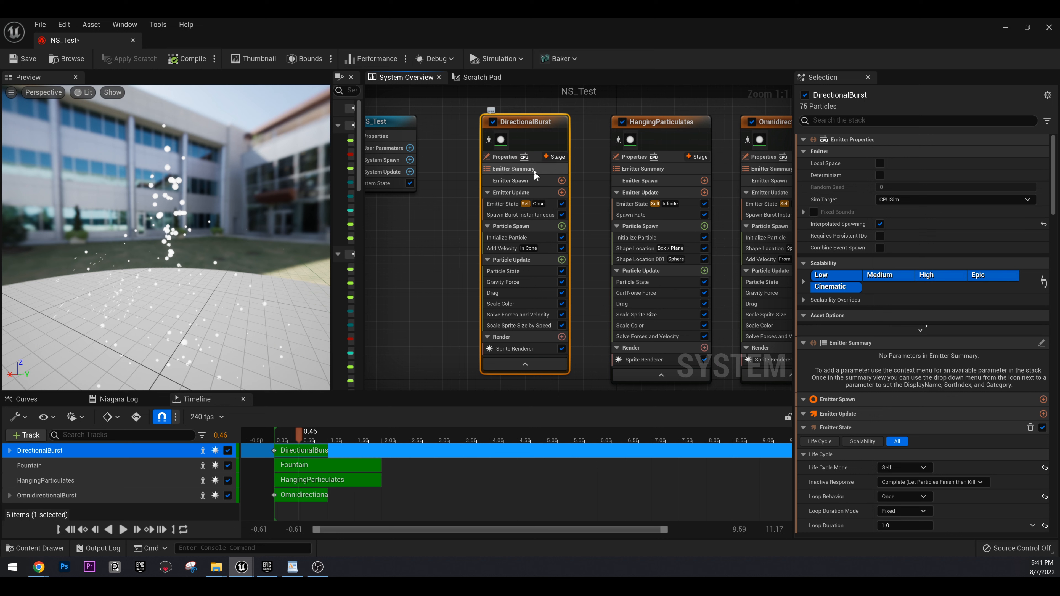
{"action": "left_click", "coordinate": [524, 182]}
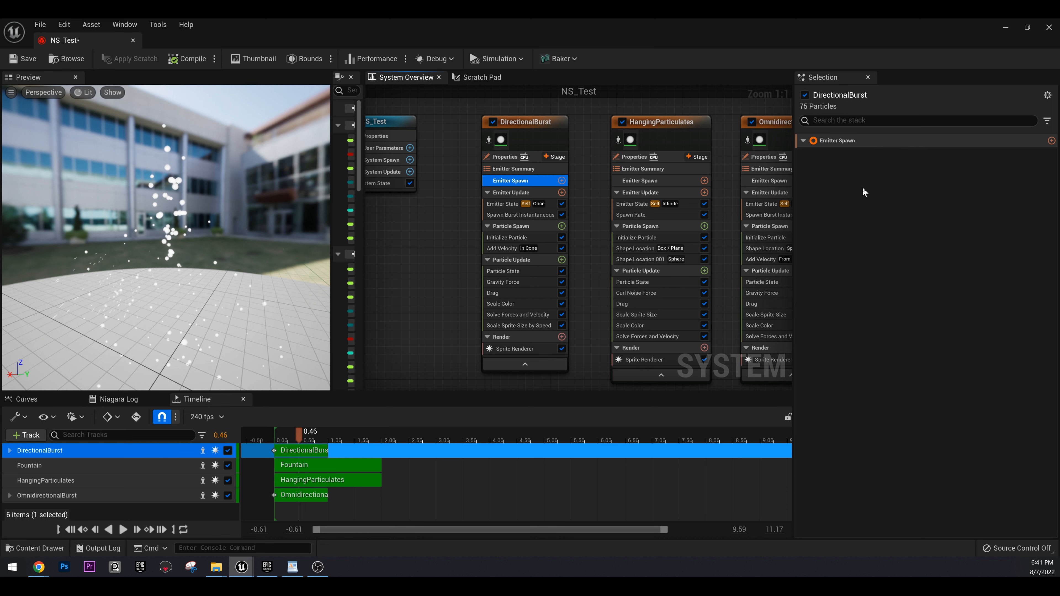
{"action": "left_click", "coordinate": [527, 193]}
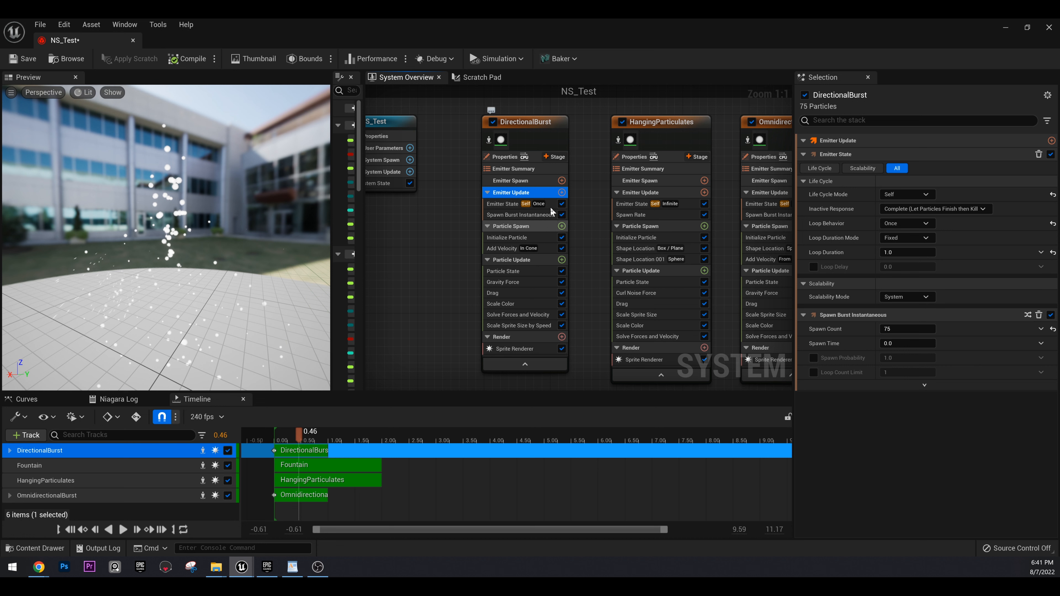
Step: Keep the DirectionalBurst emitter's Loop Behavior set to Once in Emitter State and scrub the timeline to about 0.57
{"action": "left_click", "coordinate": [504, 204]}
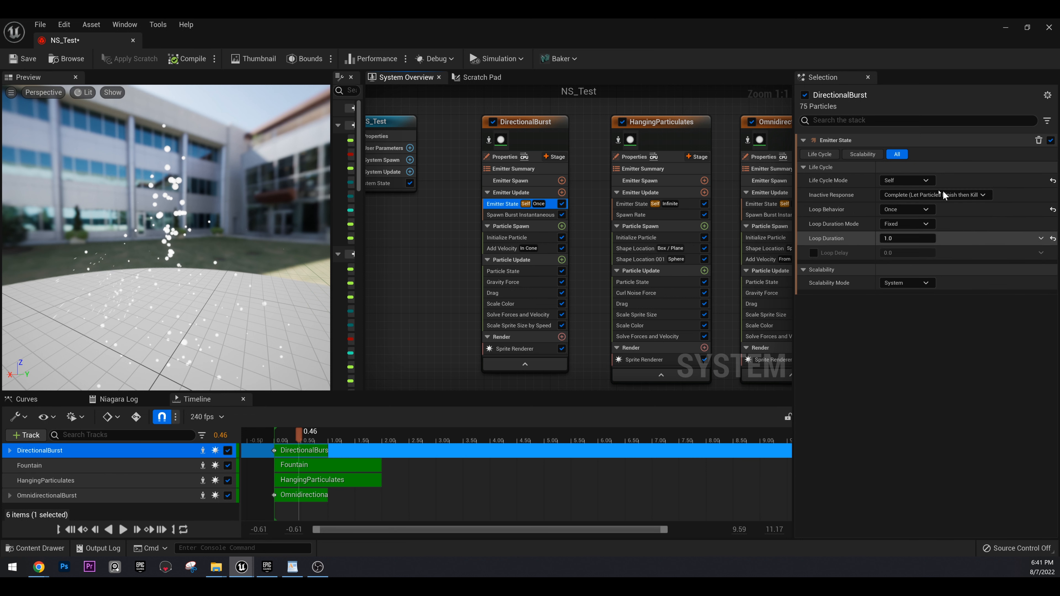
{"action": "left_click", "coordinate": [891, 209]}
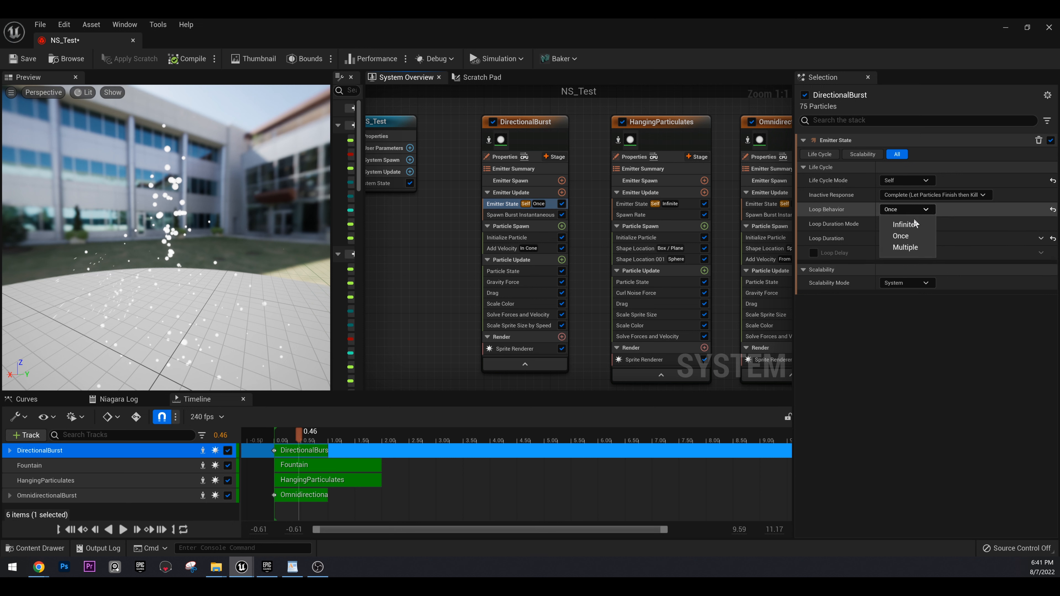
{"action": "left_click", "coordinate": [930, 236]}
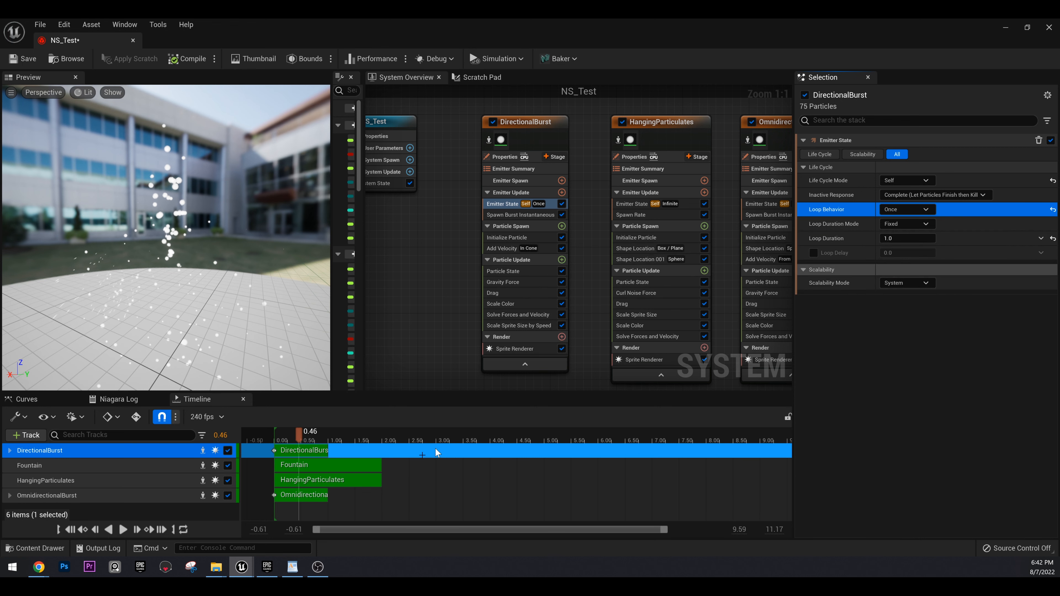
{"action": "left_click_drag", "start_coordinate": [299, 436], "coordinate": [331, 437]}
{"action": "left_click_drag", "start_coordinate": [248, 434], "coordinate": [304, 433]}
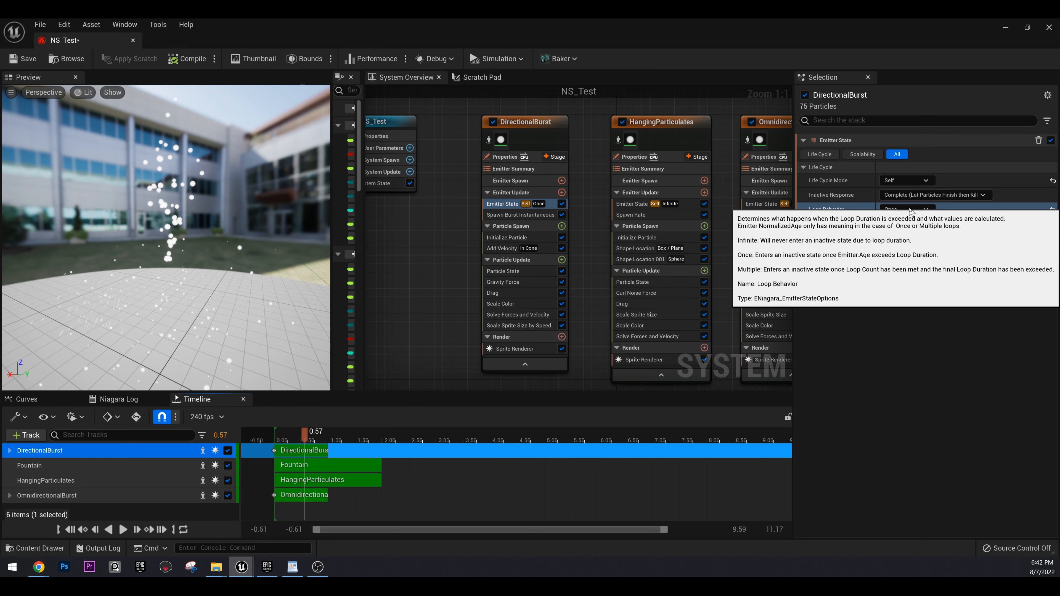
Step: Review the Loop Behavior options available for the DirectionalBurst emitter without changing the setting
{"action": "left_click", "coordinate": [918, 210]}
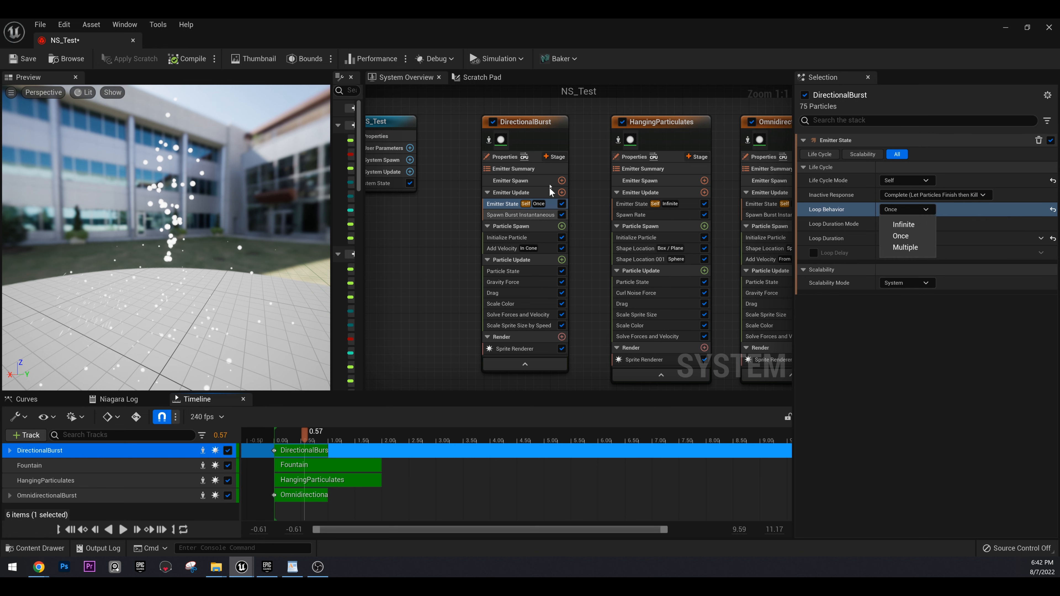
{"action": "left_click", "coordinate": [586, 145]}
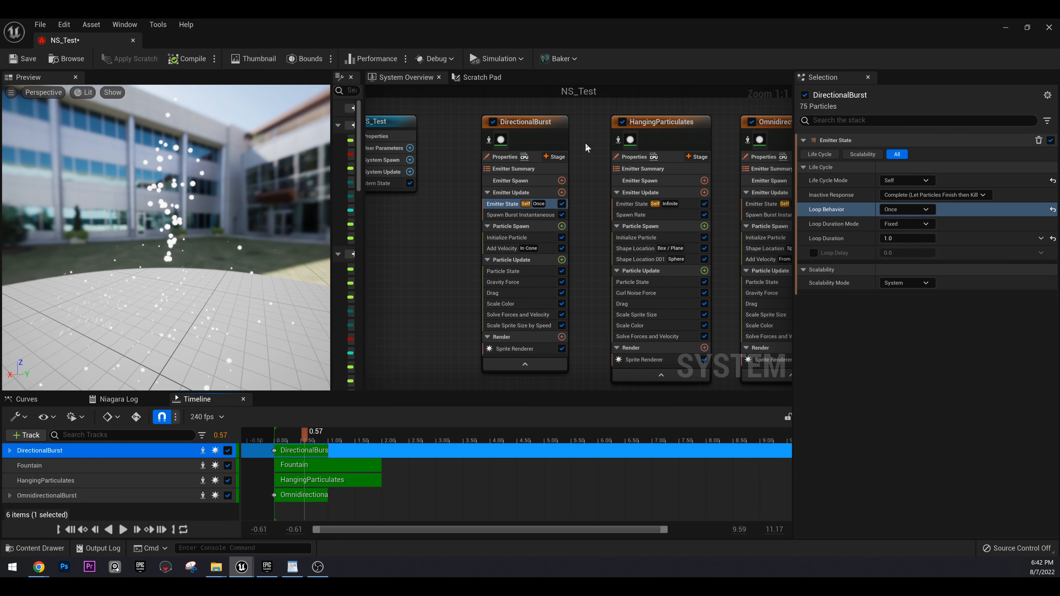
{"action": "left_click", "coordinate": [925, 213]}
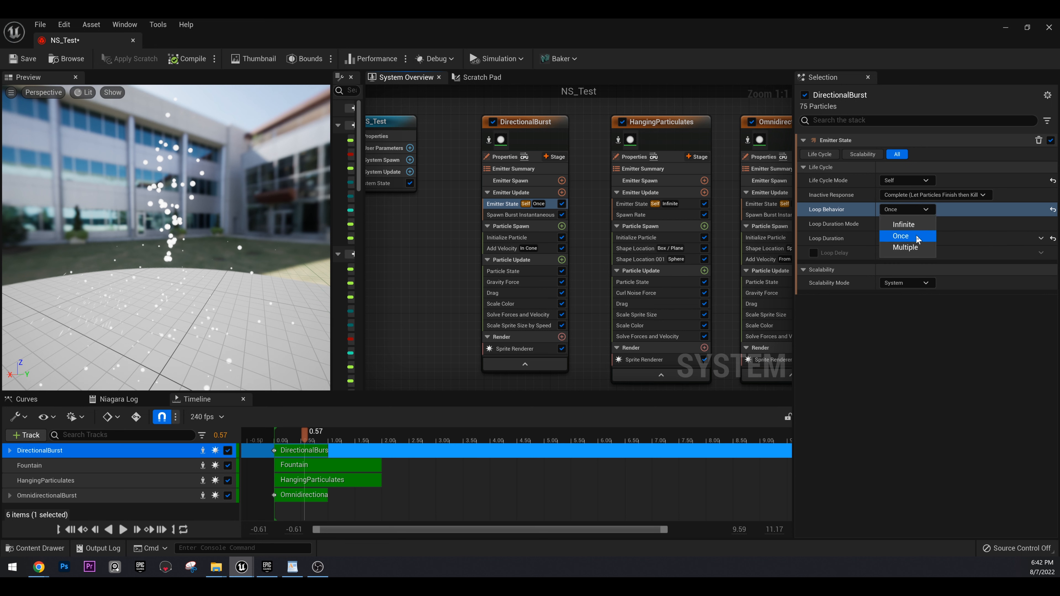
{"action": "left_click", "coordinate": [574, 118]}
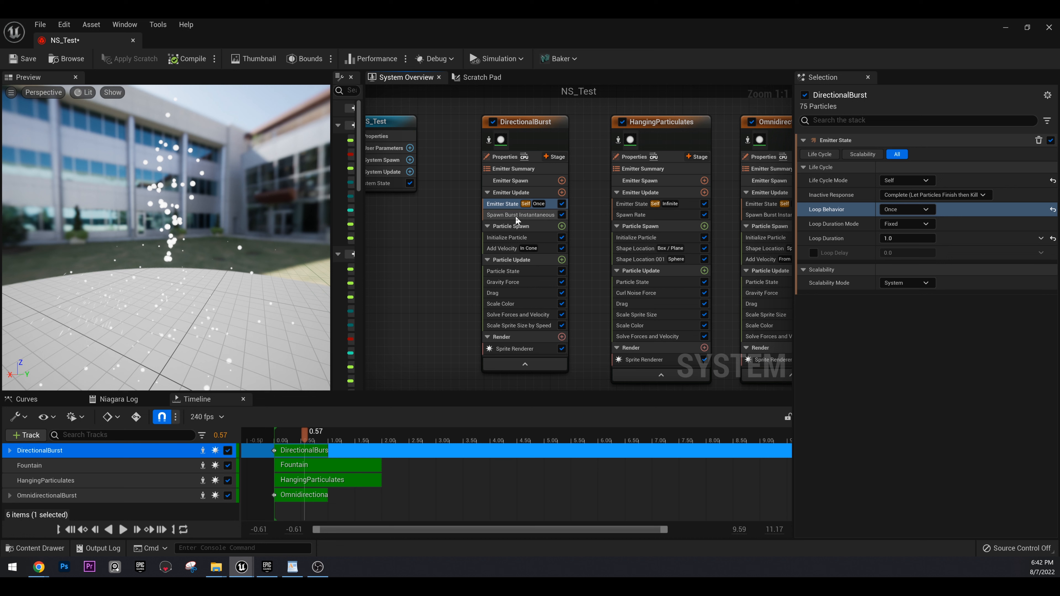
Step: Compare Spawn Burst Instantaneous on DirectionalBurst and OmnidirectionalBurst with Fountain's Spawn Rate, scrubbing the timeline to about 0.35
{"action": "left_click", "coordinate": [535, 216]}
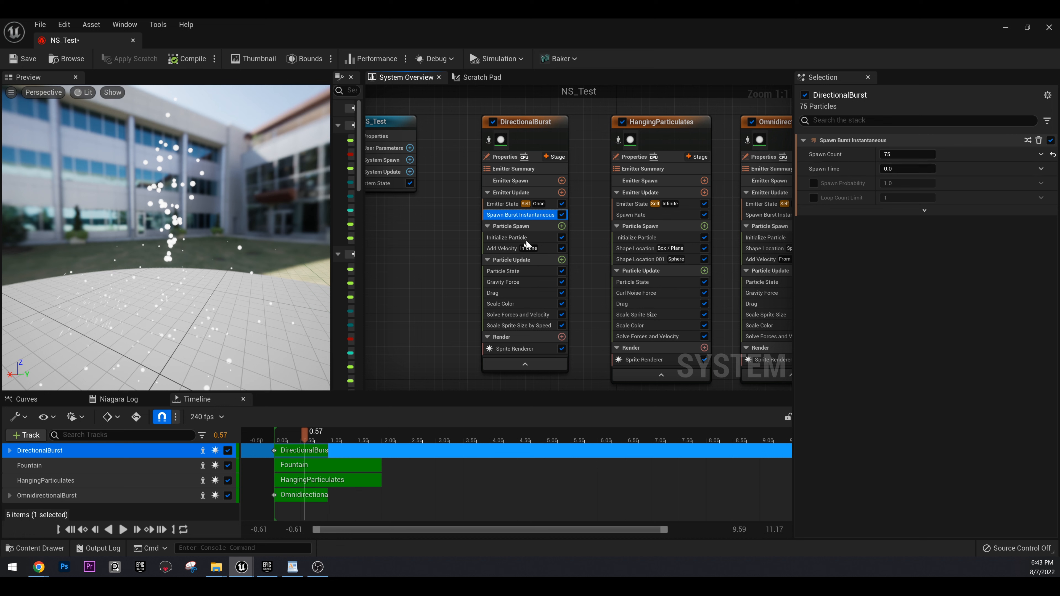
{"action": "mouse_move", "coordinate": [297, 442]}
{"action": "left_mouse_down"}
{"action": "mouse_move", "coordinate": [284, 442]}
{"action": "mouse_move", "coordinate": [295, 442]}
{"action": "left_mouse_up"}
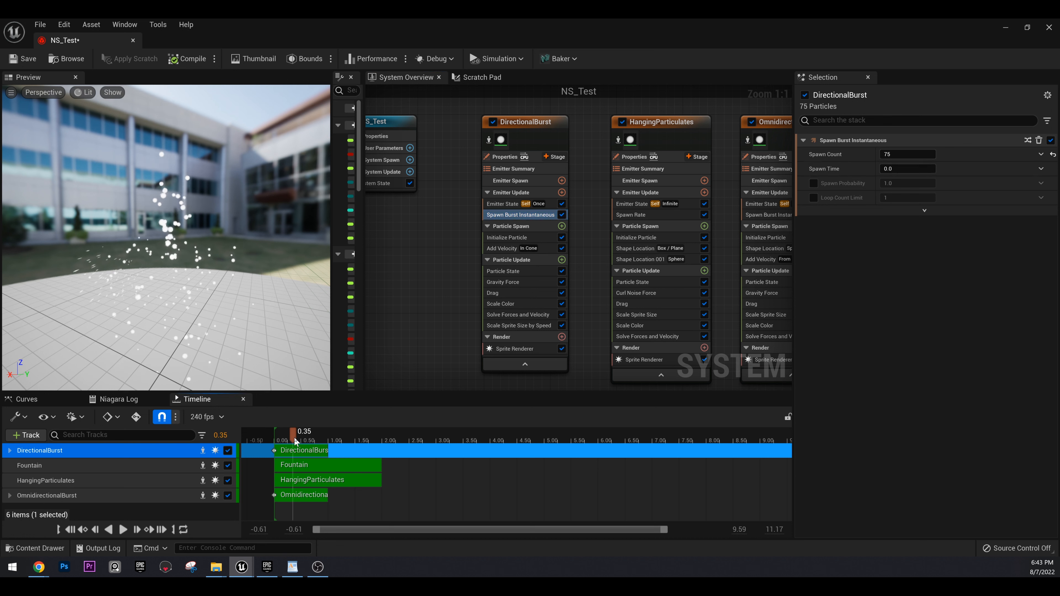
{"action": "right_click_drag", "start_coordinate": [719, 217], "coordinate": [650, 218]}
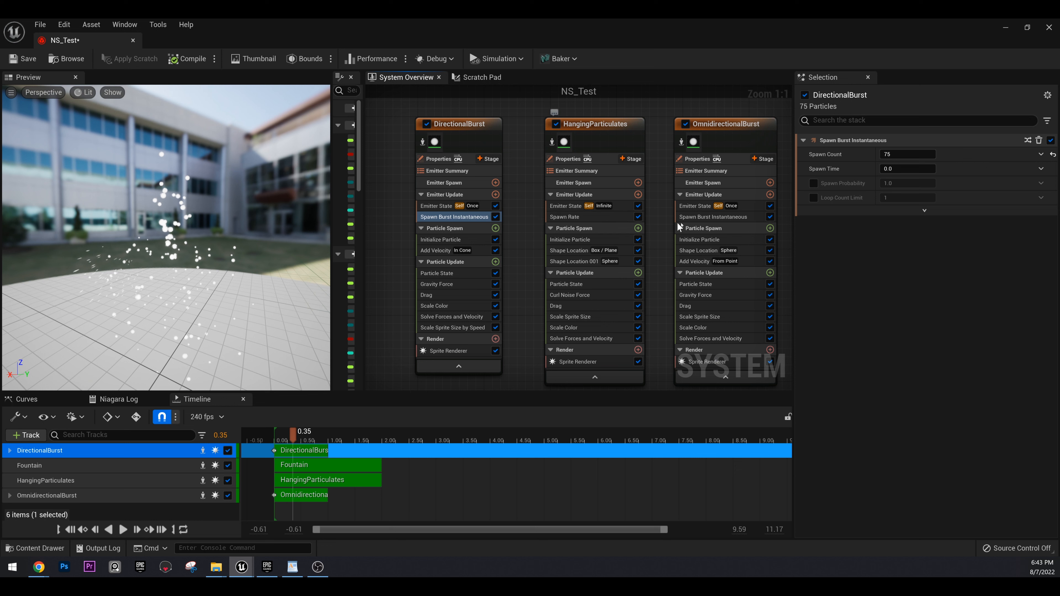
{"action": "right_click_drag", "start_coordinate": [791, 222], "coordinate": [681, 226]}
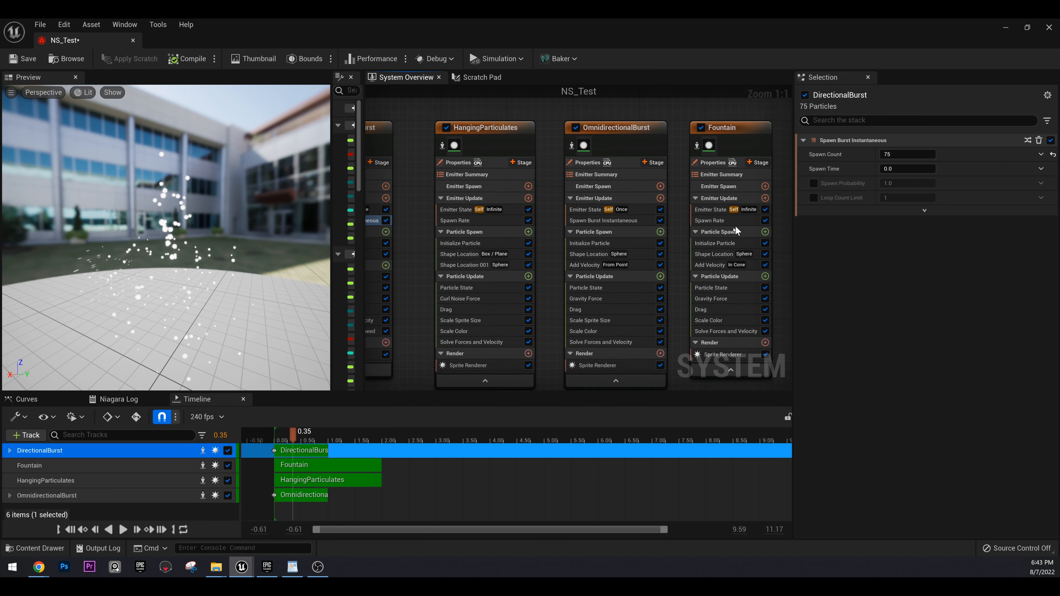
{"action": "left_click", "coordinate": [603, 221]}
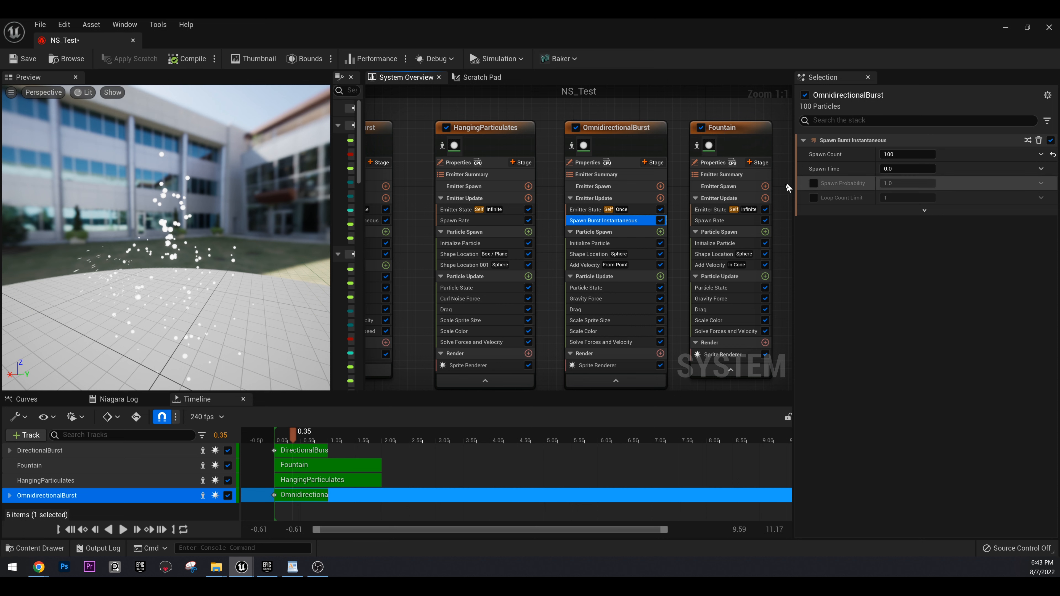
{"action": "left_click", "coordinate": [731, 221]}
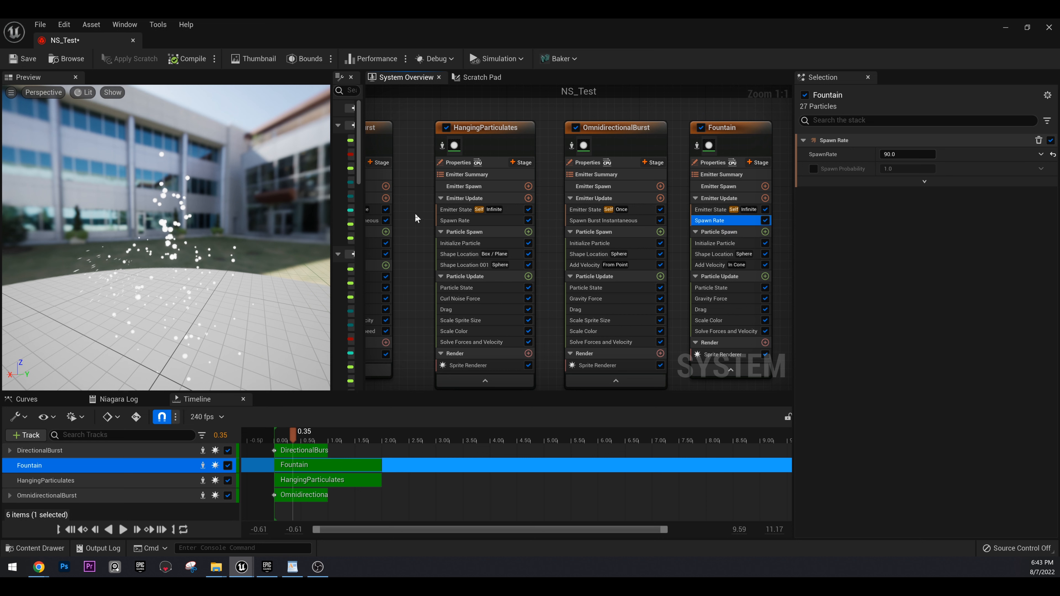
Step: Isolate the HangingParticulates emitter and scrub the timeline to about 6.66 to preview its particles alone
{"action": "right_click_drag", "start_coordinate": [416, 214], "coordinate": [446, 216]}
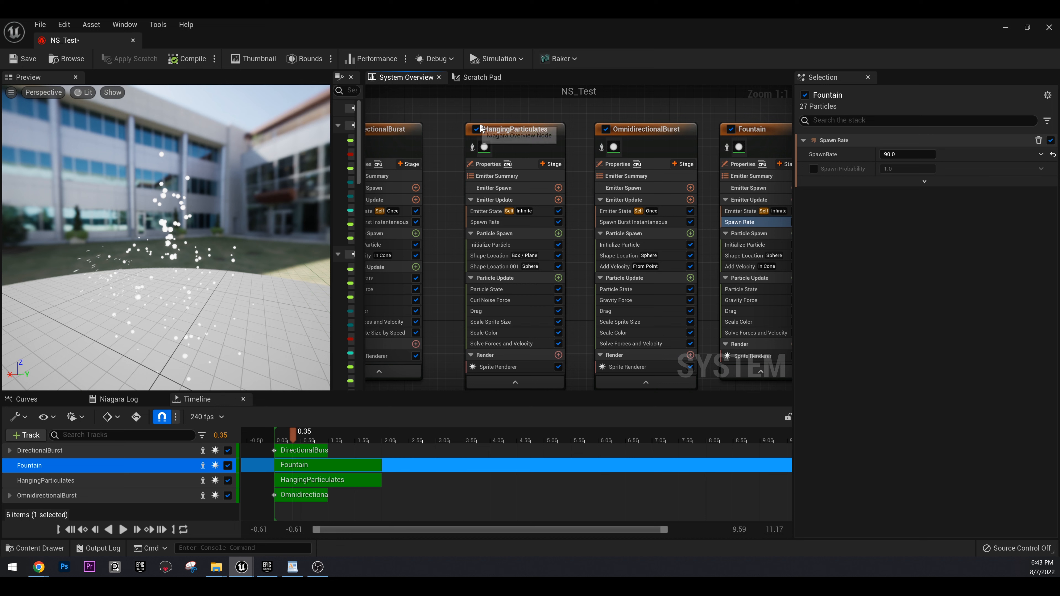
{"action": "left_click", "coordinate": [473, 147]}
{"action": "left_click_drag", "start_coordinate": [249, 433], "coordinate": [362, 433]}
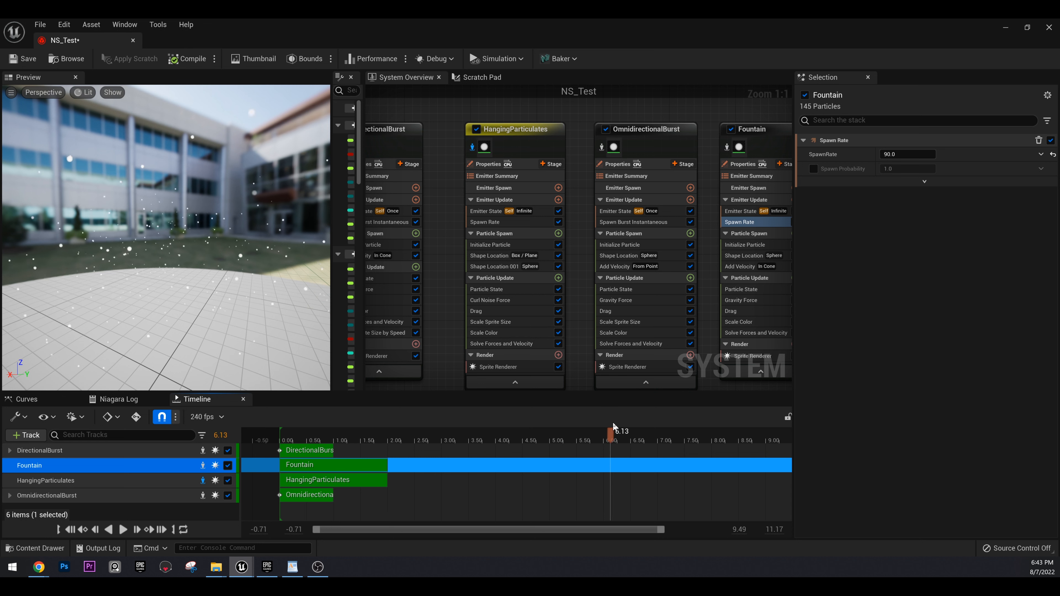
{"action": "left_click_drag", "start_coordinate": [622, 426], "coordinate": [639, 431]}
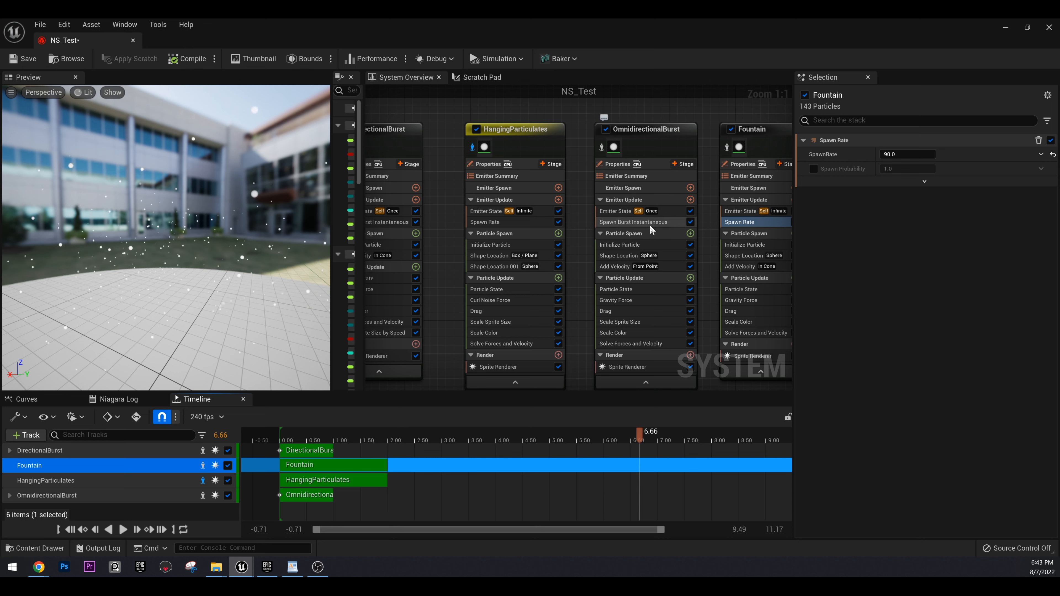
Step: Examine the Spawn Rate module and the Particle Spawn group of the HangingParticulates emitter
{"action": "right_click_drag", "start_coordinate": [697, 106], "coordinate": [634, 107]}
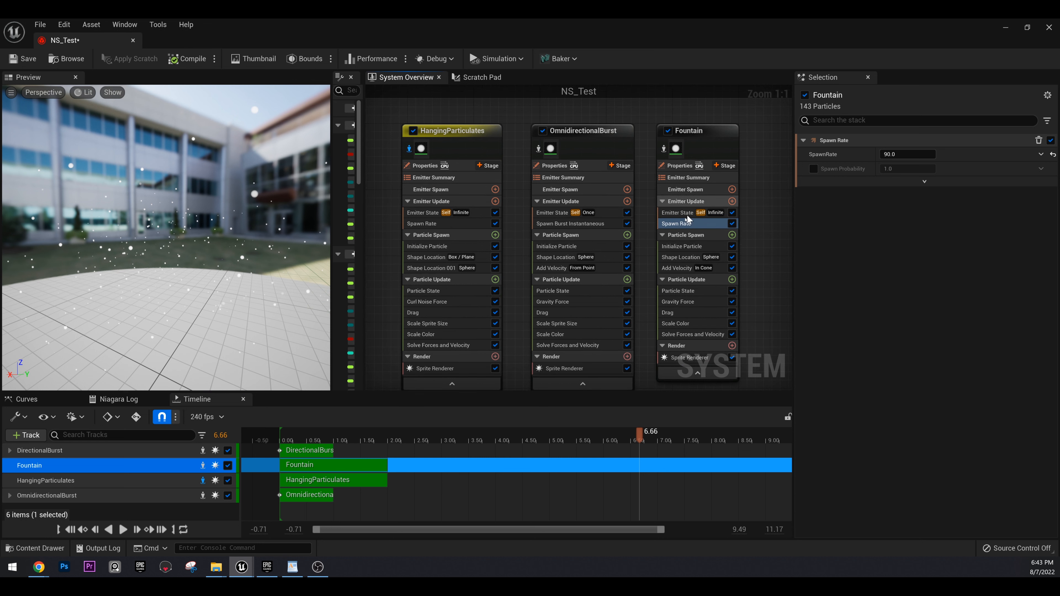
{"action": "left_click", "coordinate": [434, 224]}
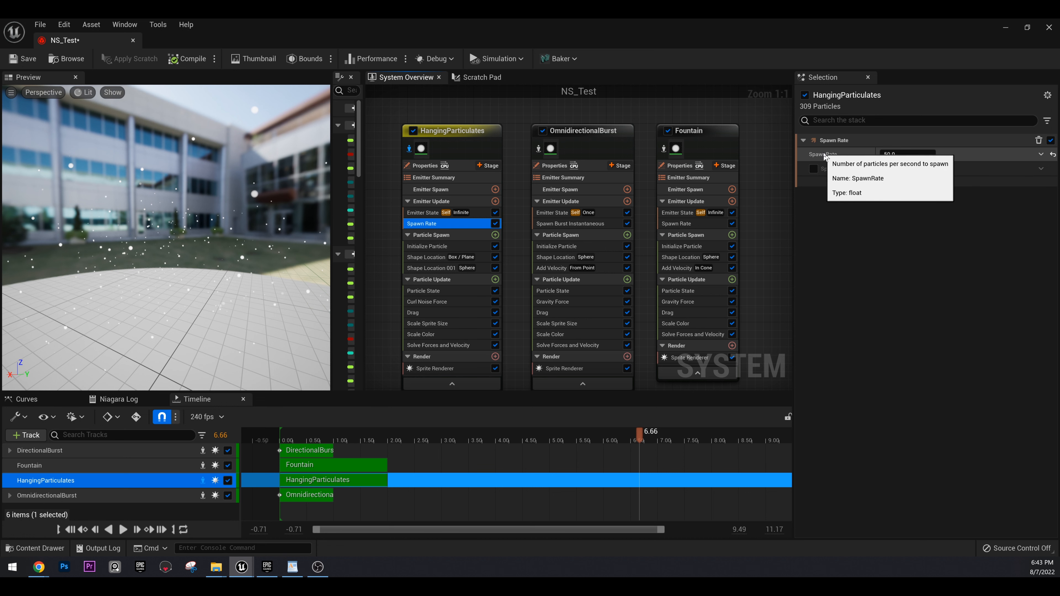
{"action": "right_click_drag", "start_coordinate": [504, 226], "coordinate": [584, 164]}
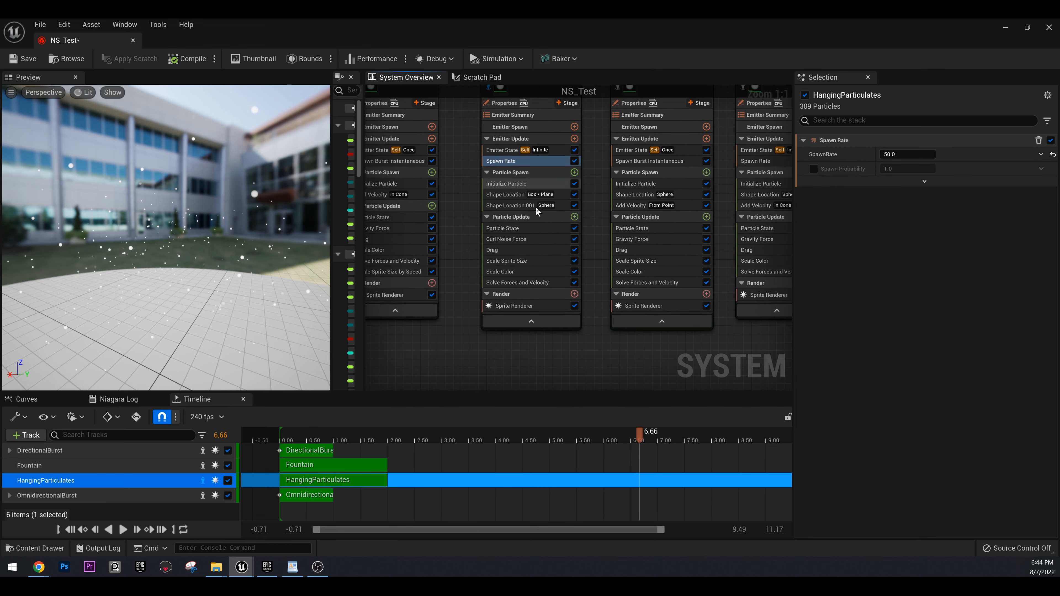
{"action": "left_click", "coordinate": [531, 174]}
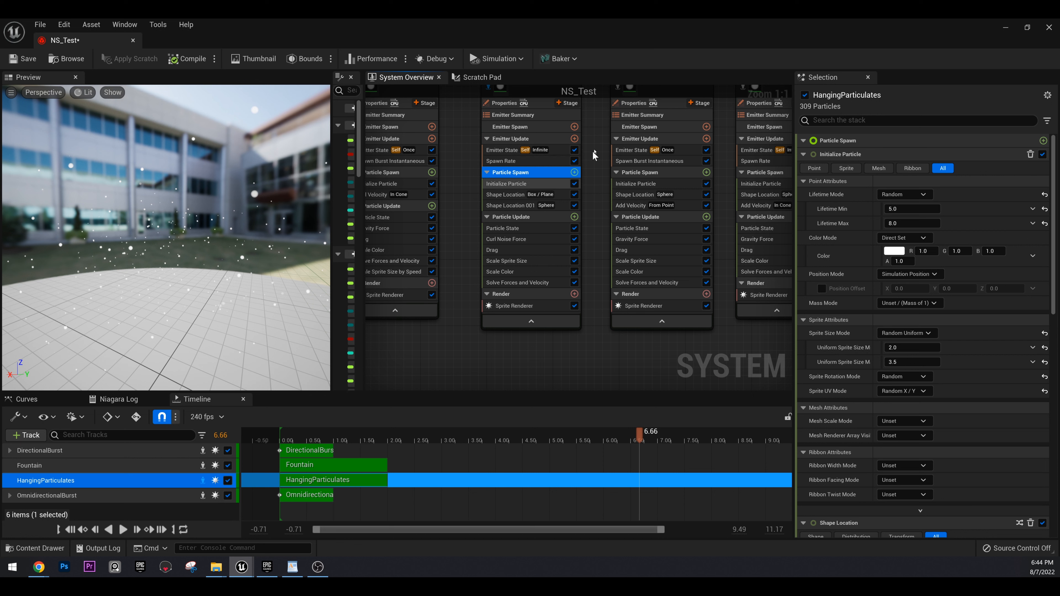
{"action": "left_click", "coordinate": [551, 162]}
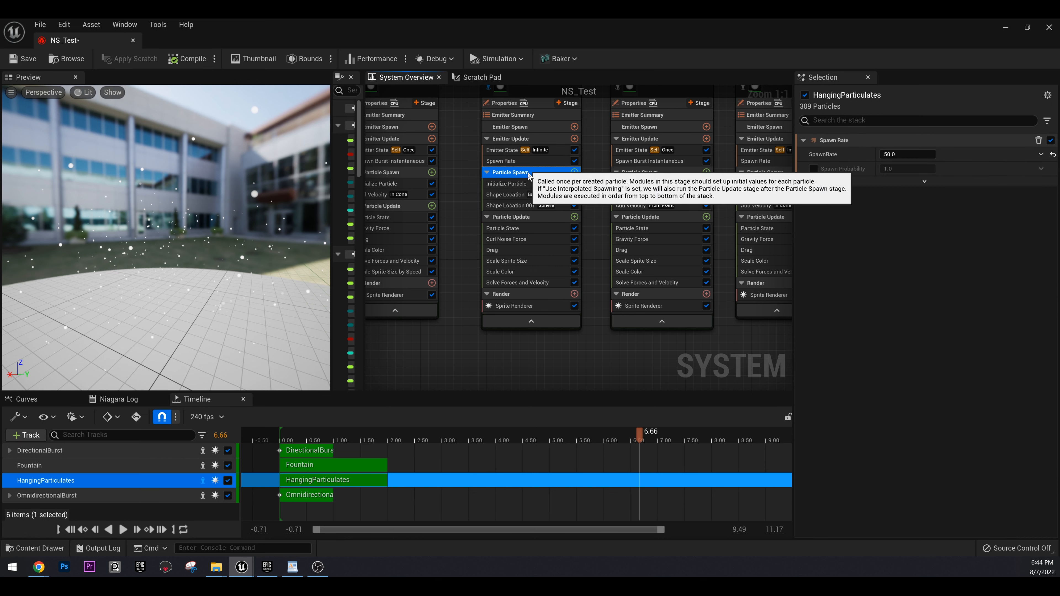
{"action": "left_click", "coordinate": [538, 173]}
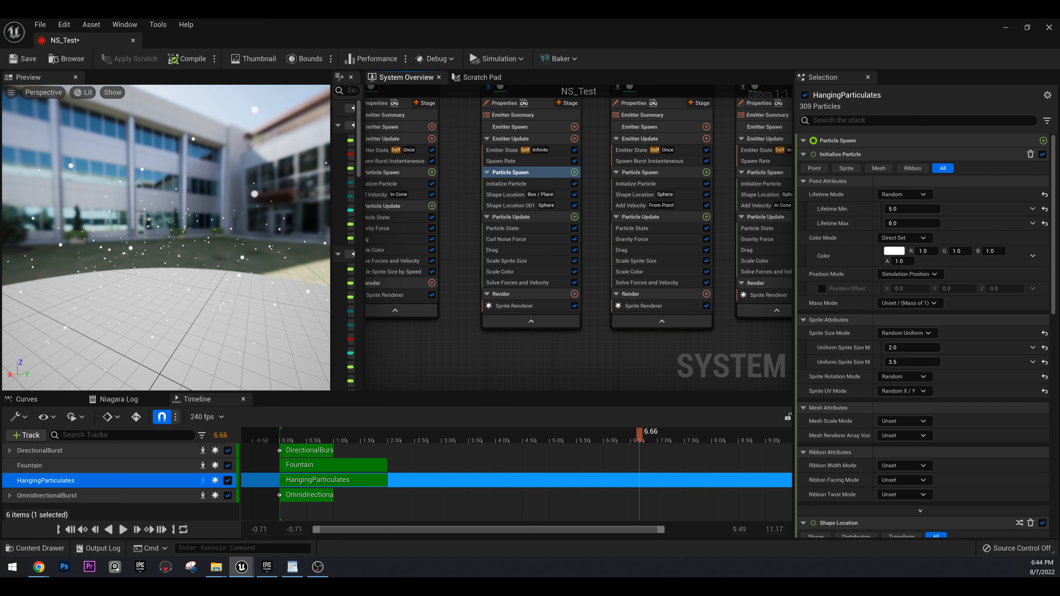
Step: Inspect the Initialize Particle, Shape Location and Shape Location 001 modules of the HangingParticulates emitter
{"action": "right_click_drag", "start_coordinate": [477, 169], "coordinate": [485, 196]}
{"action": "right_click_drag", "start_coordinate": [554, 216], "coordinate": [551, 195]}
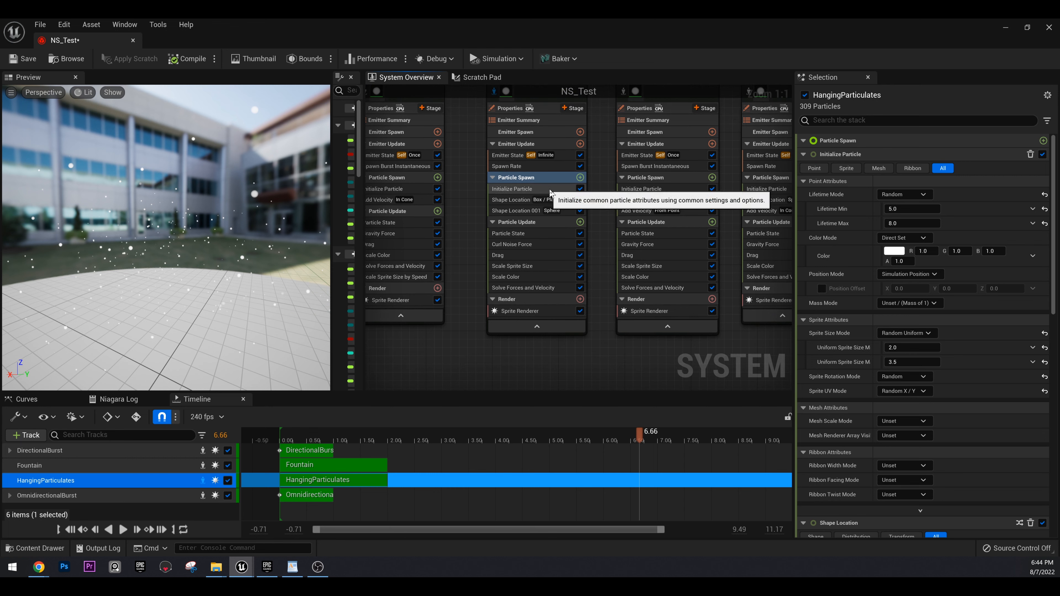
{"action": "left_click", "coordinate": [513, 189]}
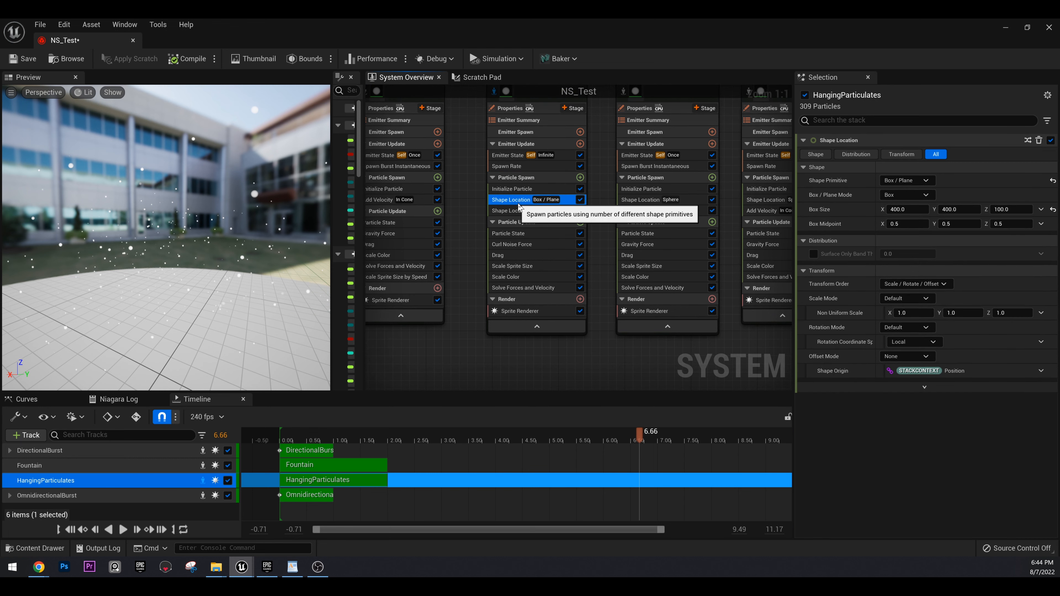
{"action": "left_click", "coordinate": [521, 204]}
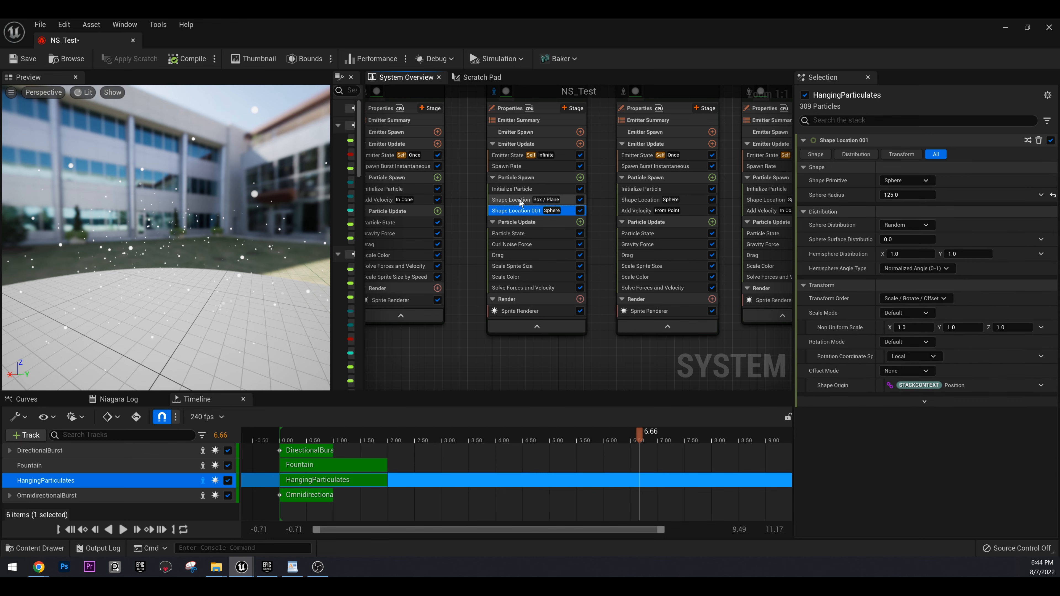
{"action": "left_click", "coordinate": [528, 211]}
{"action": "left_click", "coordinate": [523, 190]}
{"action": "left_click", "coordinate": [521, 212]}
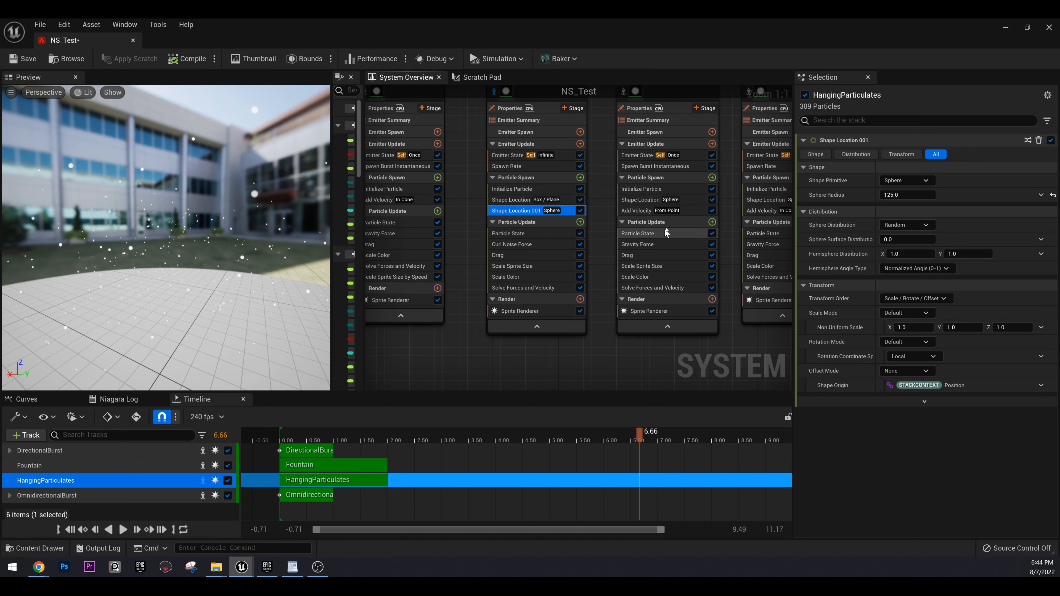
Step: Inspect OmnidirectionalBurst's Add Velocity module, then isolate that emitter and preview it at about 0.57 on the timeline
{"action": "left_click", "coordinate": [639, 211]}
{"action": "right_click_drag", "start_coordinate": [593, 228], "coordinate": [556, 273]}
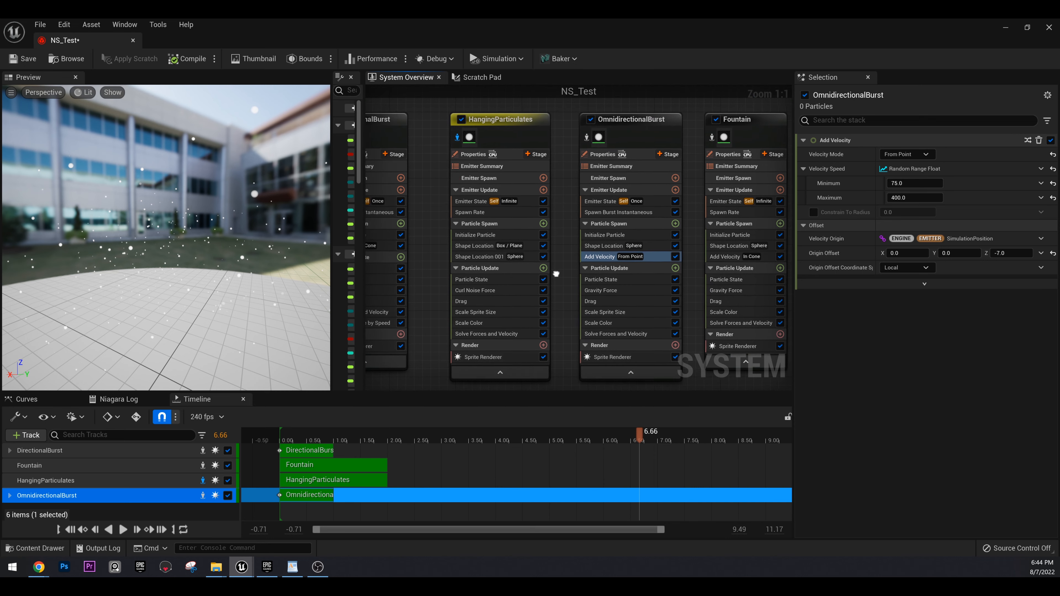
{"action": "left_click", "coordinate": [586, 139]}
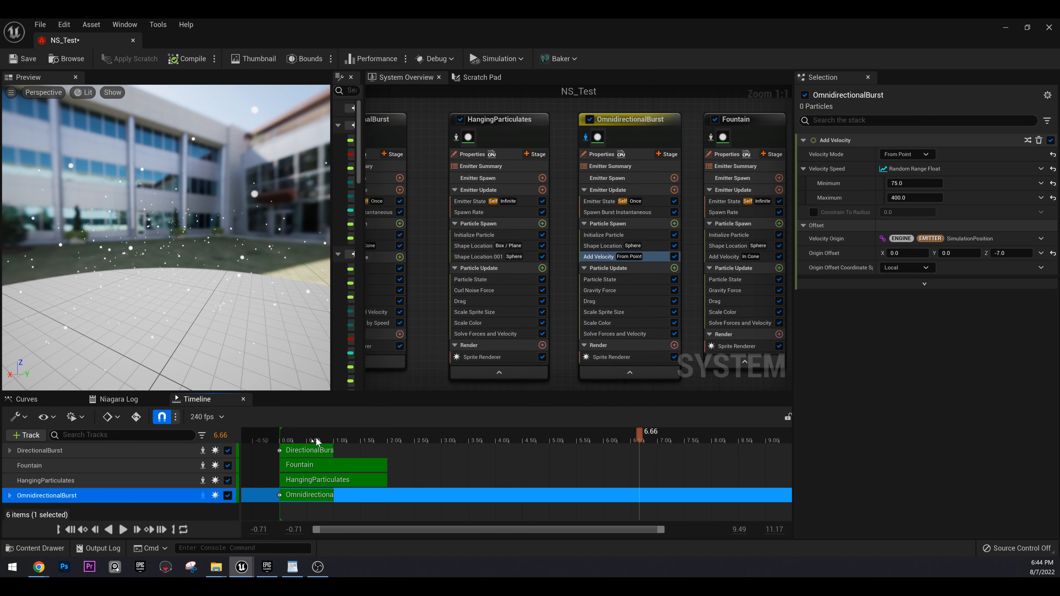
{"action": "mouse_move", "coordinate": [318, 441]}
{"action": "left_mouse_down"}
{"action": "mouse_move", "coordinate": [261, 438]}
{"action": "mouse_move", "coordinate": [312, 441]}
{"action": "left_mouse_up"}
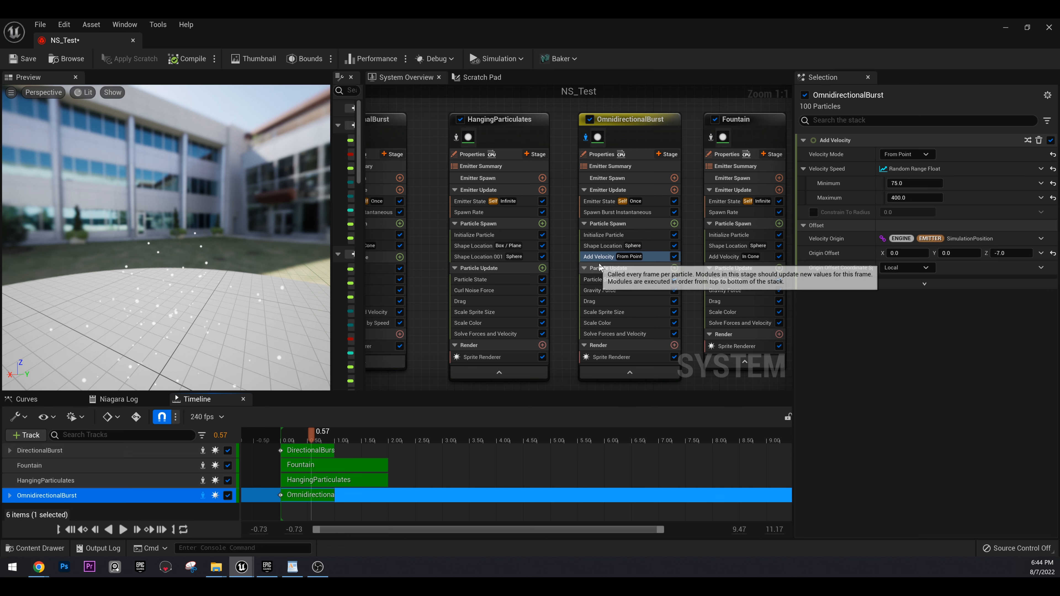
Step: Inspect the Gravity Force module of OmnidirectionalBurst and scrub the timeline back to about 0.23 to preview its effect
{"action": "right_click_drag", "start_coordinate": [688, 293], "coordinate": [747, 289]}
{"action": "left_click", "coordinate": [668, 289]}
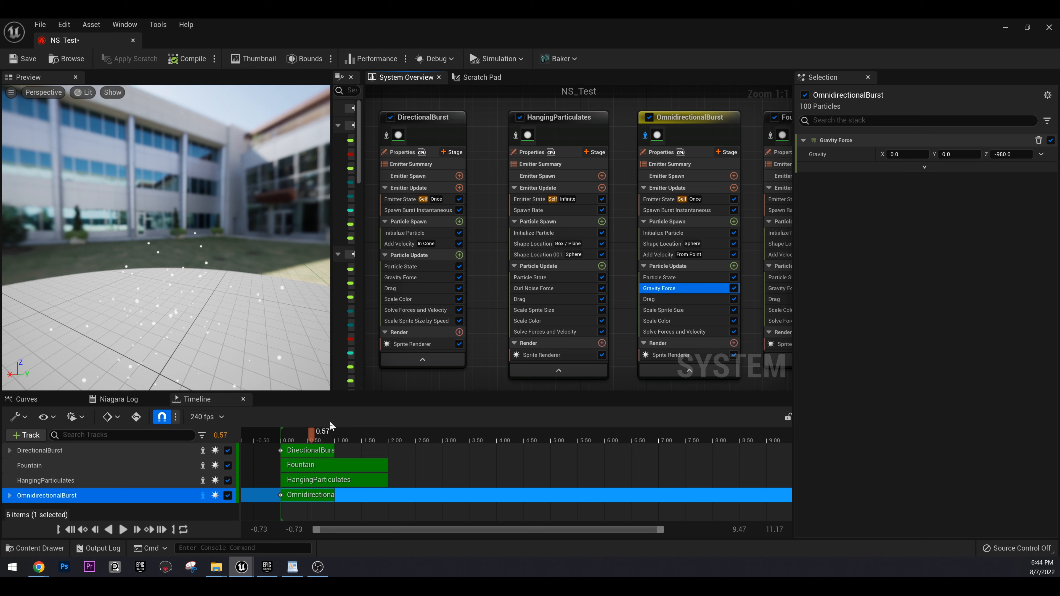
{"action": "mouse_move", "coordinate": [311, 432]}
{"action": "left_mouse_down"}
{"action": "mouse_move", "coordinate": [252, 432]}
{"action": "mouse_move", "coordinate": [315, 435]}
{"action": "mouse_move", "coordinate": [280, 438]}
{"action": "mouse_move", "coordinate": [305, 440]}
{"action": "left_mouse_up"}
{"action": "left_click_drag", "start_coordinate": [326, 444], "coordinate": [297, 439]}
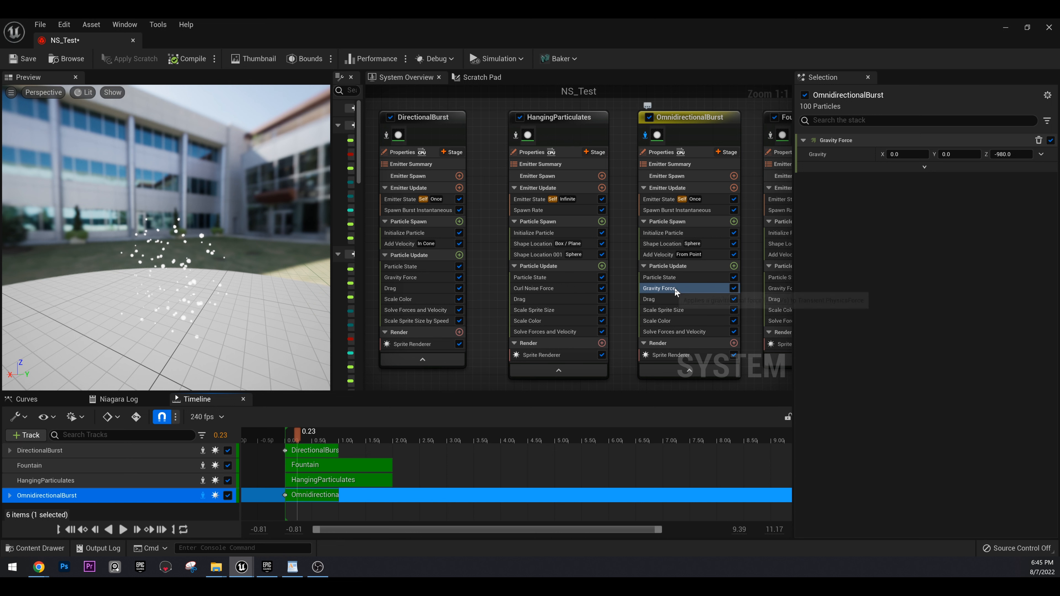
Step: Examine OmnidirectionalBurst's Particle Update group while scrubbing the timeline forward to about 1.20
{"action": "left_click", "coordinate": [668, 266]}
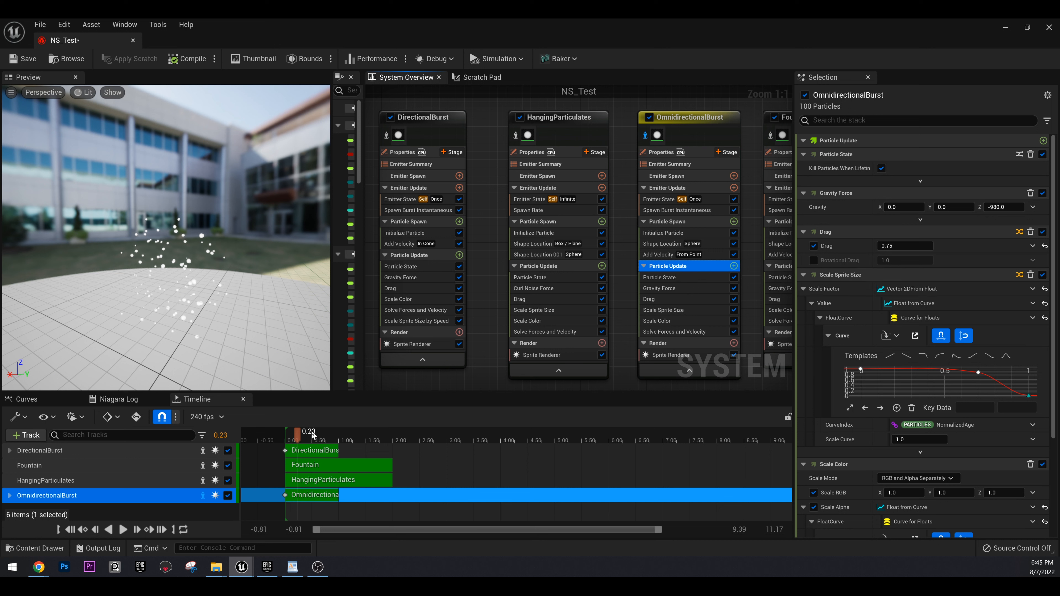
{"action": "left_click_drag", "start_coordinate": [297, 435], "coordinate": [320, 439]}
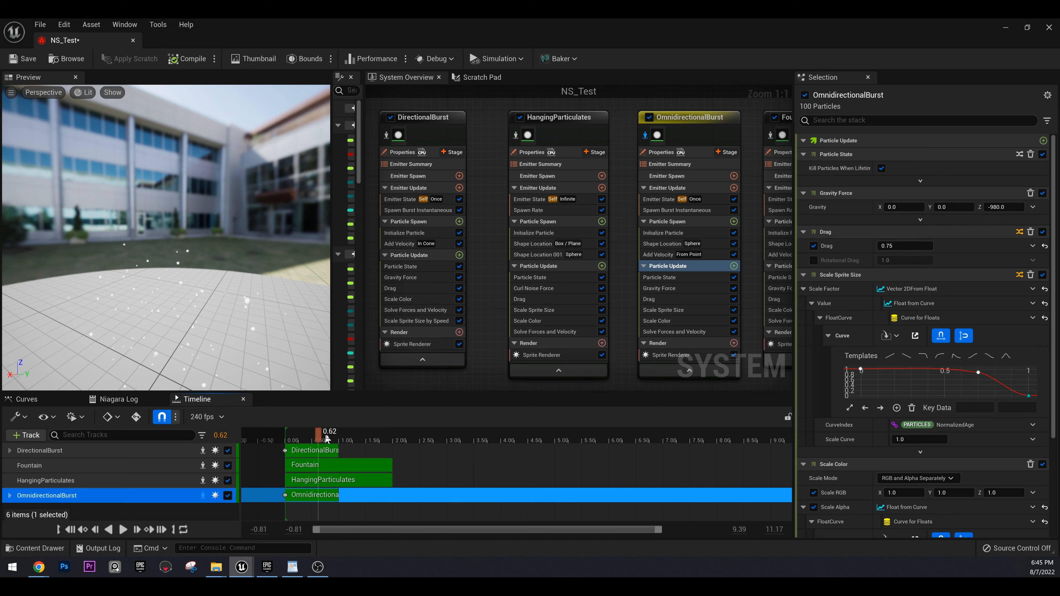
{"action": "left_click_drag", "start_coordinate": [329, 436], "coordinate": [349, 436]}
{"action": "right_click_drag", "start_coordinate": [626, 258], "coordinate": [585, 244]}
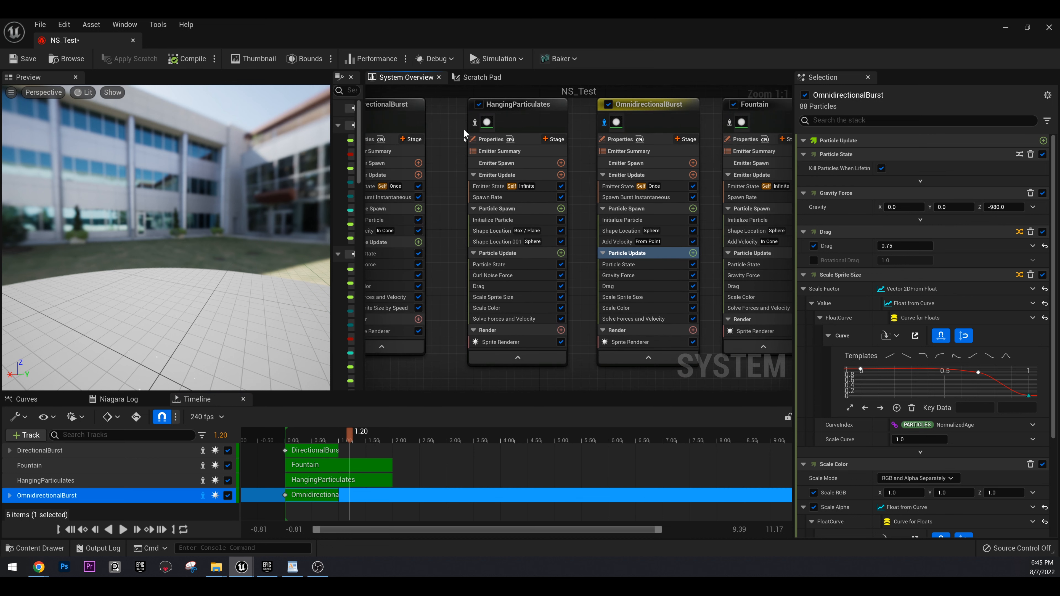
Step: Inspect the Shape Location and Gravity Force modules of the OmnidirectionalBurst emitter
{"action": "left_click", "coordinate": [622, 231]}
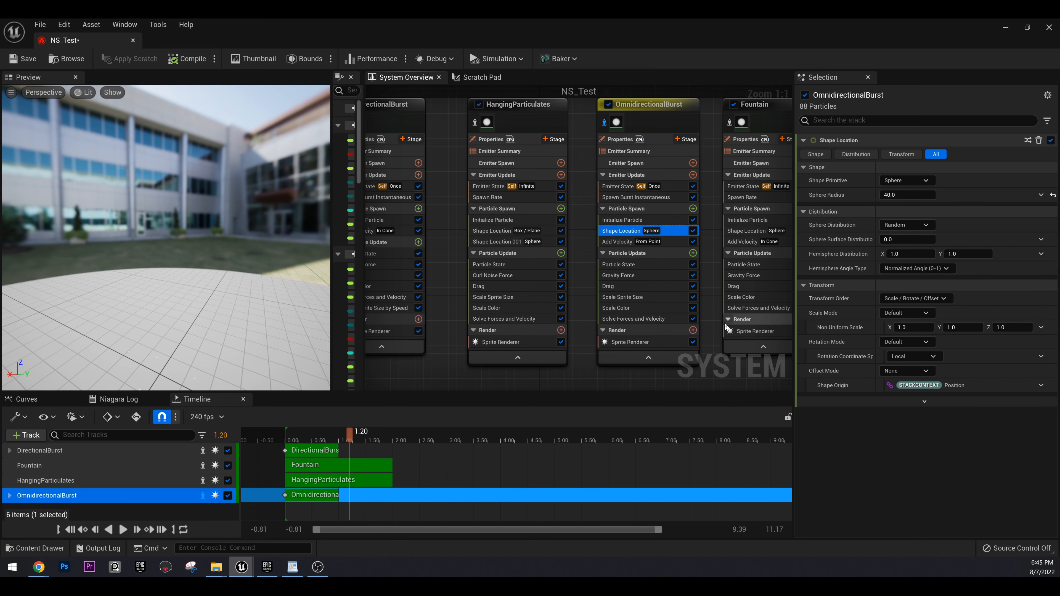
{"action": "left_click", "coordinate": [626, 276]}
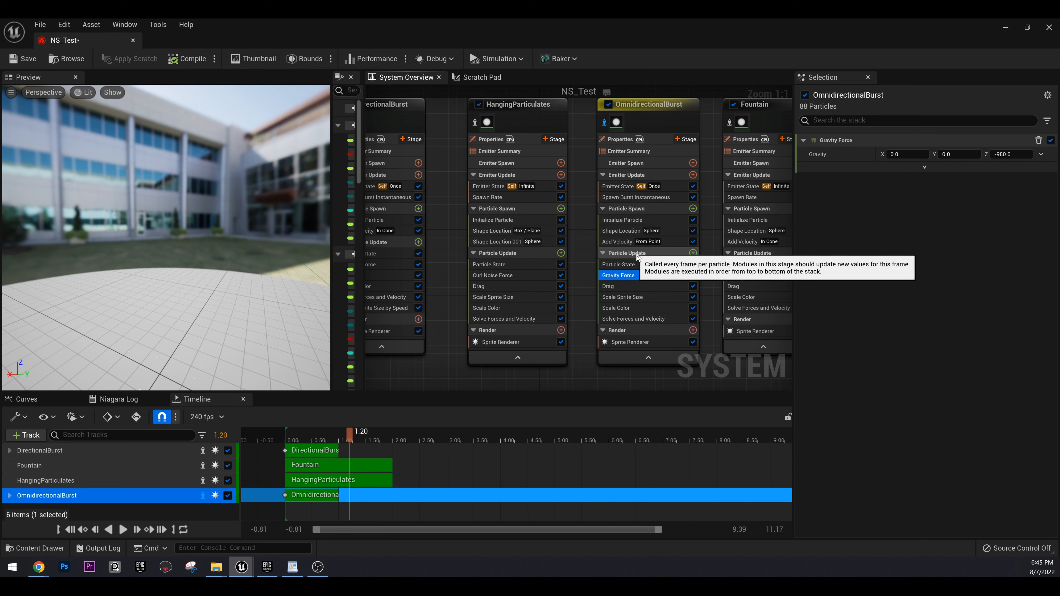
Step: Add a Point Force module to OmnidirectionalBurst's Particle Update group and preview it at about 0.65 on the timeline
{"action": "left_click", "coordinate": [693, 253]}
{"action": "scroll", "coordinate": [572, 412], "scroll_direction": "down", "scroll_amount": 8}
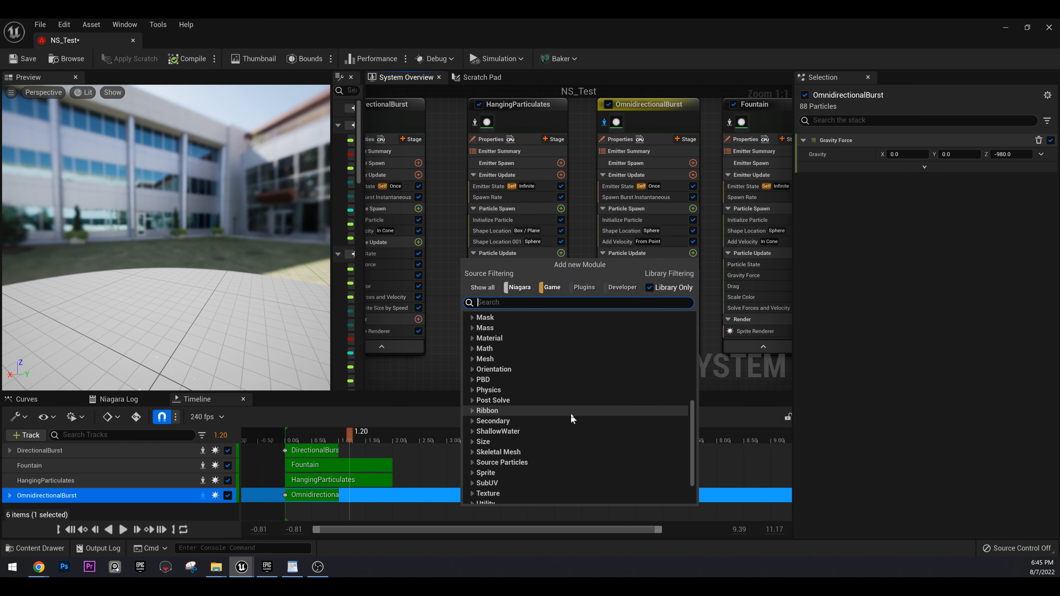
{"action": "scroll", "coordinate": [571, 413], "scroll_direction": "down", "scroll_amount": 2}
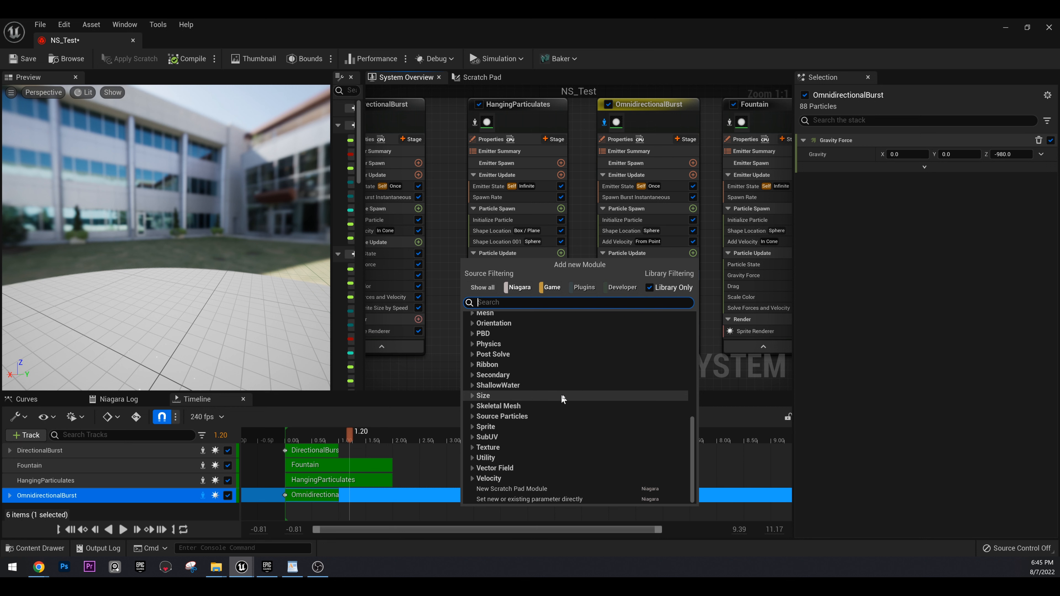
{"action": "scroll", "coordinate": [562, 397], "scroll_direction": "up", "scroll_amount": 3}
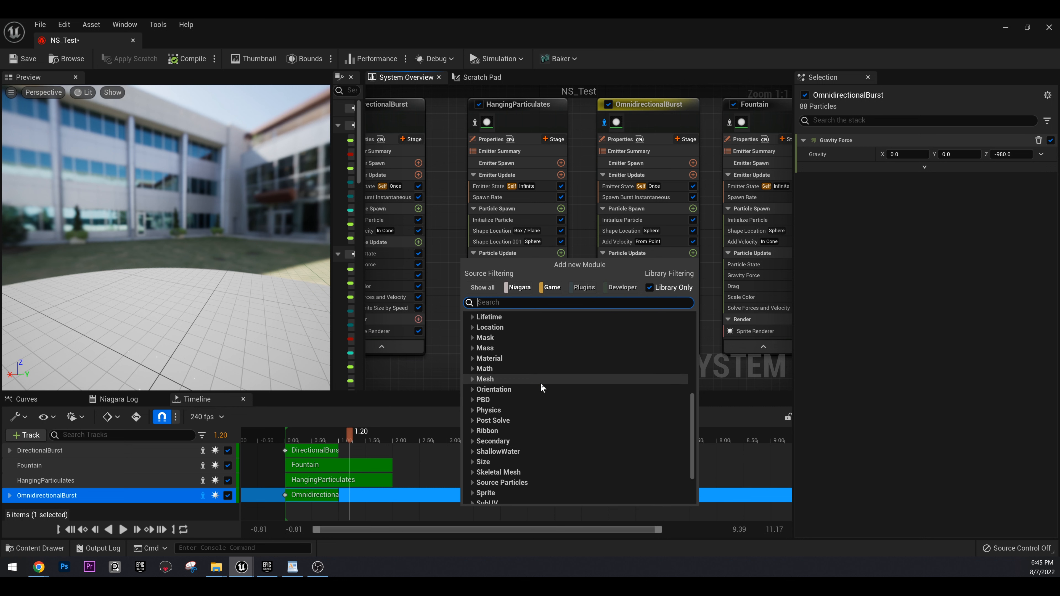
{"action": "scroll", "coordinate": [541, 388], "scroll_direction": "up", "scroll_amount": 4}
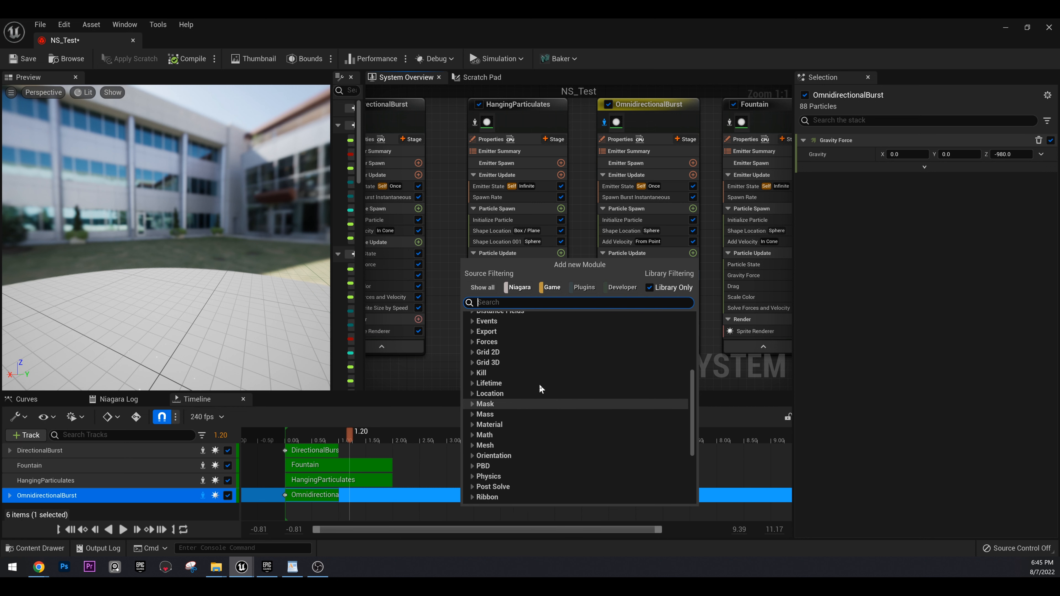
{"action": "scroll", "coordinate": [540, 385], "scroll_direction": "up", "scroll_amount": 4}
{"action": "scroll", "coordinate": [540, 385], "scroll_direction": "down", "scroll_amount": 6}
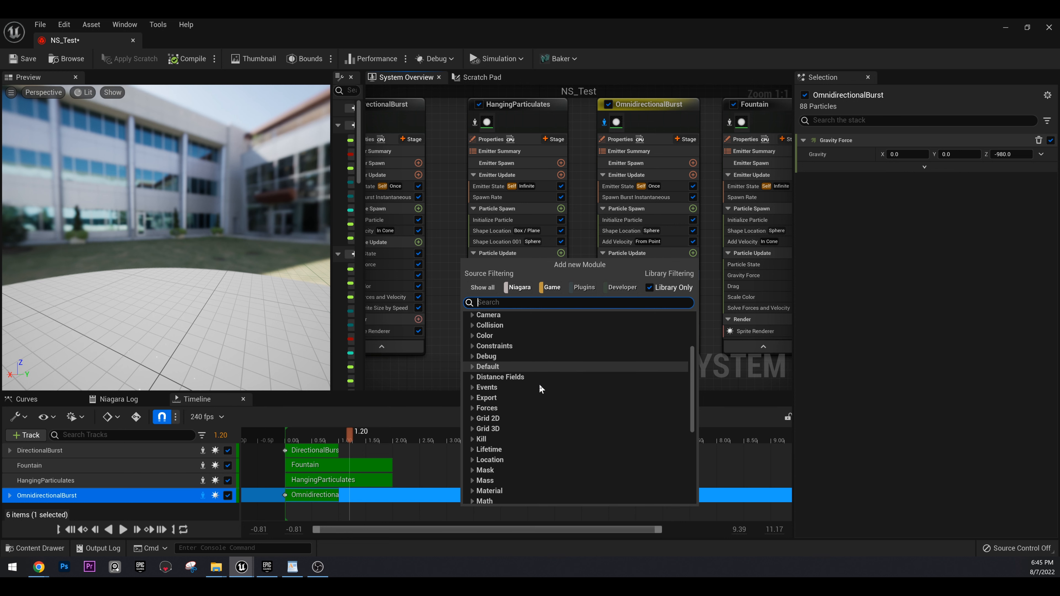
{"action": "scroll", "coordinate": [540, 384], "scroll_direction": "down", "scroll_amount": 5}
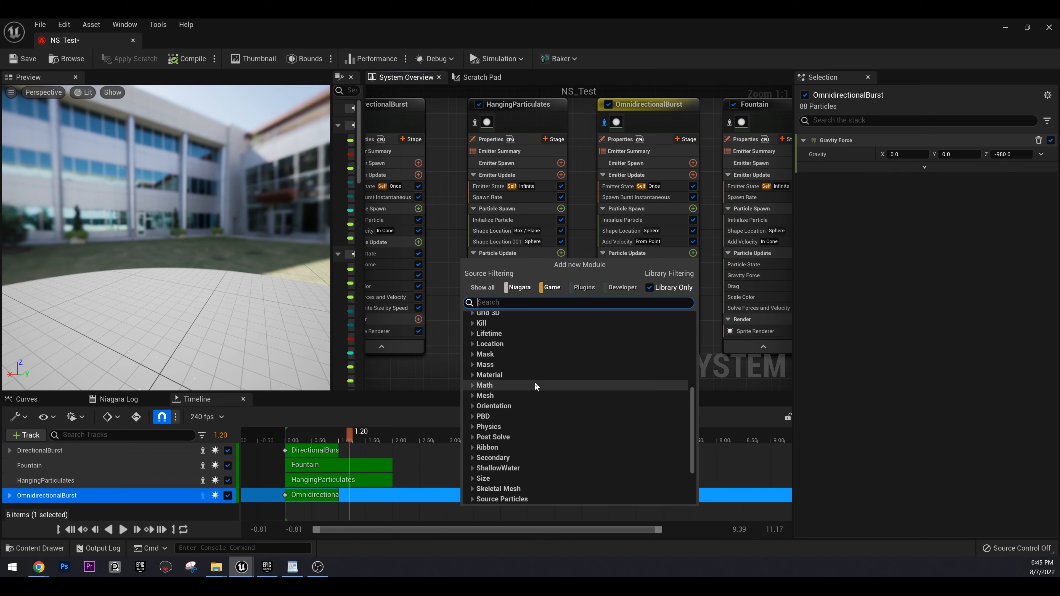
{"action": "type", "text": "force"}
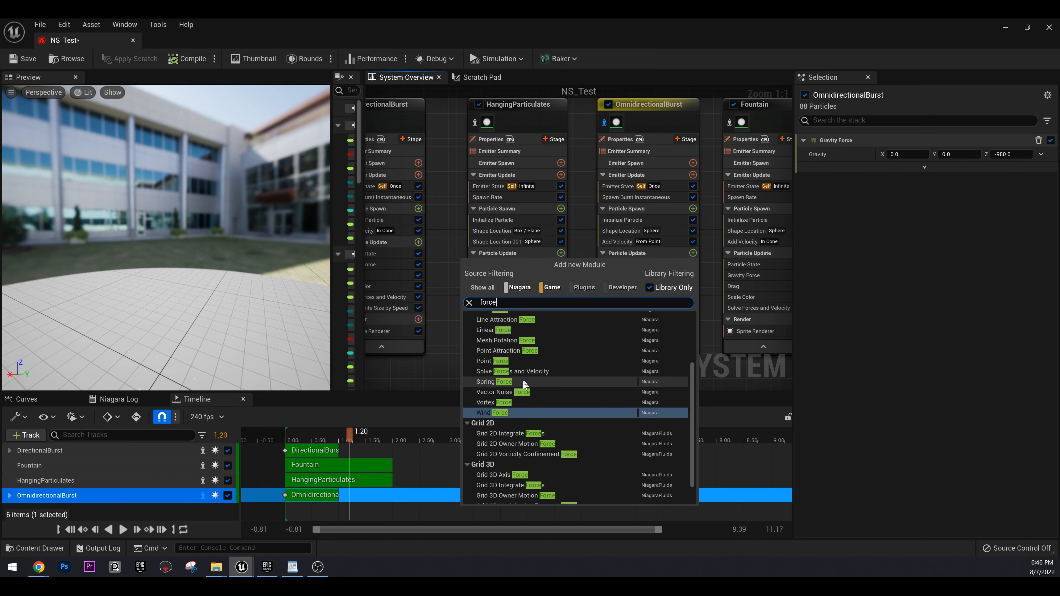
{"action": "left_click", "coordinate": [533, 358]}
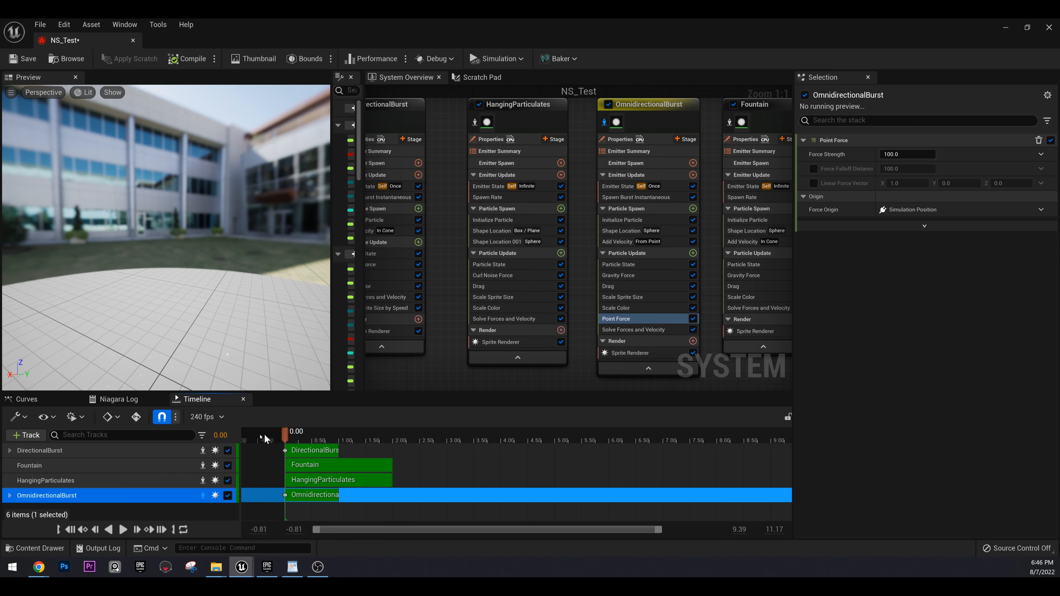
{"action": "left_click_drag", "start_coordinate": [285, 433], "coordinate": [315, 427]}
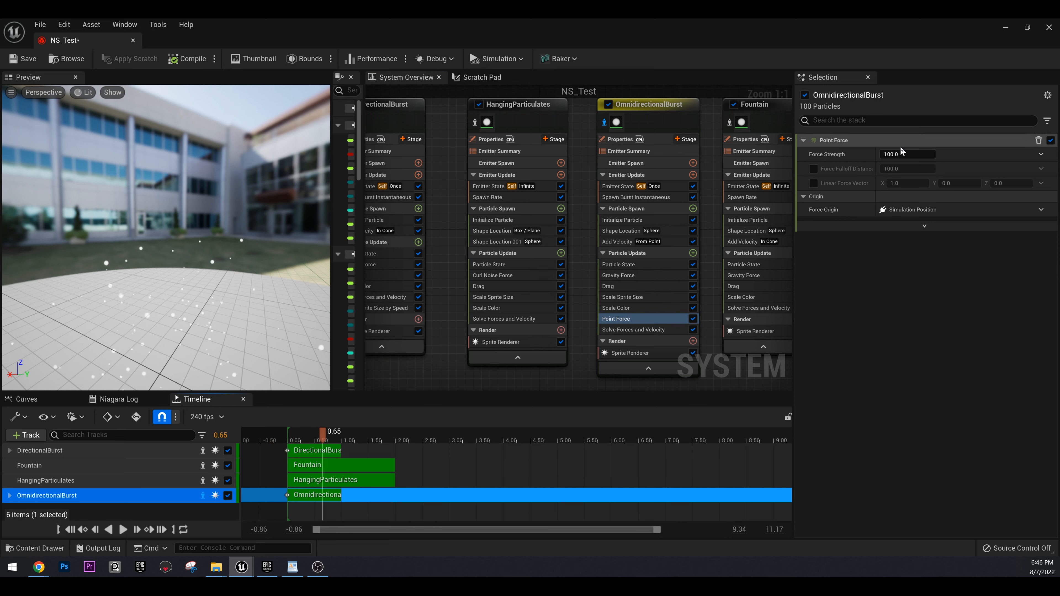
Step: Set the Point Force module's Force Strength to 10000 and scrub the timeline to about 1.82 to preview it
{"action": "left_click", "coordinate": [896, 156]}
{"action": "type", "text": "10000"}
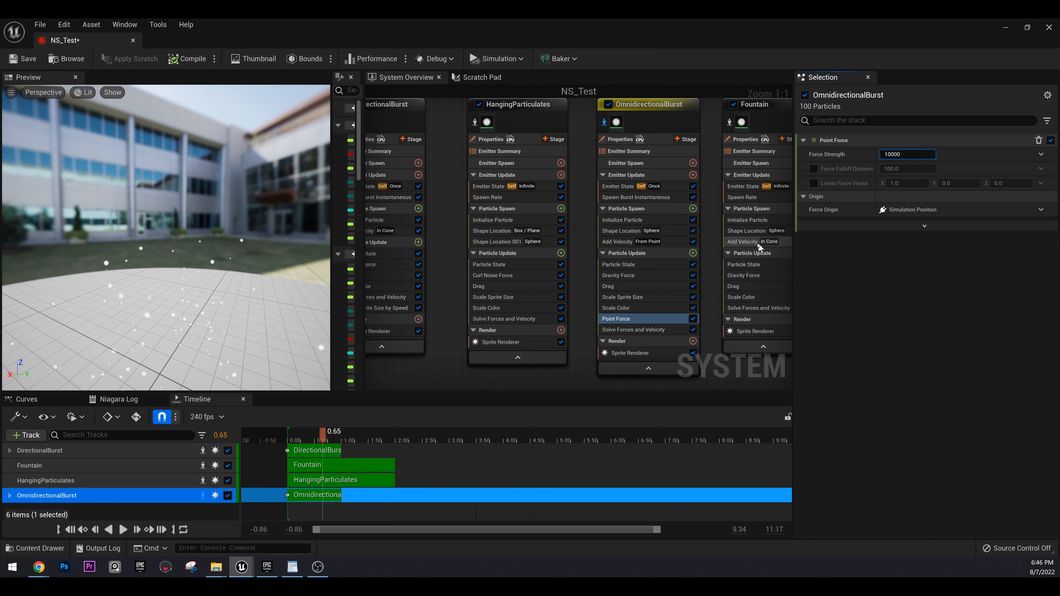
{"action": "key", "text": "Return"}
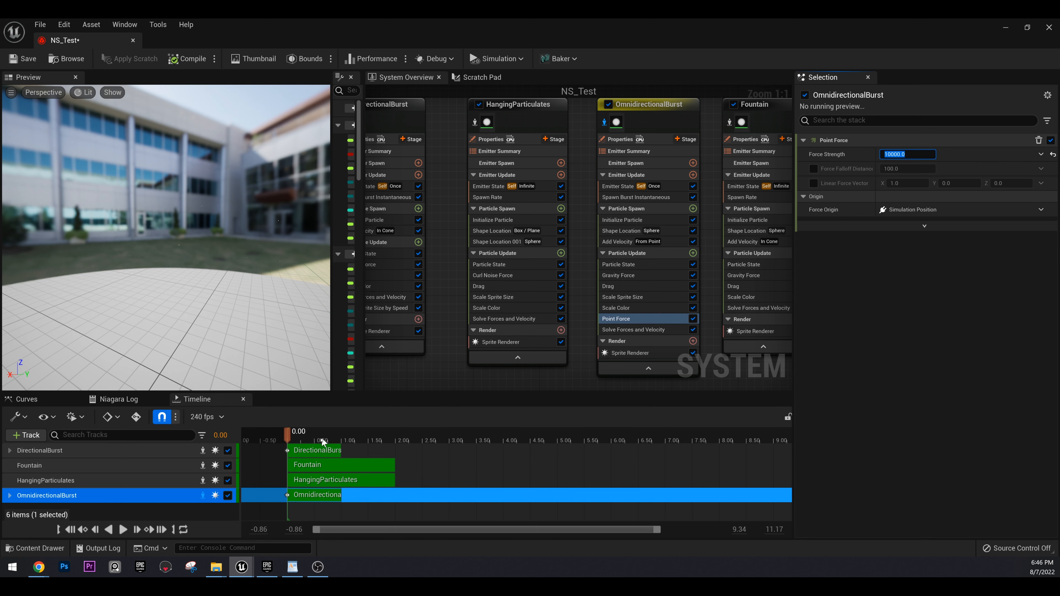
{"action": "left_click", "coordinate": [311, 441]}
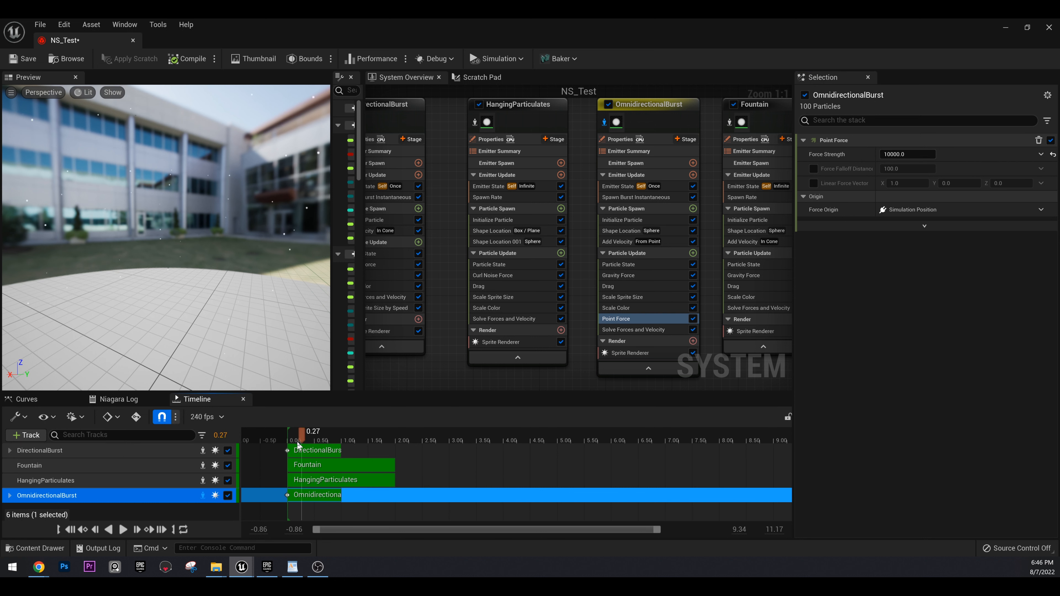
{"action": "left_click_drag", "start_coordinate": [298, 442], "coordinate": [371, 451]}
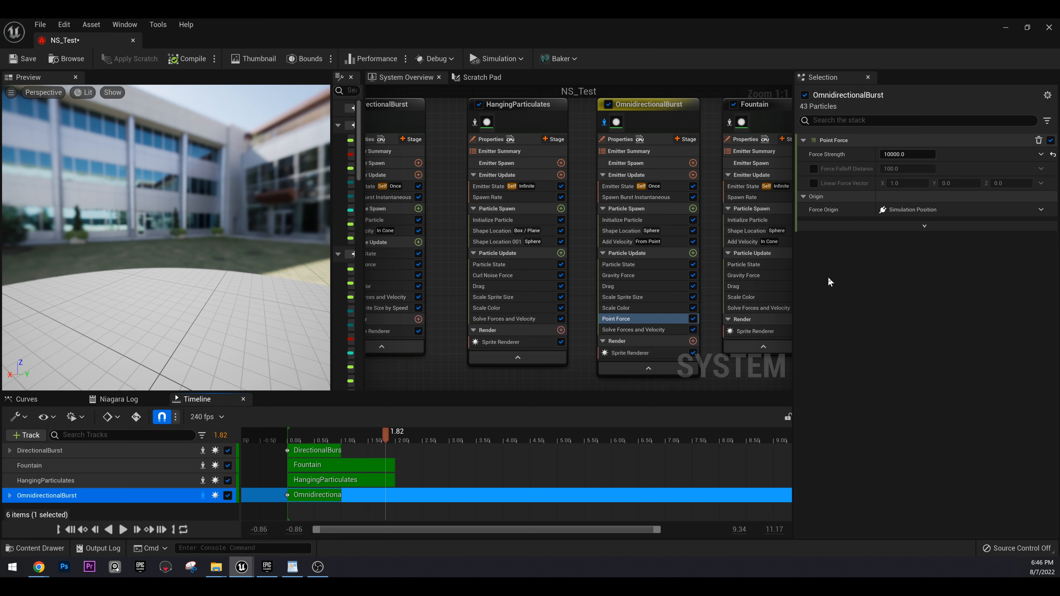
Step: Set the Point Force module's Force Strength to 100 and preview the burst at about 0.59 on the timeline
{"action": "left_click", "coordinate": [903, 155]}
{"action": "type", "text": "100"}
{"action": "key", "text": "Return"}
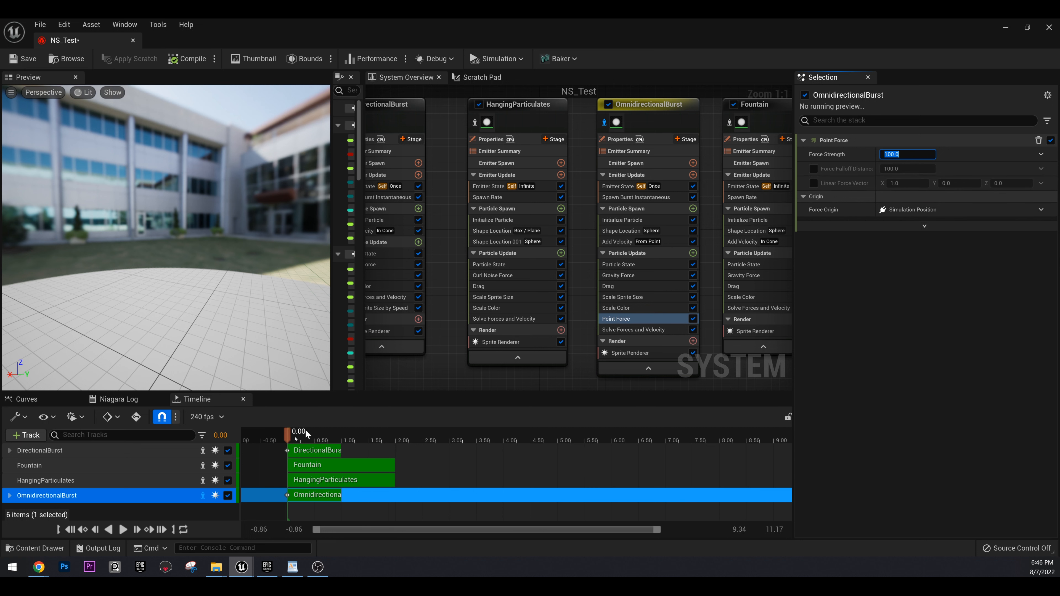
{"action": "left_click_drag", "start_coordinate": [298, 437], "coordinate": [320, 441]}
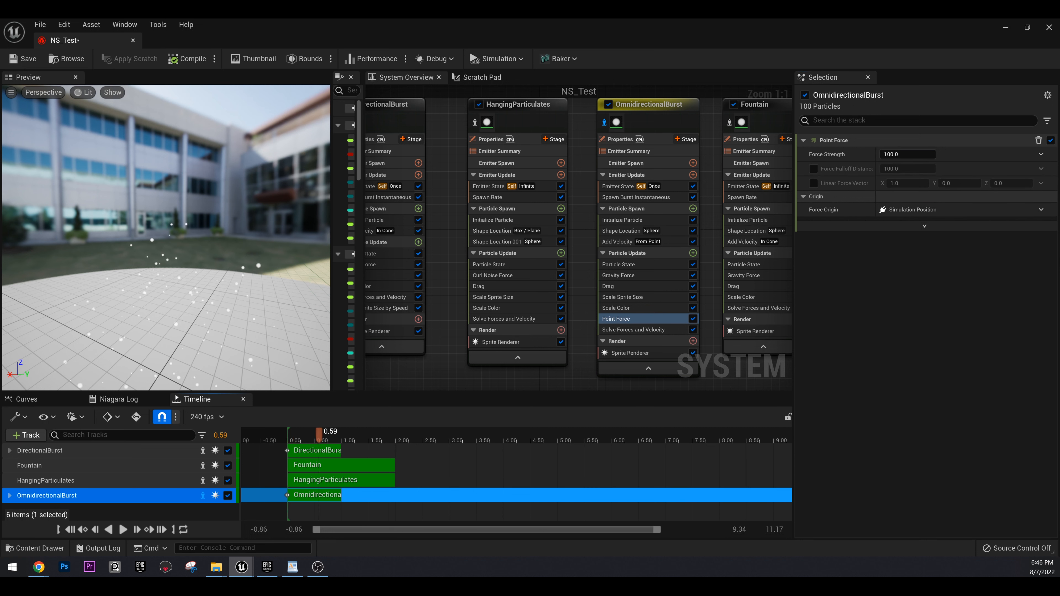
Step: Set the Point Force module's Force Strength to 1000 and preview the burst at about 0.65 on the timeline
{"action": "left_click", "coordinate": [648, 273]}
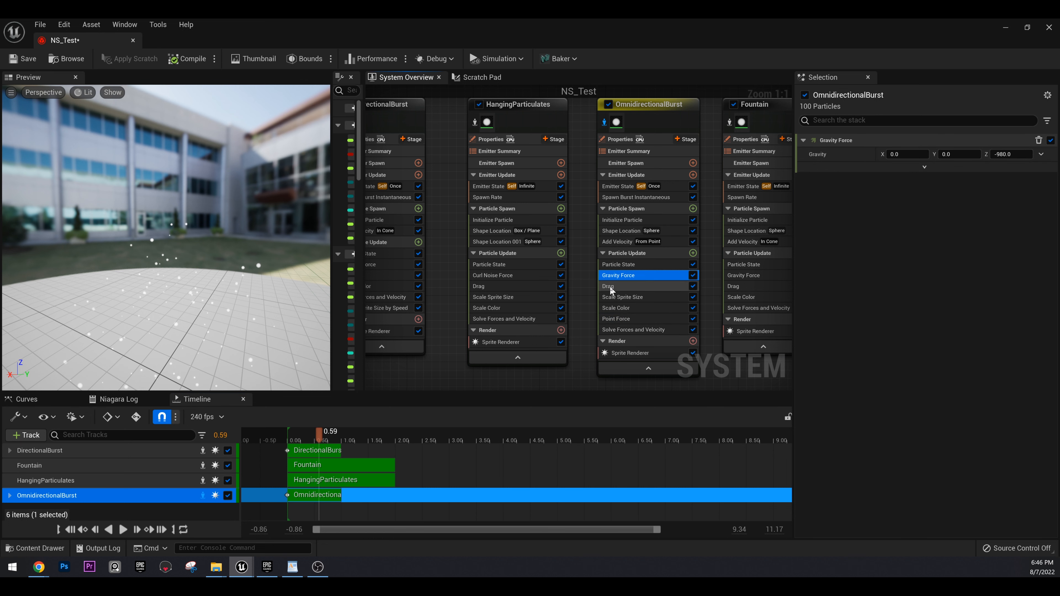
{"action": "left_click", "coordinate": [632, 320]}
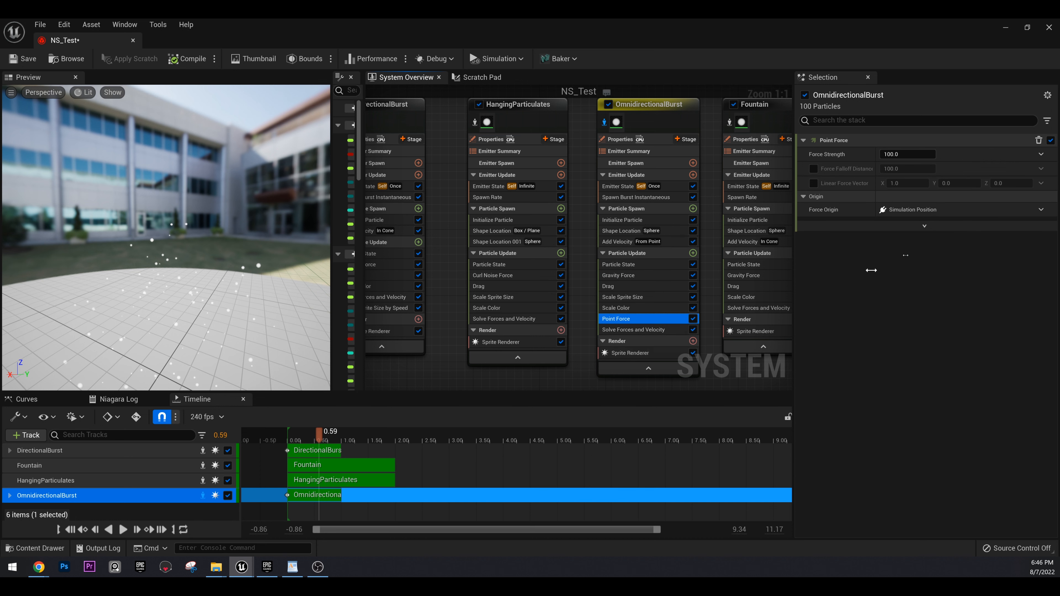
{"action": "left_click", "coordinate": [900, 154]}
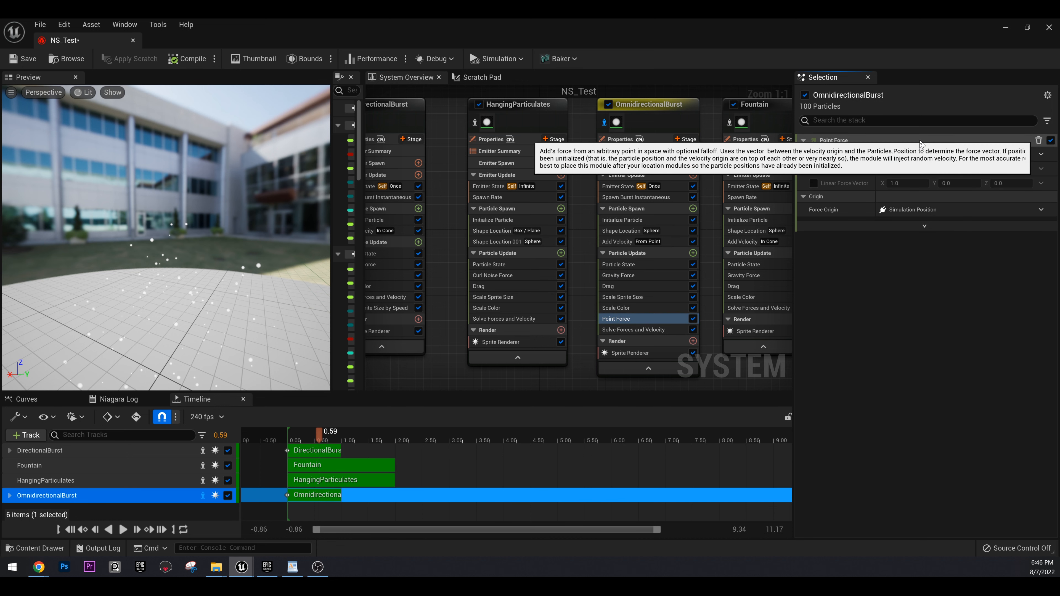
{"action": "type", "text": "1000"}
{"action": "key", "text": "Return"}
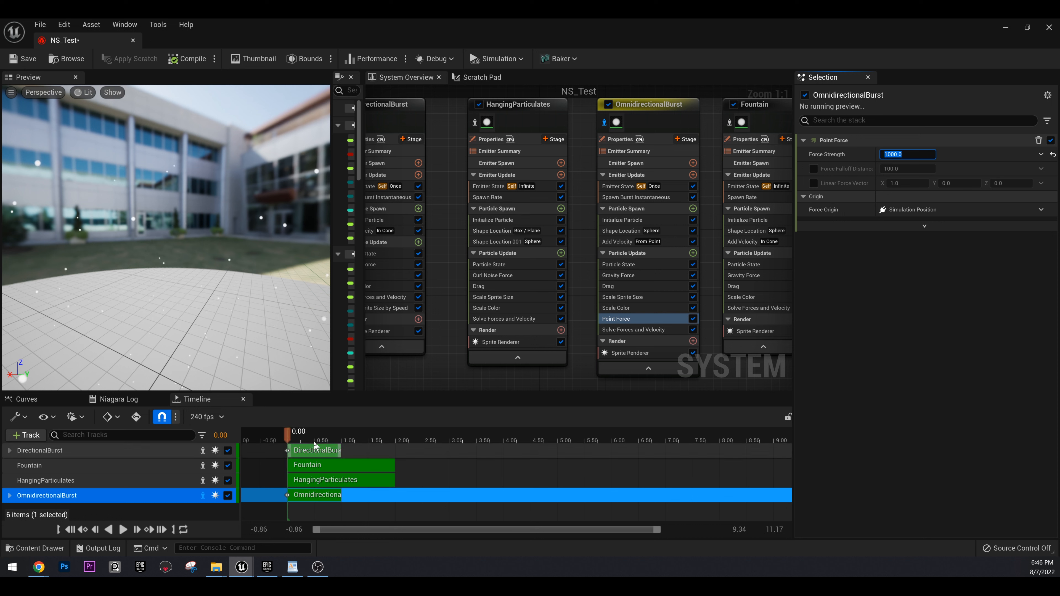
{"action": "left_click_drag", "start_coordinate": [261, 444], "coordinate": [324, 435]}
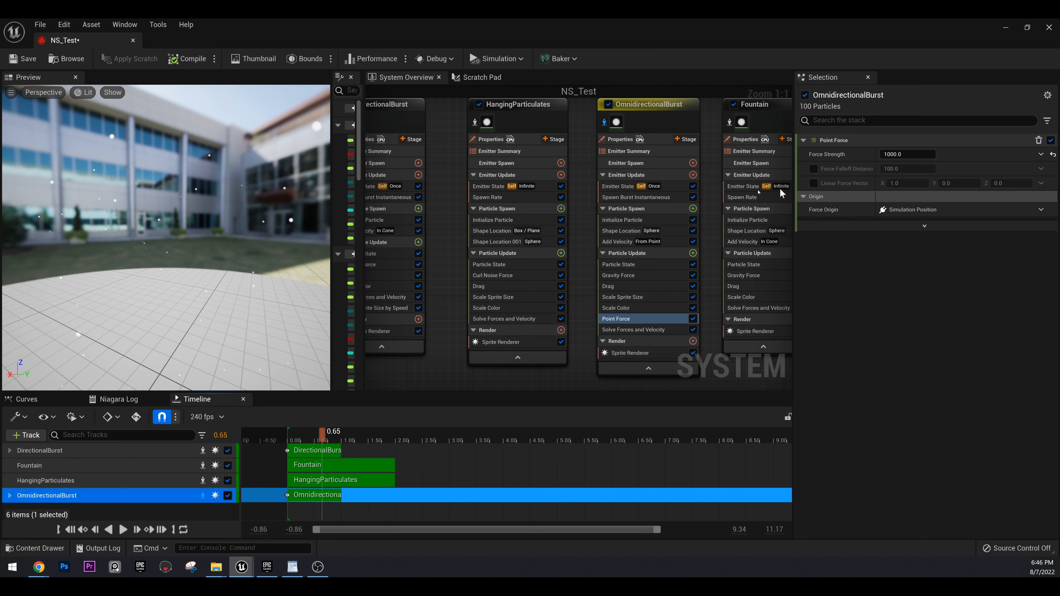
Step: Inspect OmnidirectionalBurst's Render group and Sprite Renderer settings, scrubbing back to about 0.14 to examine the particles from different angles
{"action": "right_click_drag", "start_coordinate": [718, 243], "coordinate": [551, 220]}
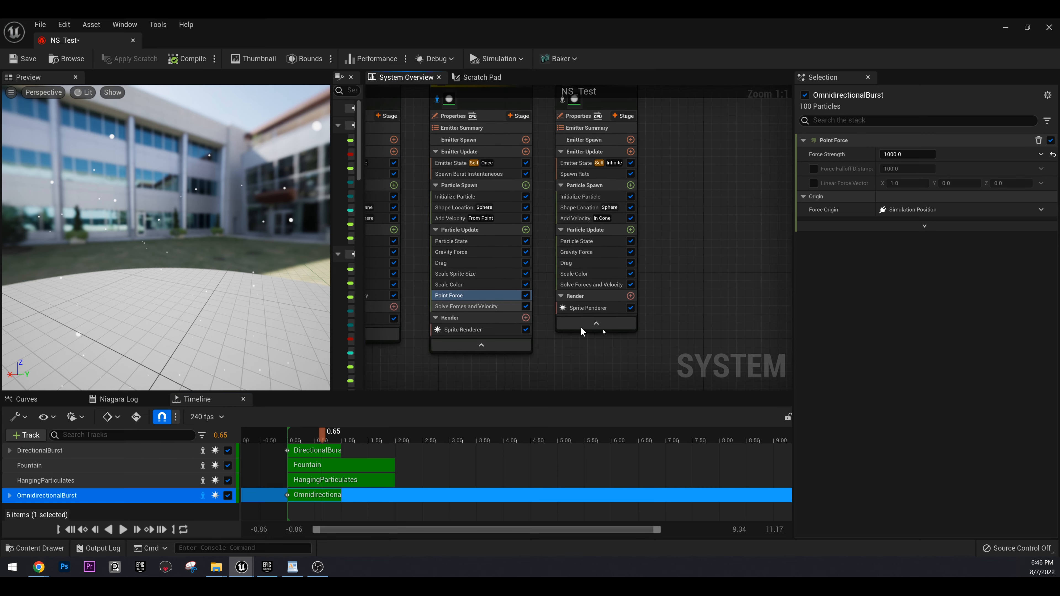
{"action": "right_click_drag", "start_coordinate": [584, 332], "coordinate": [640, 330]}
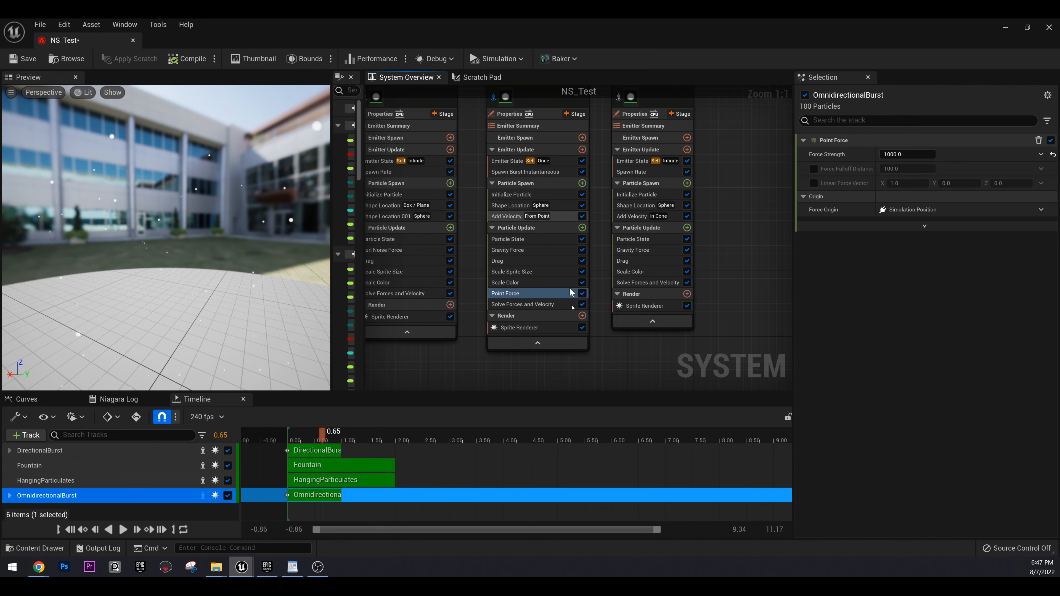
{"action": "mouse_move", "coordinate": [623, 363]}
{"action": "right_mouse_down"}
{"action": "mouse_move", "coordinate": [664, 369]}
{"action": "mouse_move", "coordinate": [634, 378]}
{"action": "right_mouse_up"}
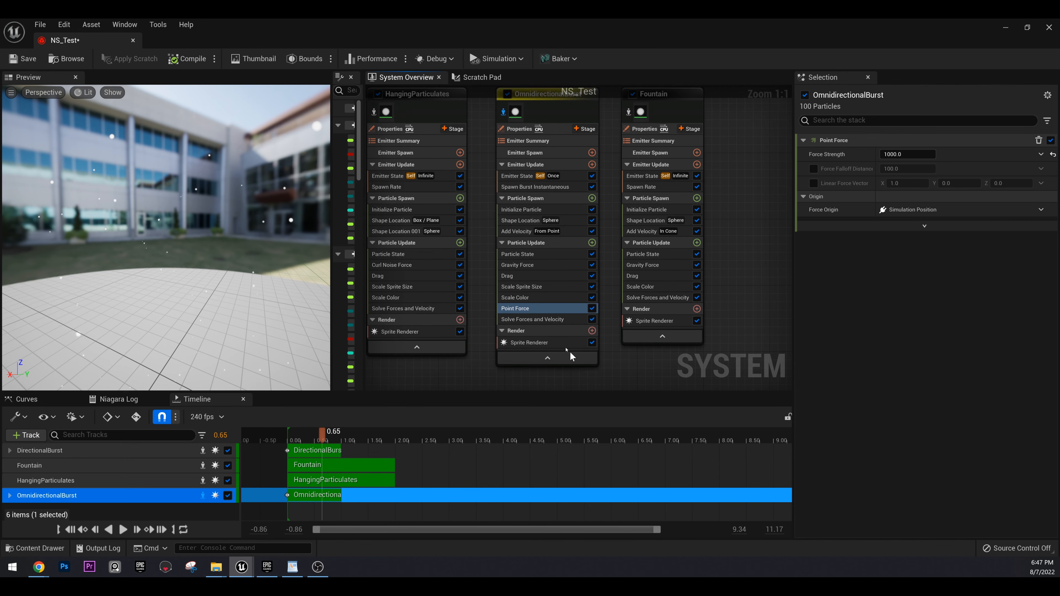
{"action": "left_click", "coordinate": [532, 333]}
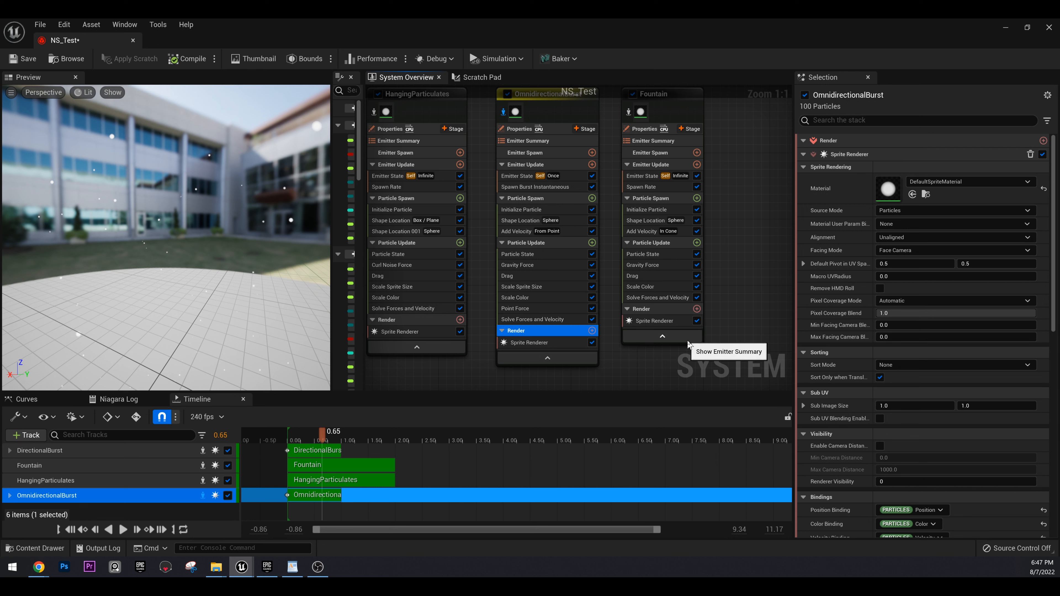
{"action": "left_click", "coordinate": [534, 342]}
{"action": "left_click_drag", "start_coordinate": [337, 437], "coordinate": [295, 435]}
{"action": "right_click_drag", "start_coordinate": [146, 194], "coordinate": [146, 167]}
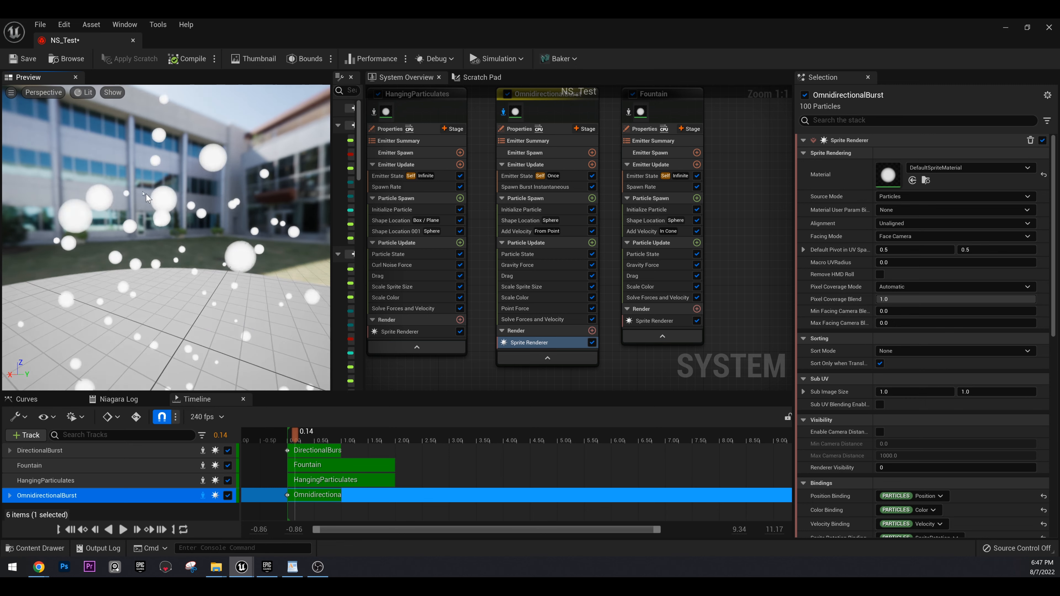
{"action": "left_click_drag", "start_coordinate": [145, 194], "coordinate": [257, 180]}
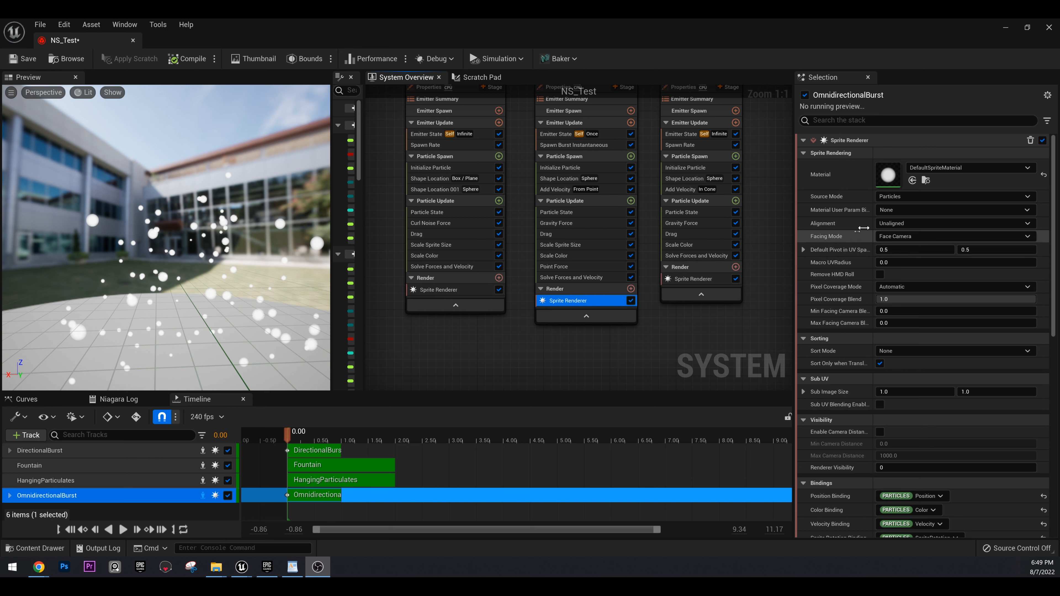
{"action": "right_click_drag", "start_coordinate": [241, 240], "coordinate": [241, 277]}
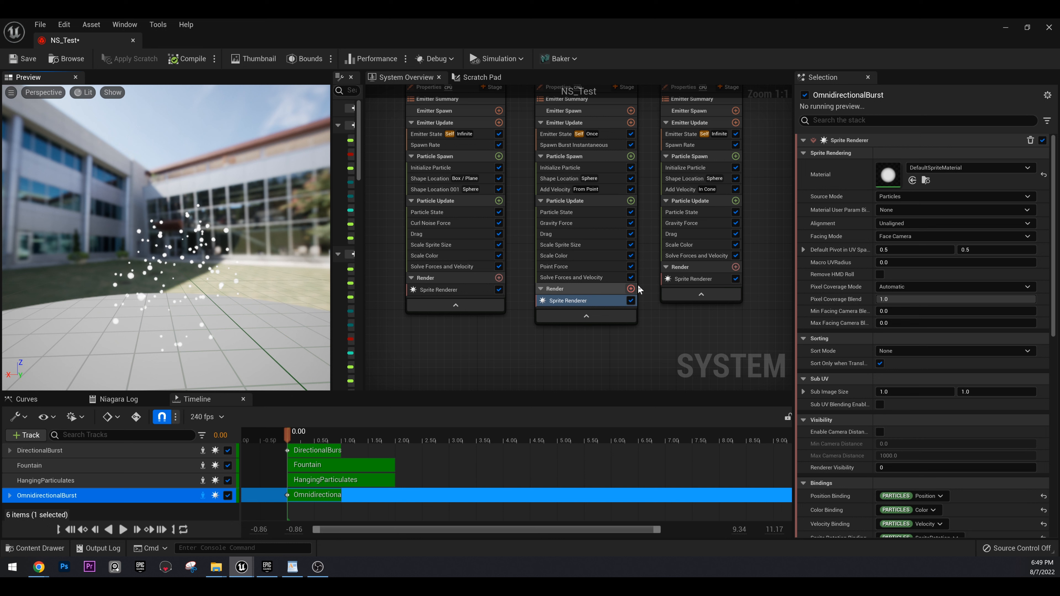
Step: Review the renderer types available for OmnidirectionalBurst's Render group without adding one
{"action": "left_click", "coordinate": [629, 290]}
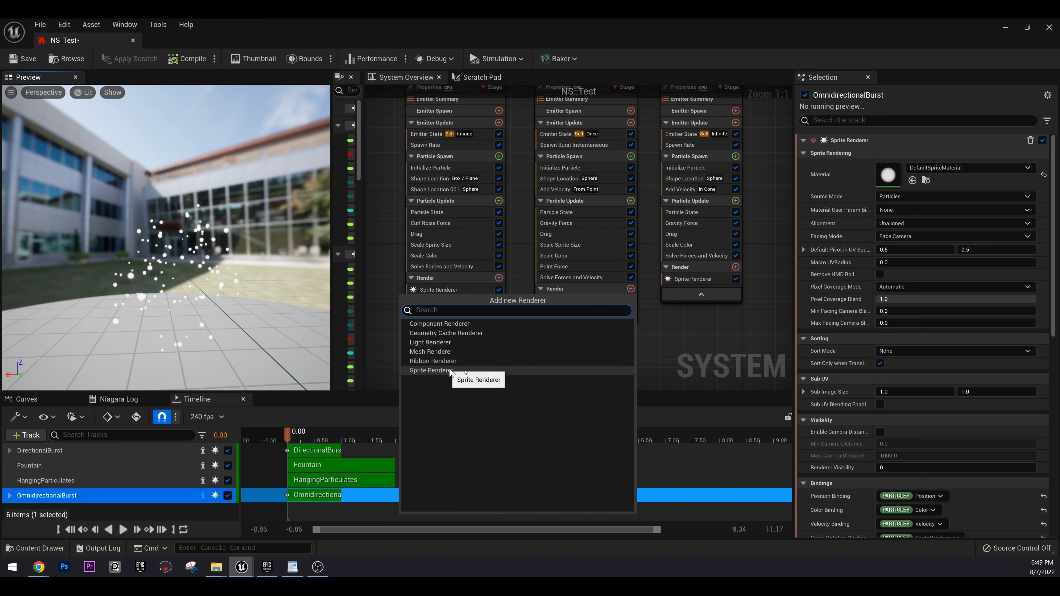
{"action": "left_click", "coordinate": [663, 339]}
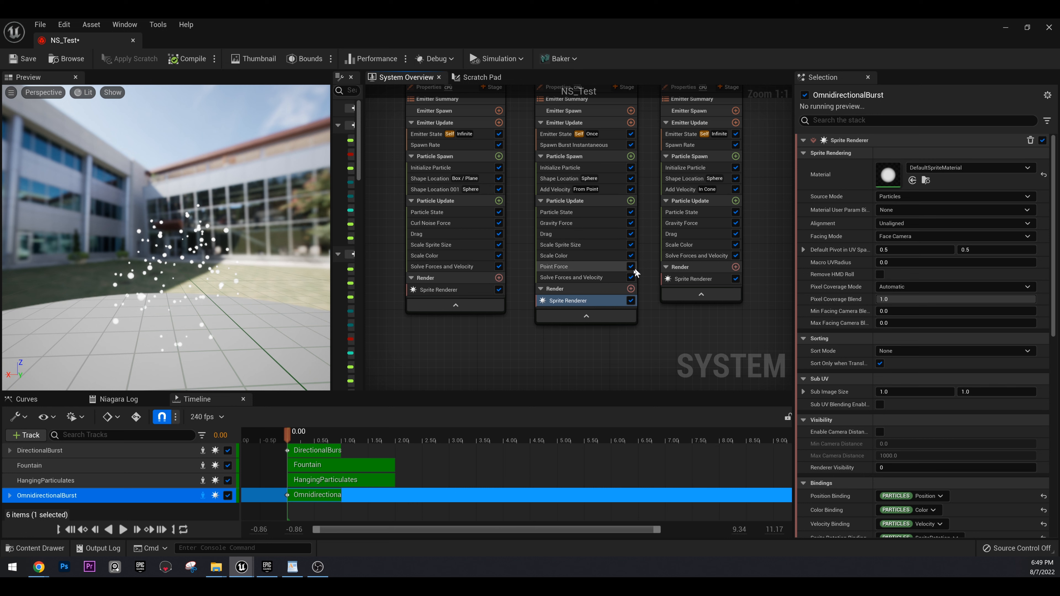
Step: Turn off isolation for the OmnidirectionalBurst emitter in the system overview
{"action": "right_click_drag", "start_coordinate": [674, 335], "coordinate": [644, 388]}
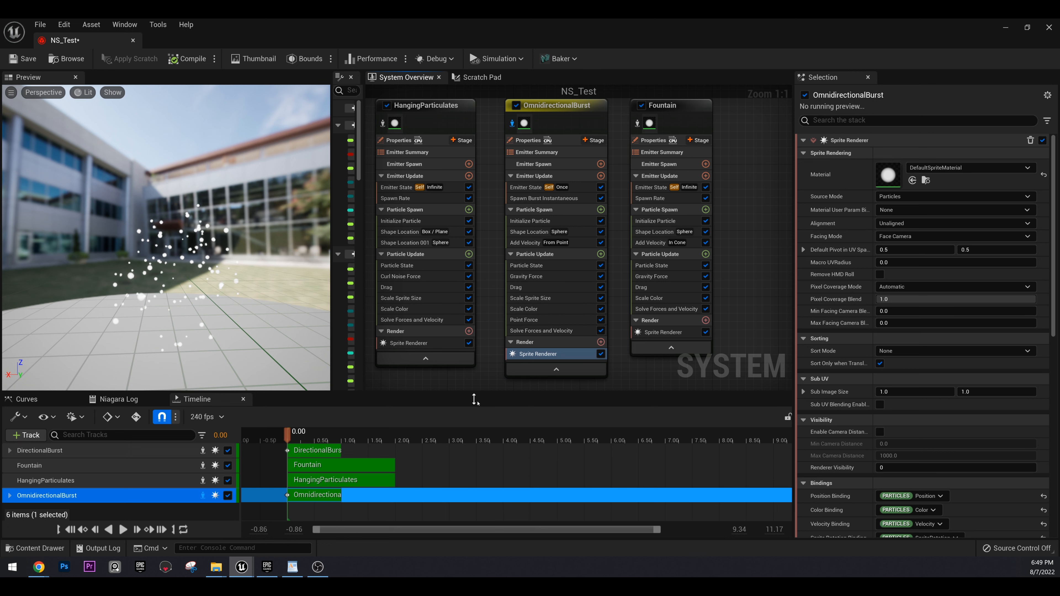
{"action": "right_click_drag", "start_coordinate": [512, 215], "coordinate": [612, 222]}
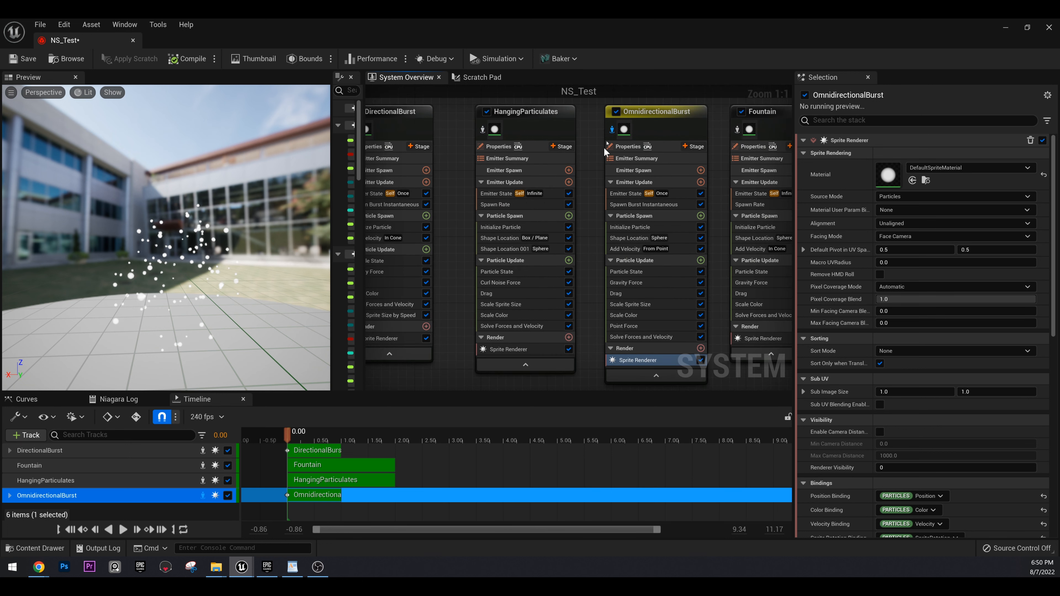
{"action": "left_click", "coordinate": [613, 130]}
{"action": "right_click_drag", "start_coordinate": [456, 167], "coordinate": [479, 212]}
{"action": "scroll", "coordinate": [565, 201], "scroll_direction": "down", "scroll_amount": 5}
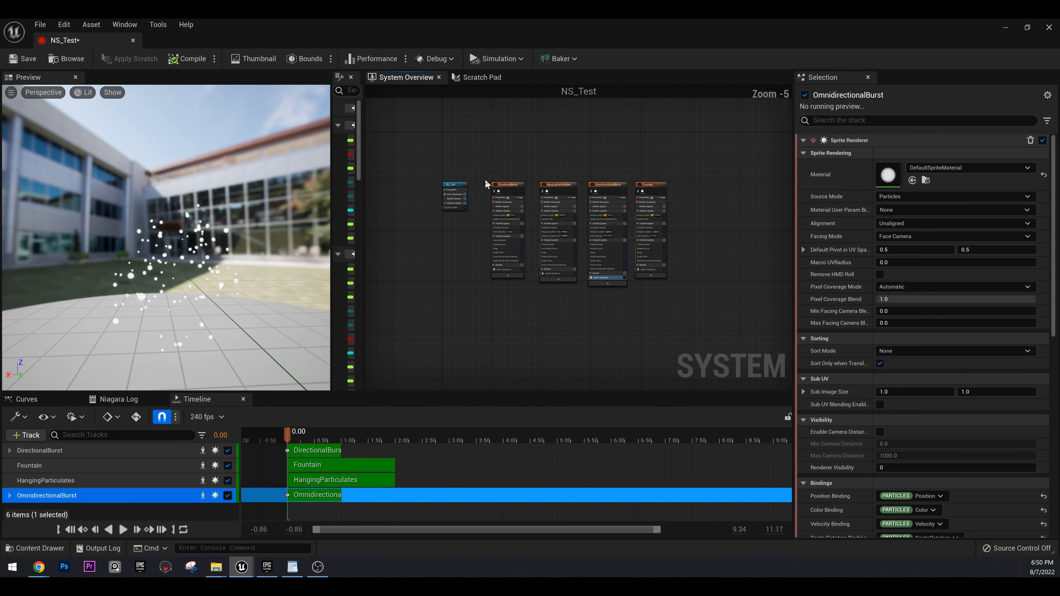
{"action": "right_click_drag", "start_coordinate": [512, 161], "coordinate": [522, 168]}
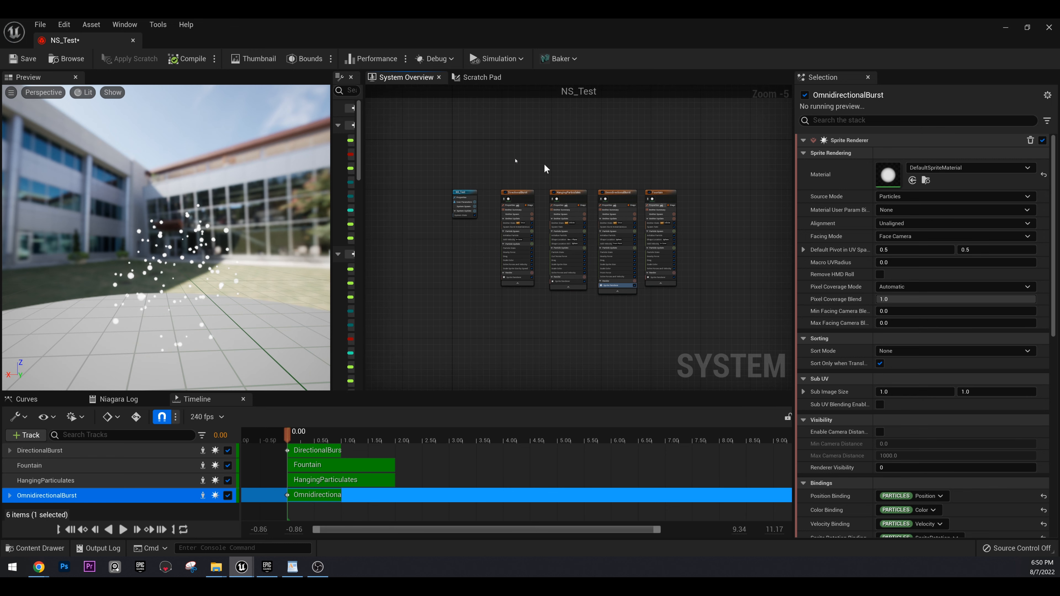
Step: Examine the NS_Test system node alongside its emitters, including its system properties, User Parameters and System Spawn groups
{"action": "scroll", "coordinate": [463, 191], "scroll_direction": "up", "scroll_amount": 4}
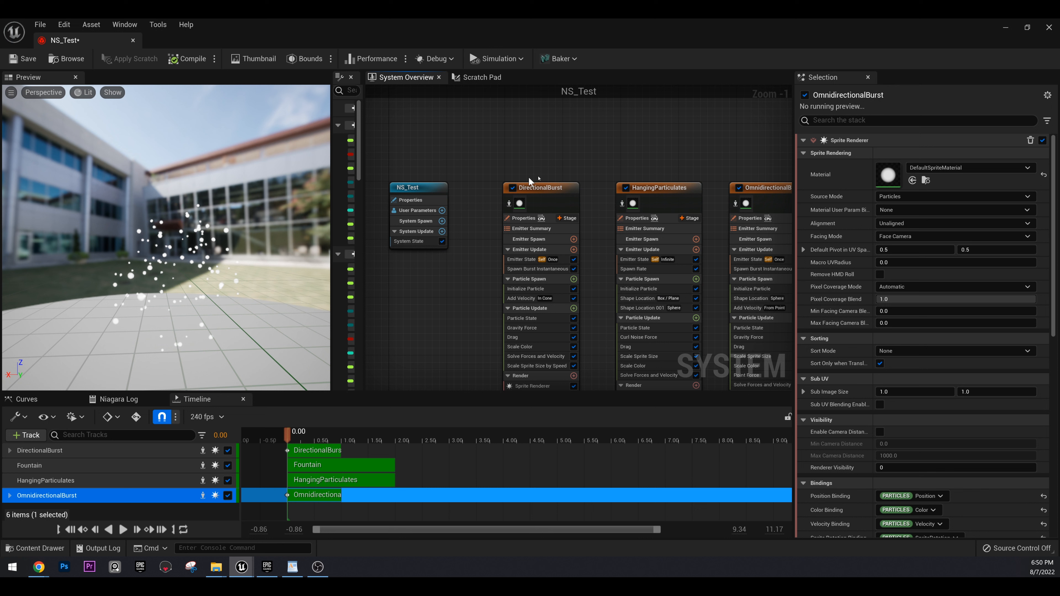
{"action": "right_click_drag", "start_coordinate": [574, 145], "coordinate": [606, 128]}
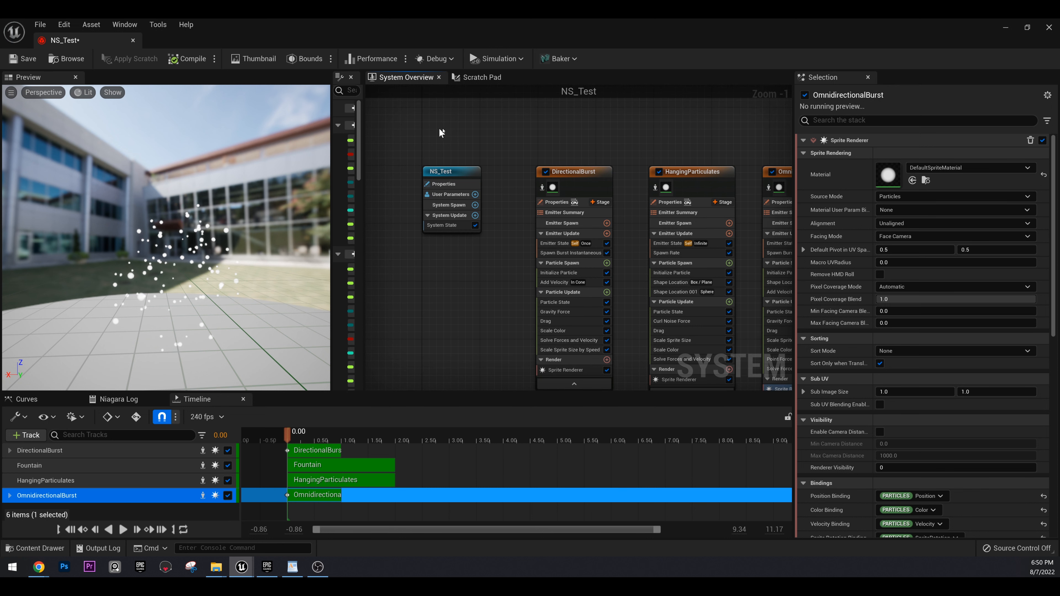
{"action": "right_click_drag", "start_coordinate": [439, 129], "coordinate": [465, 128]}
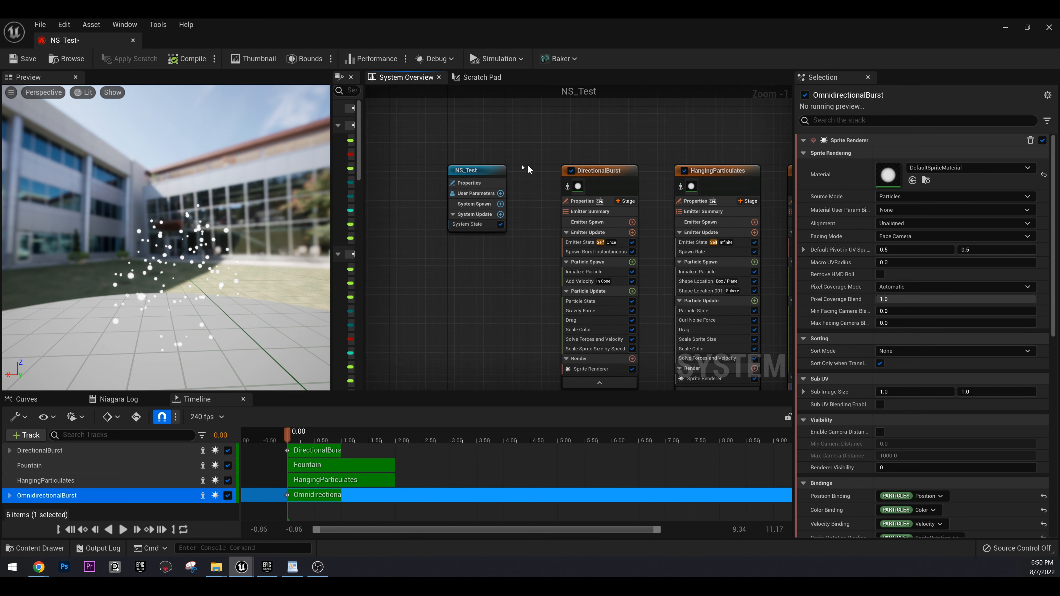
{"action": "right_click_drag", "start_coordinate": [528, 166], "coordinate": [518, 142]}
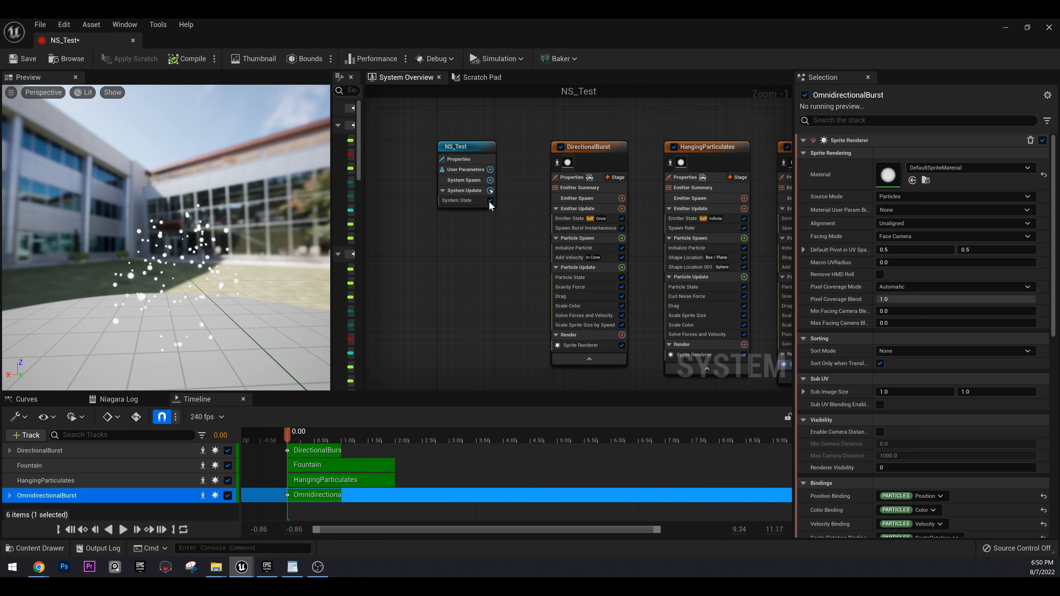
{"action": "right_click_drag", "start_coordinate": [475, 113], "coordinate": [479, 116]}
{"action": "right_click_drag", "start_coordinate": [670, 127], "coordinate": [562, 125]}
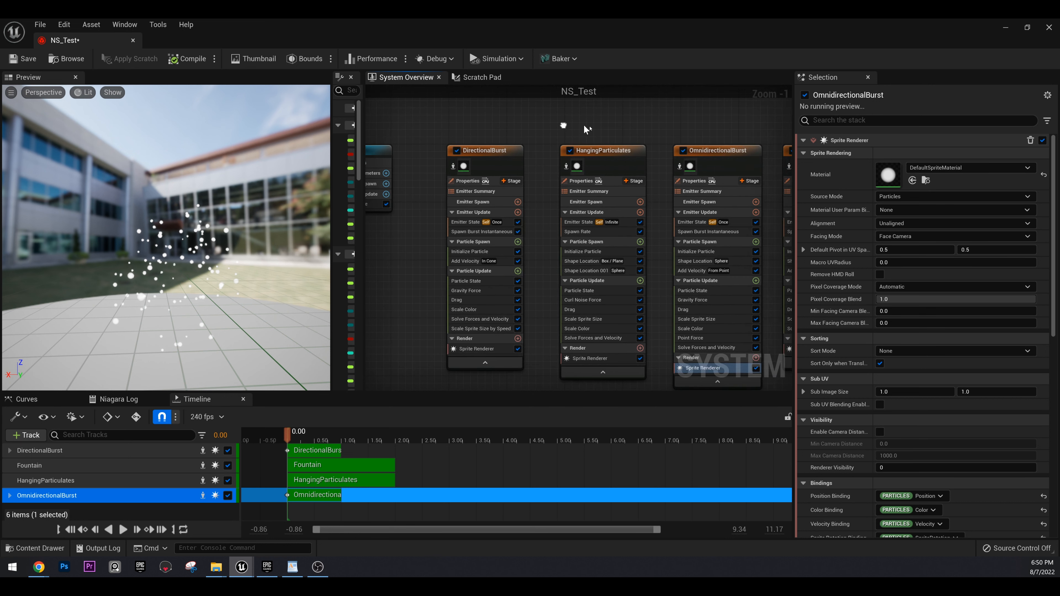
{"action": "scroll", "coordinate": [586, 128], "scroll_direction": "down", "scroll_amount": 2}
{"action": "right_click_drag", "start_coordinate": [671, 120], "coordinate": [603, 126]}
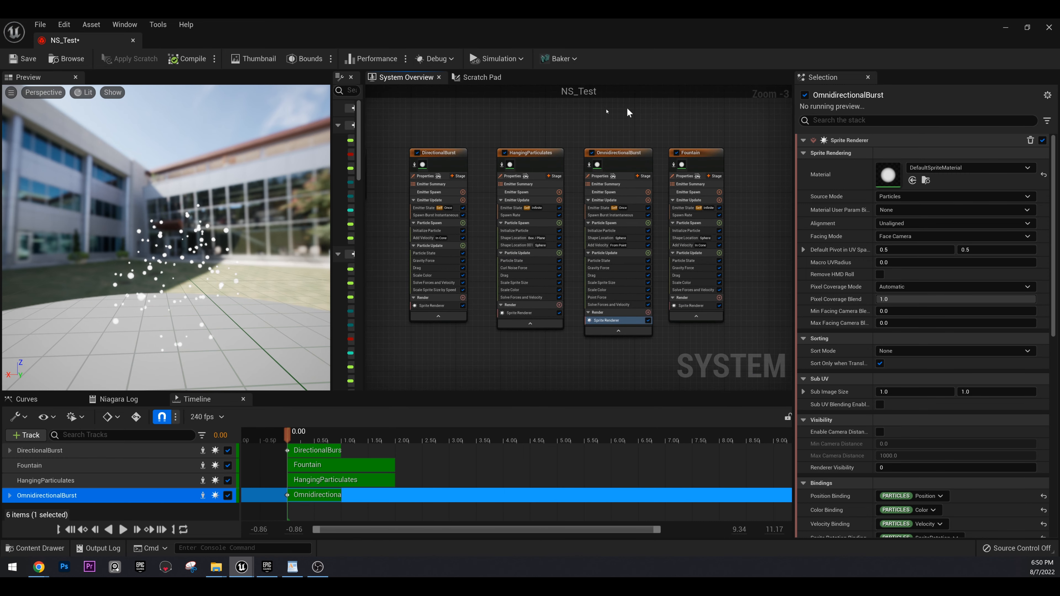
{"action": "right_click_drag", "start_coordinate": [434, 147], "coordinate": [627, 151]}
{"action": "scroll", "coordinate": [480, 156], "scroll_direction": "up", "scroll_amount": 3}
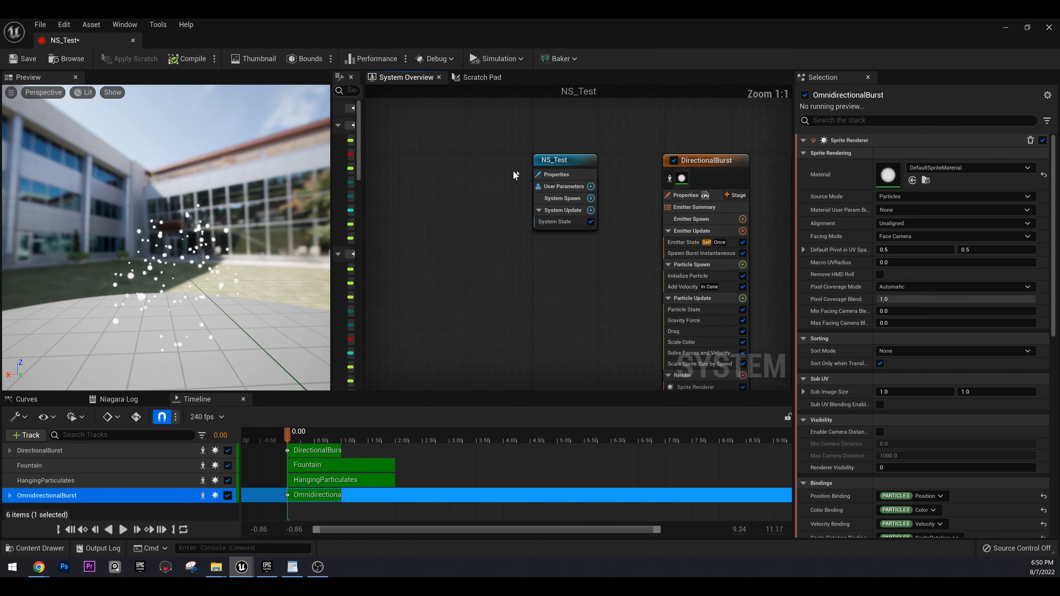
{"action": "left_click", "coordinate": [574, 163]}
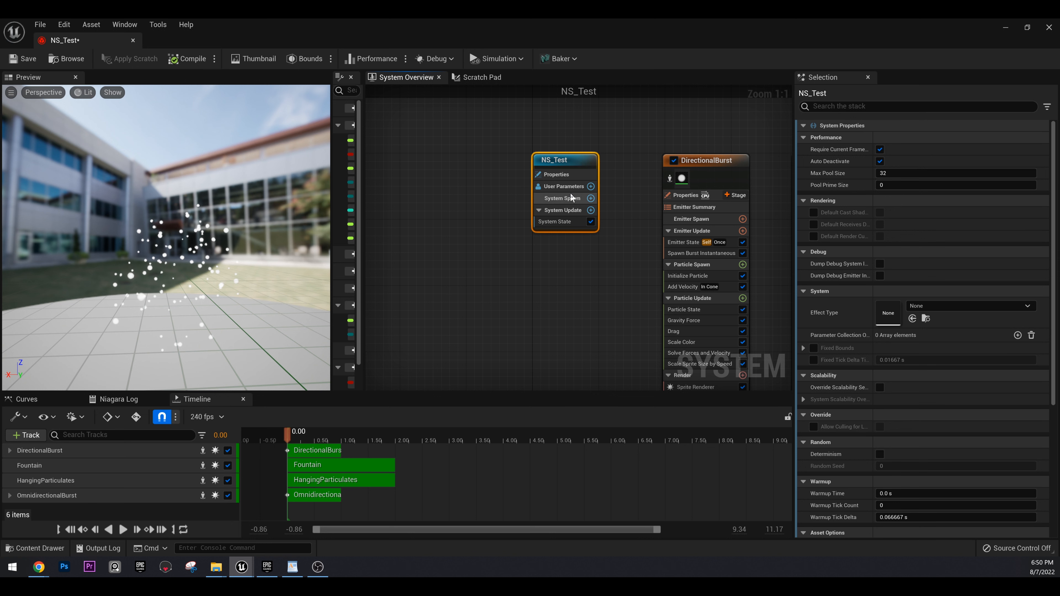
{"action": "left_click", "coordinate": [561, 188]}
{"action": "left_click", "coordinate": [563, 197]}
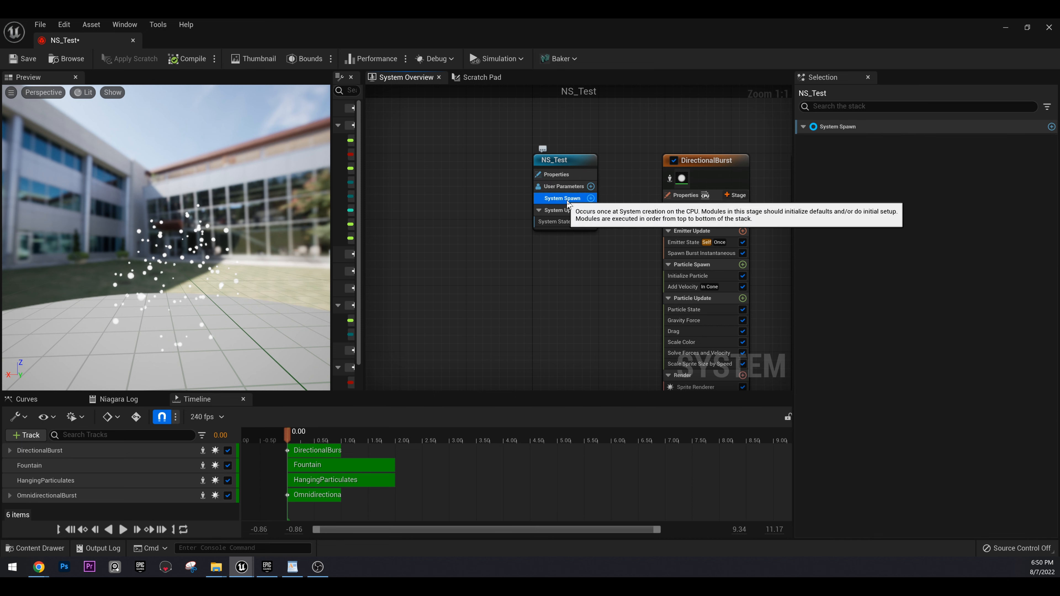
Step: Add a float user parameter to the NS_Test system and name it Loop
{"action": "left_click", "coordinate": [566, 187]}
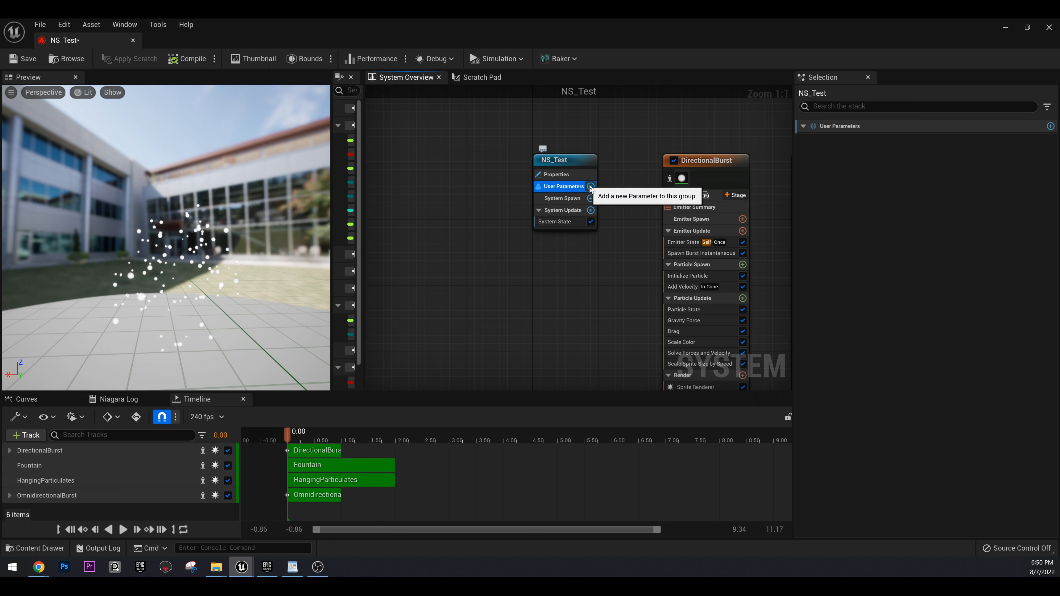
{"action": "left_click", "coordinate": [591, 187]}
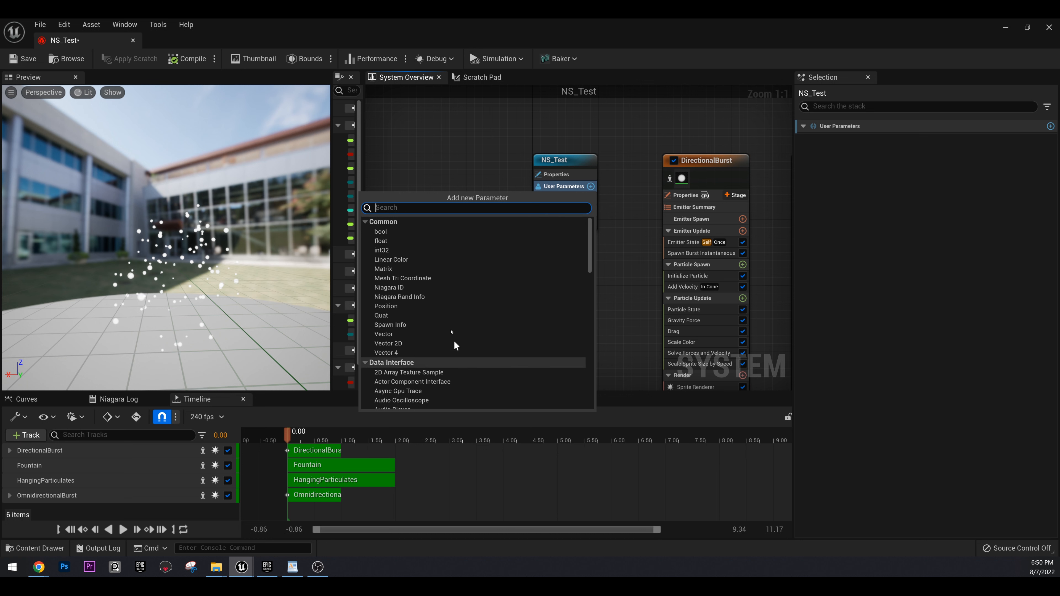
{"action": "left_click", "coordinate": [407, 244]}
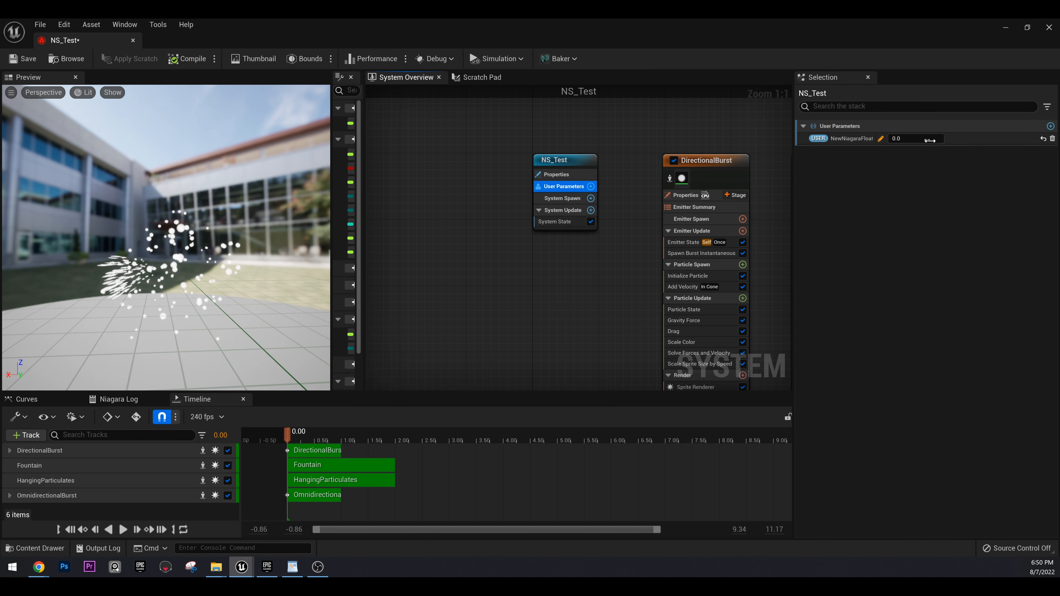
{"action": "right_click", "coordinate": [853, 141]}
{"action": "left_click", "coordinate": [889, 182]}
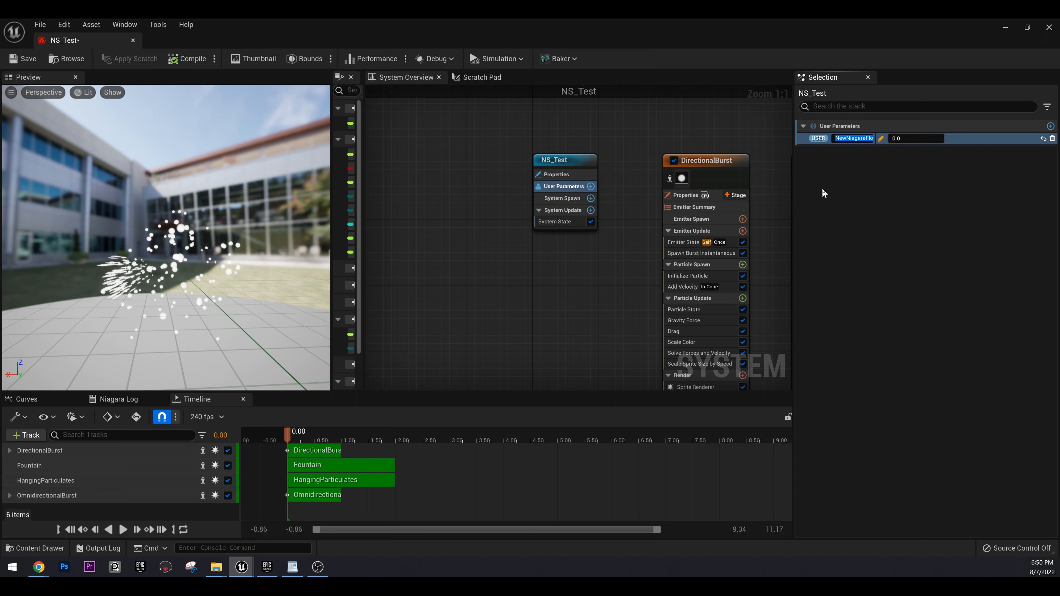
{"action": "type", "text": "Loop"}
{"action": "key", "text": "Return"}
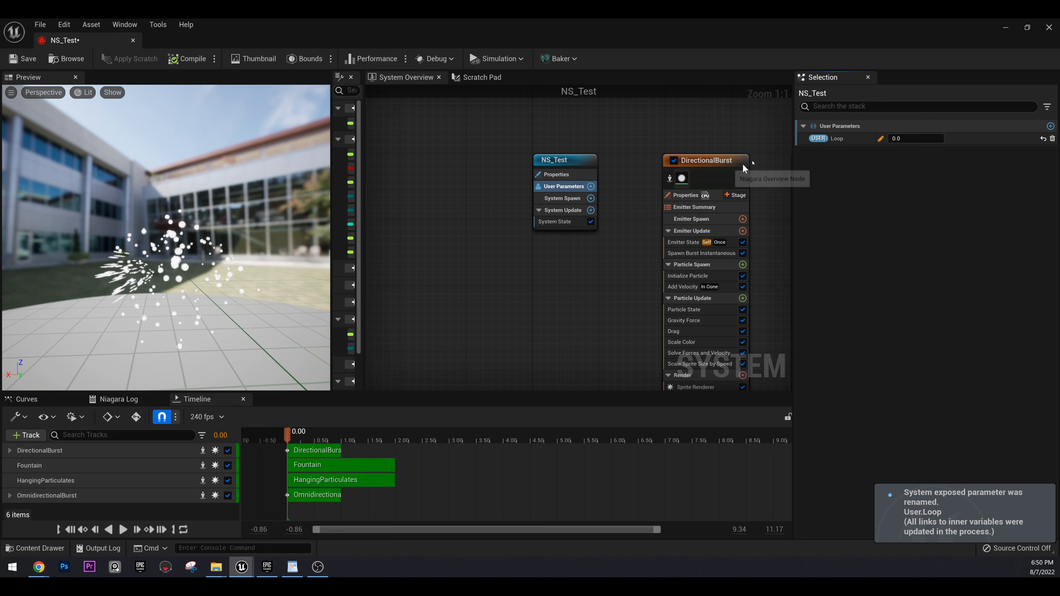
Step: Enable Loop Delay in DirectionalBurst's Emitter State, link it to the user parameter Loop, and preview at about 0.24 on the timeline
{"action": "right_click_drag", "start_coordinate": [690, 137], "coordinate": [596, 112]}
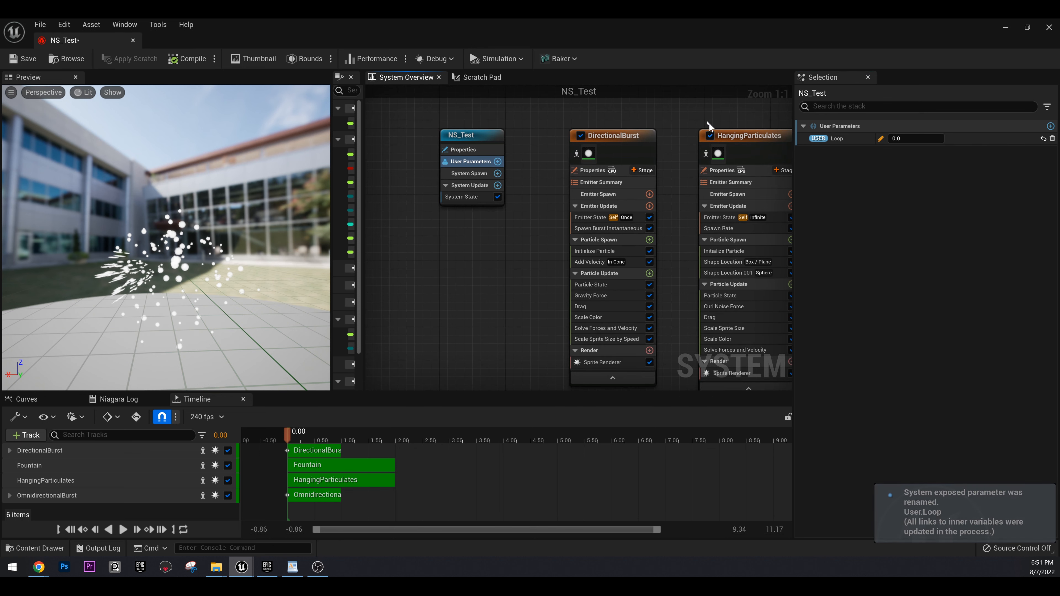
{"action": "right_click_drag", "start_coordinate": [710, 123], "coordinate": [641, 110]}
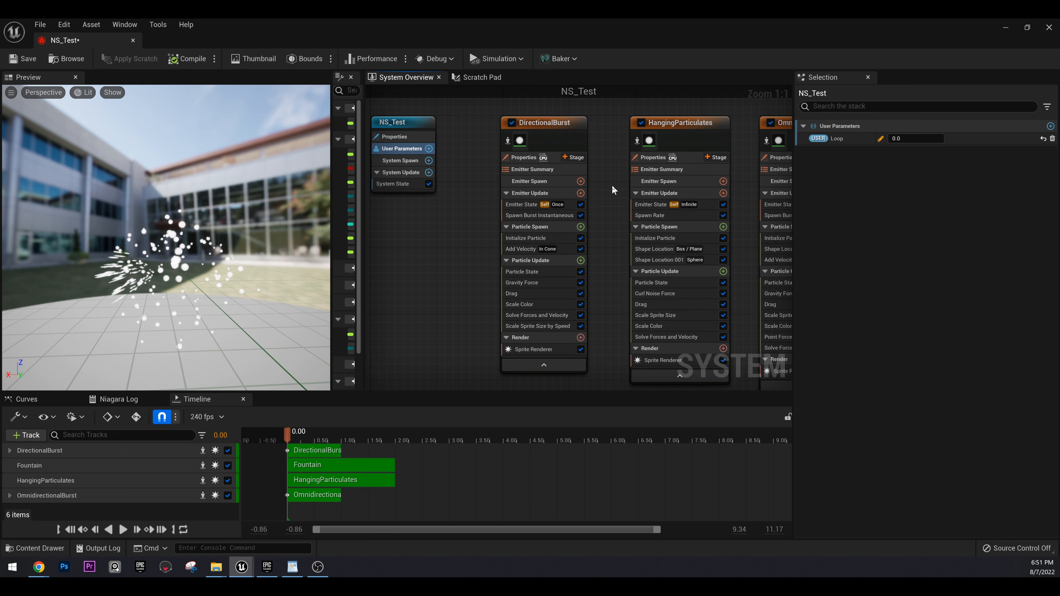
{"action": "right_click_drag", "start_coordinate": [606, 187], "coordinate": [641, 173]}
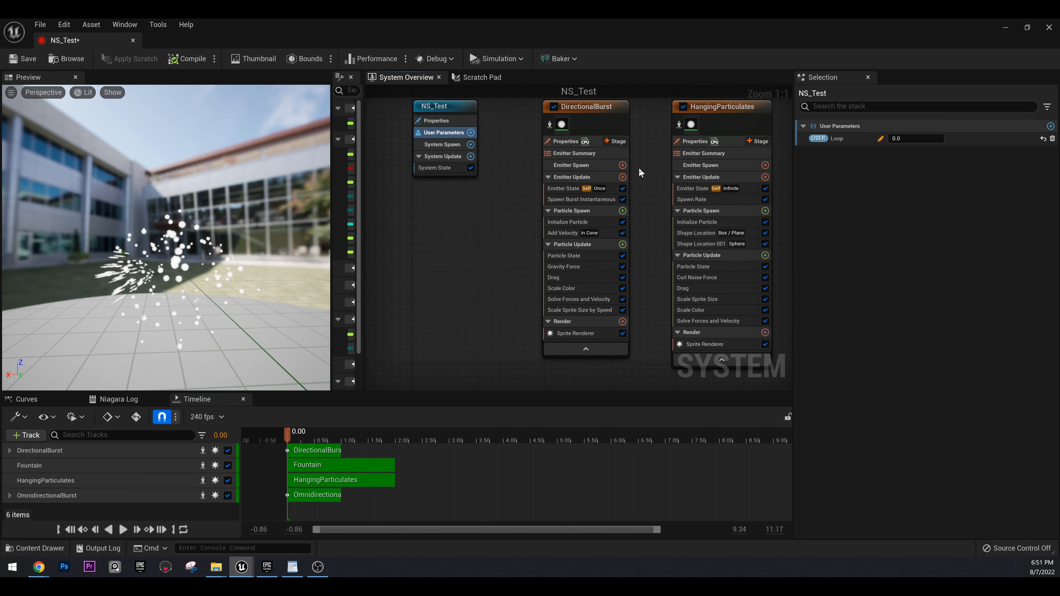
{"action": "left_click", "coordinate": [559, 190]}
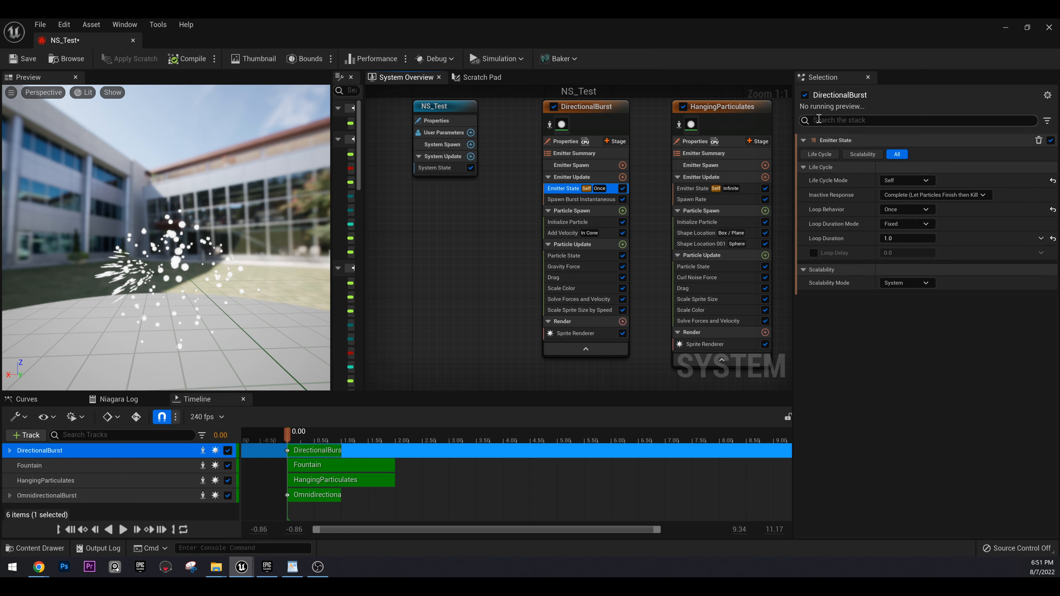
{"action": "left_click", "coordinate": [813, 253]}
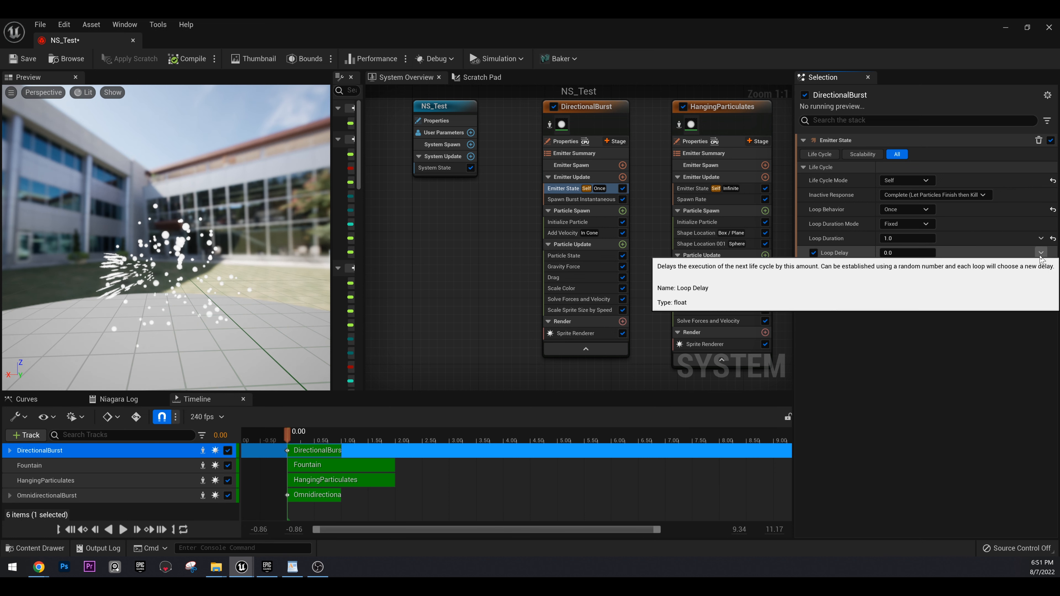
{"action": "left_click", "coordinate": [1041, 253]}
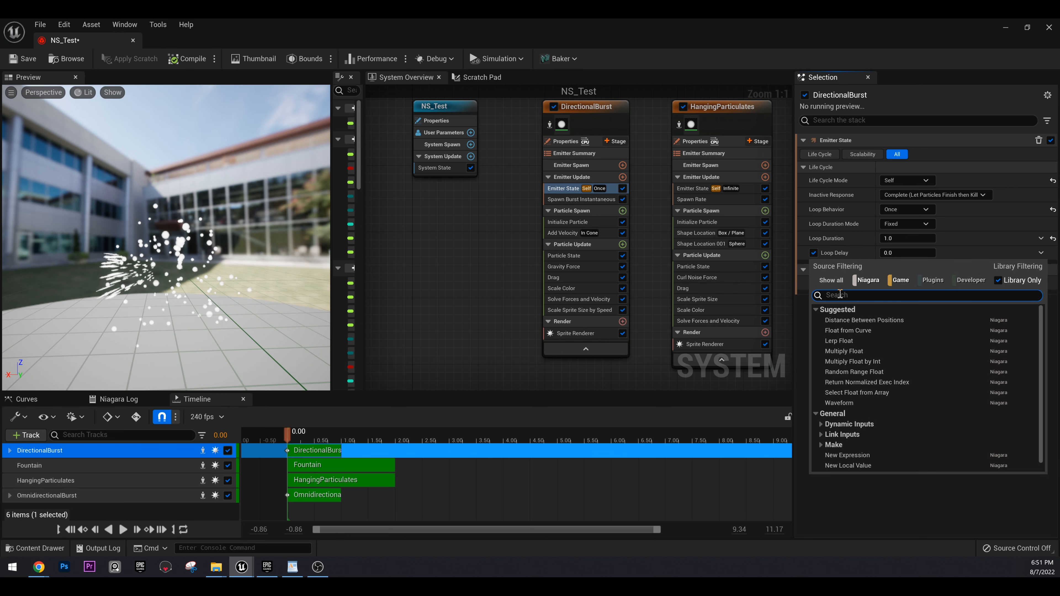
{"action": "type", "text": "loop"}
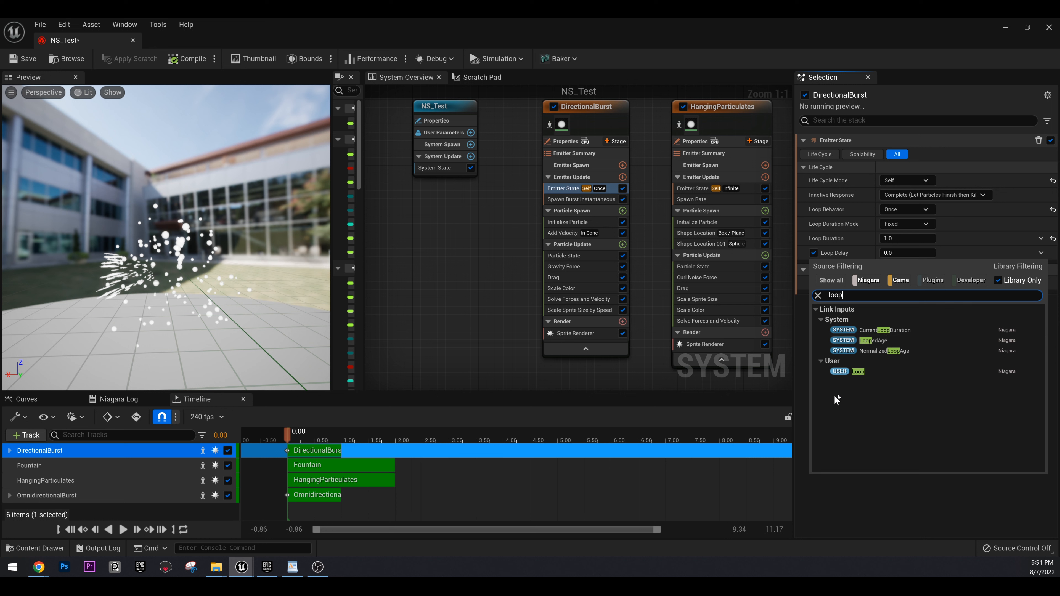
{"action": "left_click", "coordinate": [852, 371]}
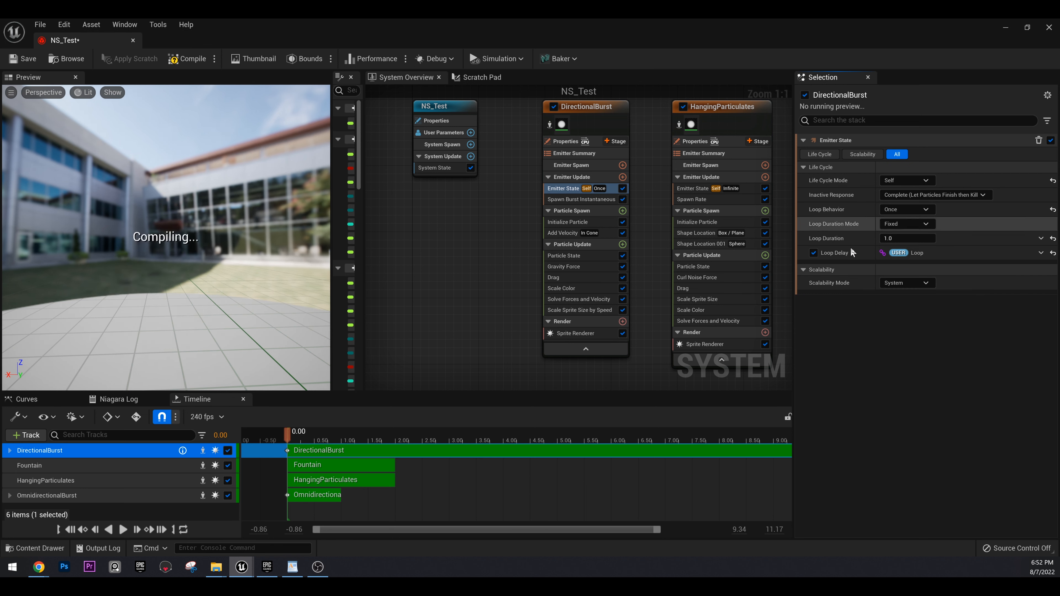
{"action": "mouse_move", "coordinate": [853, 256]}
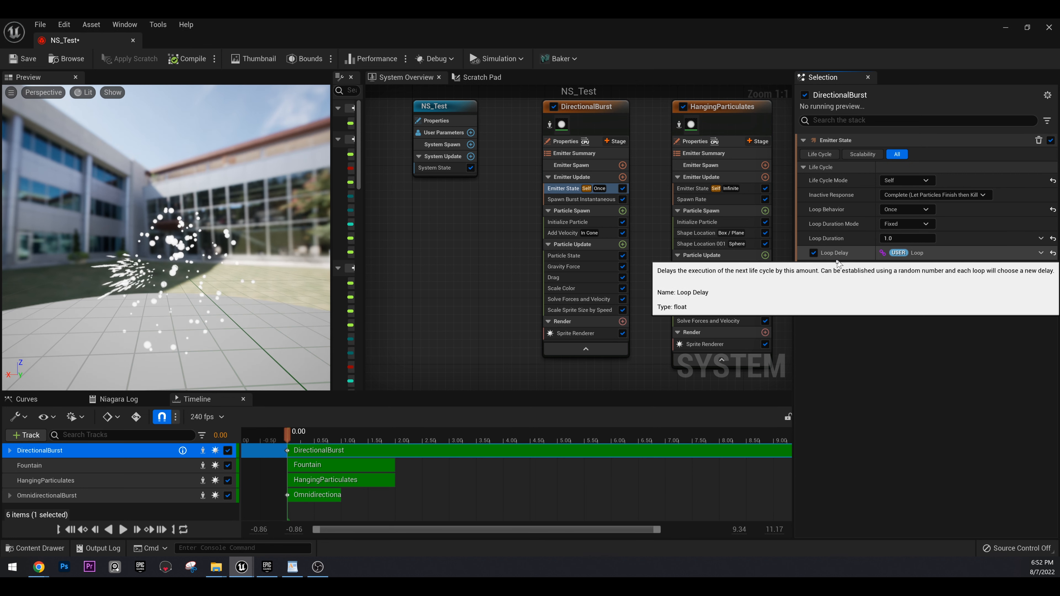
{"action": "right_click_drag", "start_coordinate": [498, 218], "coordinate": [531, 244]}
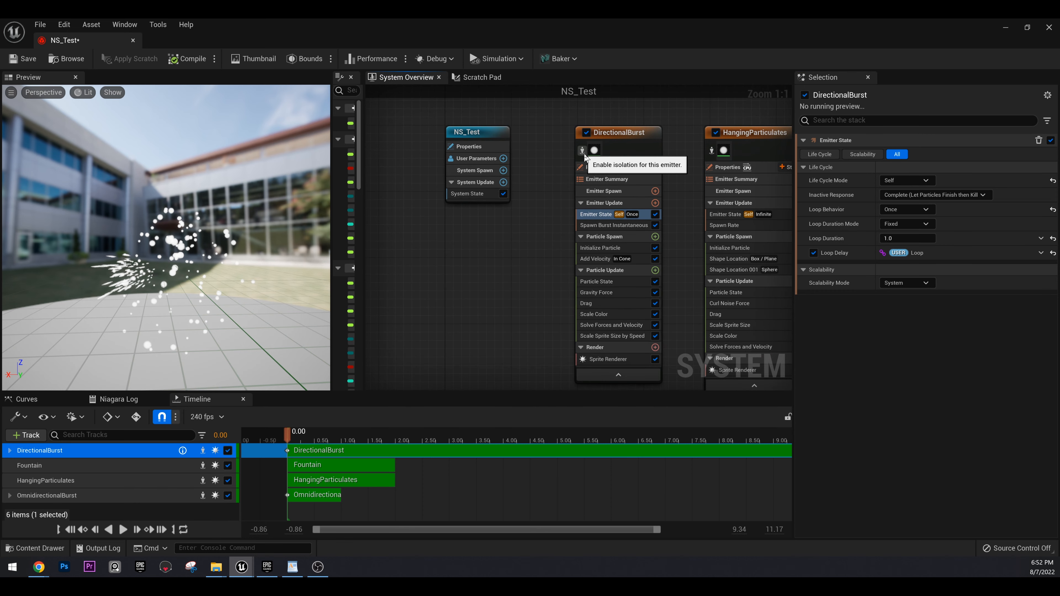
{"action": "mouse_move", "coordinate": [300, 432]}
{"action": "left_mouse_down"}
{"action": "mouse_move", "coordinate": [321, 433]}
{"action": "mouse_move", "coordinate": [275, 432]}
{"action": "mouse_move", "coordinate": [299, 433]}
{"action": "left_mouse_up"}
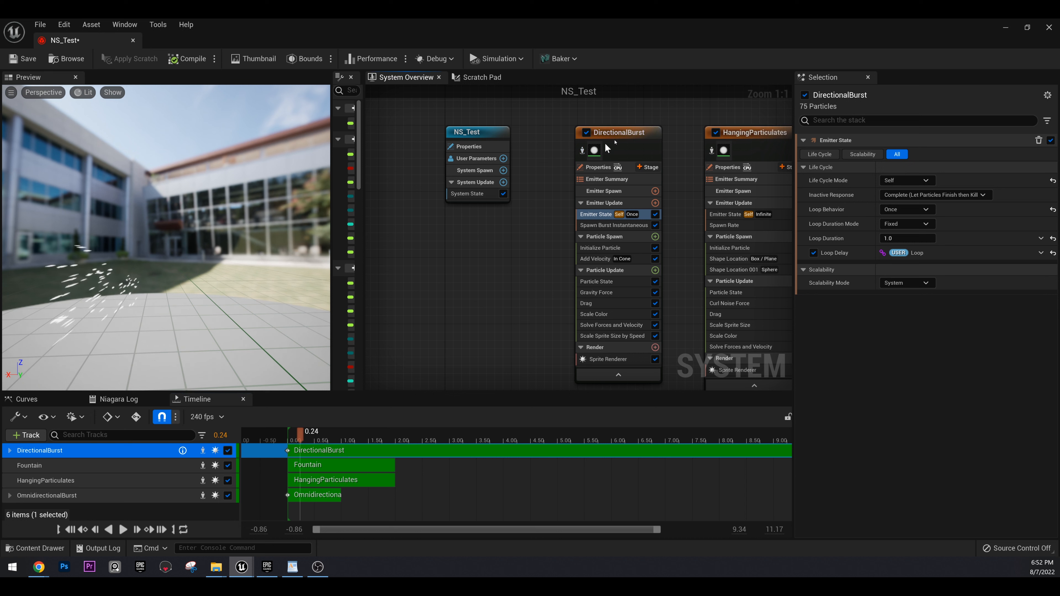
Step: Set the Loop user parameter to 1.0 and scrub the timeline to about 1.27 to preview the delayed burst
{"action": "left_click", "coordinate": [480, 133]}
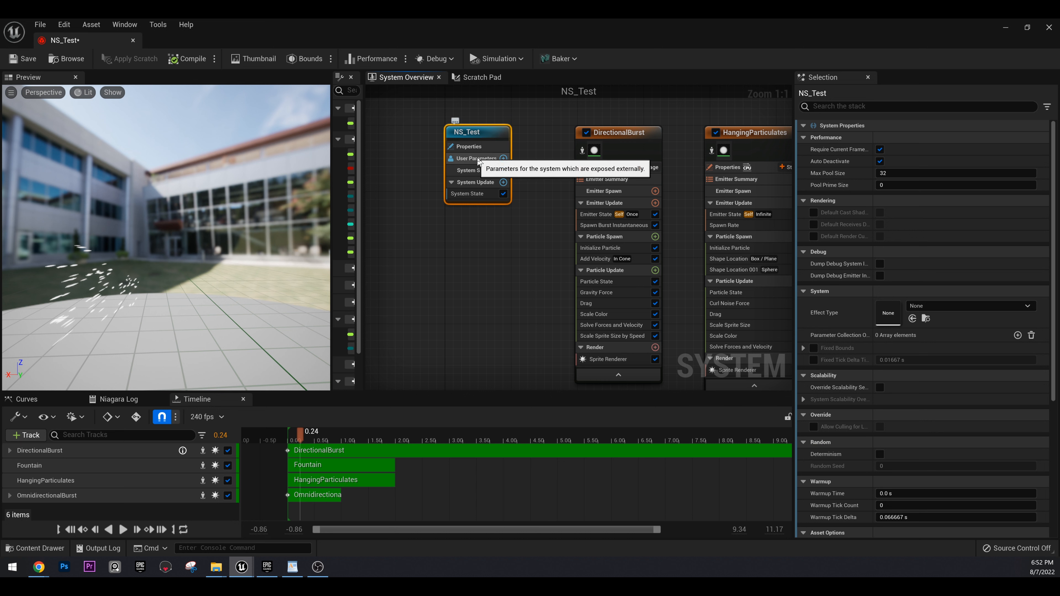
{"action": "left_click", "coordinate": [477, 158]}
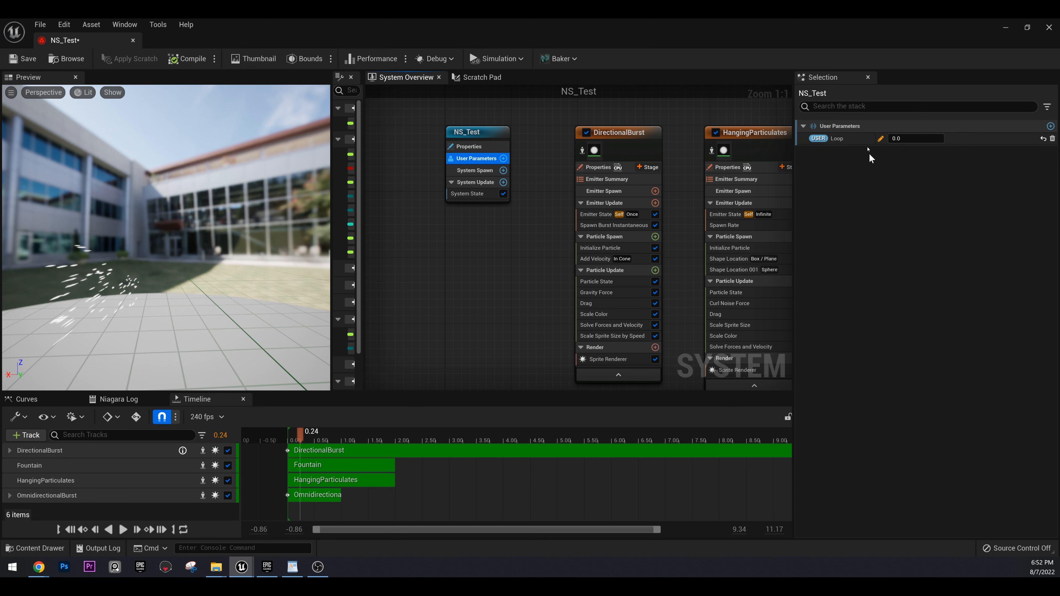
{"action": "left_click", "coordinate": [914, 136]}
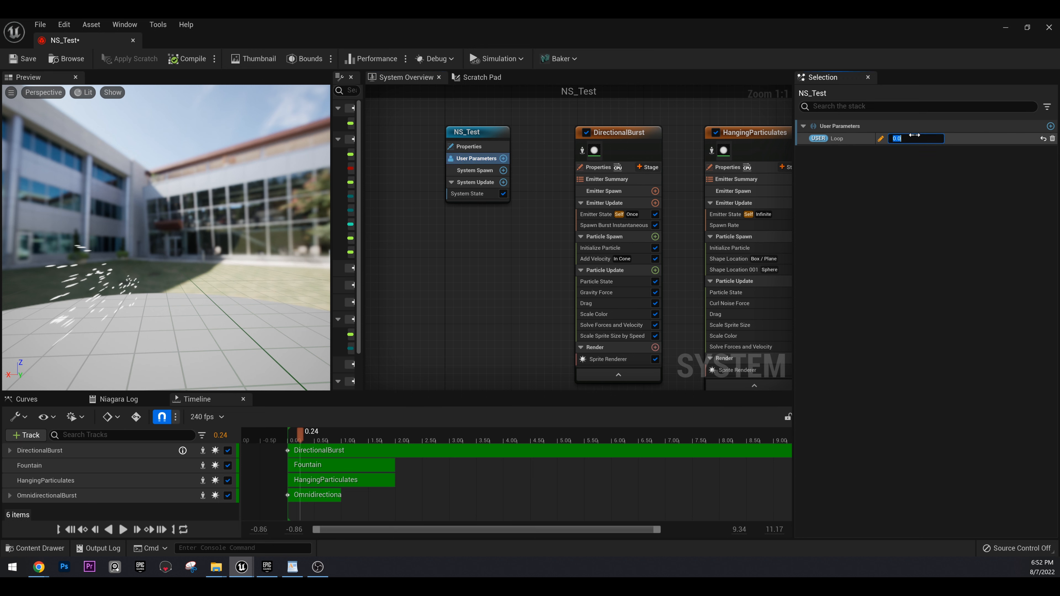
{"action": "type", "text": "1"}
{"action": "key", "text": "Return"}
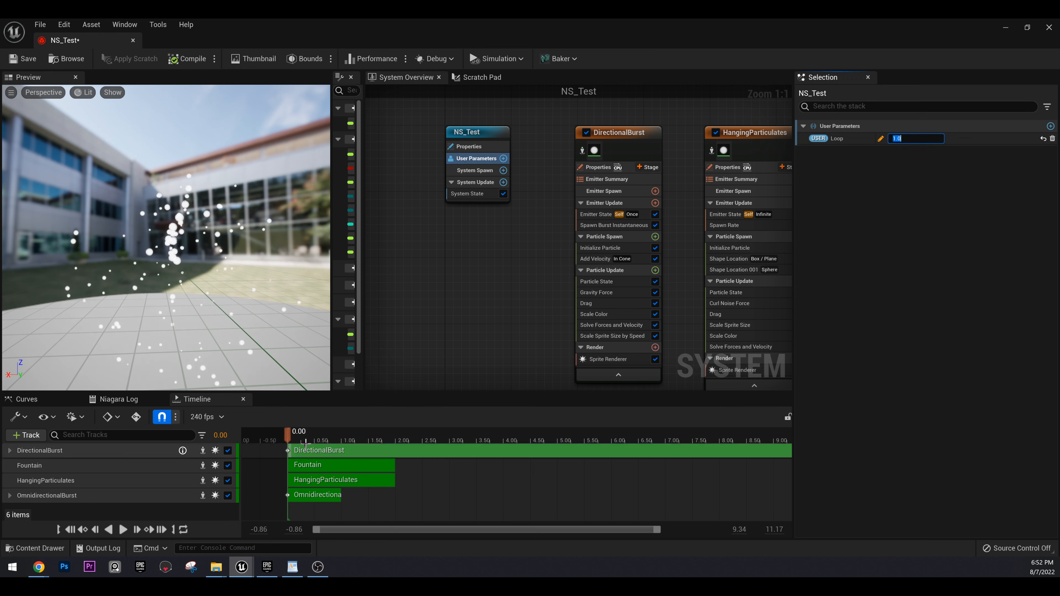
{"action": "left_click_drag", "start_coordinate": [300, 434], "coordinate": [333, 438]}
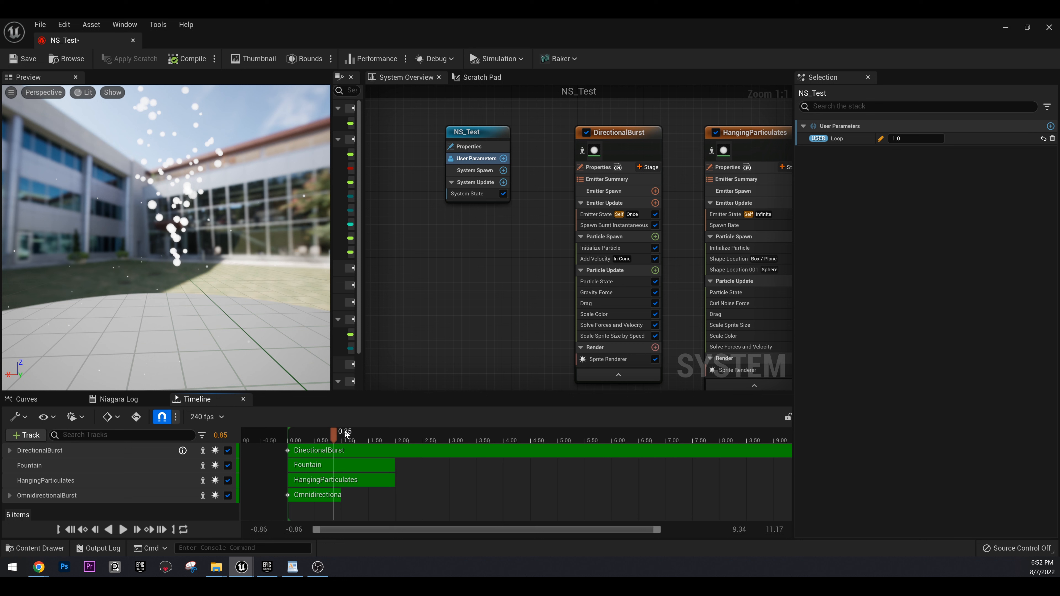
{"action": "left_click_drag", "start_coordinate": [333, 436], "coordinate": [357, 439]}
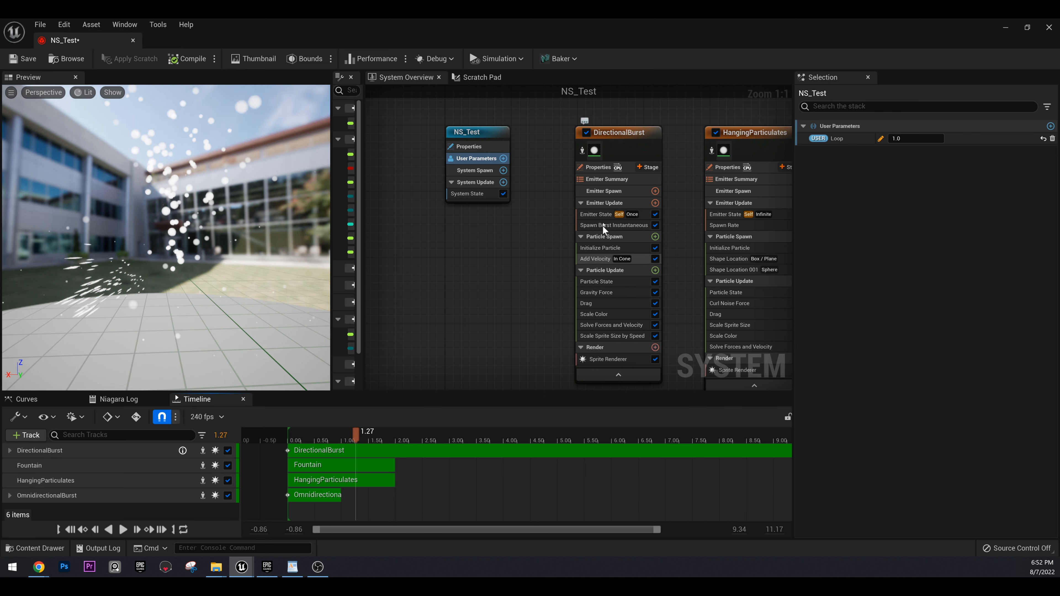
Step: Review the Loop Delay link in DirectionalBurst's Emitter State and the system's Loop user parameter, ending on the emitter overview
{"action": "left_click", "coordinate": [597, 215]}
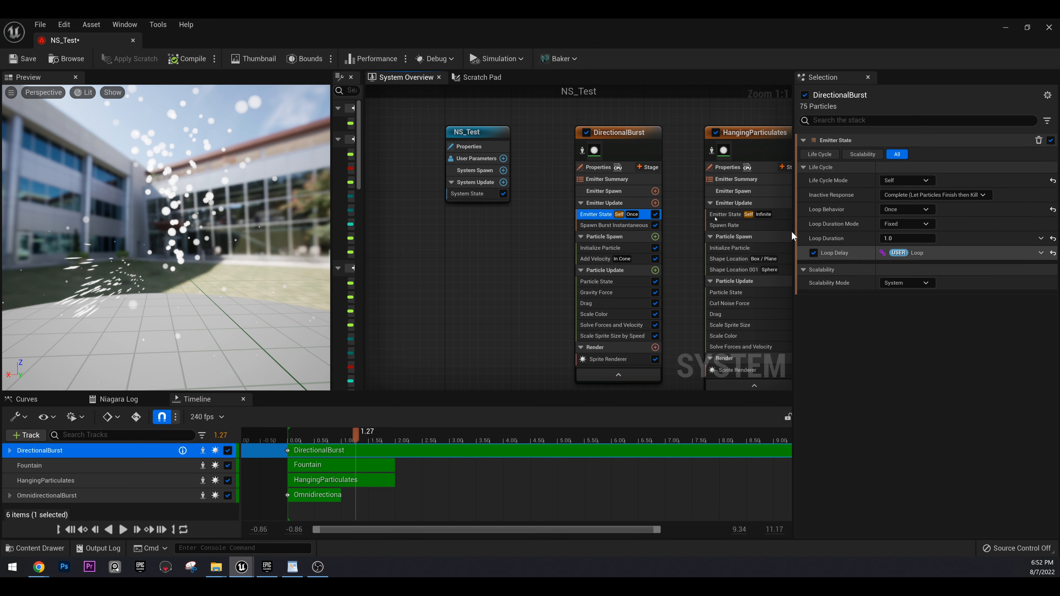
{"action": "left_click", "coordinate": [475, 159]}
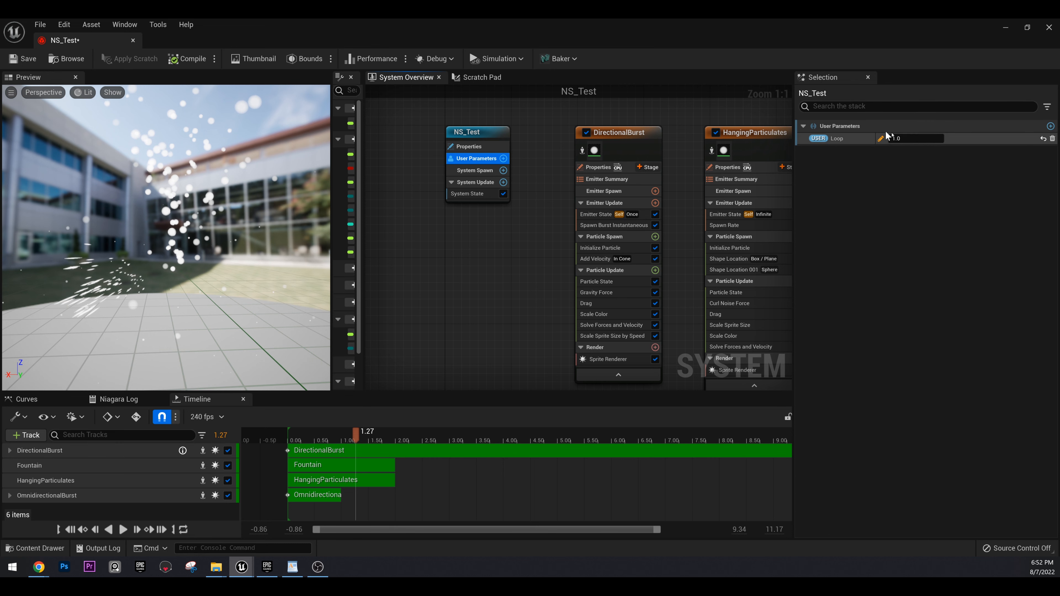
{"action": "right_click_drag", "start_coordinate": [491, 243], "coordinate": [403, 263]}
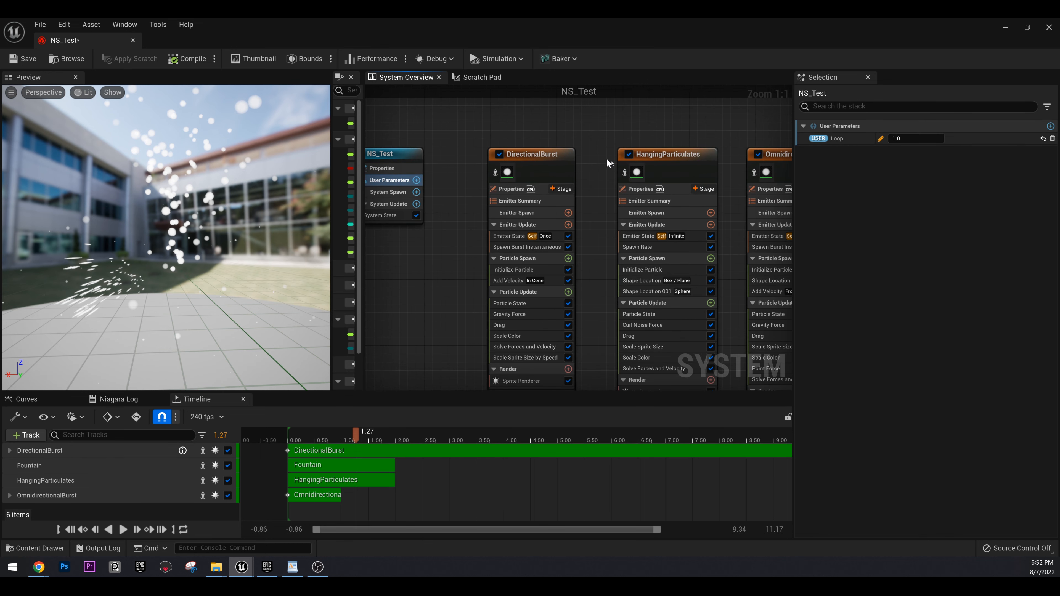
{"action": "right_click_drag", "start_coordinate": [613, 163], "coordinate": [597, 120]}
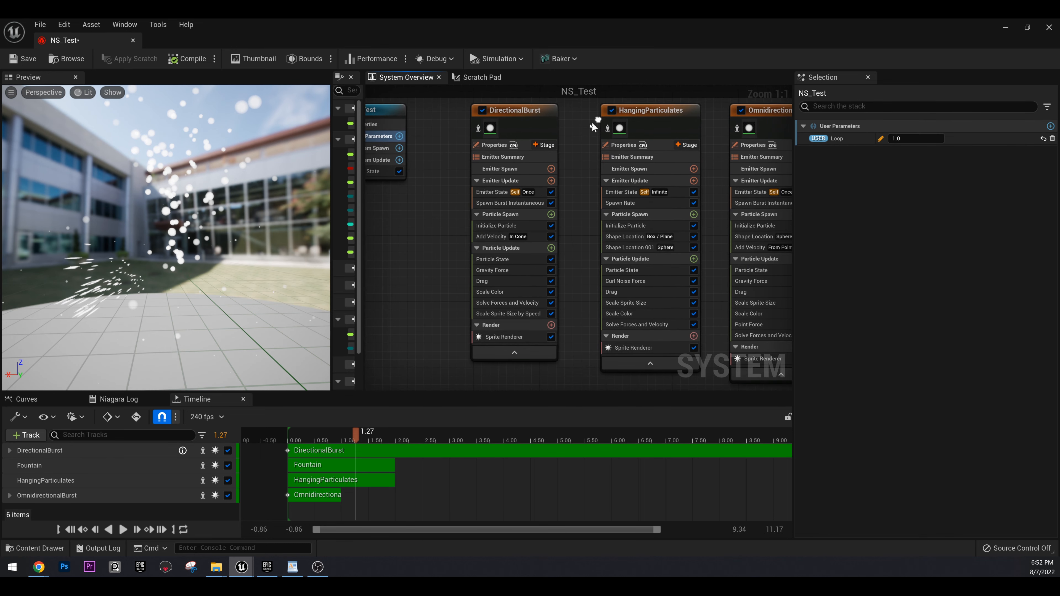
Step: Examine the input options available for Non Uniform Scale in HangingParticulates' Shape Location module
{"action": "left_click", "coordinate": [625, 236]}
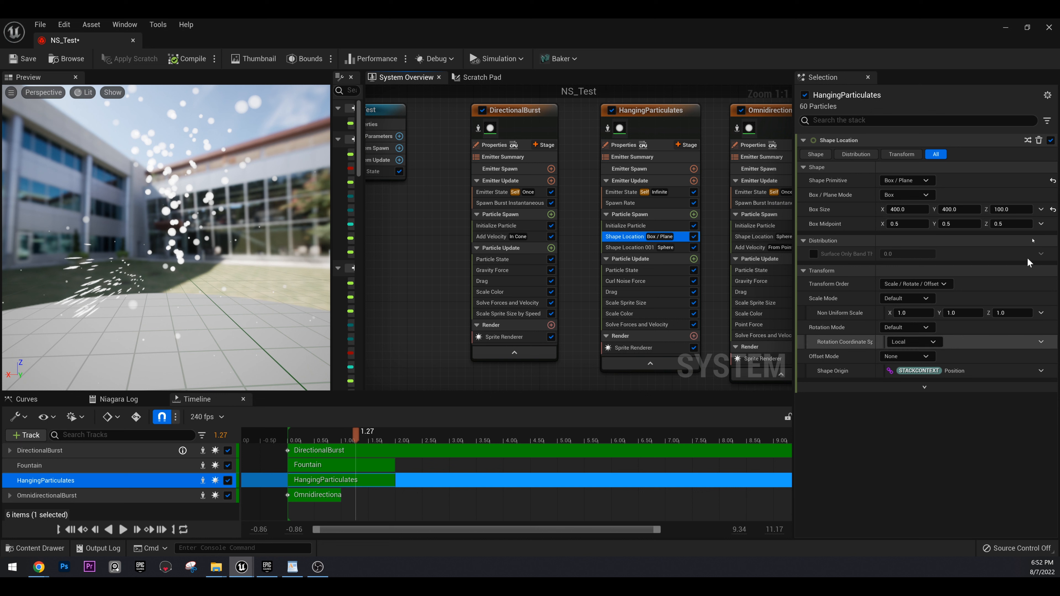
{"action": "left_click", "coordinate": [1040, 328]}
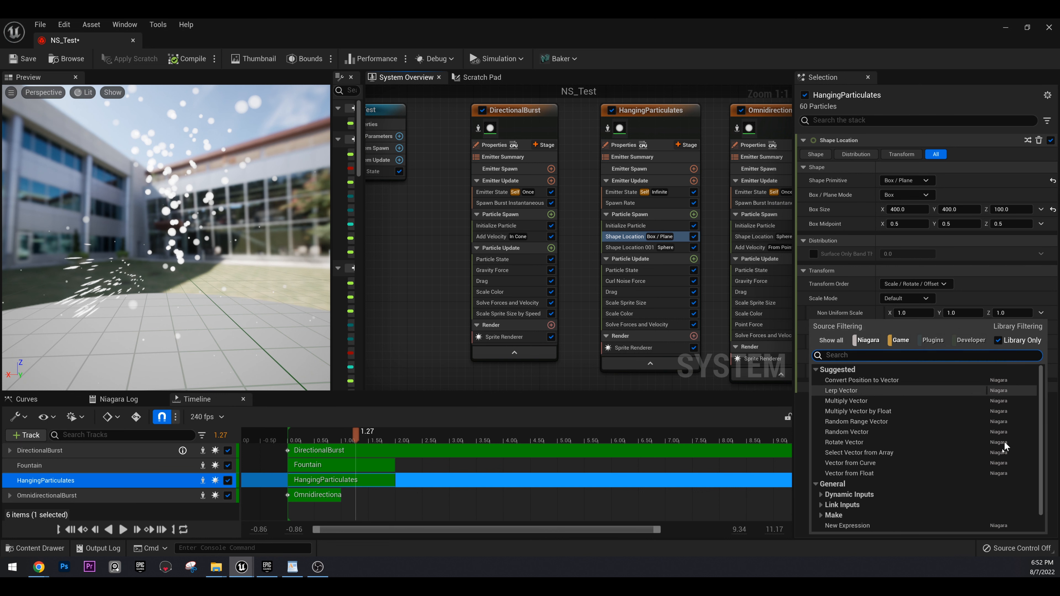
{"action": "scroll", "coordinate": [869, 517], "scroll_direction": "down", "scroll_amount": 1}
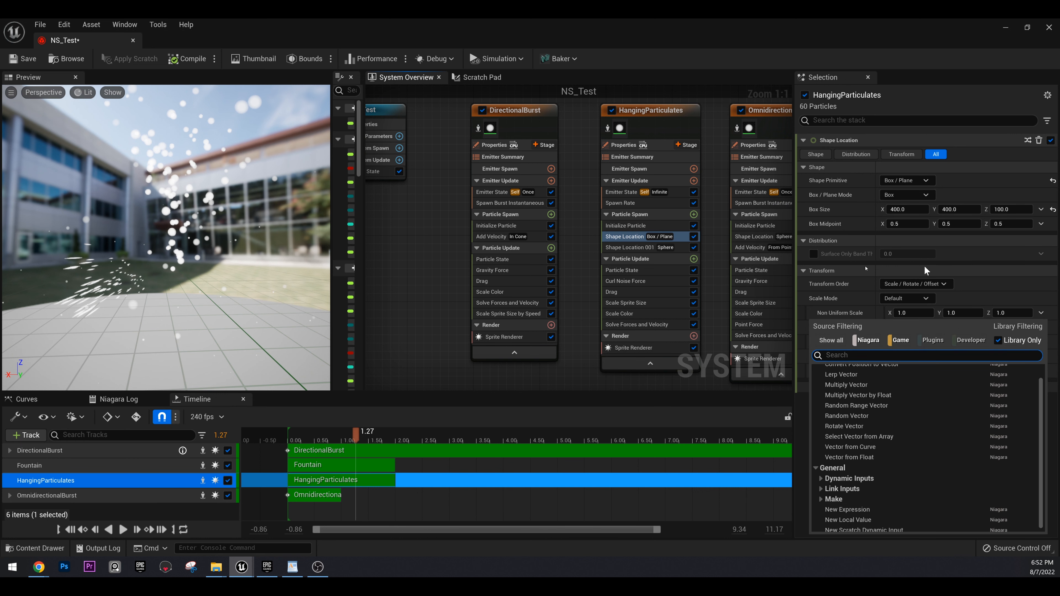
{"action": "left_click", "coordinate": [572, 245]}
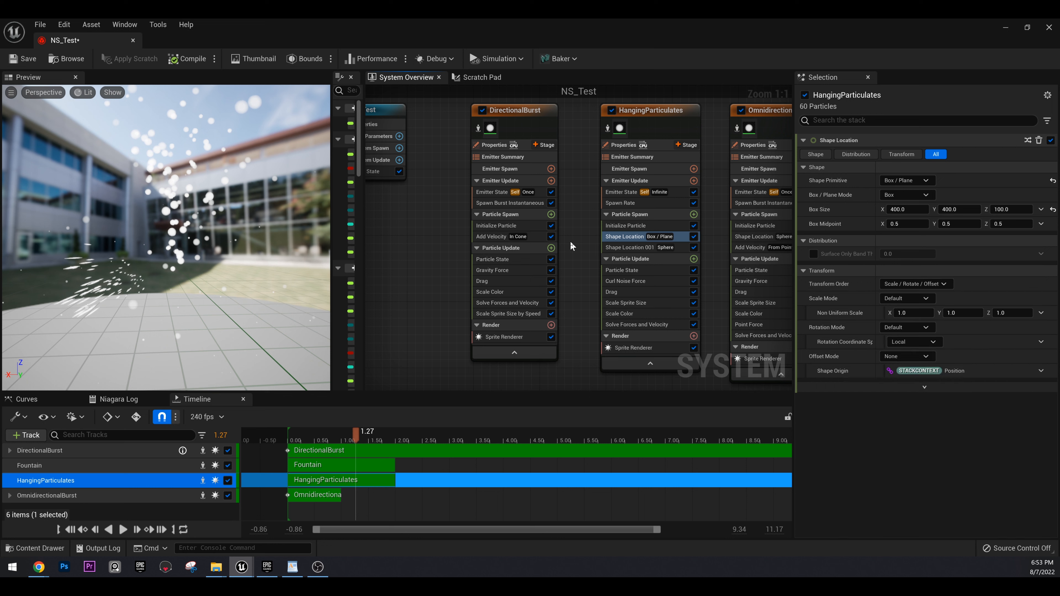
Step: Make Loop Duration in DirectionalBurst's Emitter State read from a new user parameter
{"action": "left_click", "coordinate": [493, 192]}
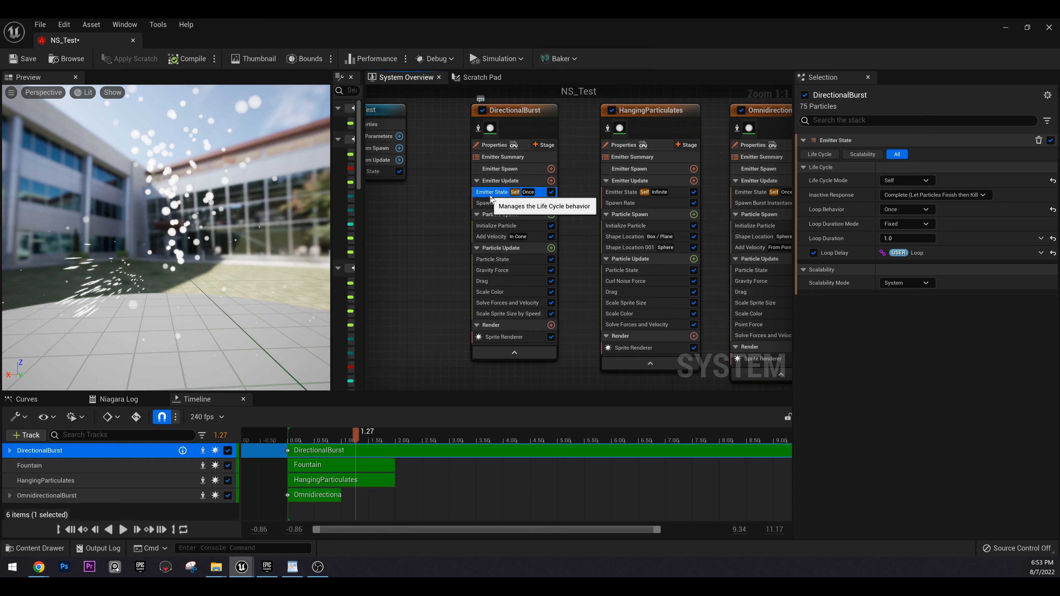
{"action": "mouse_move", "coordinate": [831, 241]}
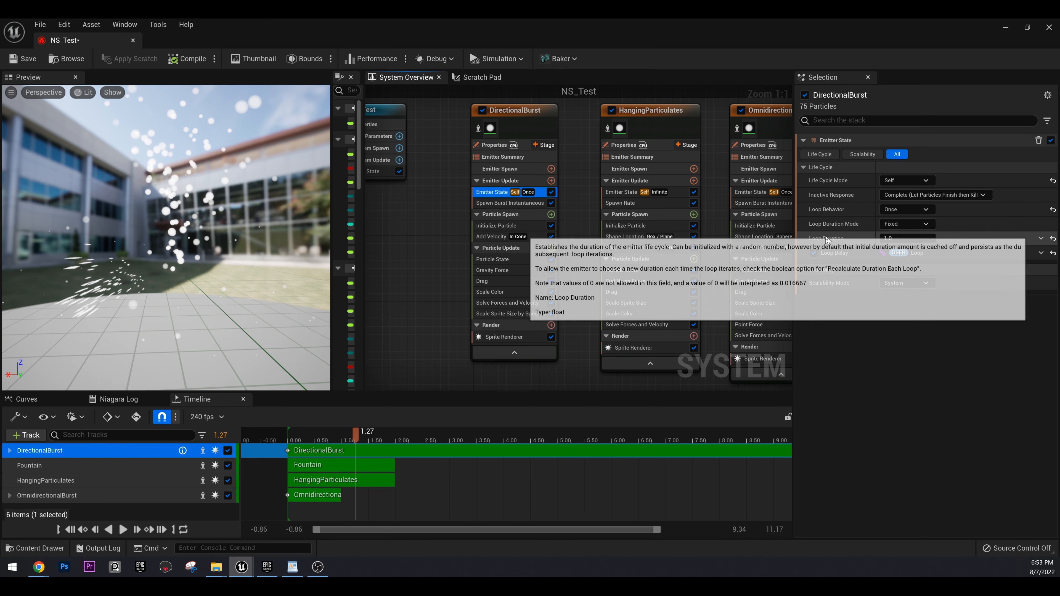
{"action": "left_click", "coordinate": [1041, 239]}
{"action": "scroll", "coordinate": [921, 372], "scroll_direction": "down", "scroll_amount": 1}
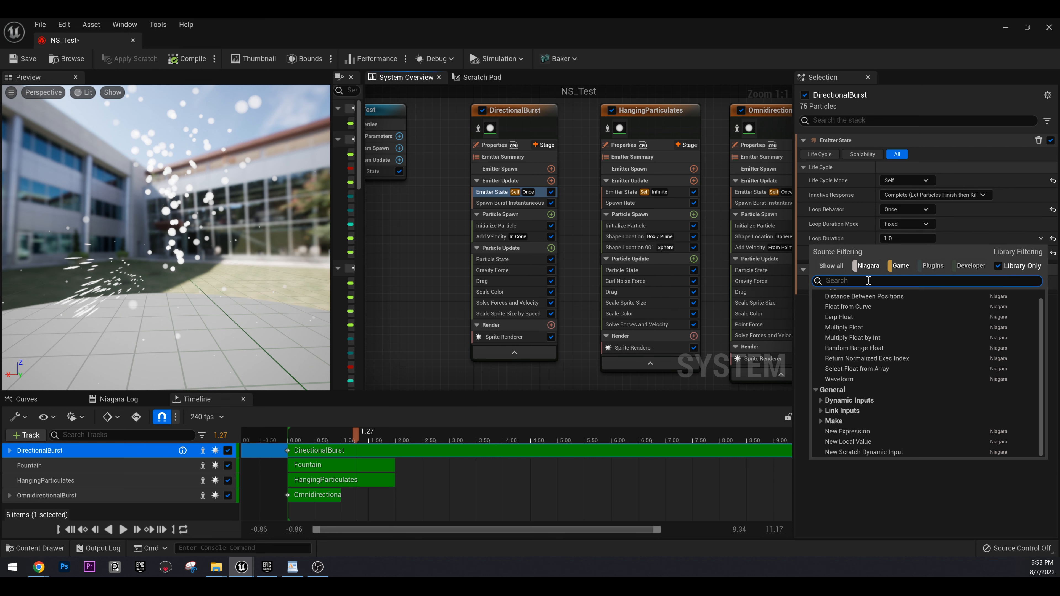
{"action": "type", "text": "user"}
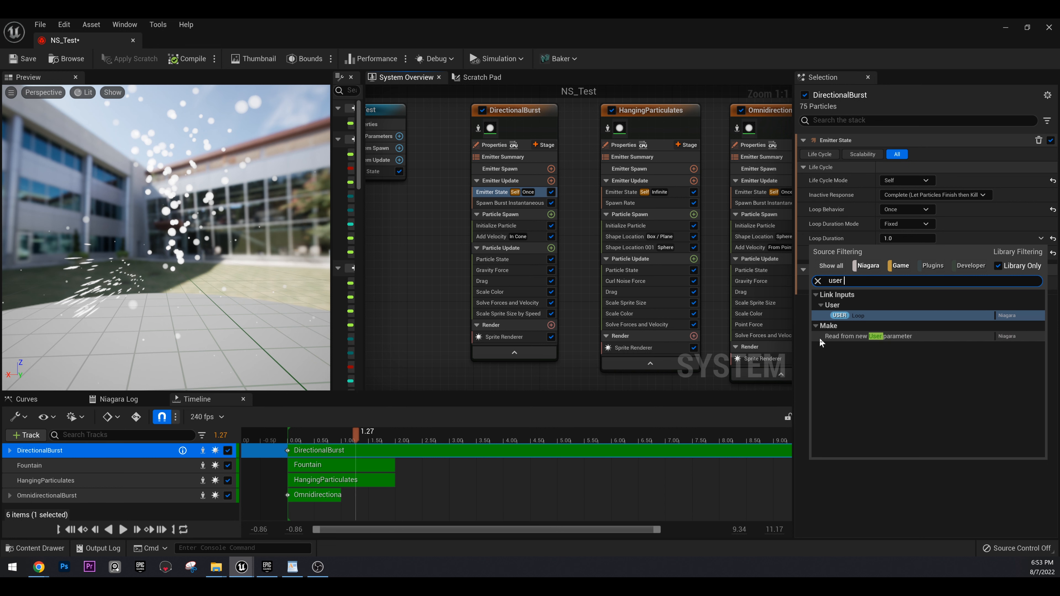
{"action": "left_click", "coordinate": [835, 338]}
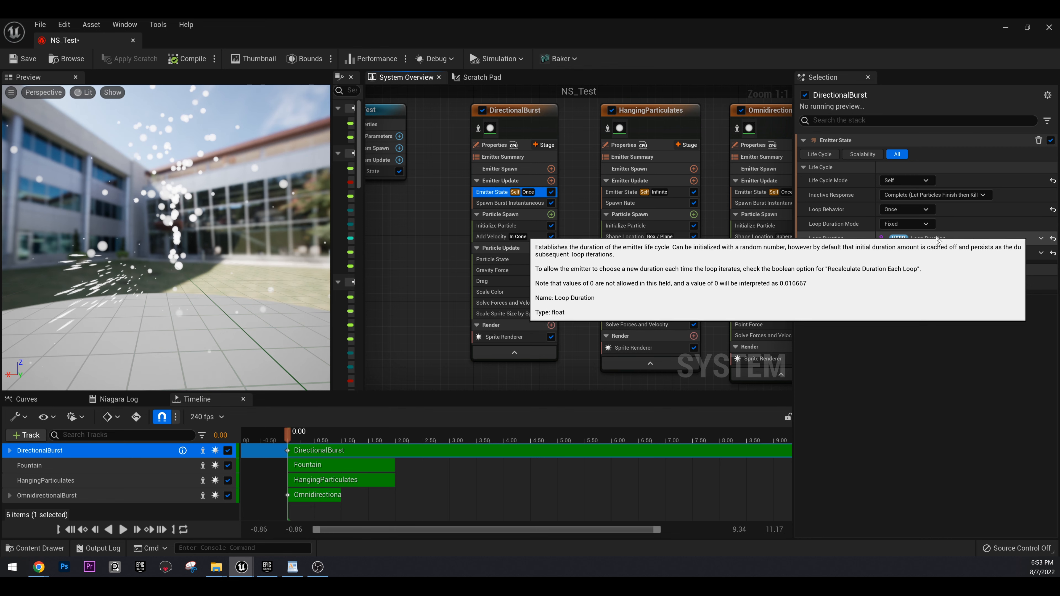
Step: Review NS_Test's user parameters and system properties, and HangingParticulates' Emitter Summary
{"action": "right_click_drag", "start_coordinate": [389, 217], "coordinate": [520, 269]}
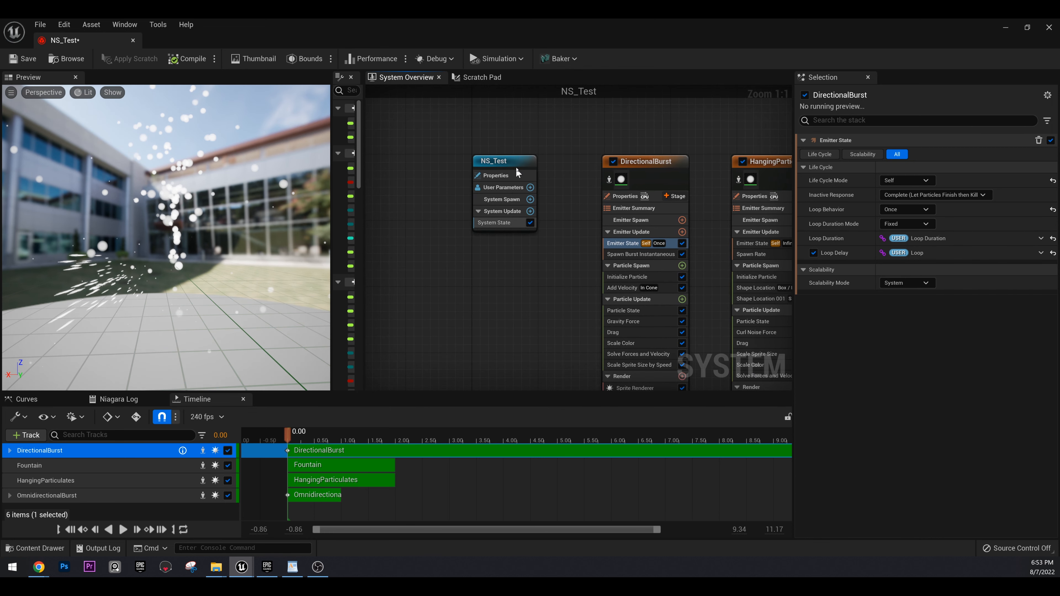
{"action": "left_click", "coordinate": [517, 165]}
{"action": "left_click", "coordinate": [503, 188]}
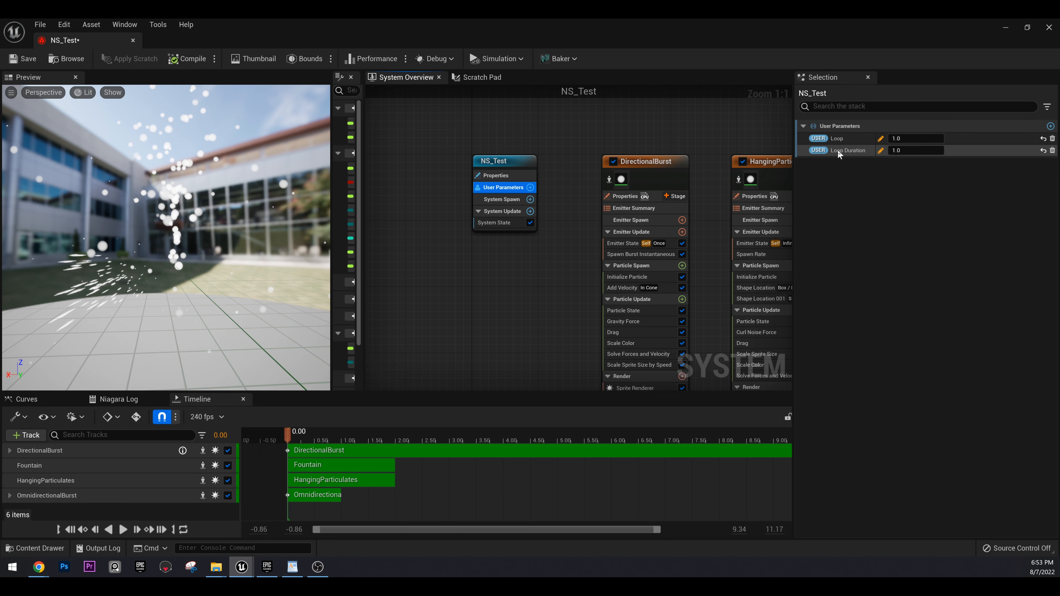
{"action": "right_click_drag", "start_coordinate": [702, 290], "coordinate": [625, 253]}
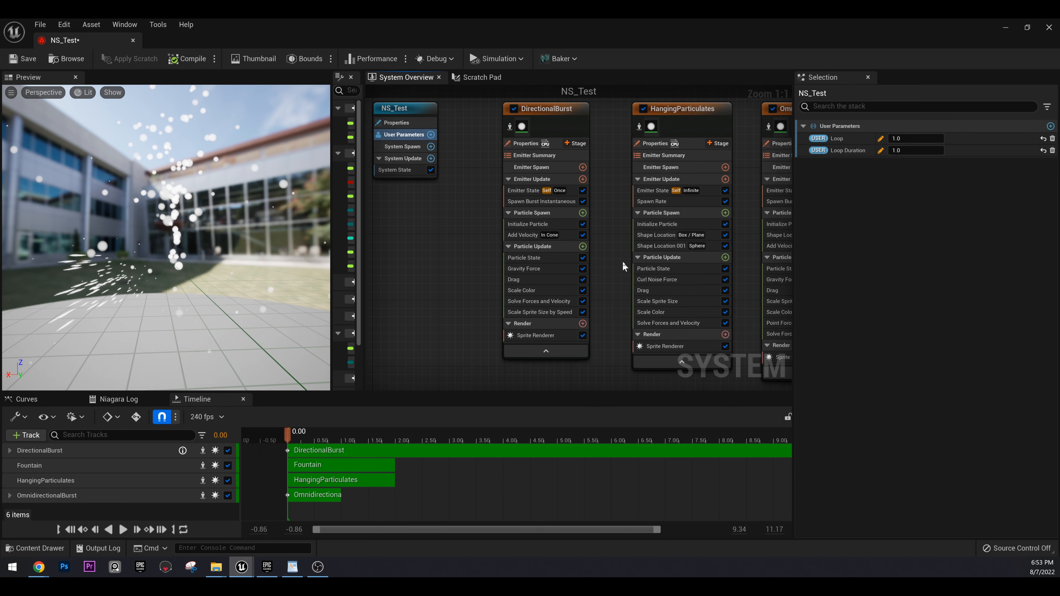
{"action": "left_click", "coordinate": [399, 110]}
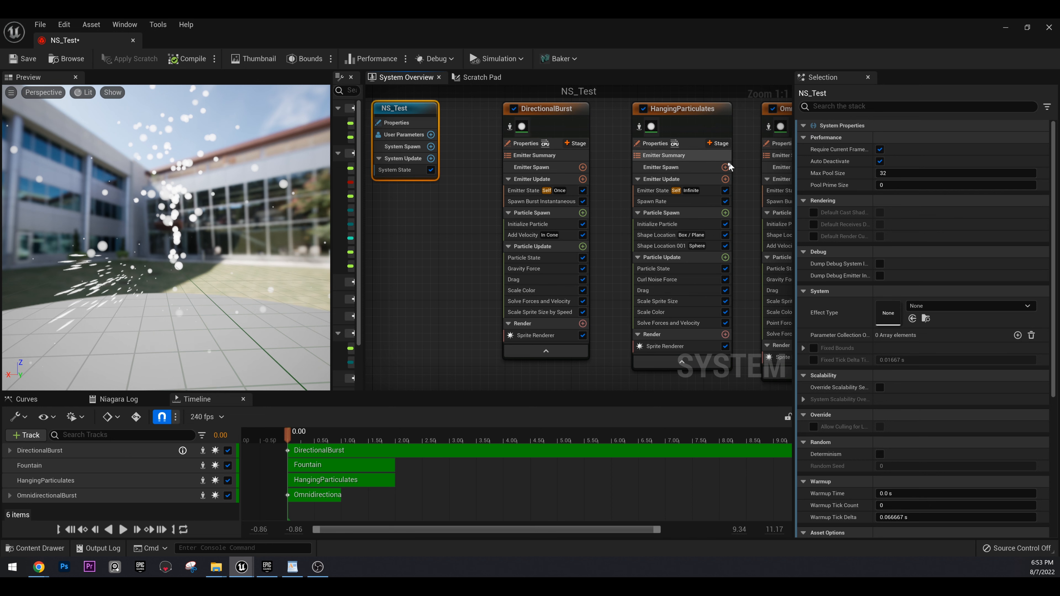
{"action": "left_click", "coordinate": [689, 155]}
Step: Make Gravity in OmnidirectionalBurst's Gravity Force read from a new user parameter, and display NS_Test's user parameters
{"action": "right_click_drag", "start_coordinate": [746, 148], "coordinate": [533, 94]}
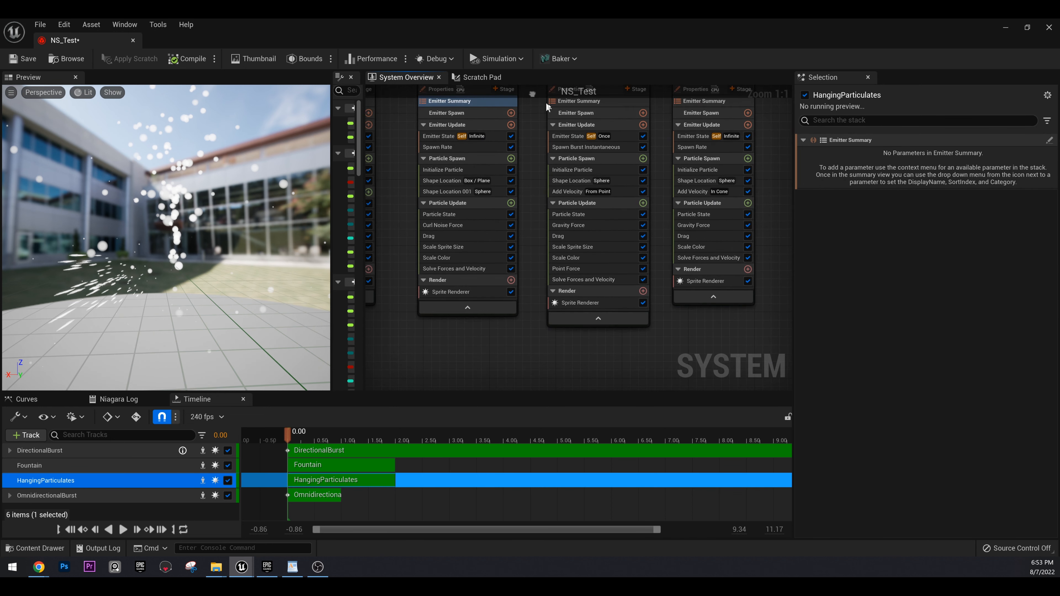
{"action": "left_click", "coordinate": [574, 226]}
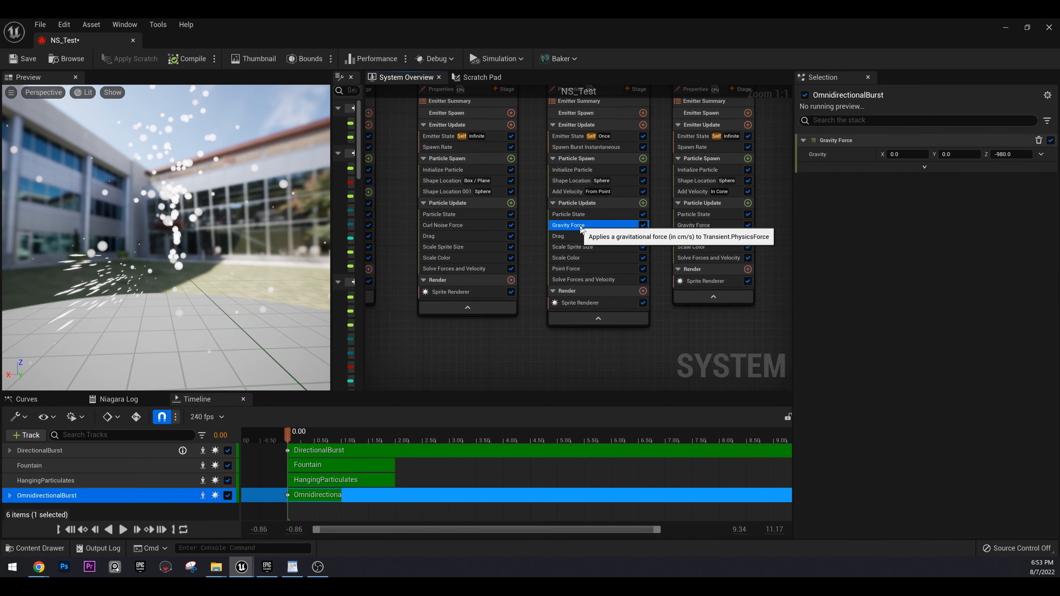
{"action": "left_click", "coordinate": [1042, 154]}
{"action": "type", "text": "user"}
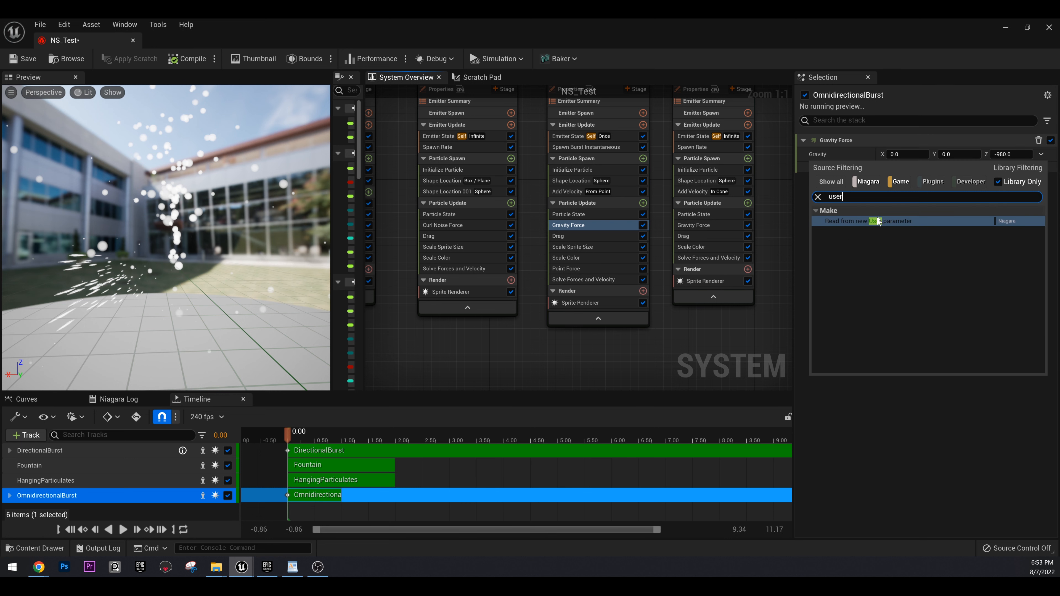
{"action": "left_click", "coordinate": [880, 219]}
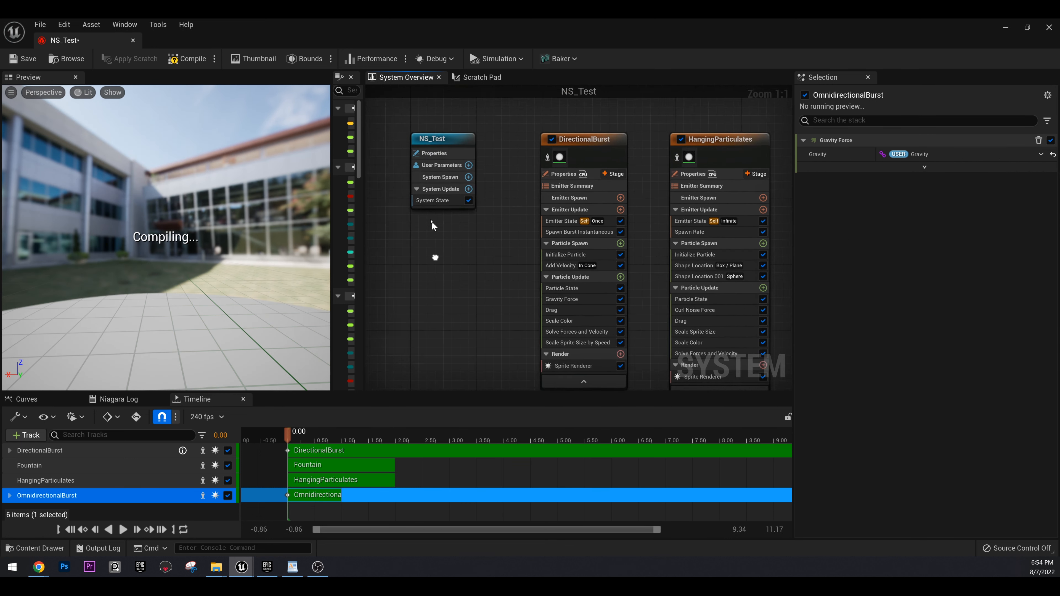
{"action": "left_click", "coordinate": [422, 157]}
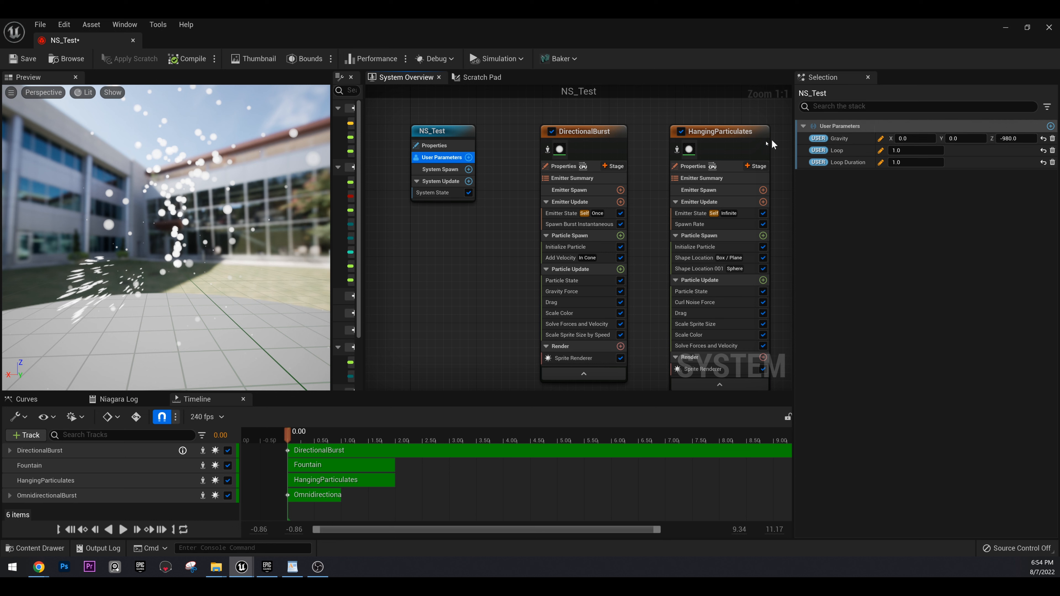
Step: Save the NS_Test system with all four emitters shown in the overview
{"action": "right_click_drag", "start_coordinate": [460, 277], "coordinate": [416, 253]}
{"action": "scroll", "coordinate": [416, 253], "scroll_direction": "down", "scroll_amount": 8}
{"action": "scroll", "coordinate": [468, 200], "scroll_direction": "up", "scroll_amount": 5}
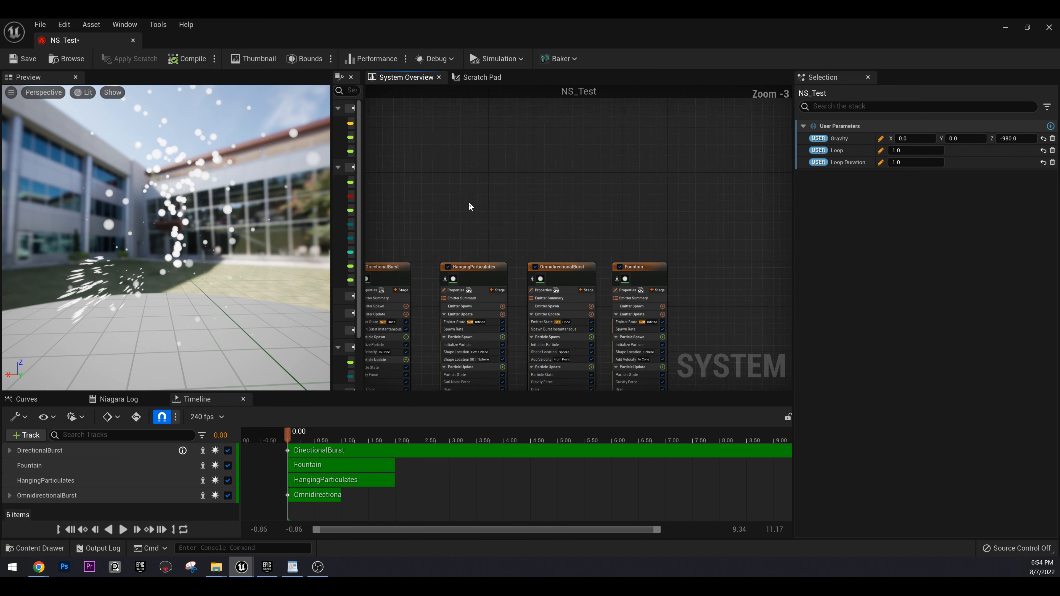
{"action": "right_click_drag", "start_coordinate": [469, 206], "coordinate": [530, 132]}
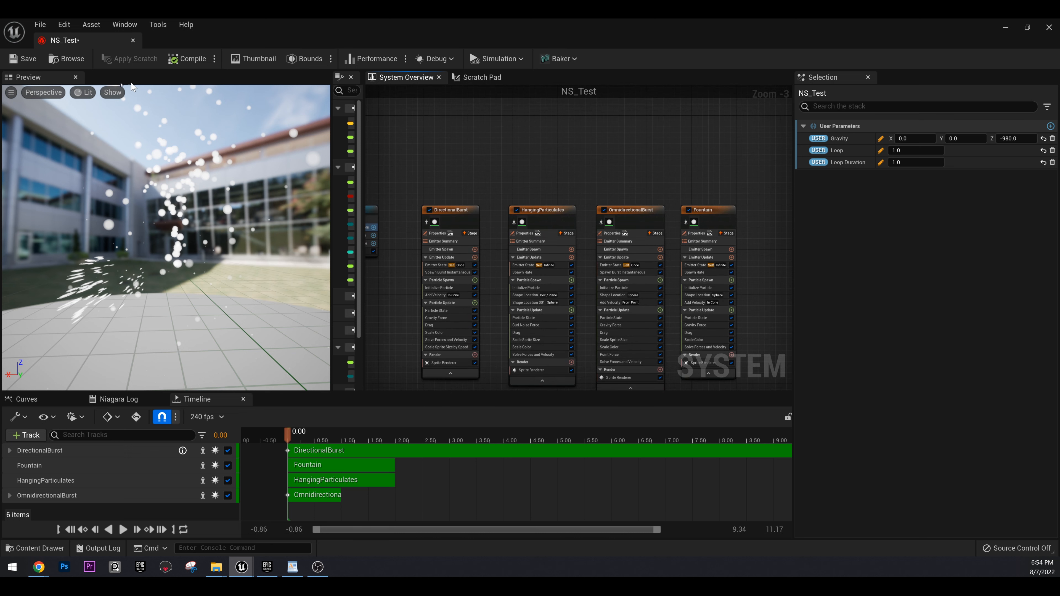
{"action": "left_click", "coordinate": [20, 59]}
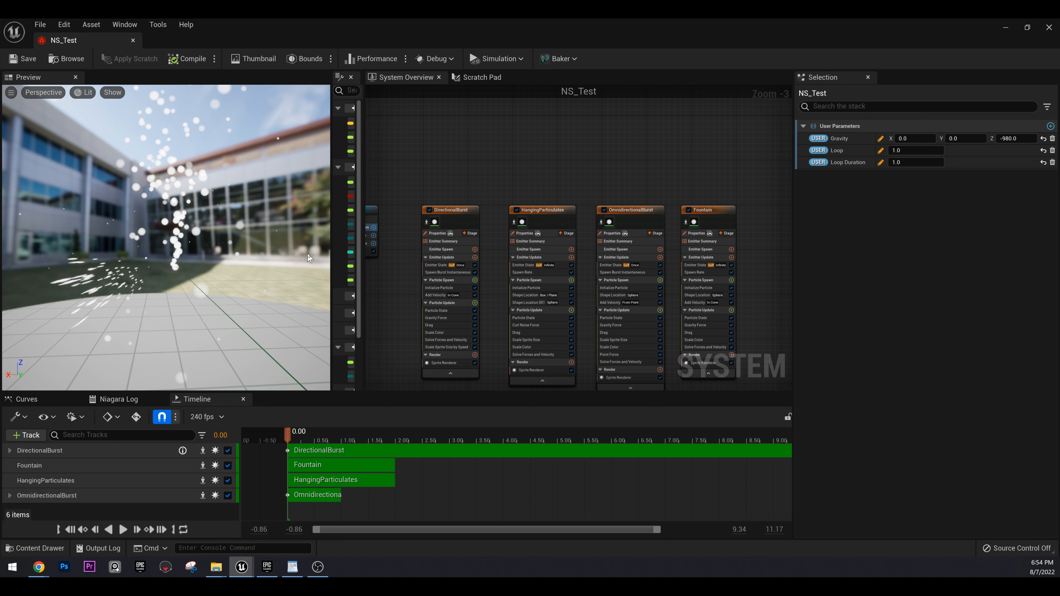
{"action": "right_click_drag", "start_coordinate": [663, 159], "coordinate": [707, 131]}
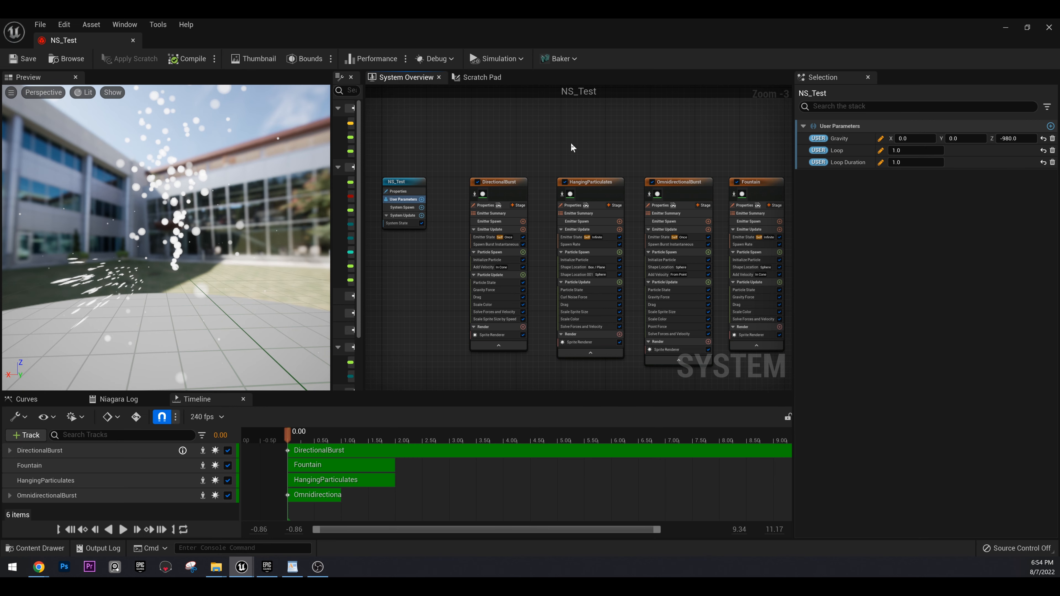
{"action": "right_click_drag", "start_coordinate": [572, 144], "coordinate": [545, 129]}
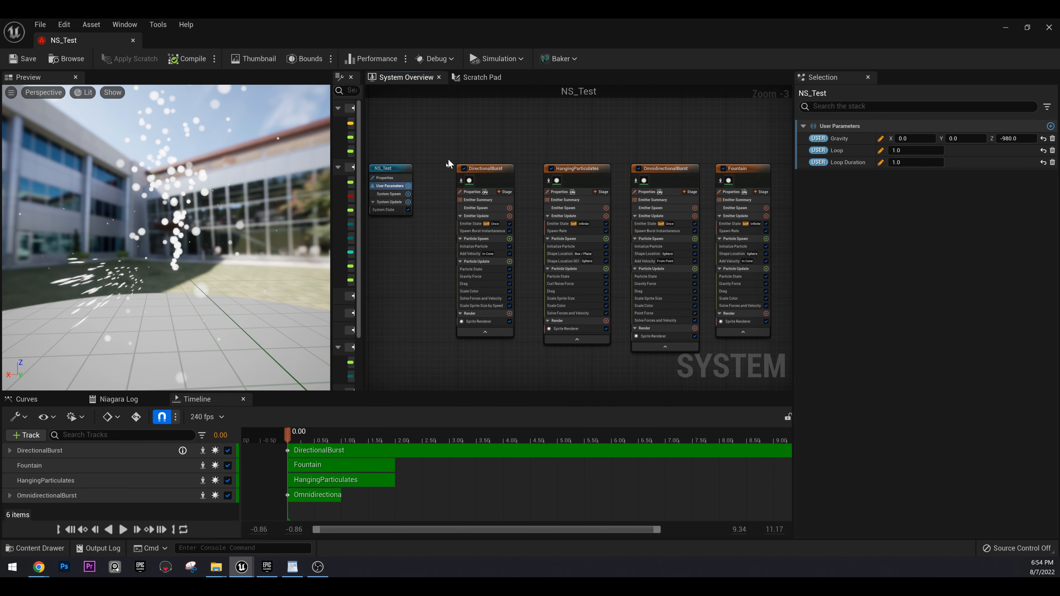
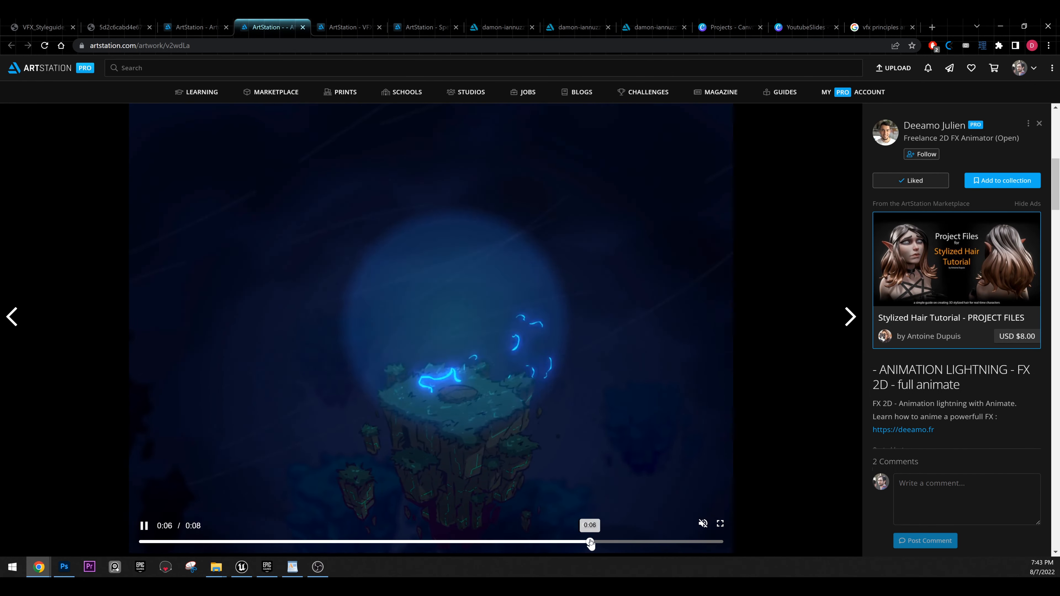
Step: On the ArtStation page in Chrome, scrub through the Animation Lightning FX 2D video and examine the clips and stills below it
{"action": "mouse_move", "coordinate": [590, 543]}
{"action": "left_mouse_down"}
{"action": "mouse_move", "coordinate": [219, 526]}
{"action": "mouse_move", "coordinate": [120, 533]}
{"action": "mouse_move", "coordinate": [147, 542]}
{"action": "mouse_move", "coordinate": [113, 549]}
{"action": "mouse_move", "coordinate": [188, 556]}
{"action": "mouse_move", "coordinate": [142, 545]}
{"action": "mouse_move", "coordinate": [173, 547]}
{"action": "left_mouse_up"}
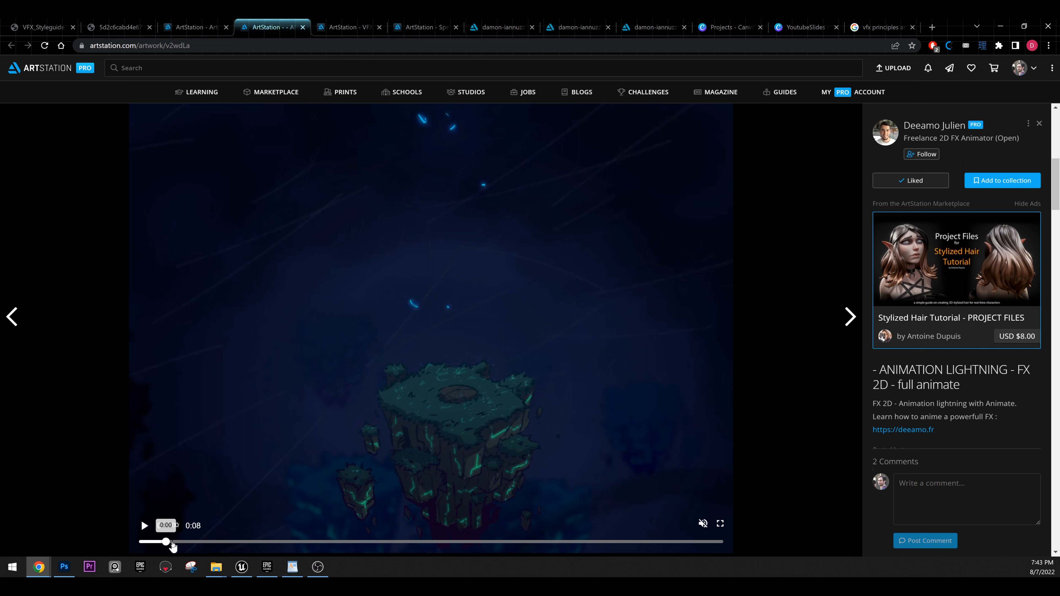
{"action": "left_click_drag", "start_coordinate": [173, 545], "coordinate": [651, 544]}
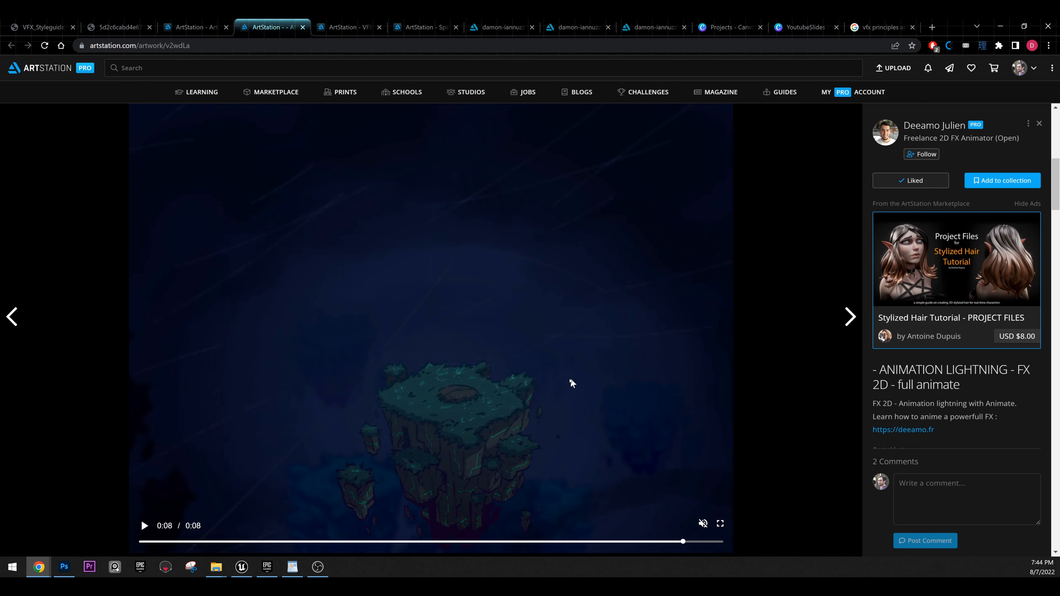
{"action": "scroll", "coordinate": [569, 376], "scroll_direction": "down", "scroll_amount": 5}
{"action": "scroll", "coordinate": [549, 335], "scroll_direction": "down", "scroll_amount": 12}
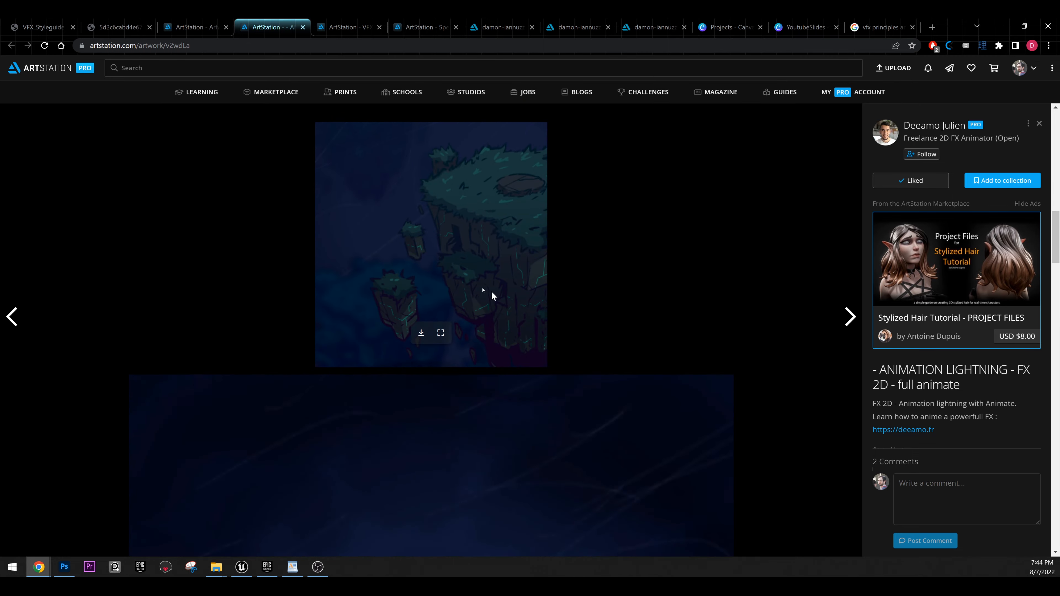
{"action": "scroll", "coordinate": [514, 446], "scroll_direction": "down", "scroll_amount": 1}
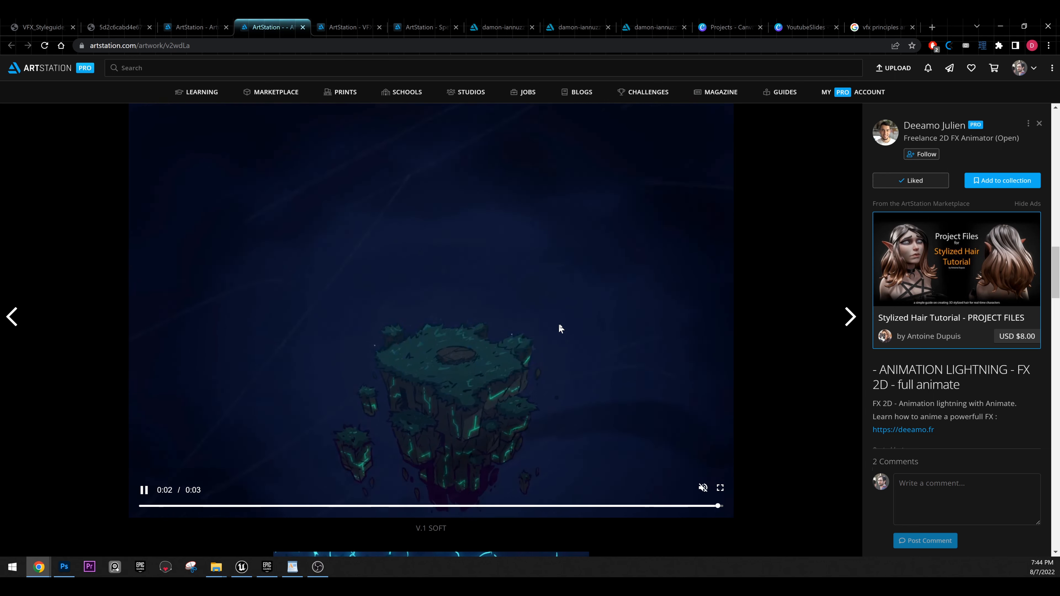
{"action": "scroll", "coordinate": [616, 316], "scroll_direction": "down", "scroll_amount": 1}
{"action": "scroll", "coordinate": [615, 316], "scroll_direction": "down", "scroll_amount": 6}
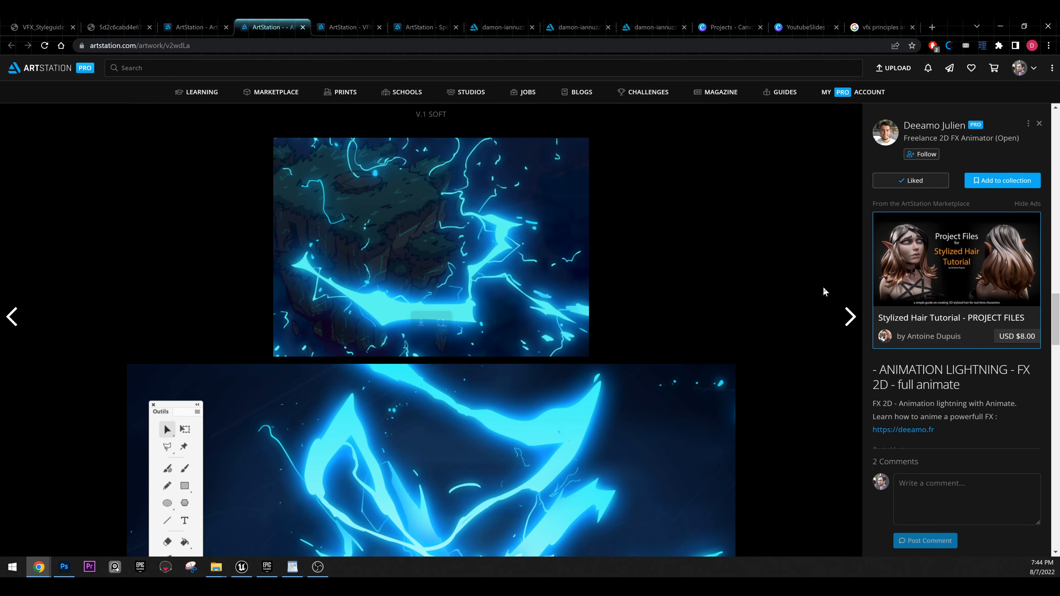
{"action": "scroll", "coordinate": [733, 278], "scroll_direction": "down", "scroll_amount": 12}
{"action": "scroll", "coordinate": [485, 240], "scroll_direction": "down", "scroll_amount": 15}
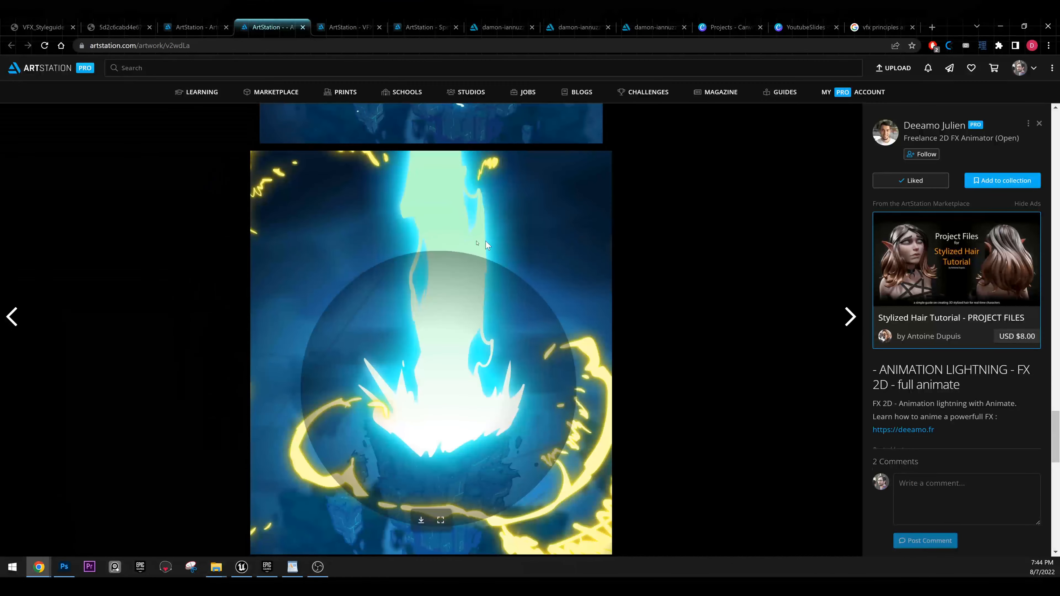
{"action": "scroll", "coordinate": [465, 340], "scroll_direction": "down", "scroll_amount": 3}
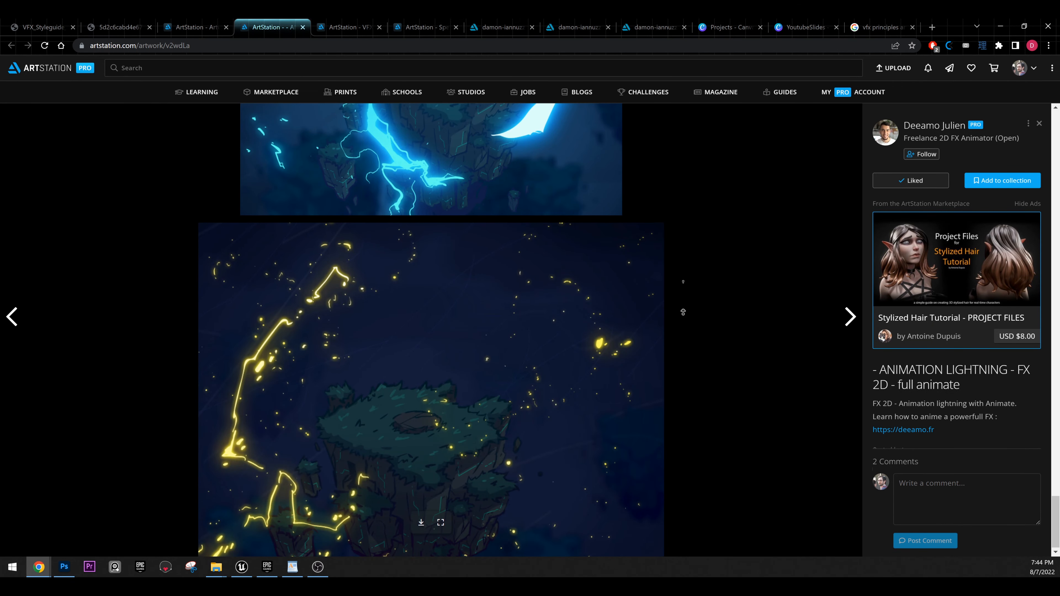
{"action": "scroll", "coordinate": [681, 309], "scroll_direction": "down", "scroll_amount": 15}
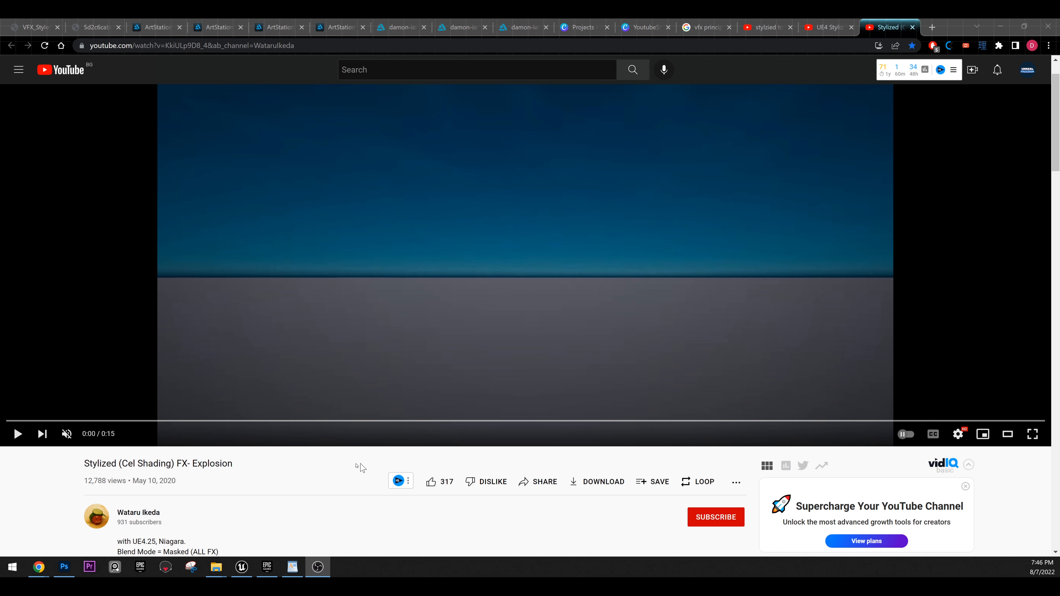
Step: On YouTube, read the description of "Stylized (Cel Shading) FX- Explosion" and show the video full screen
{"action": "scroll", "coordinate": [362, 468], "scroll_direction": "down", "scroll_amount": 1}
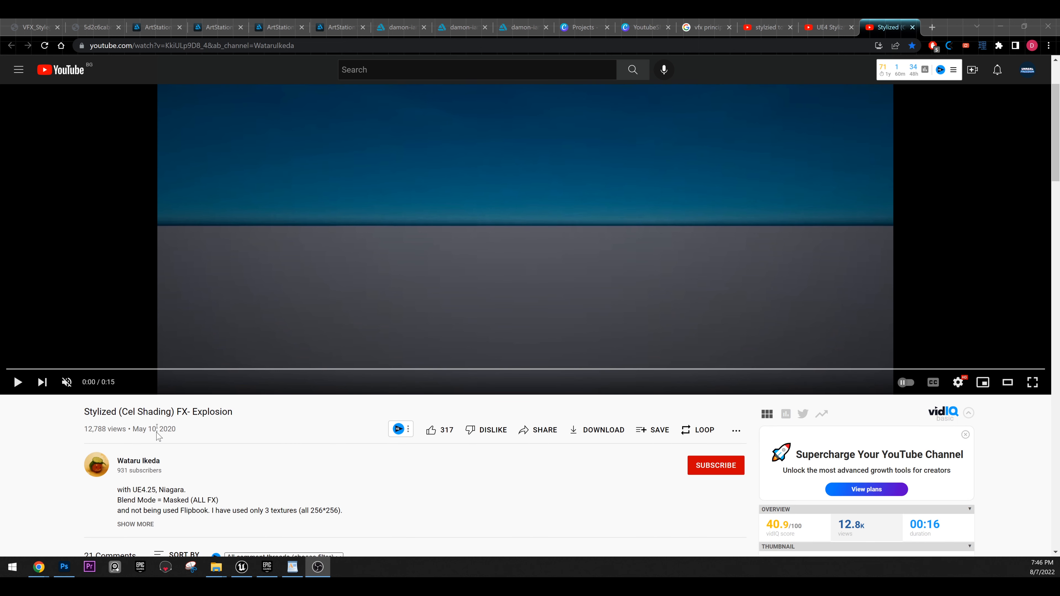
{"action": "scroll", "coordinate": [202, 396], "scroll_direction": "up", "scroll_amount": 2}
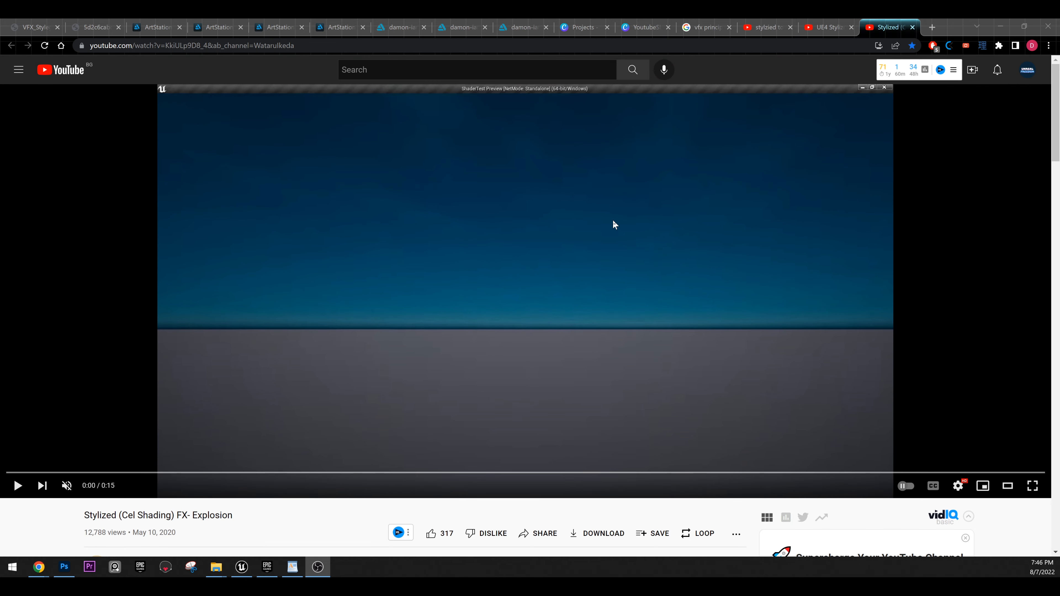
{"action": "left_click", "coordinate": [1033, 486]}
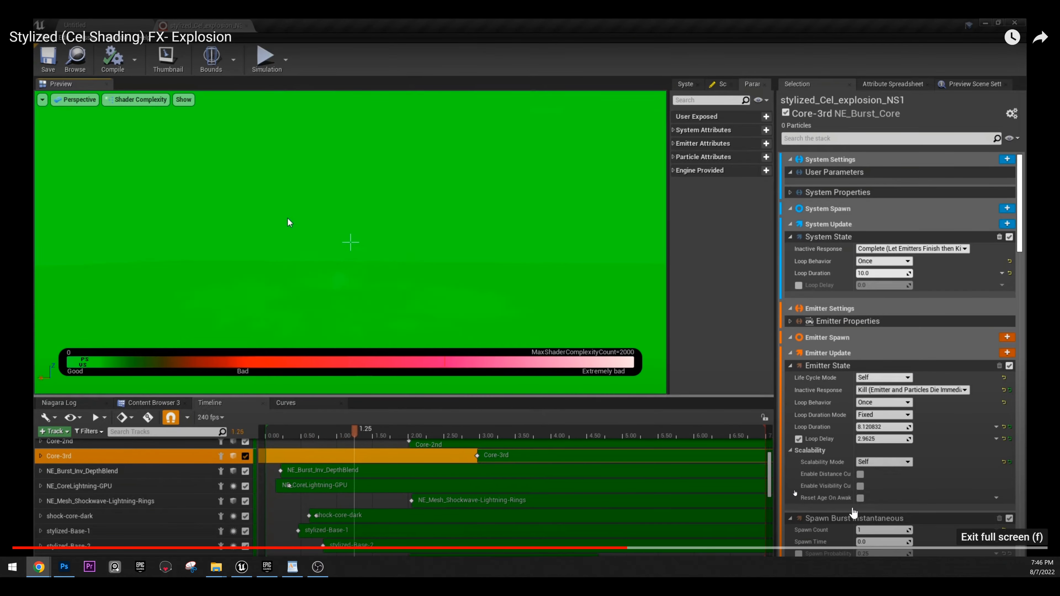
Step: Restart the explosion video from the beginning in full screen and hold it paused at 0:00
{"action": "left_click", "coordinate": [1035, 567]}
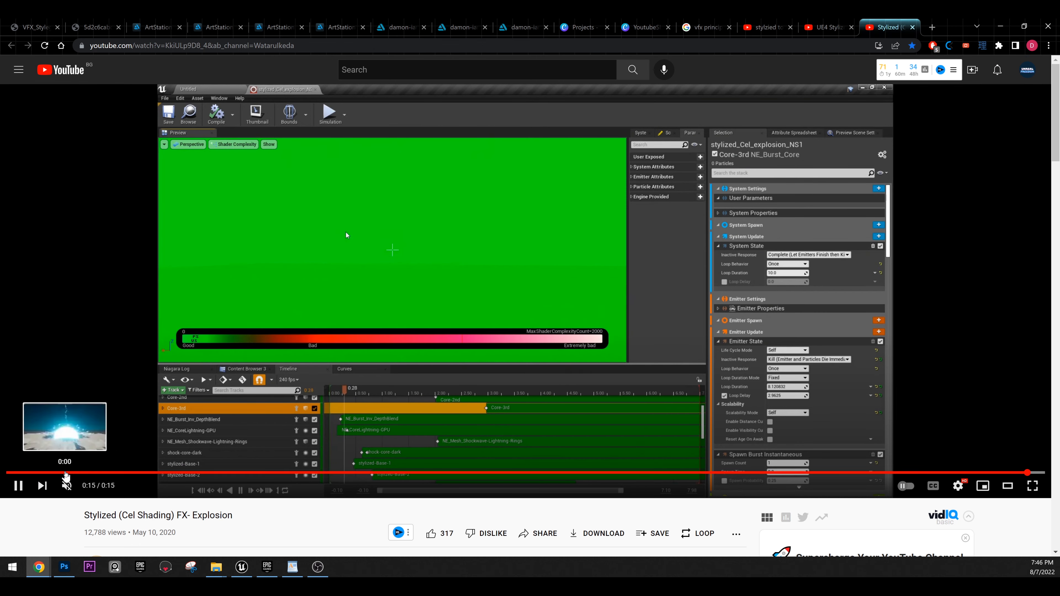
{"action": "left_click", "coordinate": [3, 472]}
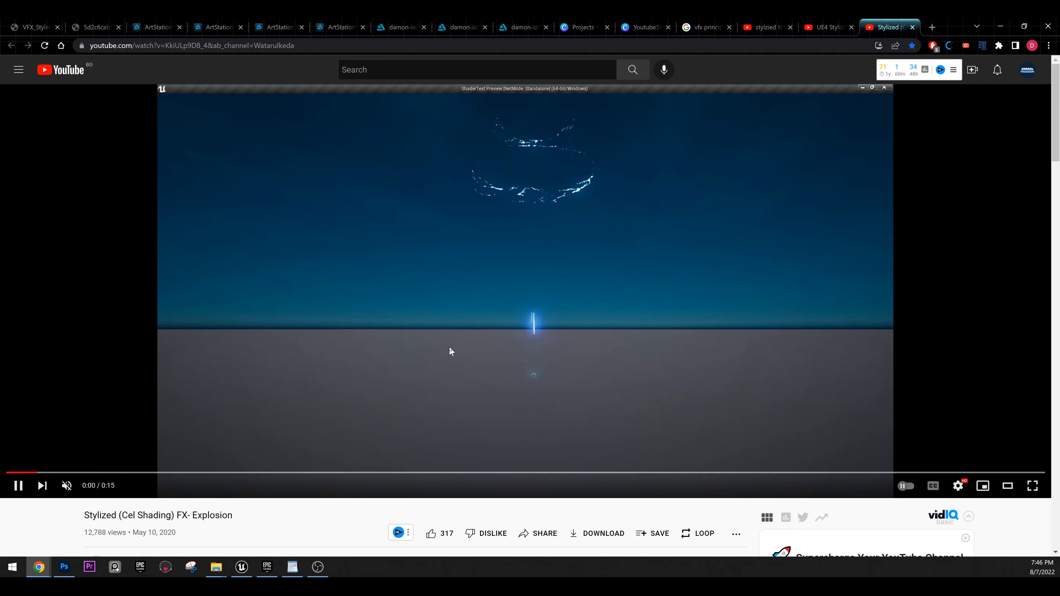
{"action": "double_click", "coordinate": [450, 347]}
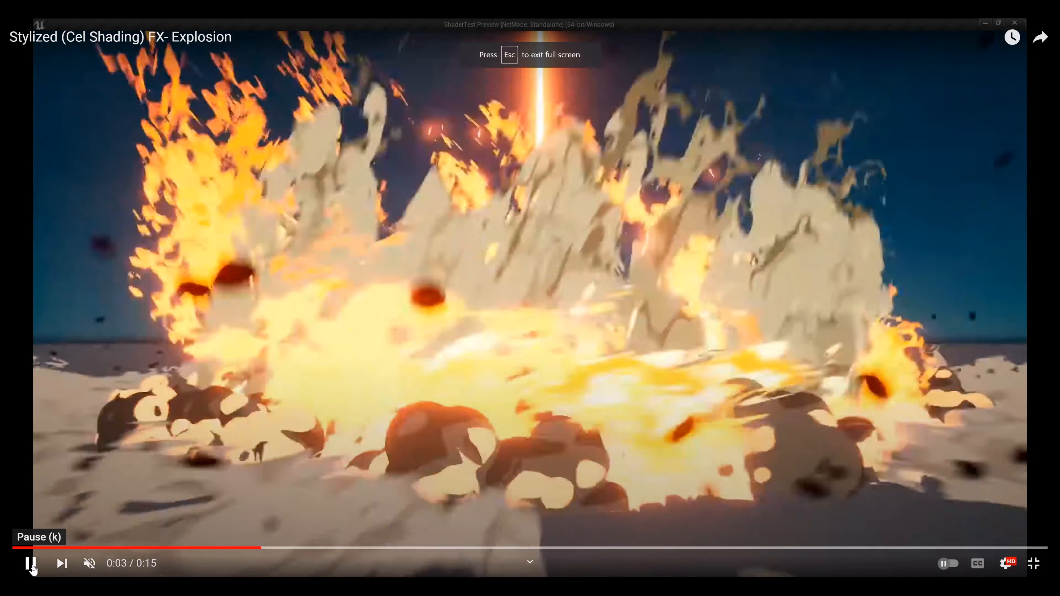
{"action": "left_click", "coordinate": [32, 564]}
{"action": "left_click", "coordinate": [17, 549]}
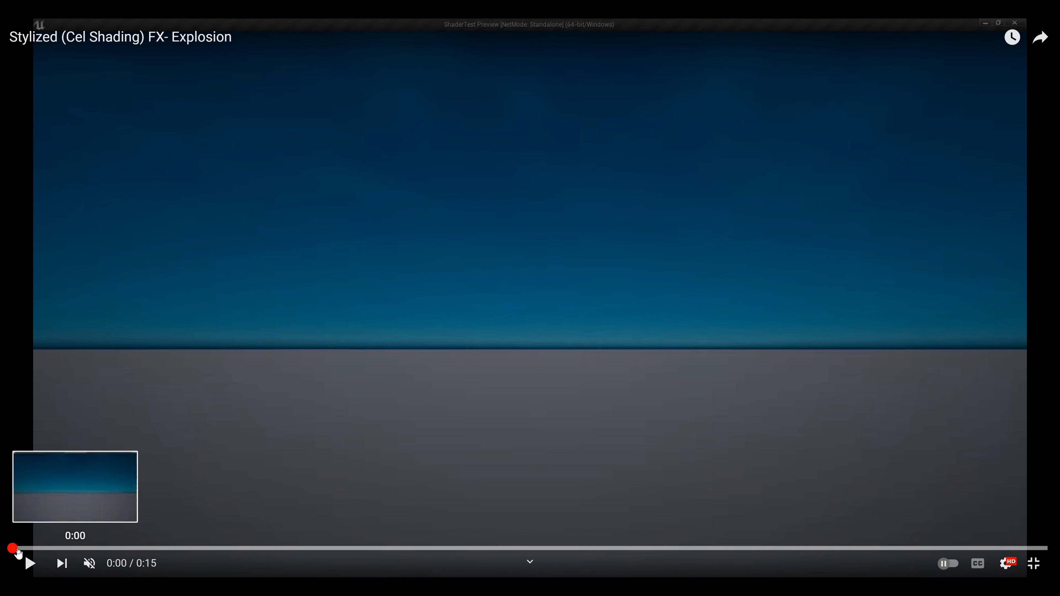
Step: Examine the energy charge-up from 0:00 to 0:02, and play on through the explosion to the smoke debris at 0:06
{"action": "left_click_drag", "start_coordinate": [17, 550], "coordinate": [61, 560]}
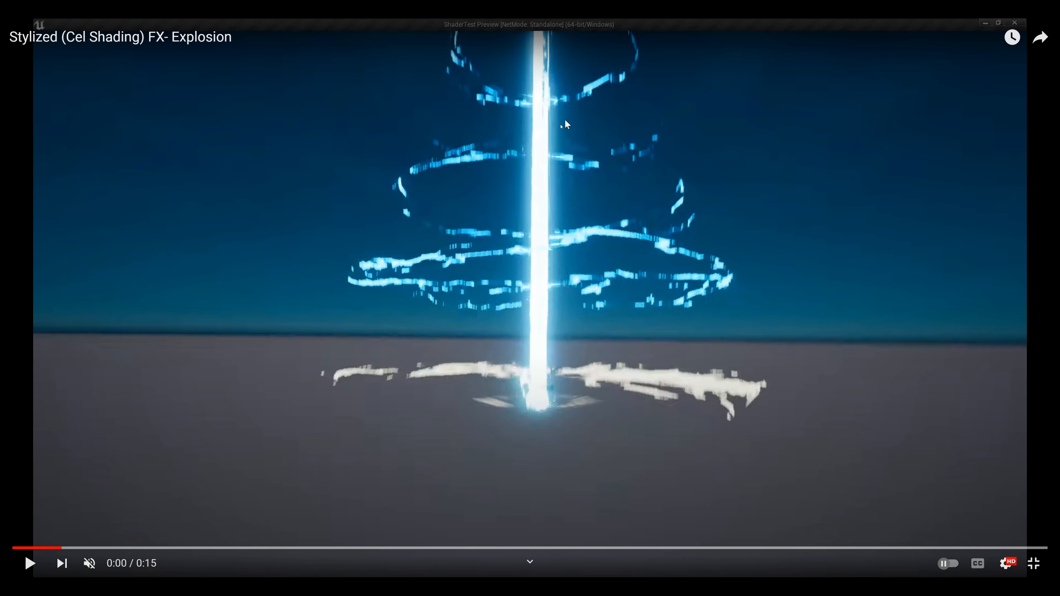
{"action": "left_click", "coordinate": [29, 564]}
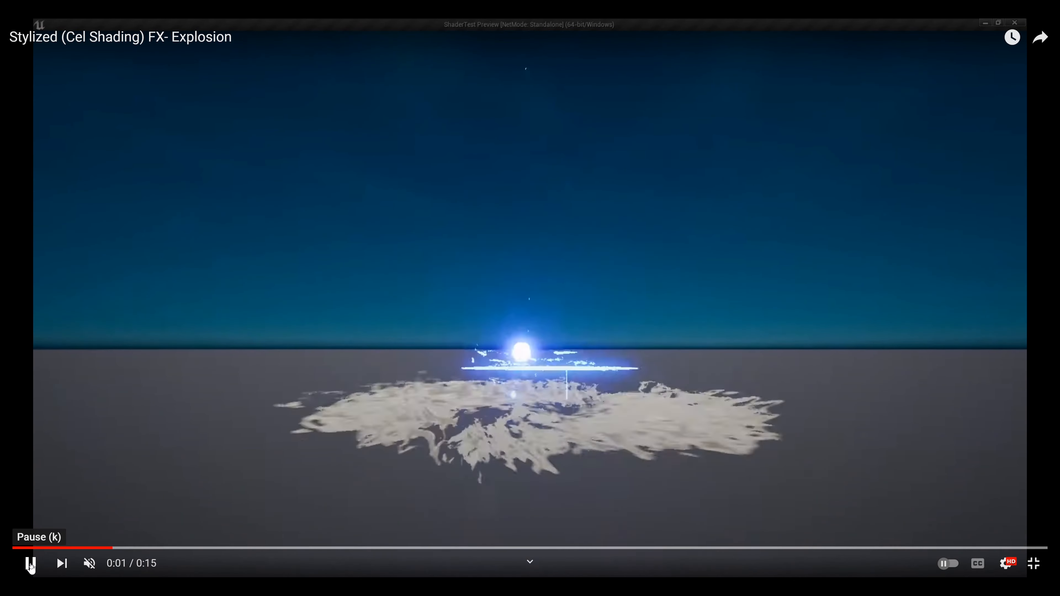
{"action": "left_click", "coordinate": [30, 565]}
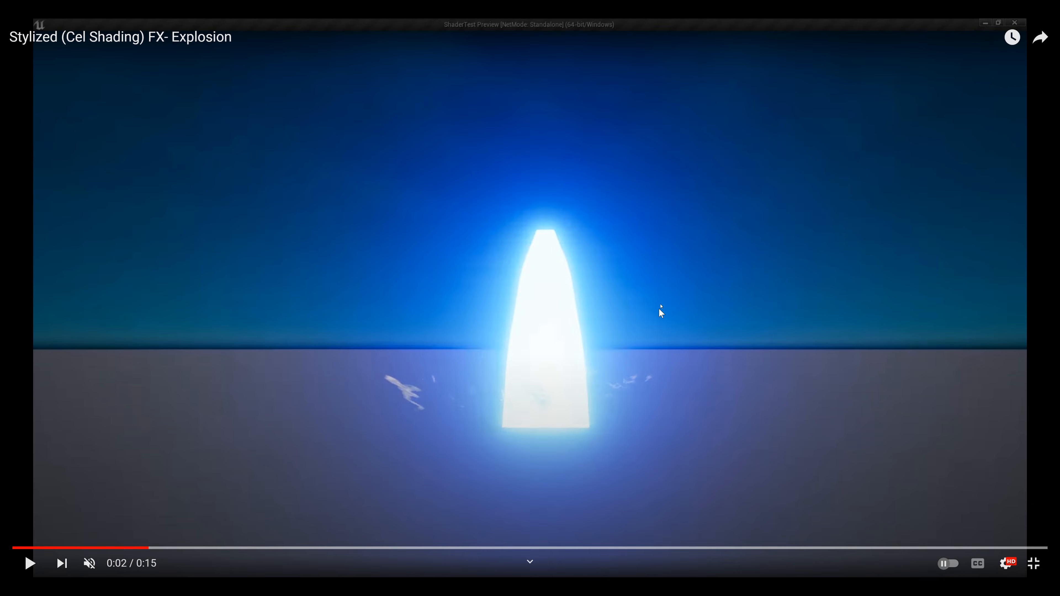
{"action": "left_click", "coordinate": [26, 564]}
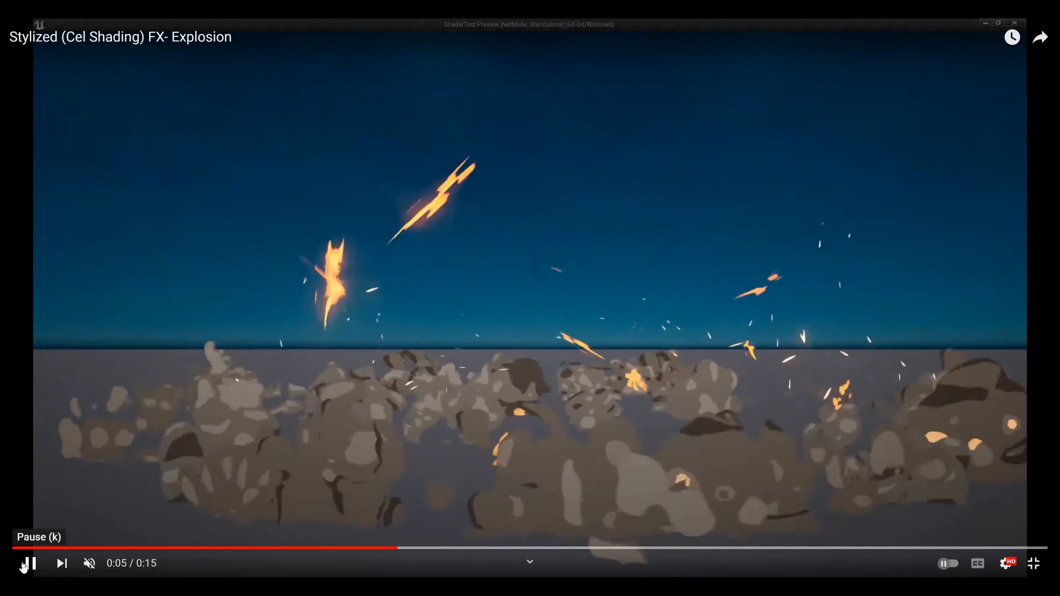
{"action": "left_click", "coordinate": [26, 565]}
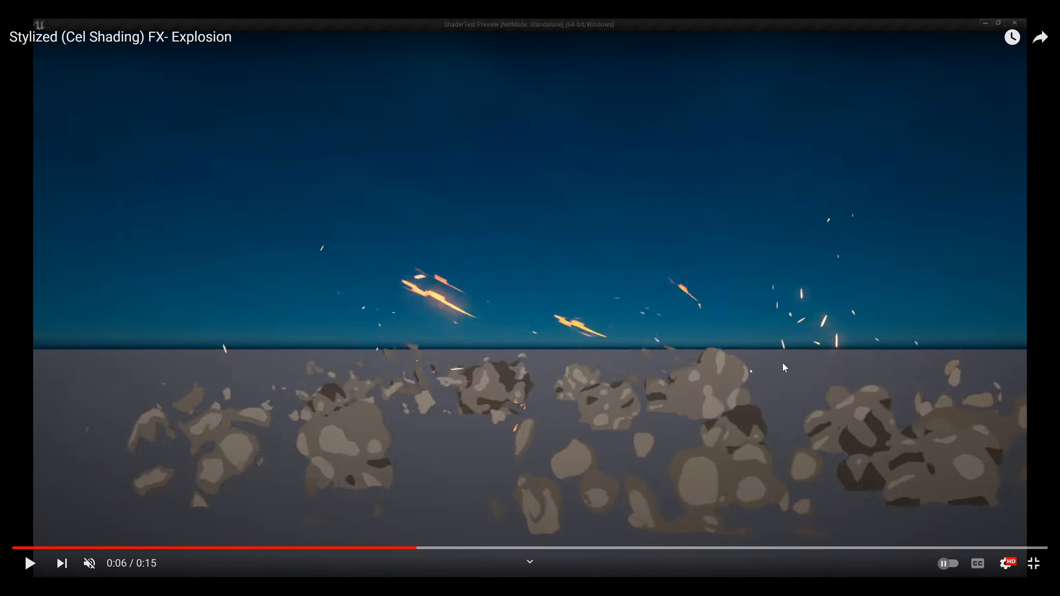
Step: Replay the explosion's aftermath to study how the sparks and smoke dissipate, and pause at 0:08
{"action": "left_click", "coordinate": [27, 564]}
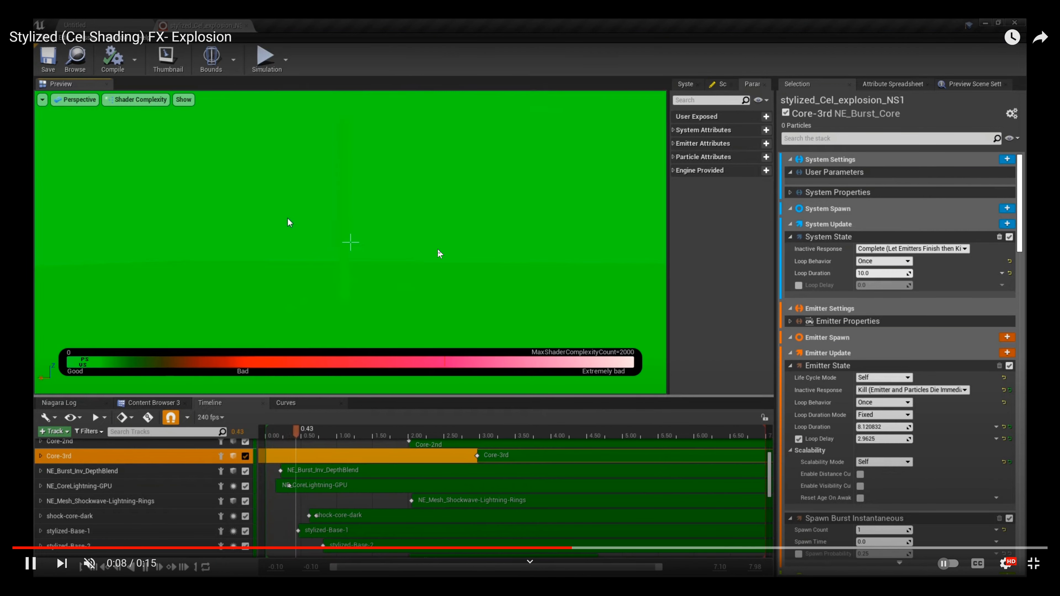
{"action": "left_click", "coordinate": [438, 253]}
{"action": "left_click", "coordinate": [411, 548]}
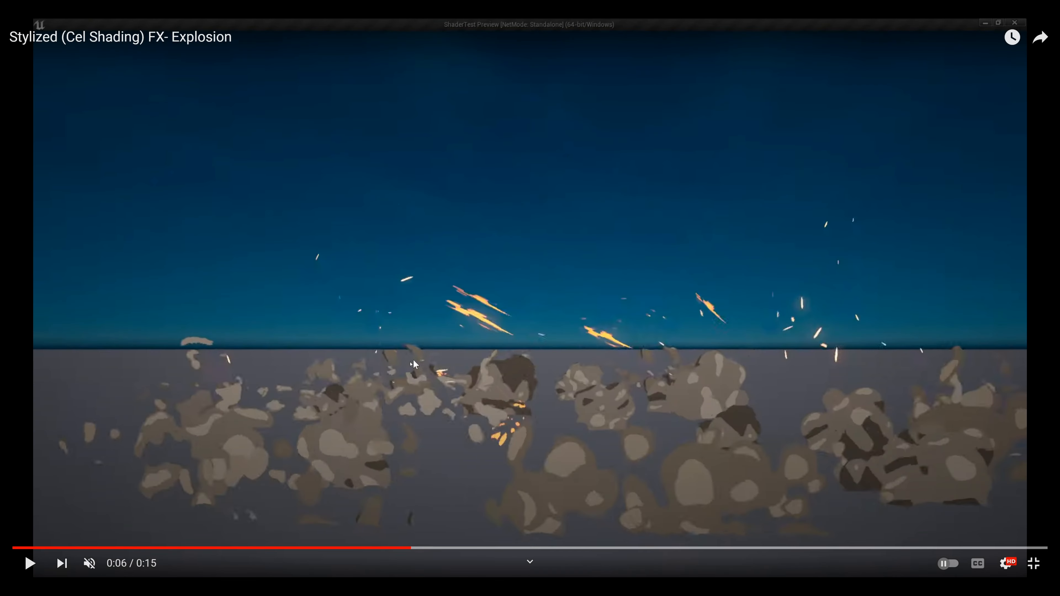
{"action": "left_click", "coordinate": [321, 548]}
{"action": "left_click", "coordinate": [673, 197]}
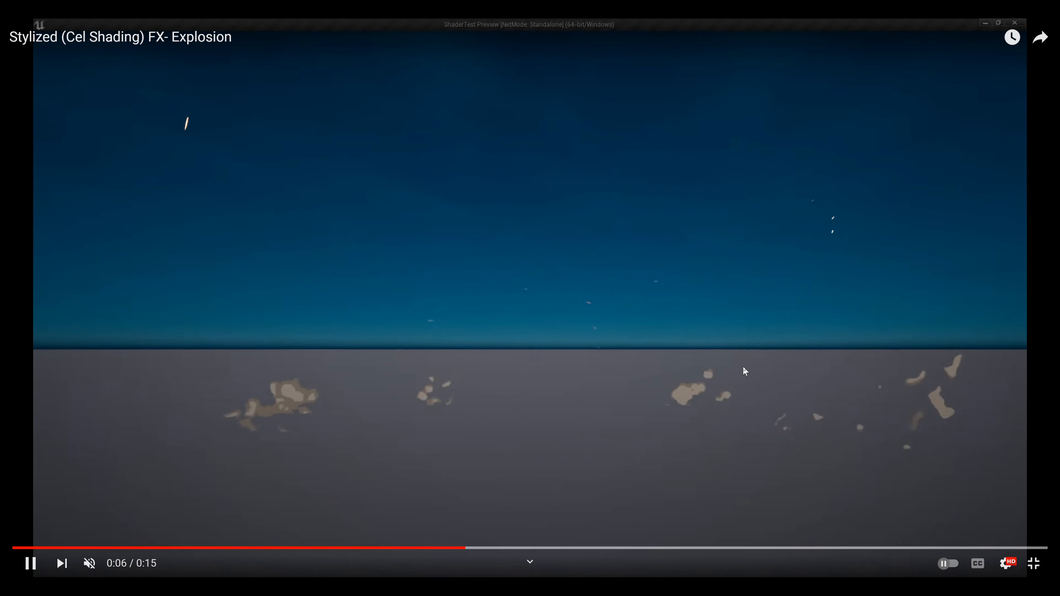
{"action": "left_click", "coordinate": [30, 564]}
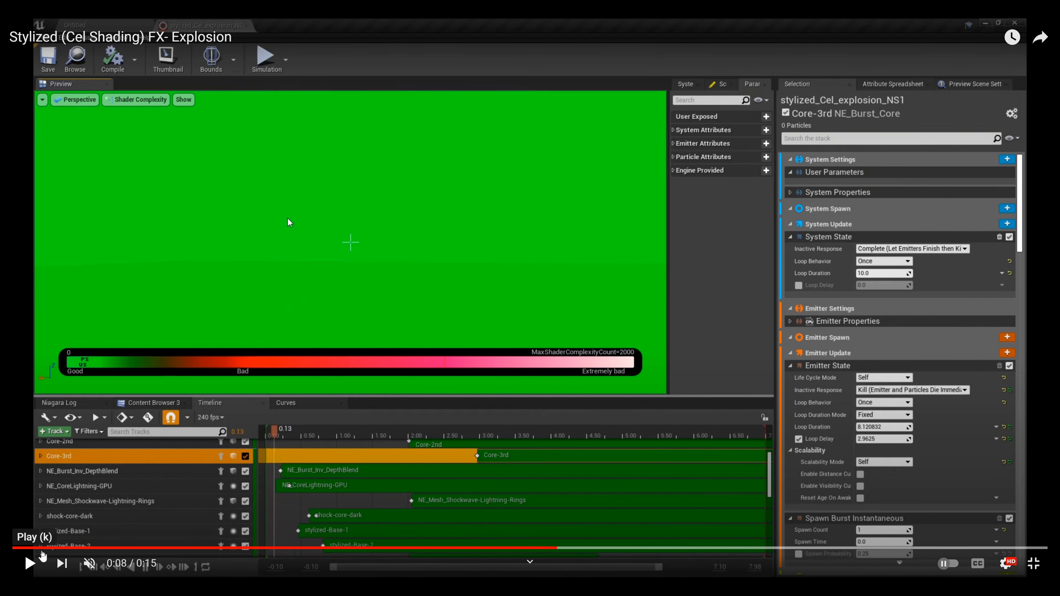
Step: Replay the whole explosion effect from its start and pause on the dissolving smoke at 0:06
{"action": "left_click", "coordinate": [33, 548]}
{"action": "left_click", "coordinate": [462, 355]}
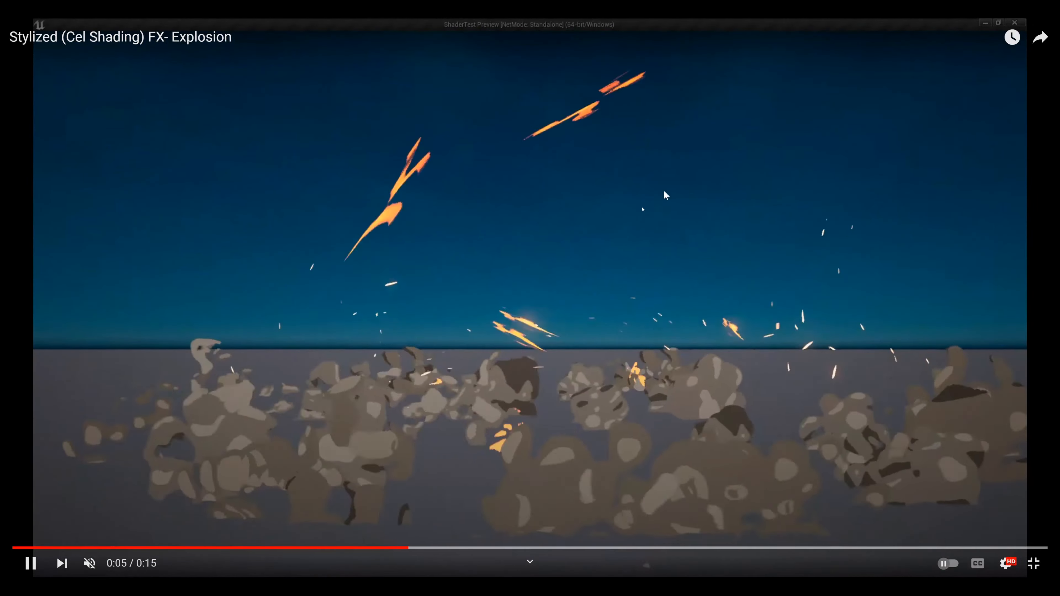
{"action": "left_click", "coordinate": [227, 445]}
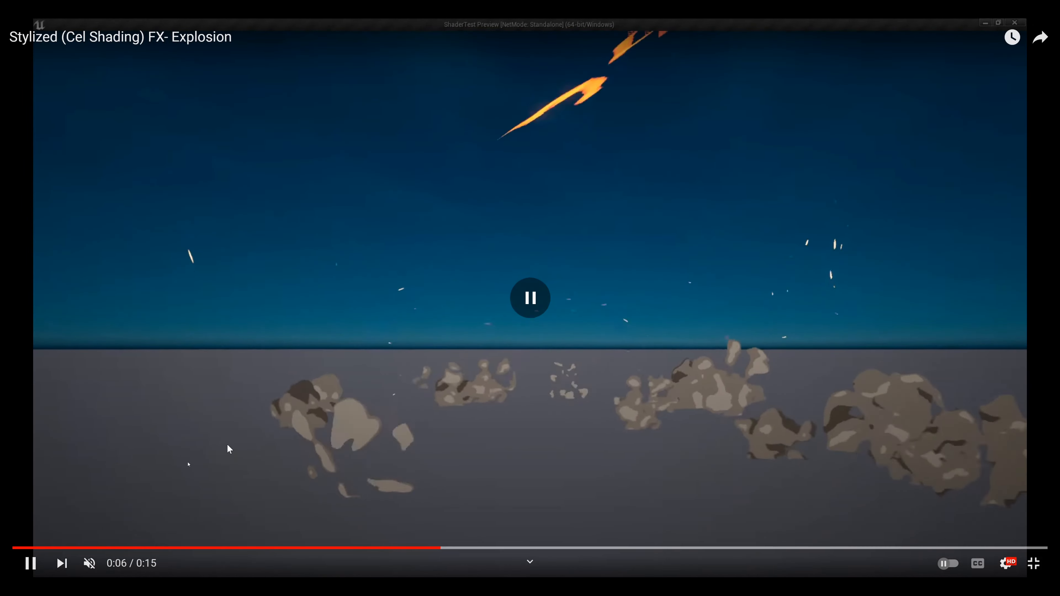
Step: Examine the build-up at 0:01 and the impact at 0:02, stopping on the frame where lightning surrounds the glowing dome
{"action": "left_click", "coordinate": [103, 549]}
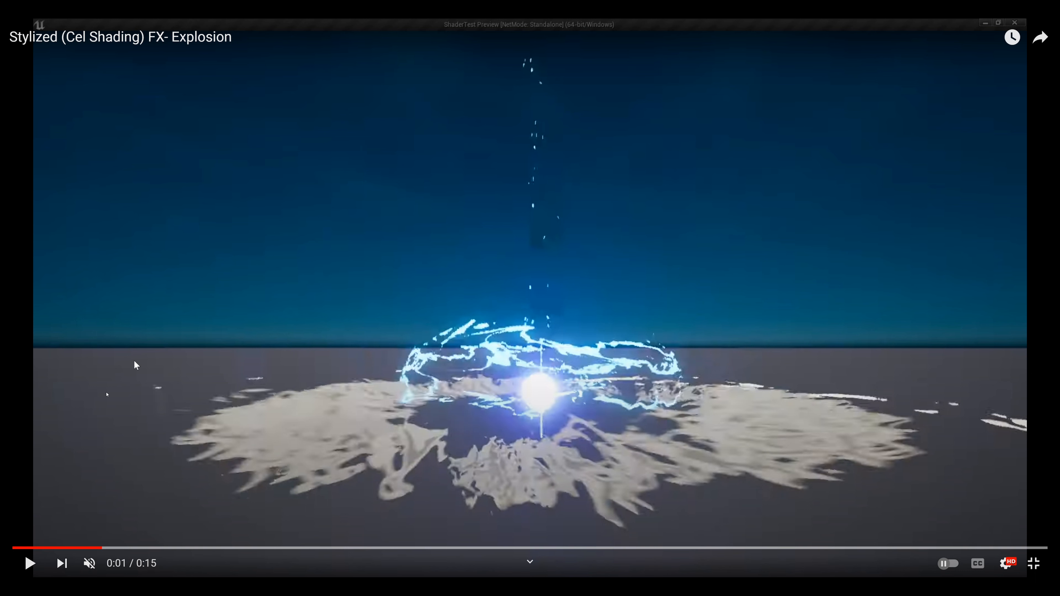
{"action": "left_click", "coordinate": [28, 564]}
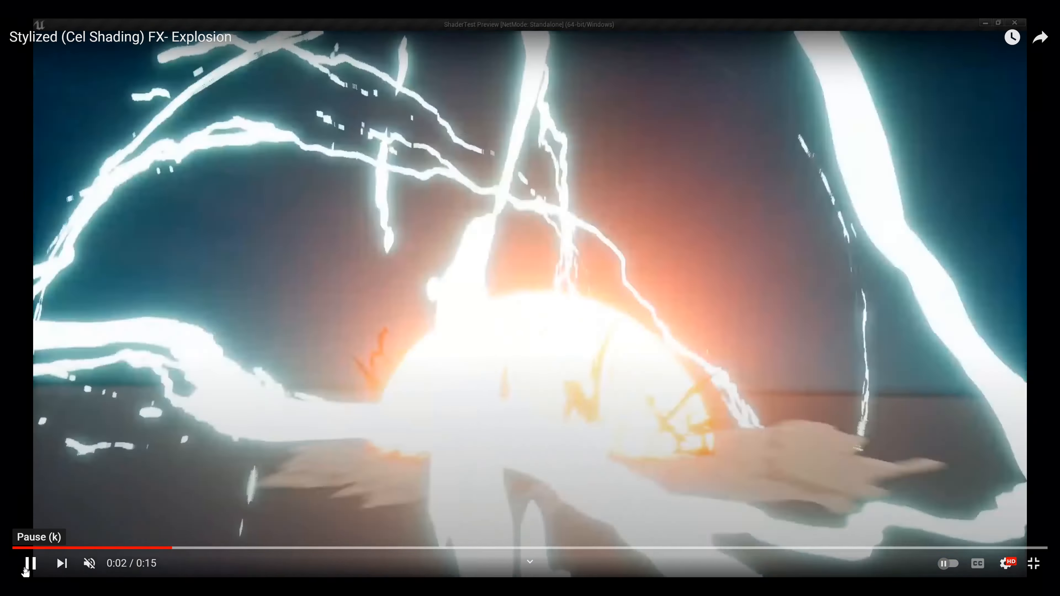
{"action": "left_click", "coordinate": [25, 571]}
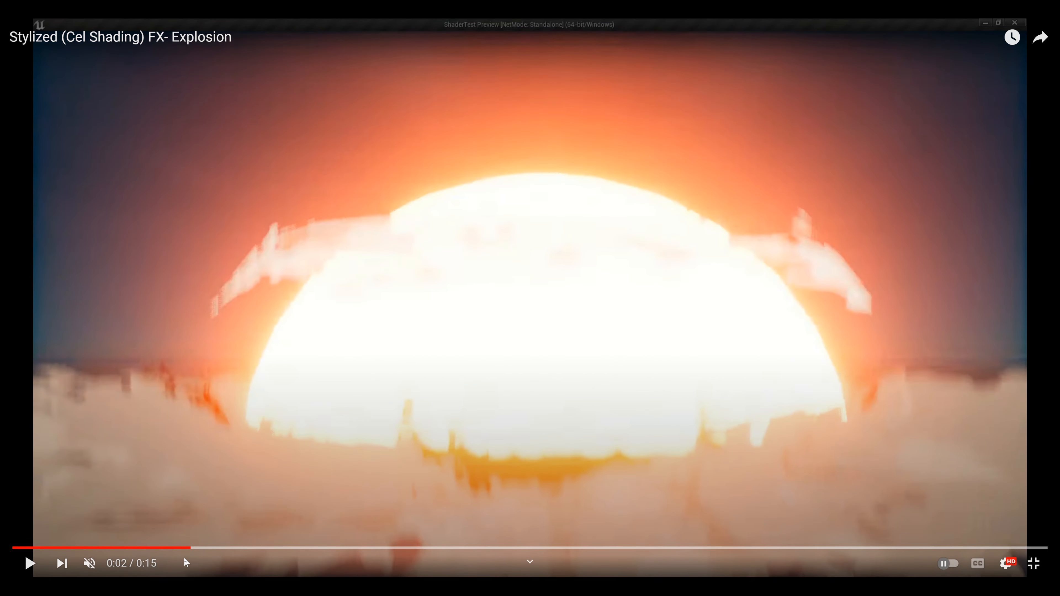
{"action": "left_click", "coordinate": [180, 549]}
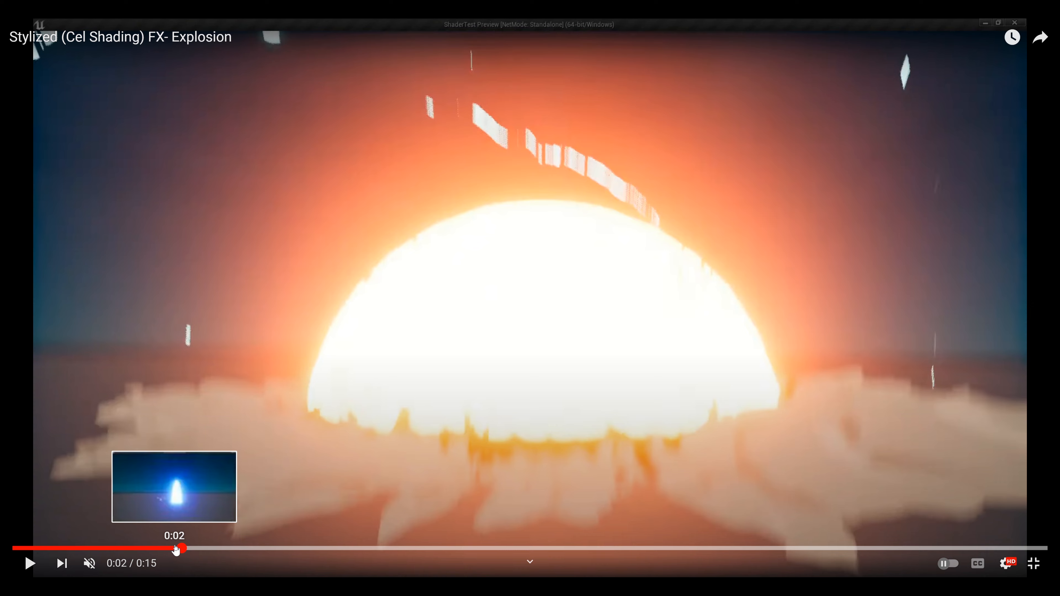
{"action": "left_click", "coordinate": [175, 548]}
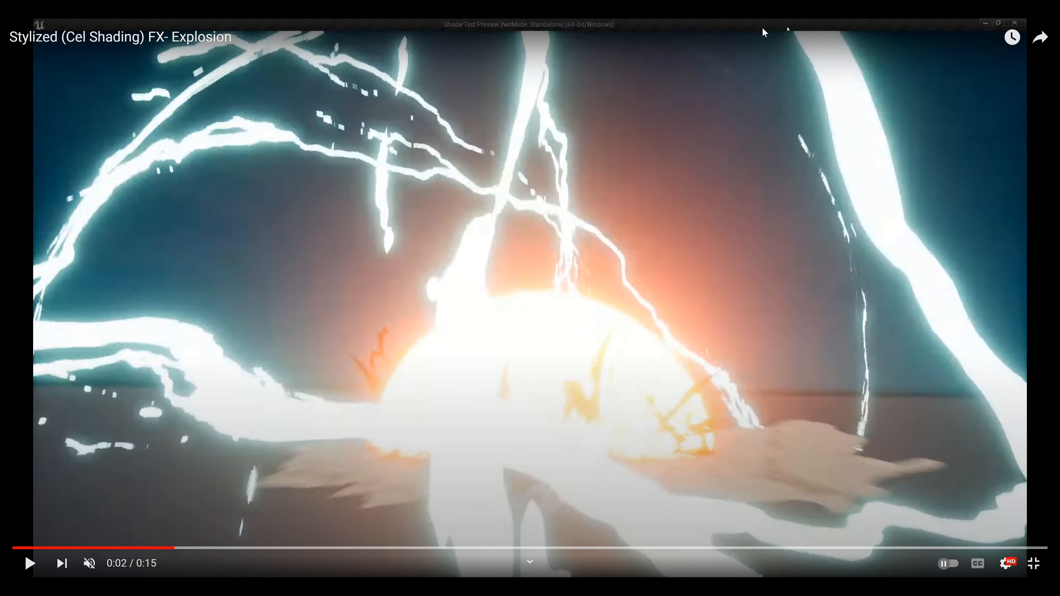
Step: Show the stylized explosion video in full screen and replay it from the beginning
{"action": "left_click", "coordinate": [158, 548]}
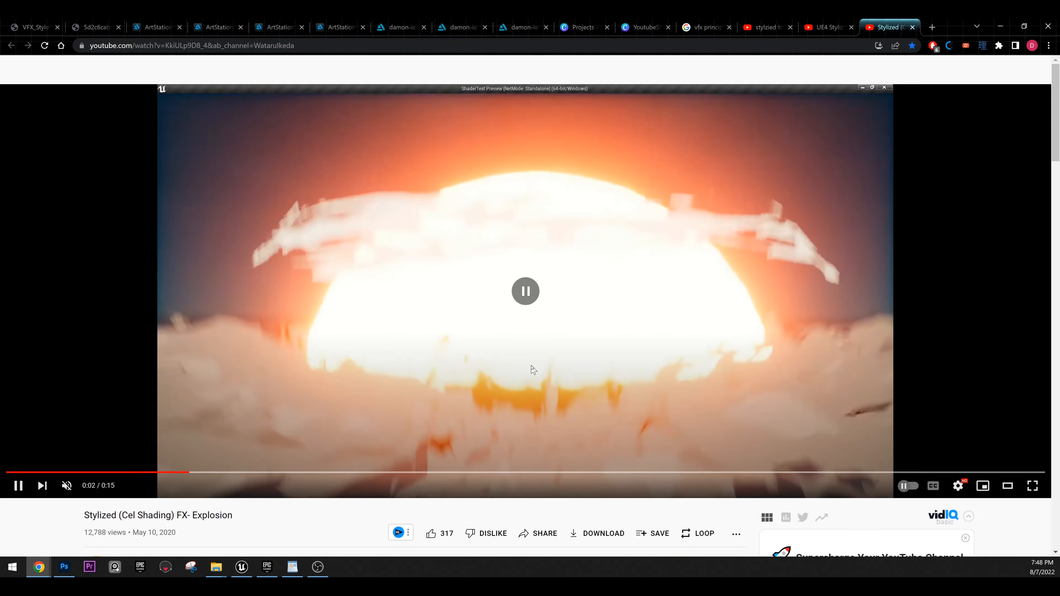
{"action": "double_click", "coordinate": [407, 309]}
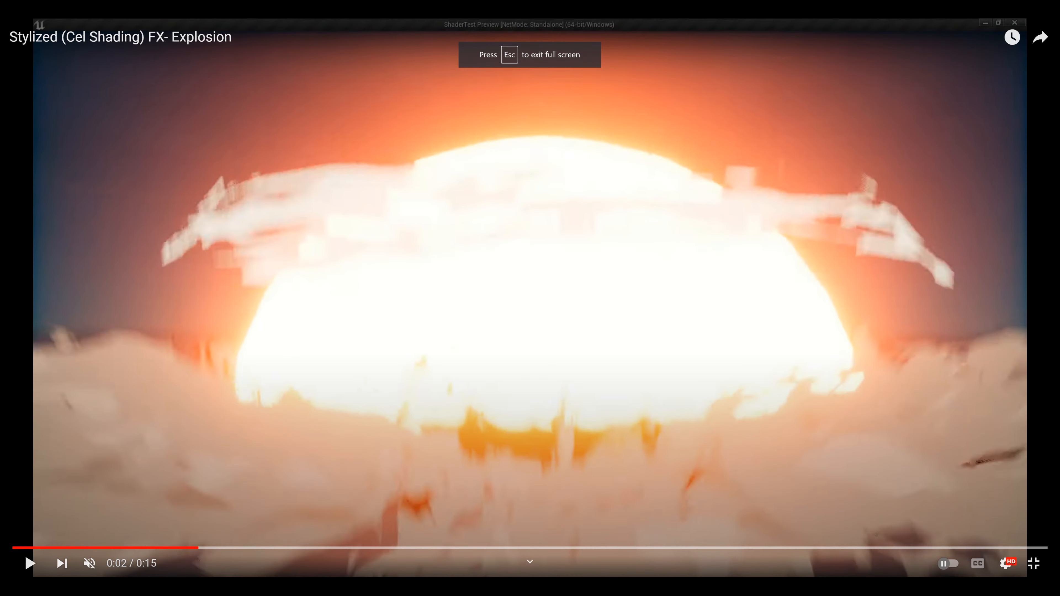
{"action": "key", "text": "Left"}
{"action": "key", "text": "space"}
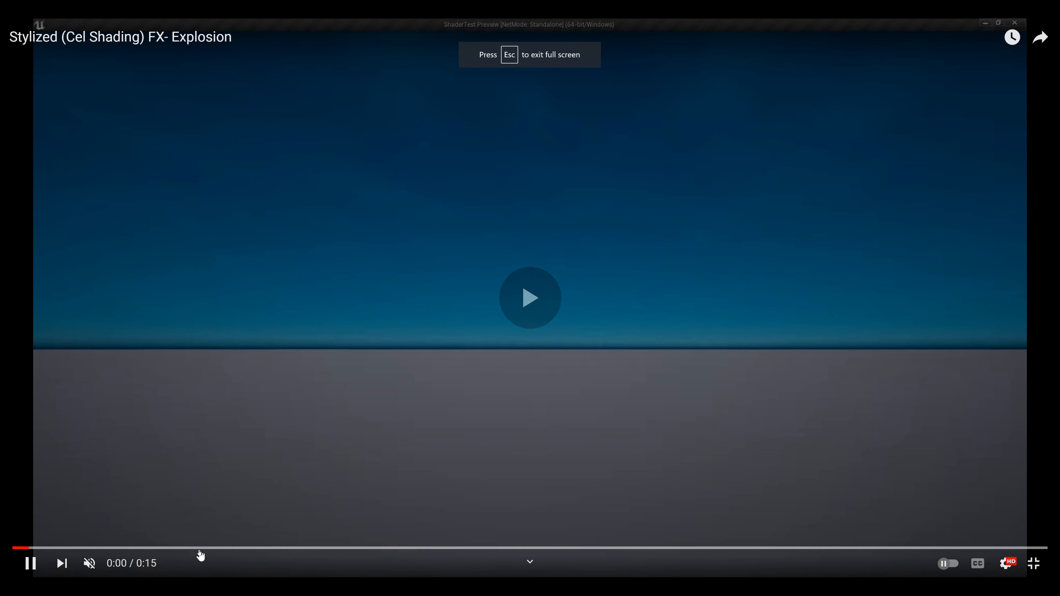
Step: Play the first two seconds of the explosion video in short bursts, pausing to examine each phase of the initial blast
{"action": "key", "text": "space"}
{"action": "key", "text": "space"}
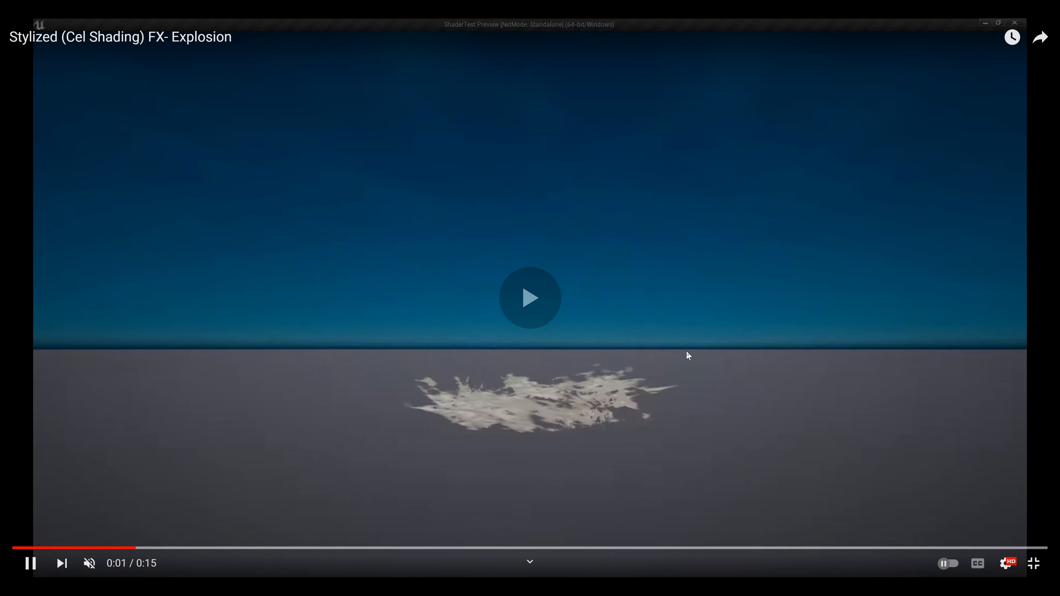
{"action": "key", "text": "space"}
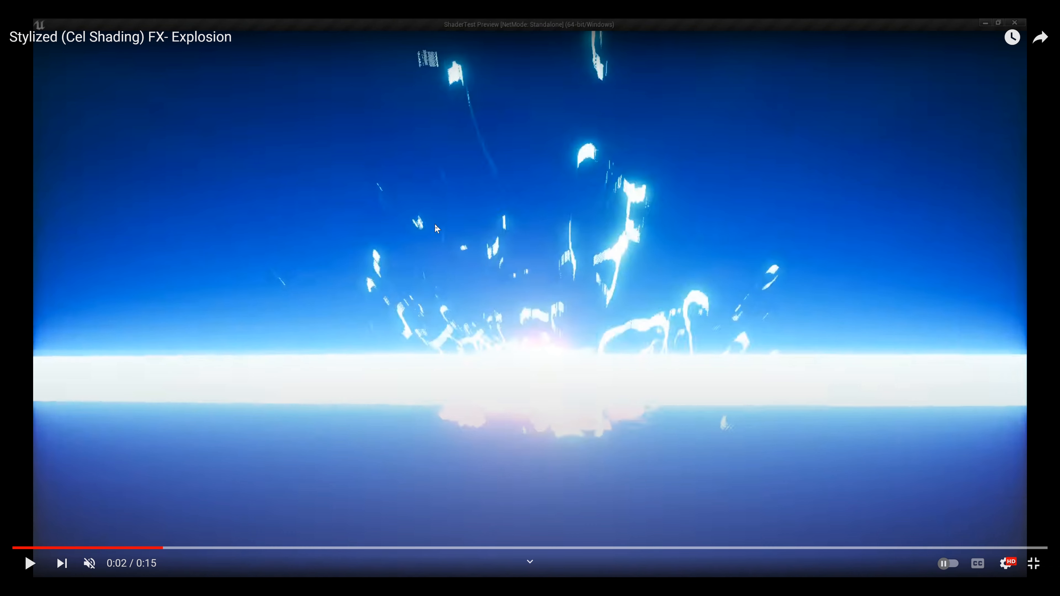
{"action": "key", "text": "space"}
{"action": "key", "text": "space"}
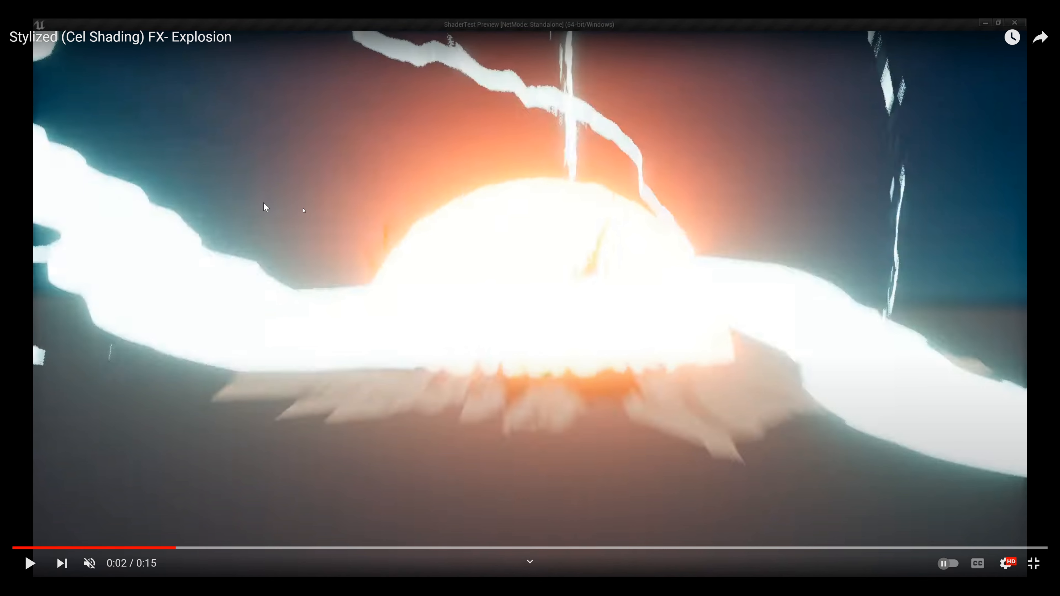
{"action": "key", "text": "space"}
{"action": "key", "text": "space"}
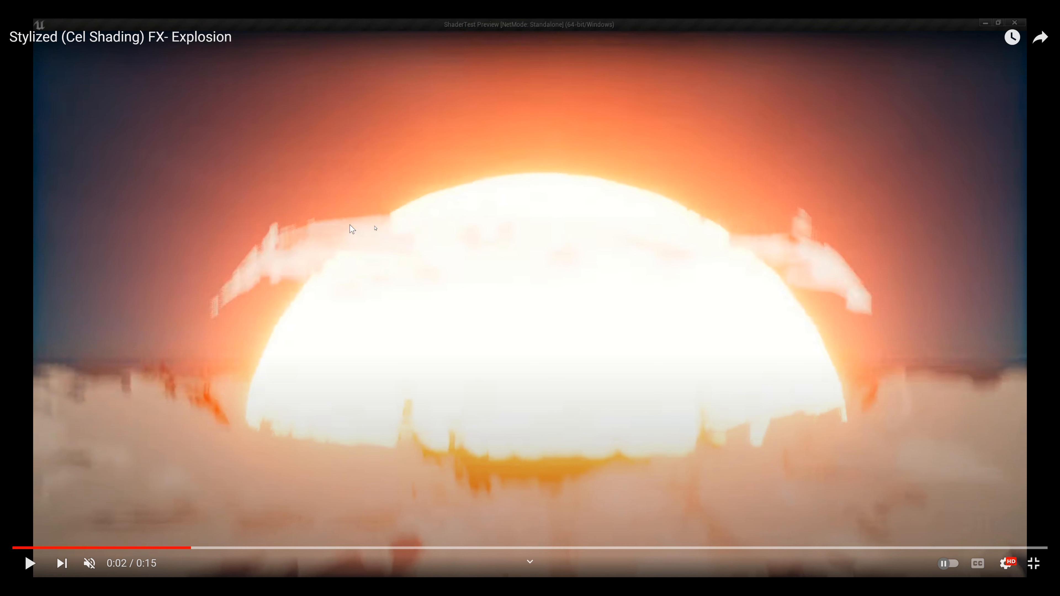
Step: Play the video in short bursts from 0:02 to 0:05, pausing to examine the explosion's core, flames and smoke
{"action": "left_click", "coordinate": [415, 217]}
{"action": "left_click", "coordinate": [553, 417]}
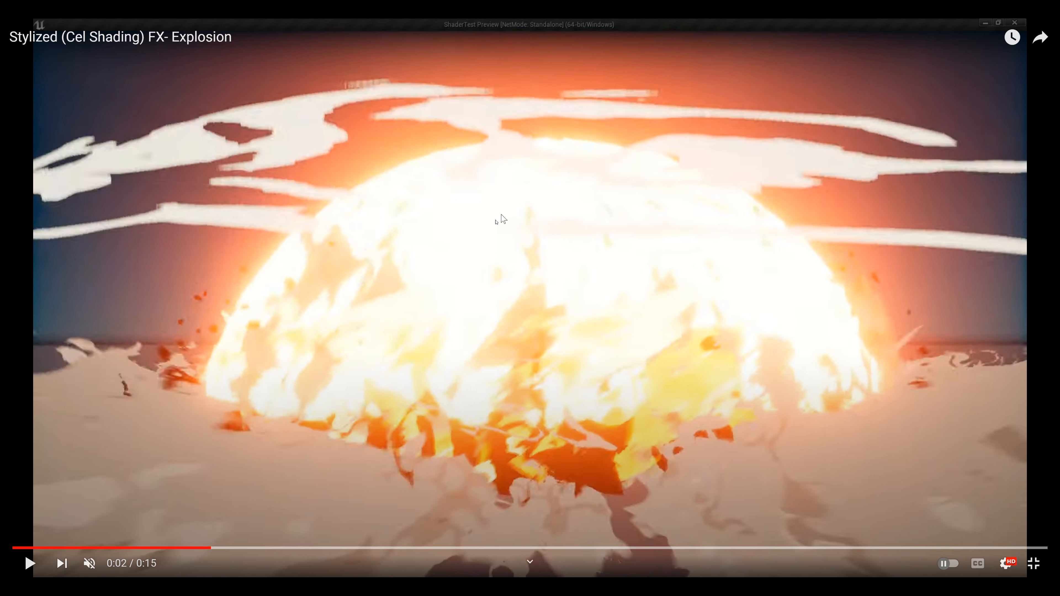
{"action": "left_click", "coordinate": [488, 244]}
{"action": "left_click", "coordinate": [488, 246]}
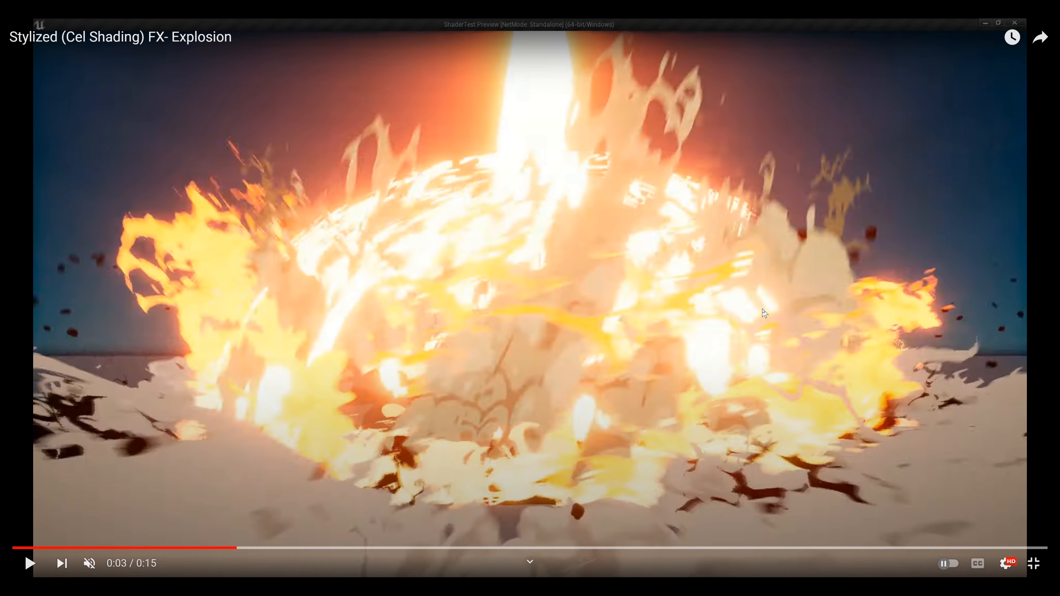
{"action": "left_click", "coordinate": [547, 350]}
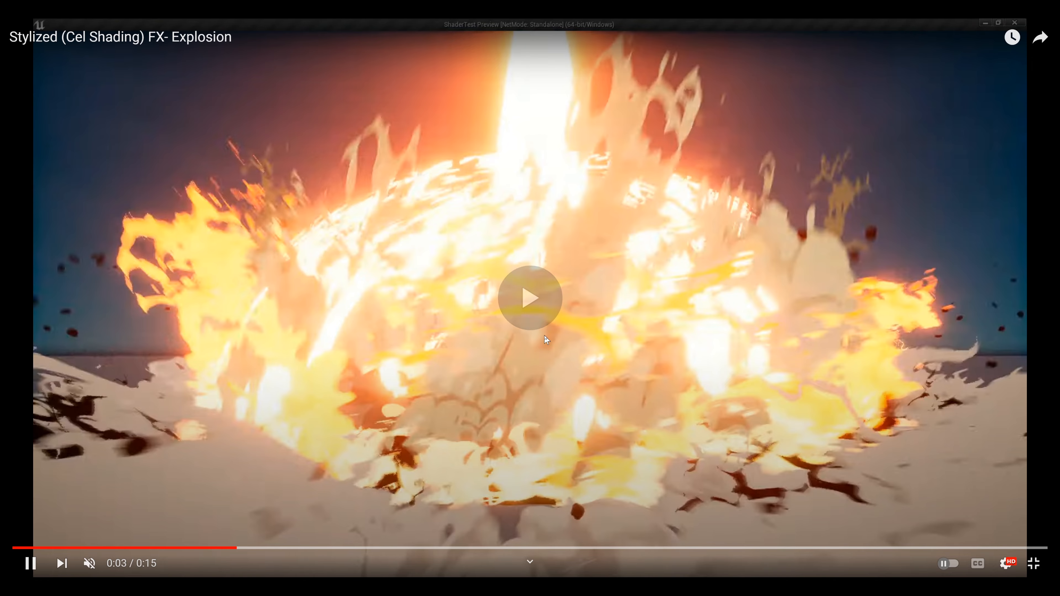
{"action": "left_click", "coordinate": [643, 259]}
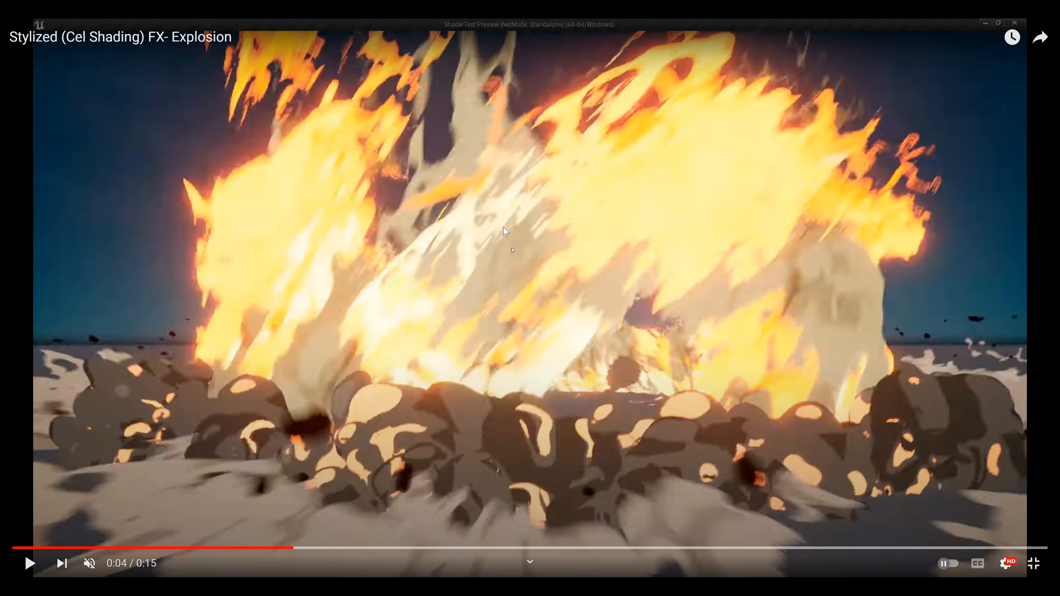
{"action": "left_click", "coordinate": [497, 274]}
{"action": "left_click", "coordinate": [372, 169]}
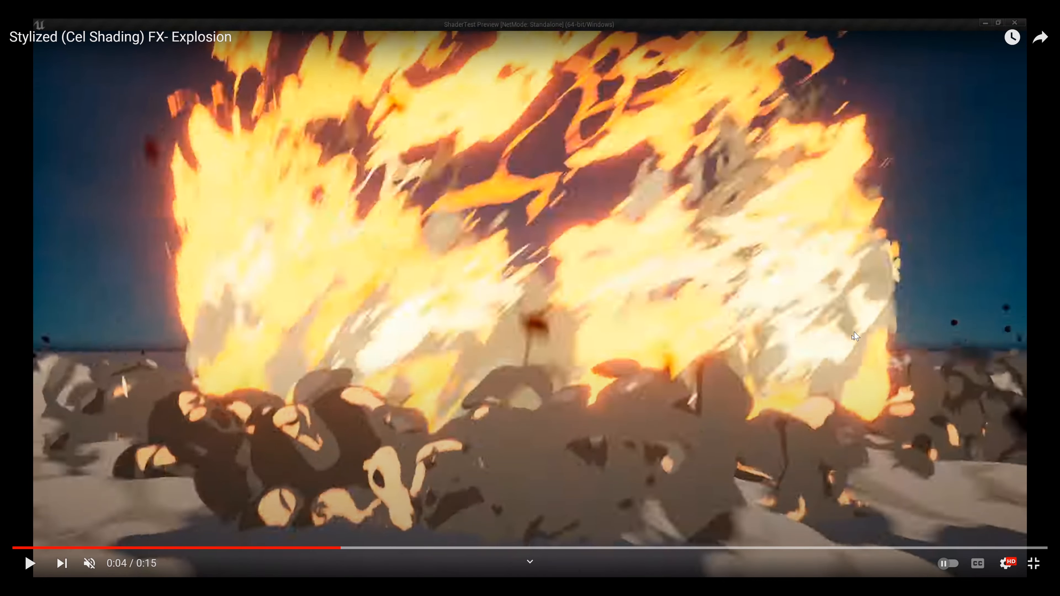
{"action": "left_click", "coordinate": [464, 271]}
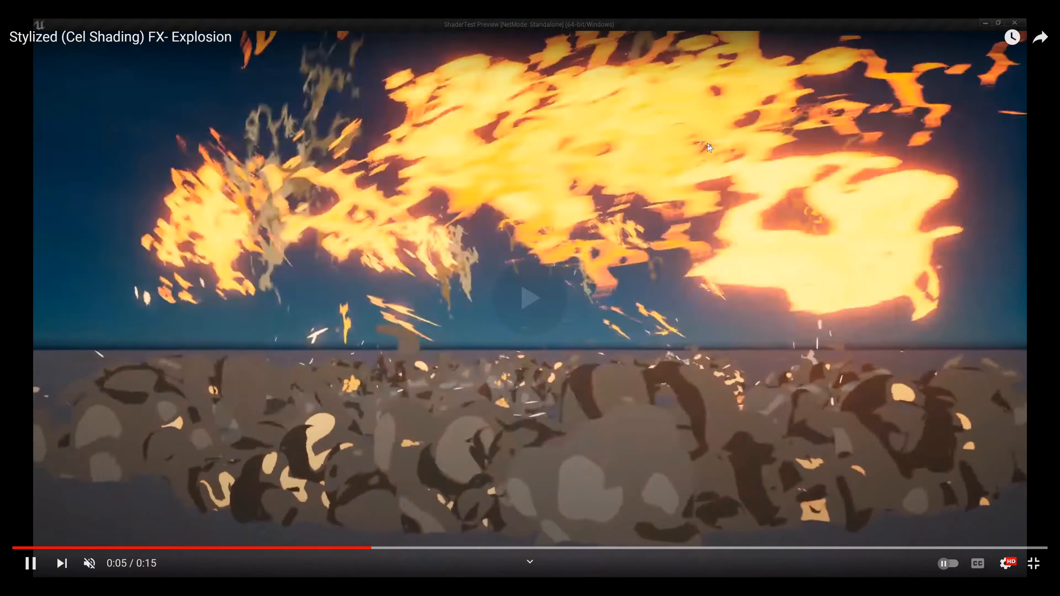
{"action": "left_click", "coordinate": [463, 271]}
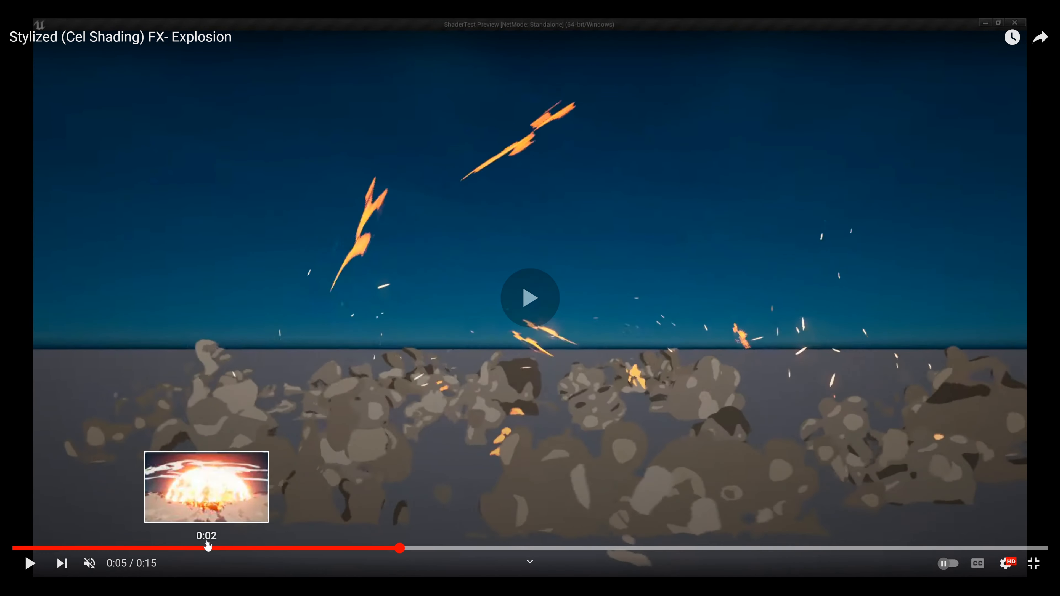
Step: Return the video to 0:02 to re-examine the fiery burst, and play on to the shader complexity view at 0:08
{"action": "left_click", "coordinate": [207, 547]}
{"action": "left_click", "coordinate": [369, 344]}
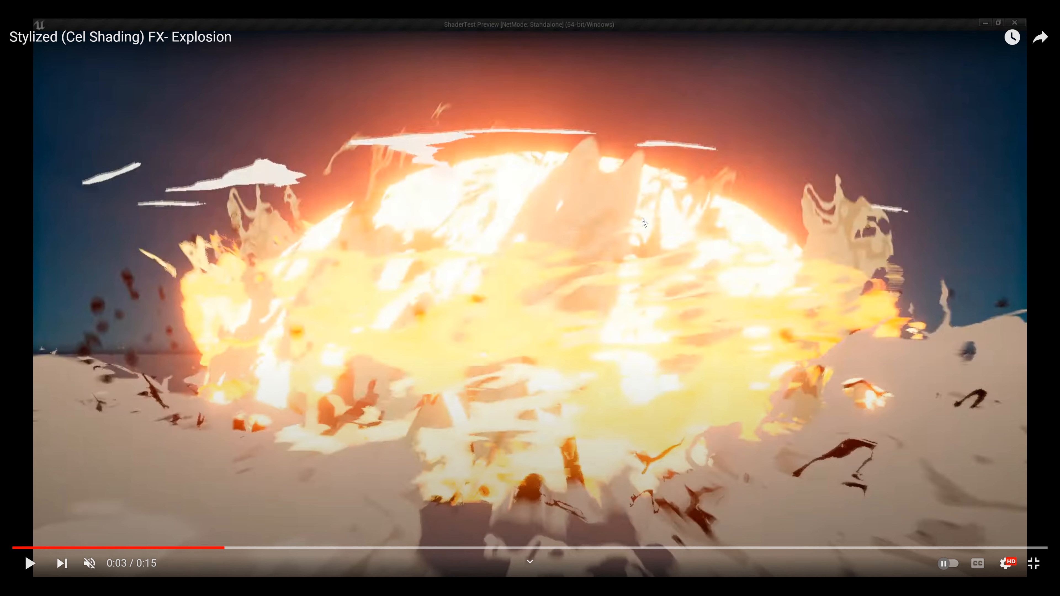
{"action": "left_click", "coordinate": [620, 222]}
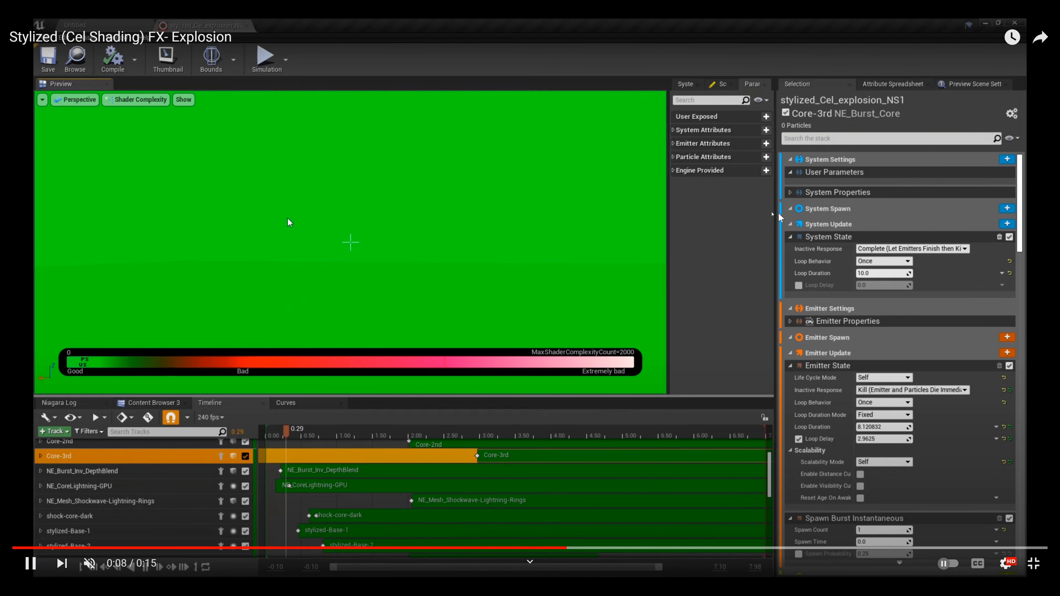
{"action": "left_click", "coordinate": [751, 202]}
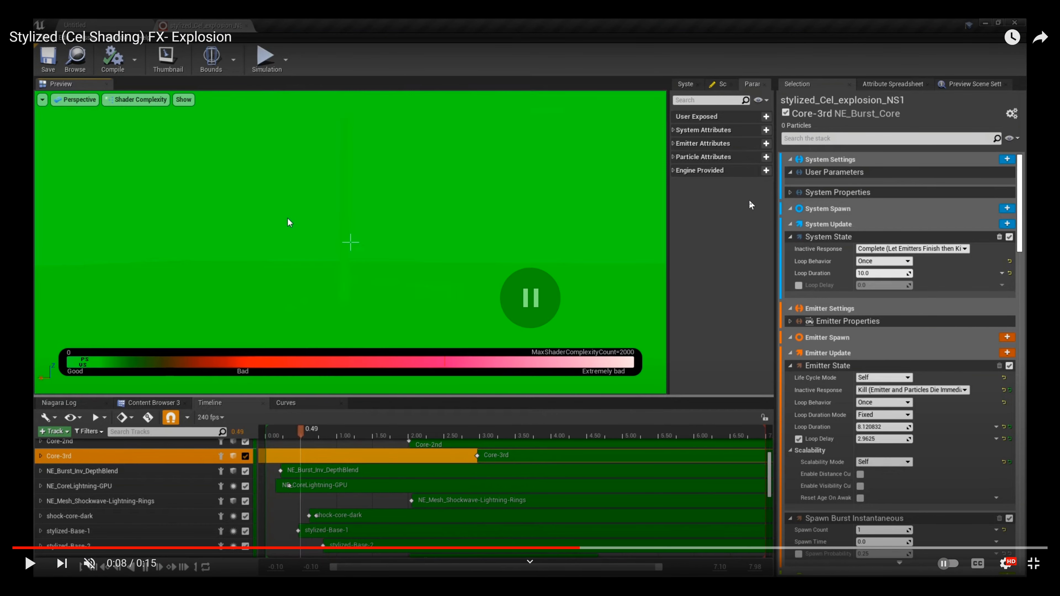
Step: Leave full screen, play the shader complexity segment up to 0:12 and check the video's description
{"action": "left_click", "coordinate": [1034, 564]}
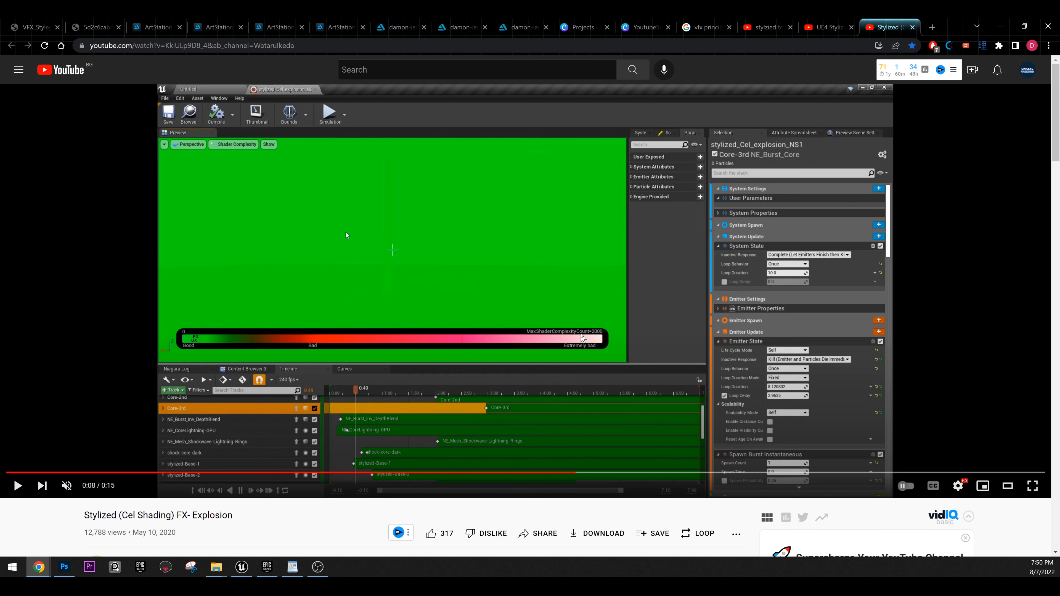
{"action": "left_click", "coordinate": [346, 233]}
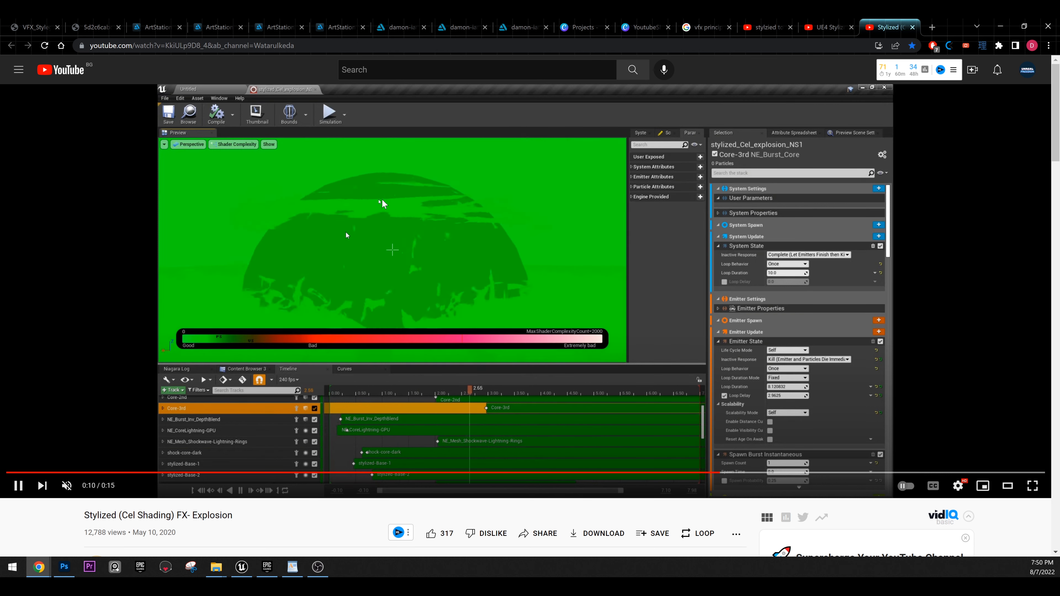
{"action": "left_click", "coordinate": [347, 233]}
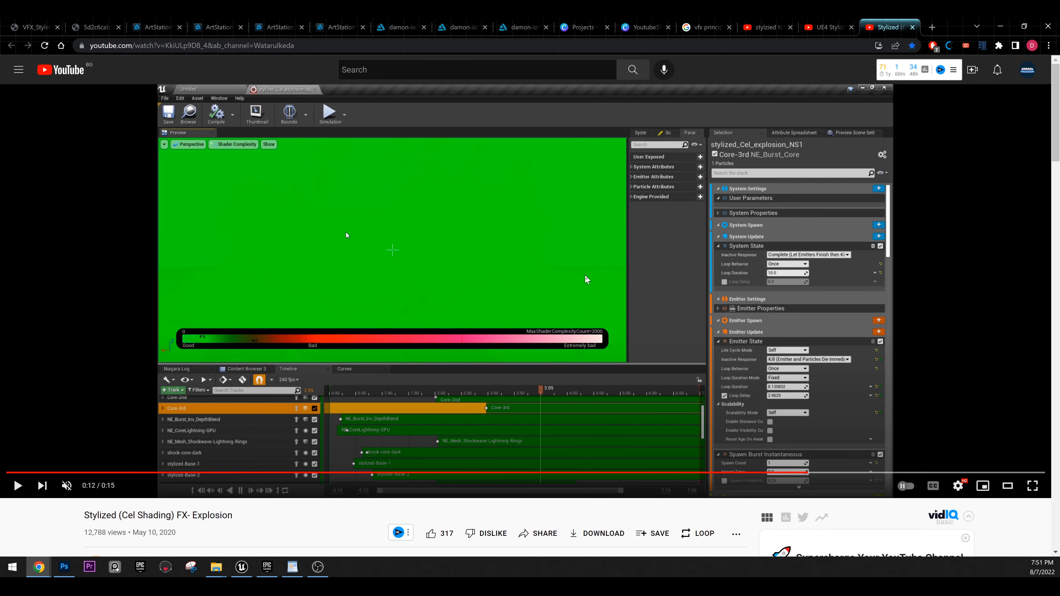
{"action": "scroll", "coordinate": [583, 282], "scroll_direction": "down", "scroll_amount": 3}
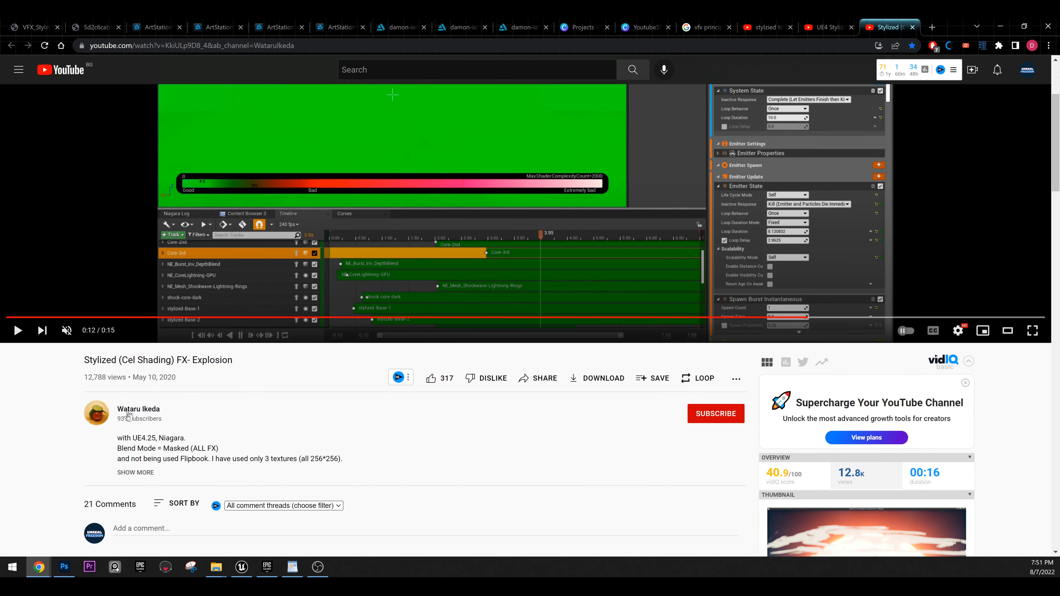
{"action": "scroll", "coordinate": [345, 232], "scroll_direction": "up", "scroll_amount": 3}
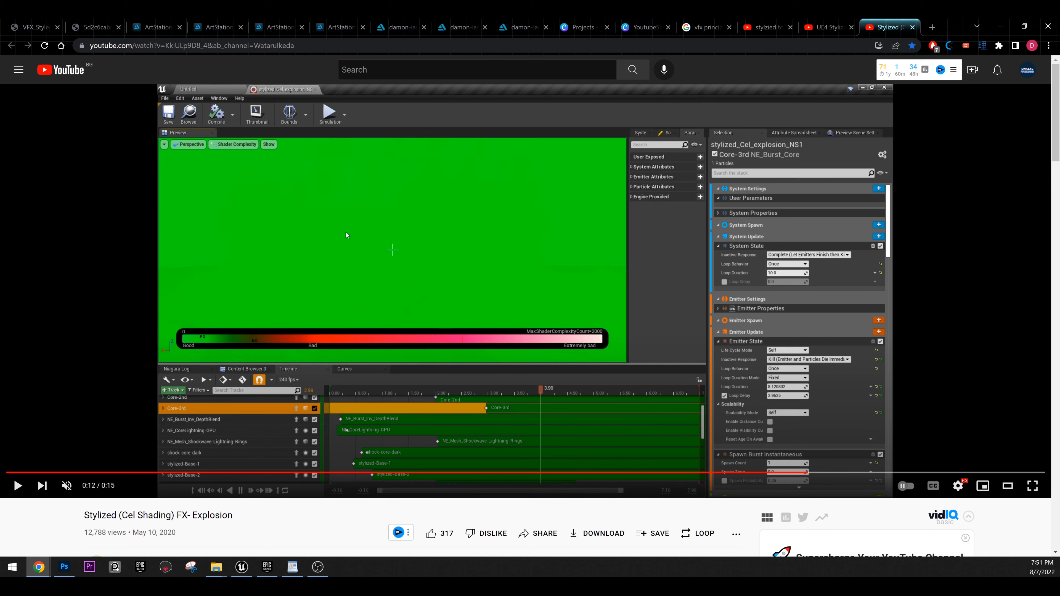
Step: Switch to Unreal Editor and select the NS_GroundSkill effect in the level viewport
{"action": "key", "text": "alt+Tab"}
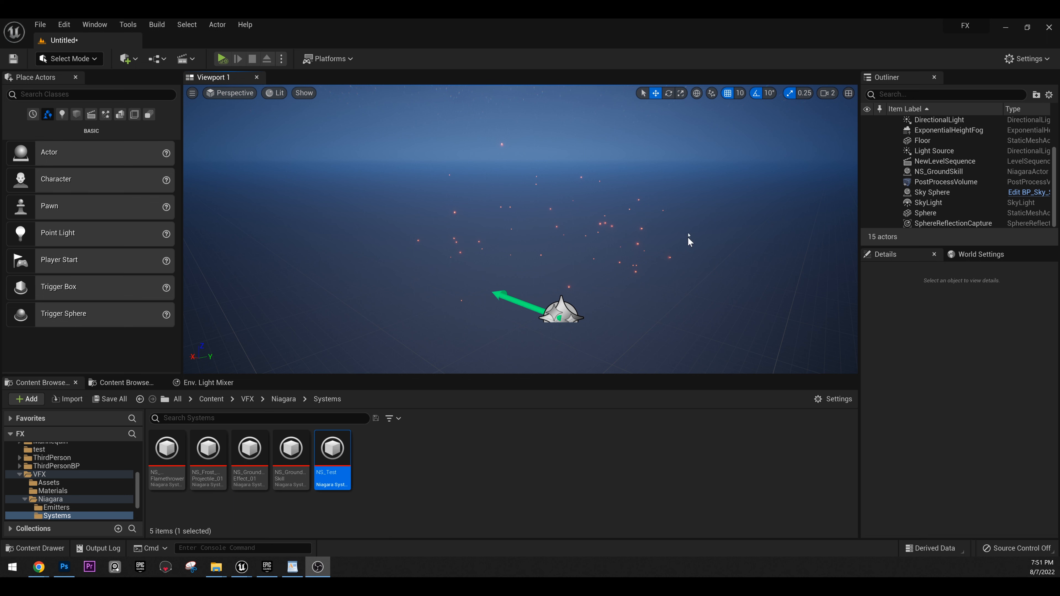
{"action": "right_click_drag", "start_coordinate": [588, 305], "coordinate": [582, 302]}
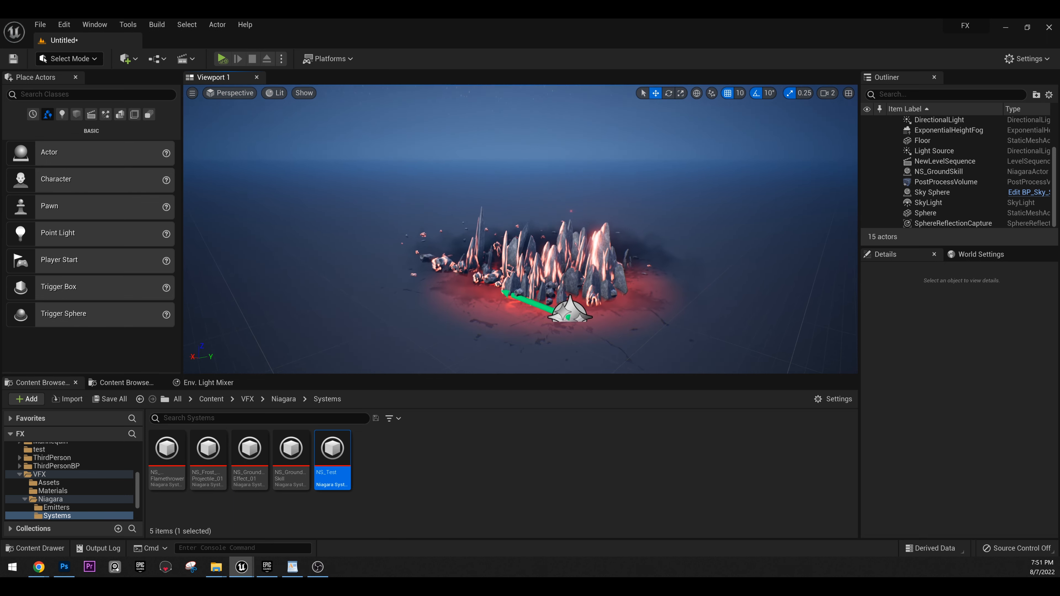
{"action": "left_click", "coordinate": [573, 316]}
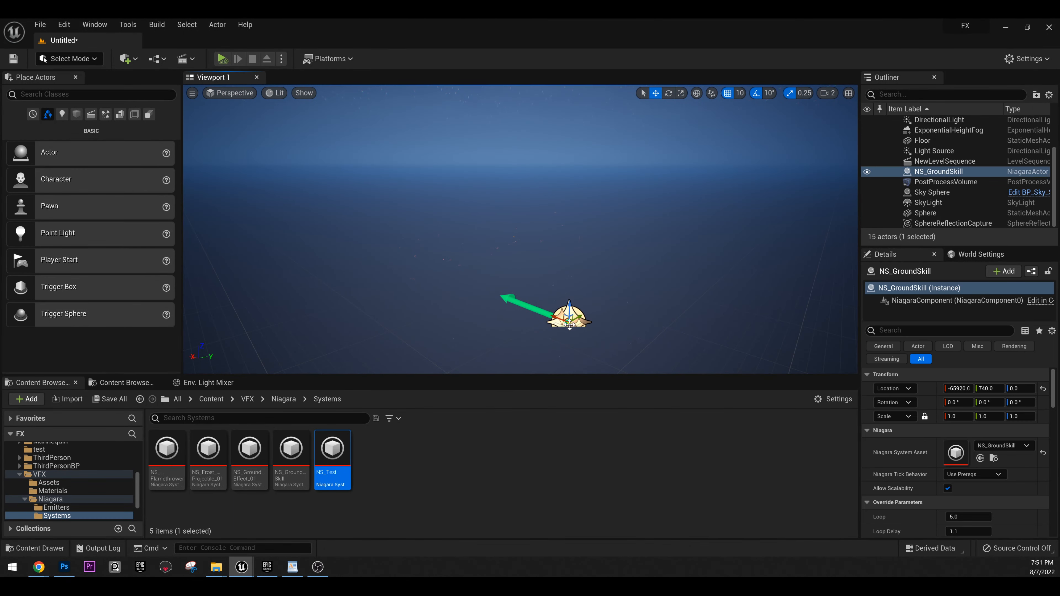
{"action": "key", "text": "g"}
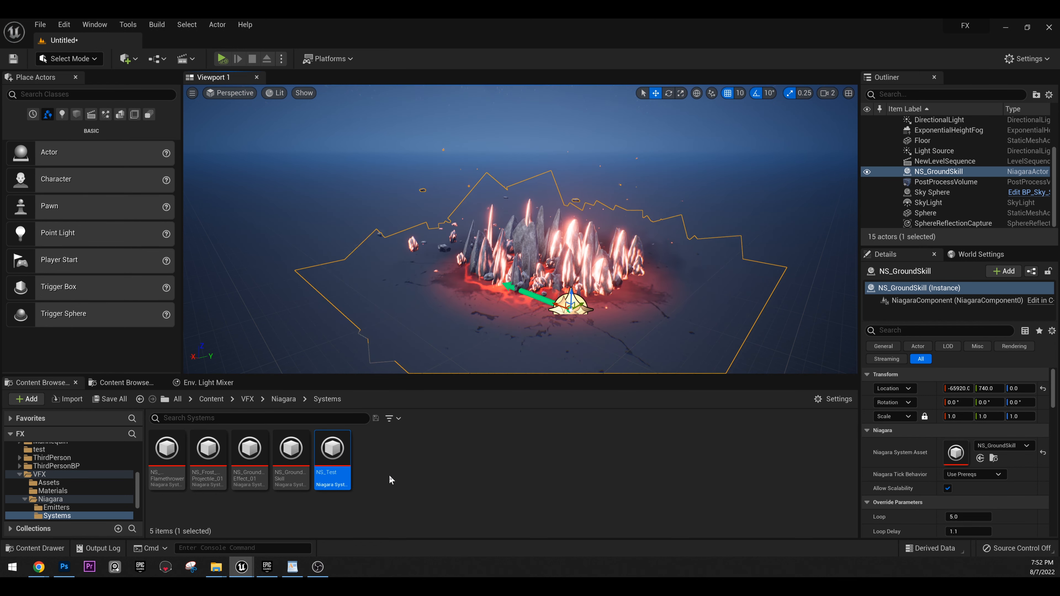
Step: Select the NS_GroundSkill asset in the Systems folder and bring up its Niagara system editor
{"action": "left_click", "coordinate": [295, 454]}
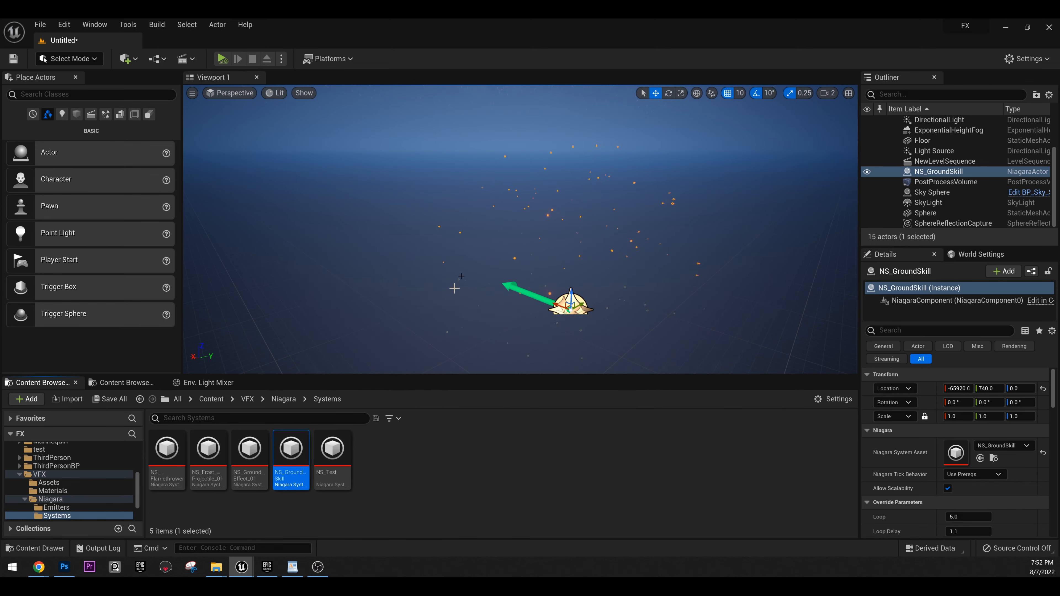
{"action": "mouse_move", "coordinate": [278, 453]}
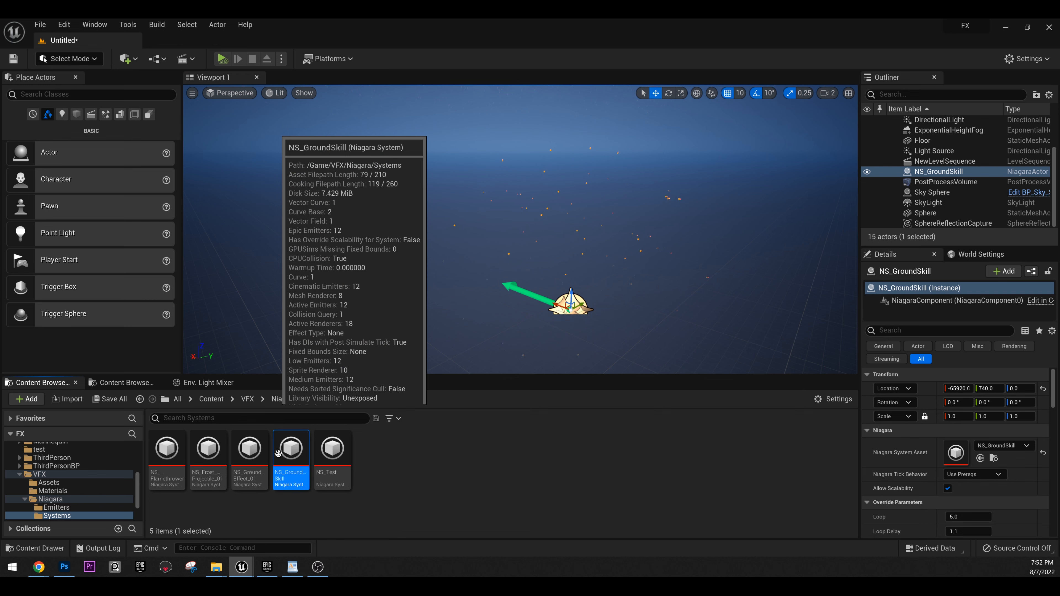
{"action": "left_click", "coordinate": [249, 565]}
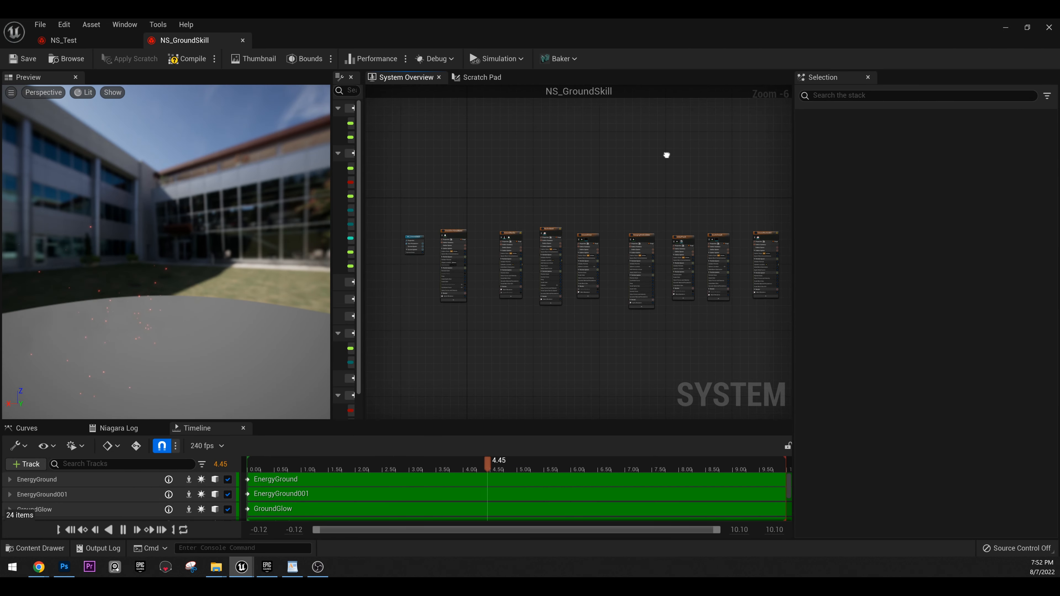
Step: Look over the emitters in the NS_GroundSkill system overview and select the OmnidirectionalBurst emitter
{"action": "scroll", "coordinate": [485, 209], "scroll_direction": "up", "scroll_amount": 5}
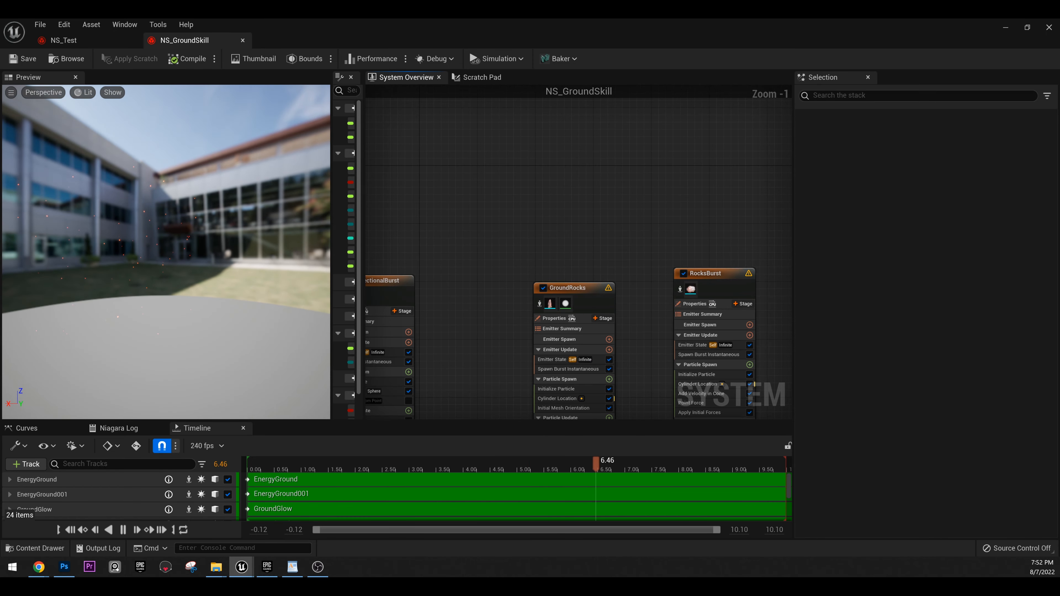
{"action": "scroll", "coordinate": [540, 218], "scroll_direction": "down", "scroll_amount": 7}
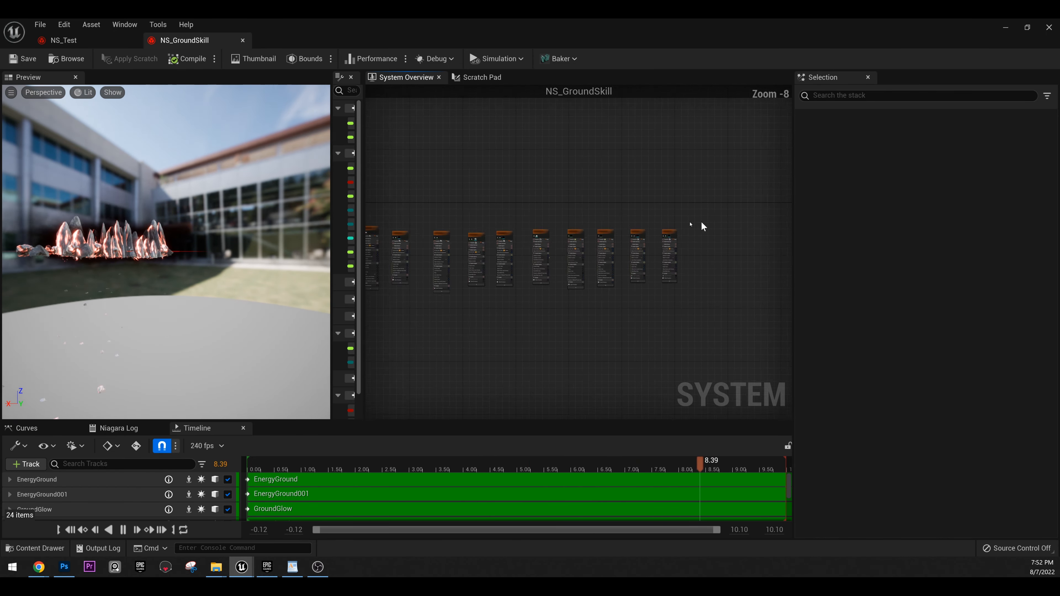
{"action": "scroll", "coordinate": [609, 210], "scroll_direction": "up", "scroll_amount": 6}
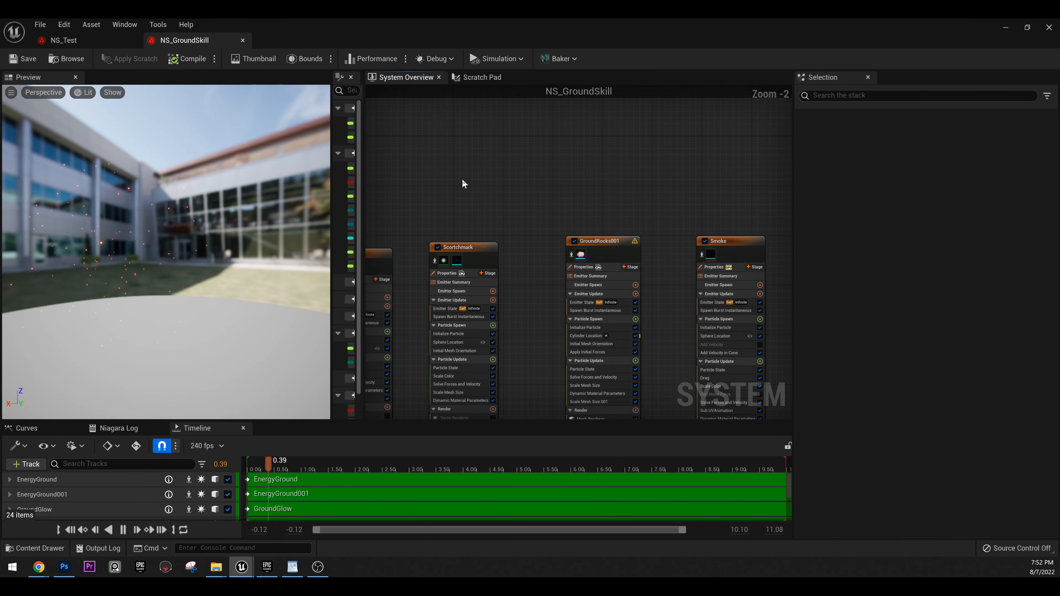
{"action": "right_click_drag", "start_coordinate": [464, 184], "coordinate": [627, 199]}
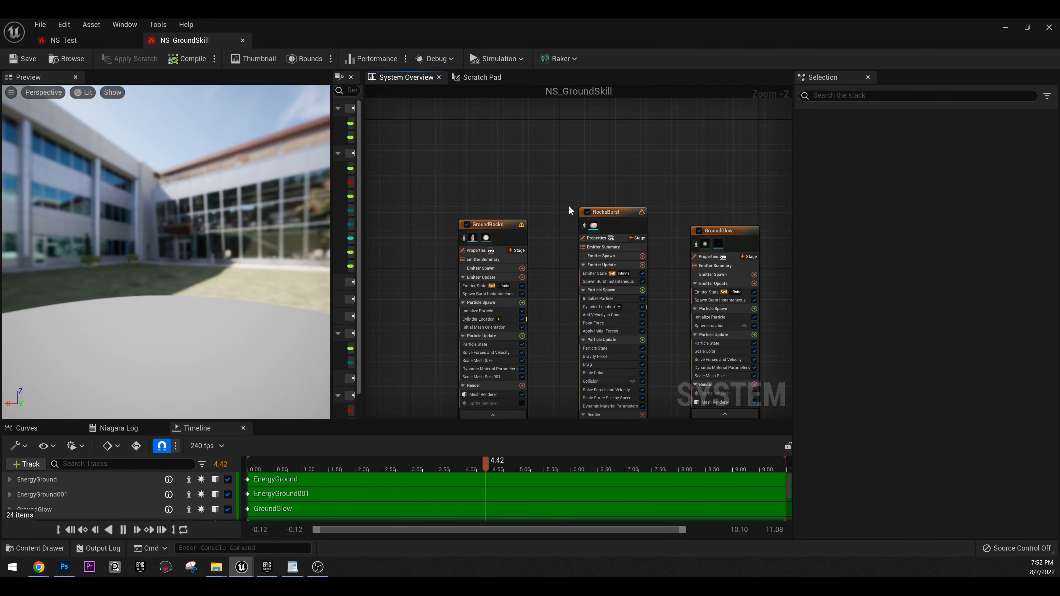
{"action": "right_click_drag", "start_coordinate": [452, 205], "coordinate": [549, 199]}
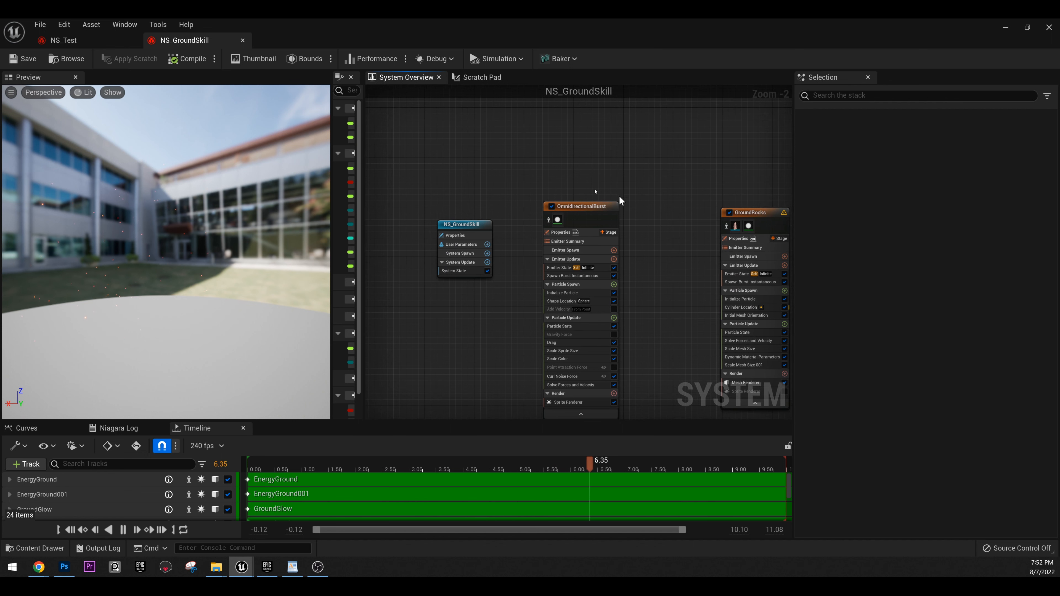
{"action": "left_click", "coordinate": [585, 223]}
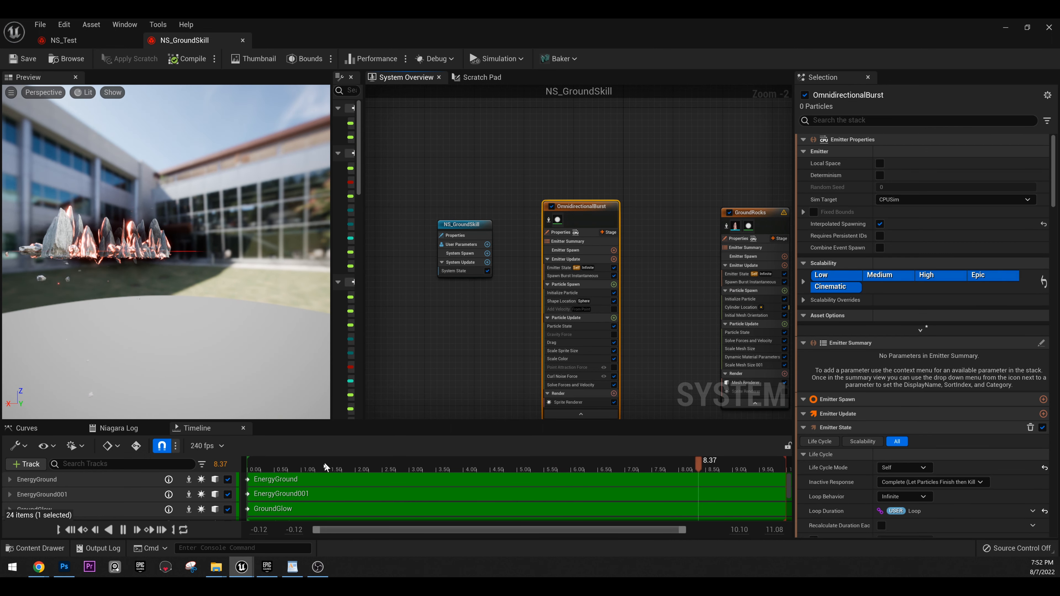
Step: Preview the effect at 0.34 seconds and inspect the Point Attraction Force module of the OmnidirectionalBurst emitter
{"action": "left_click", "coordinate": [259, 466]}
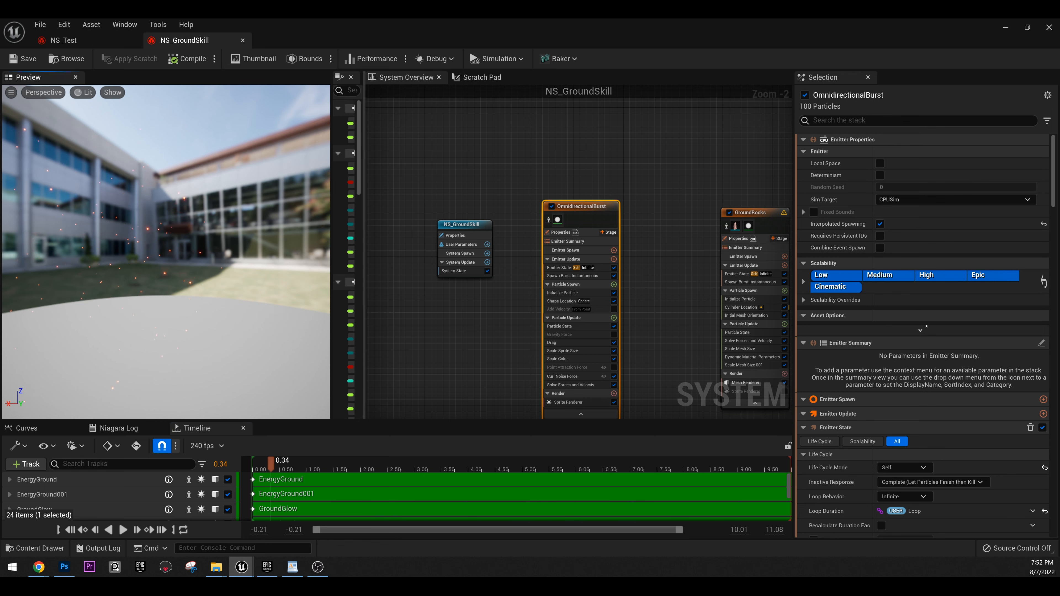
{"action": "left_click_drag", "start_coordinate": [241, 264], "coordinate": [300, 263]}
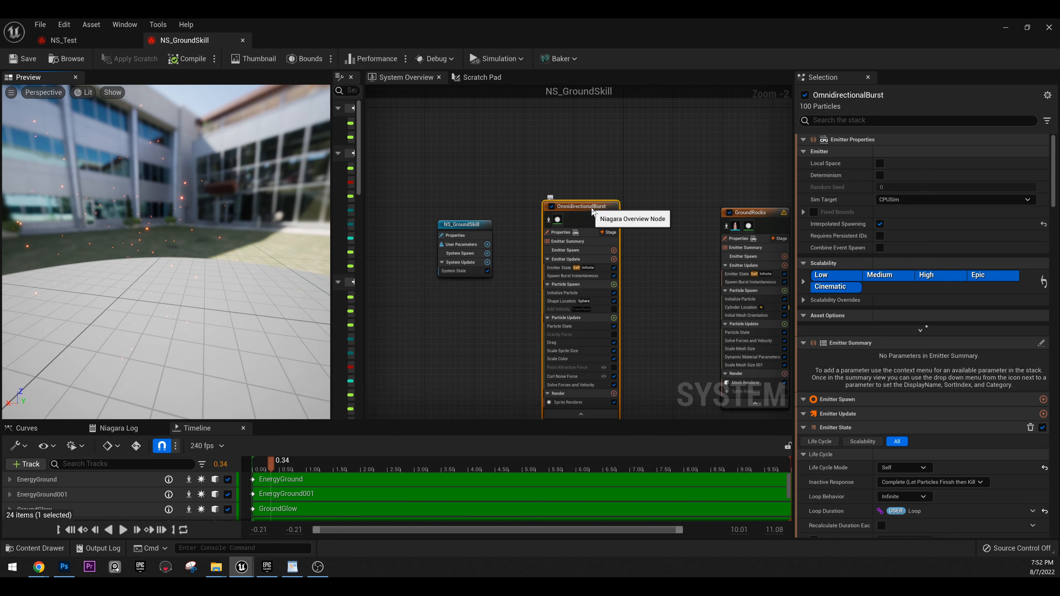
{"action": "right_click_drag", "start_coordinate": [667, 259], "coordinate": [663, 223]}
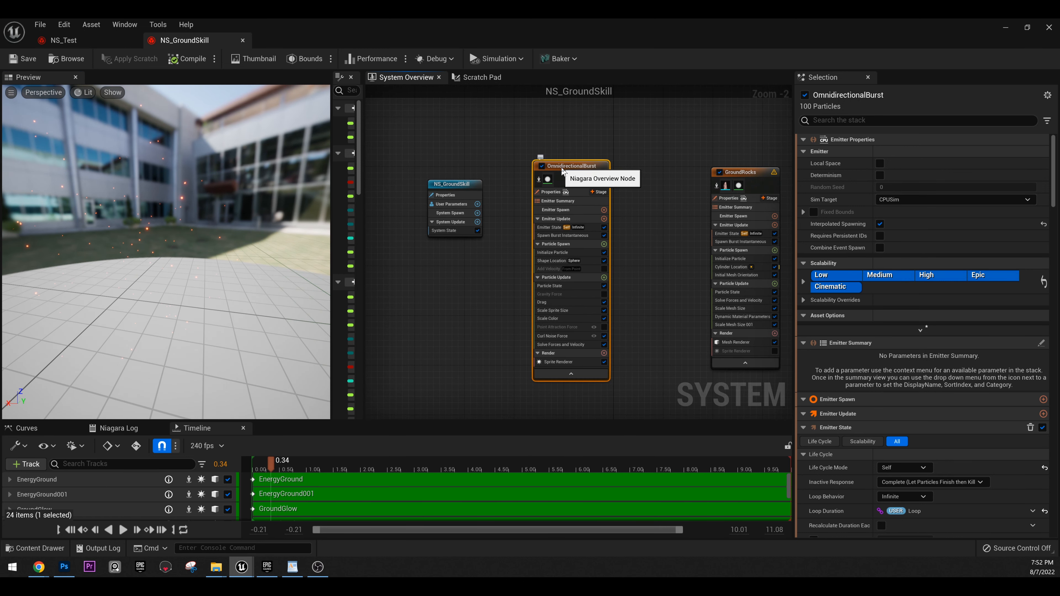
{"action": "left_click", "coordinate": [583, 295]}
{"action": "left_click", "coordinate": [560, 327]}
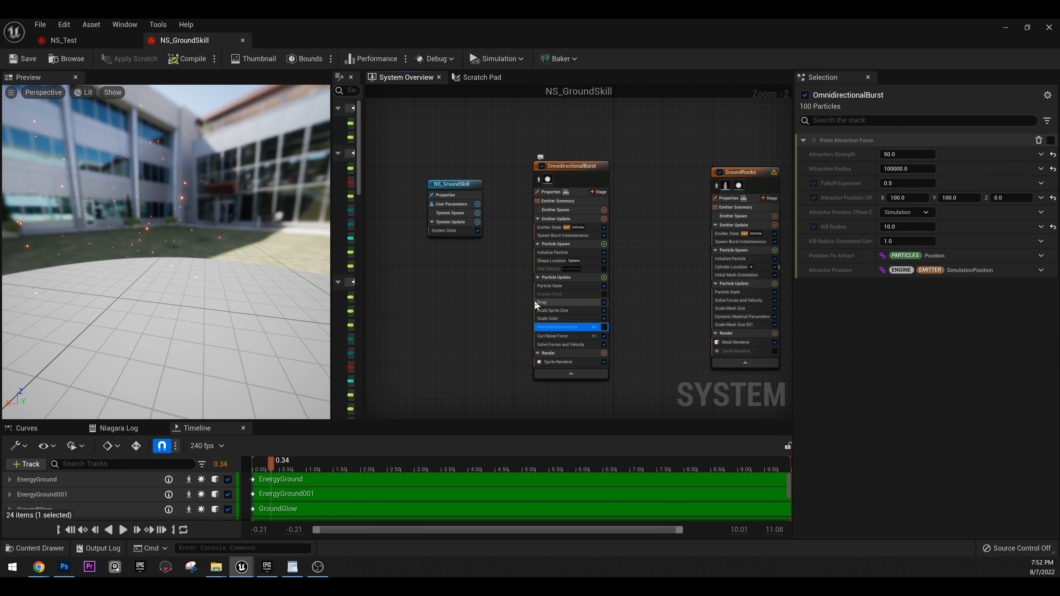
Step: Advance the effect to 0.74 seconds and examine the floating particles of the opening phase from several angles
{"action": "left_click_drag", "start_coordinate": [215, 226], "coordinate": [175, 234]}
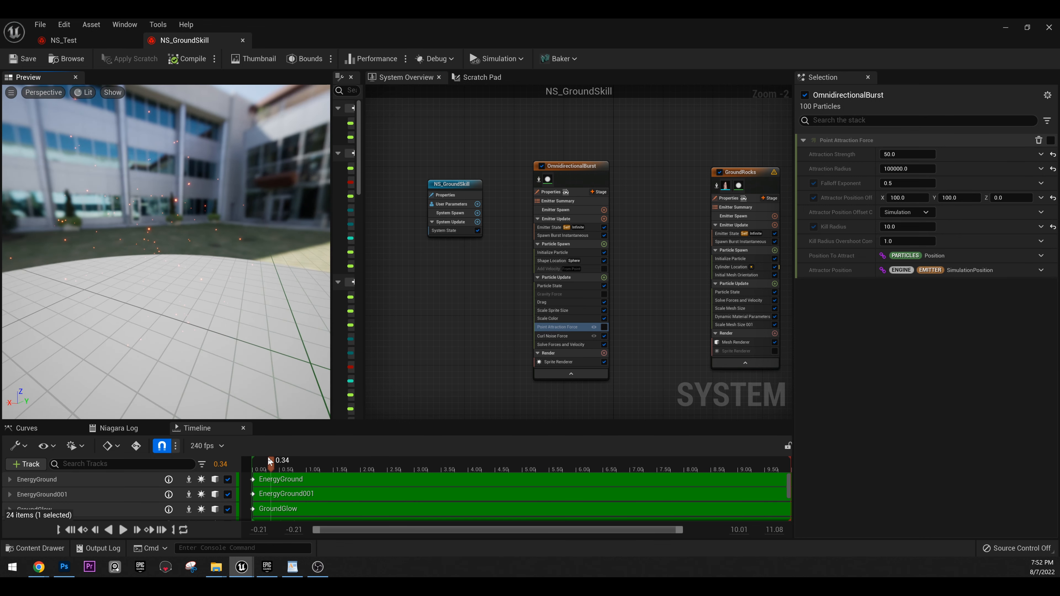
{"action": "left_click", "coordinate": [250, 467]}
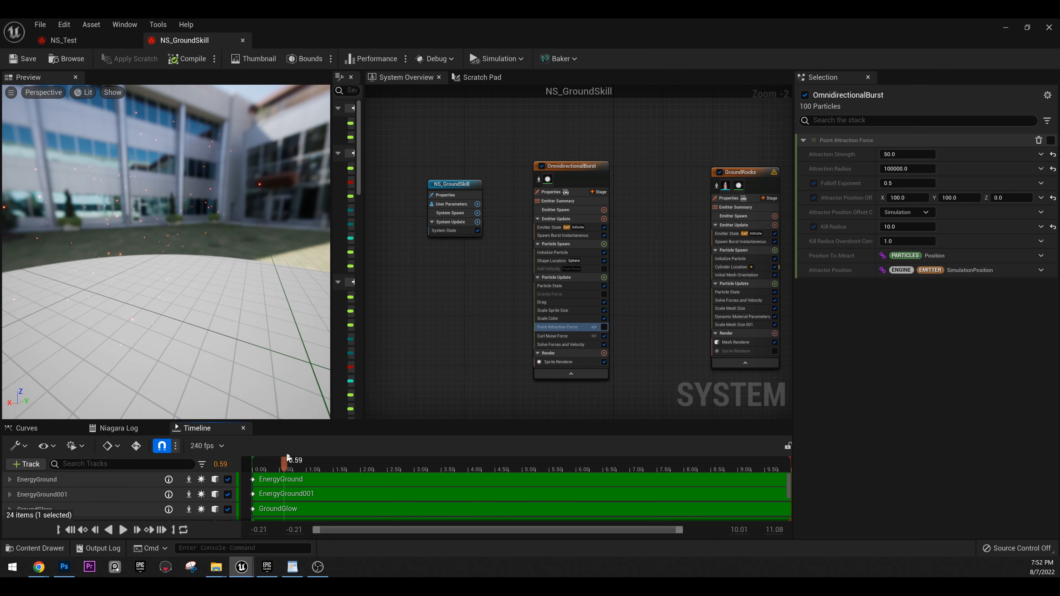
{"action": "mouse_move", "coordinate": [309, 444]}
{"action": "left_mouse_down"}
{"action": "mouse_move", "coordinate": [319, 440]}
{"action": "mouse_move", "coordinate": [293, 443]}
{"action": "left_mouse_up"}
{"action": "right_click_drag", "start_coordinate": [200, 259], "coordinate": [234, 259]}
{"action": "left_click_drag", "start_coordinate": [201, 260], "coordinate": [180, 278]}
{"action": "left_click_drag", "start_coordinate": [190, 206], "coordinate": [185, 187]}
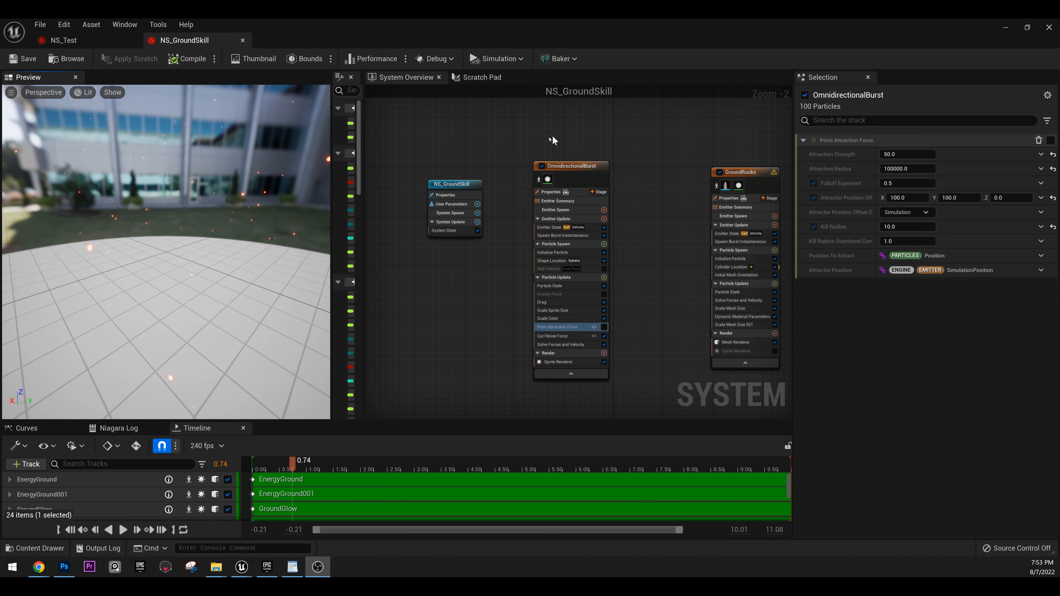
{"action": "right_click_drag", "start_coordinate": [234, 234], "coordinate": [209, 234]}
{"action": "left_click_drag", "start_coordinate": [292, 239], "coordinate": [317, 247]}
Step: Browse the emitter templates available for a new track, and close the list without adding one
{"action": "right_click", "coordinate": [432, 272]}
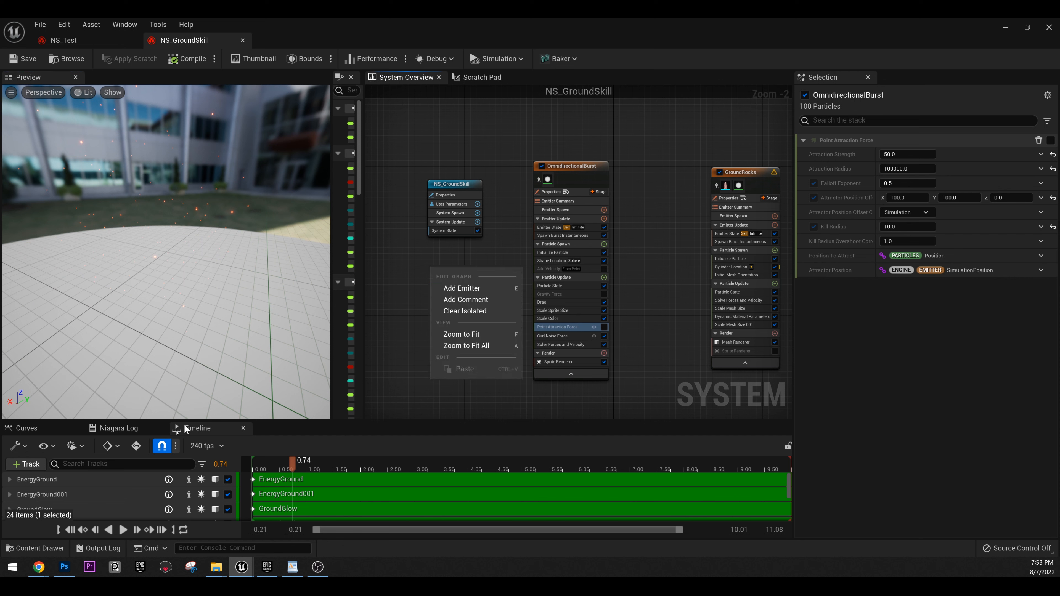
{"action": "left_click", "coordinate": [18, 466]}
{"action": "mouse_move", "coordinate": [32, 479]}
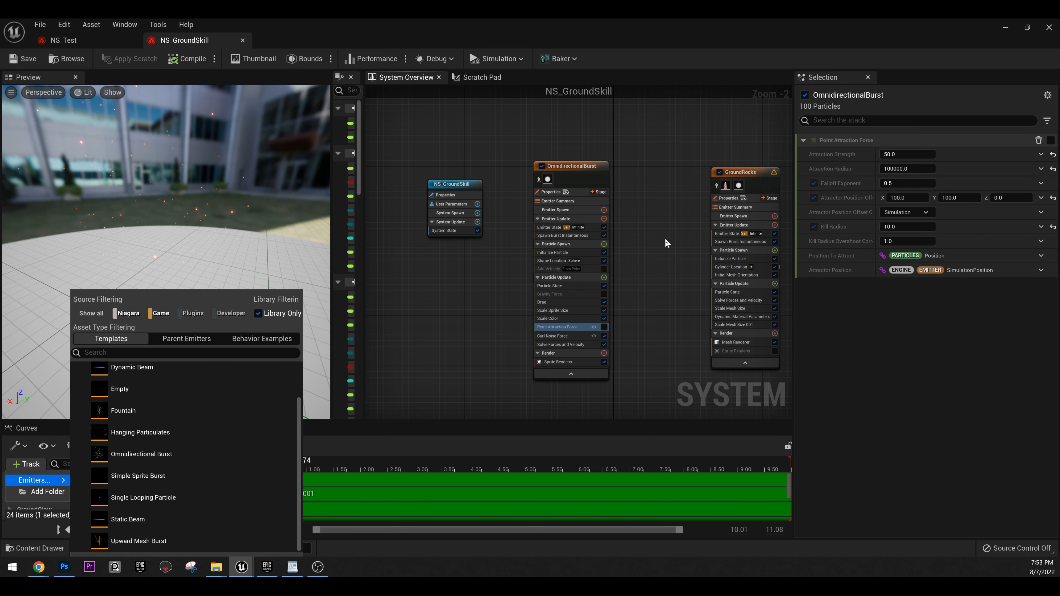
{"action": "right_click_drag", "start_coordinate": [665, 238], "coordinate": [617, 257]}
Step: Examine the transition from floating particles to the explosion by scrubbing the effect from 0.60 to 1.20 seconds
{"action": "right_click_drag", "start_coordinate": [246, 164], "coordinate": [272, 144]}
{"action": "mouse_move", "coordinate": [97, 158]}
{"action": "left_mouse_down"}
{"action": "mouse_move", "coordinate": [110, 178]}
{"action": "mouse_move", "coordinate": [97, 158]}
{"action": "left_mouse_up"}
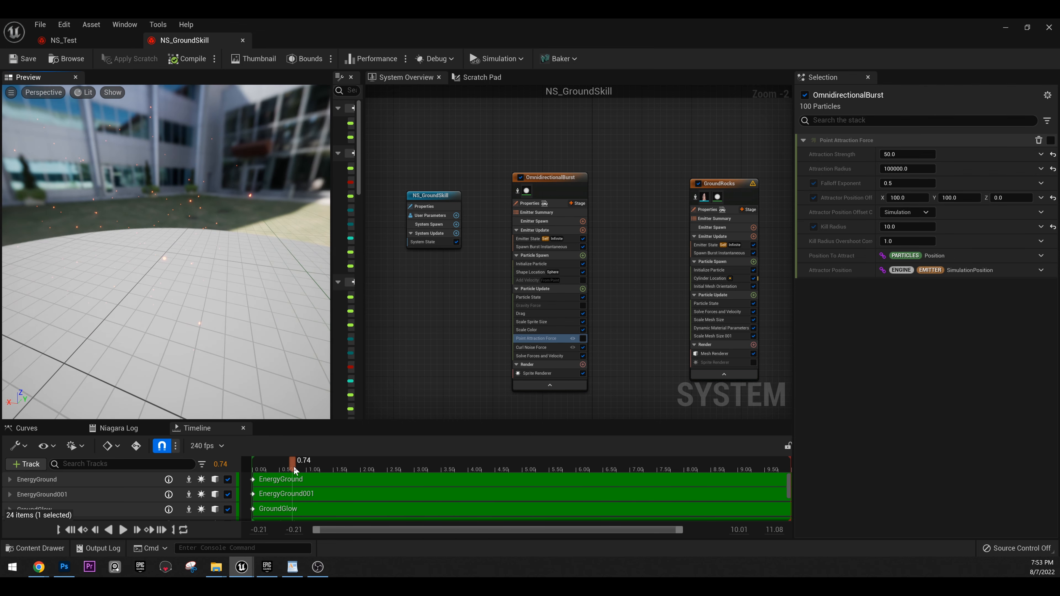
{"action": "mouse_move", "coordinate": [293, 466]}
{"action": "left_mouse_down"}
{"action": "mouse_move", "coordinate": [239, 469]}
{"action": "mouse_move", "coordinate": [296, 466]}
{"action": "left_mouse_up"}
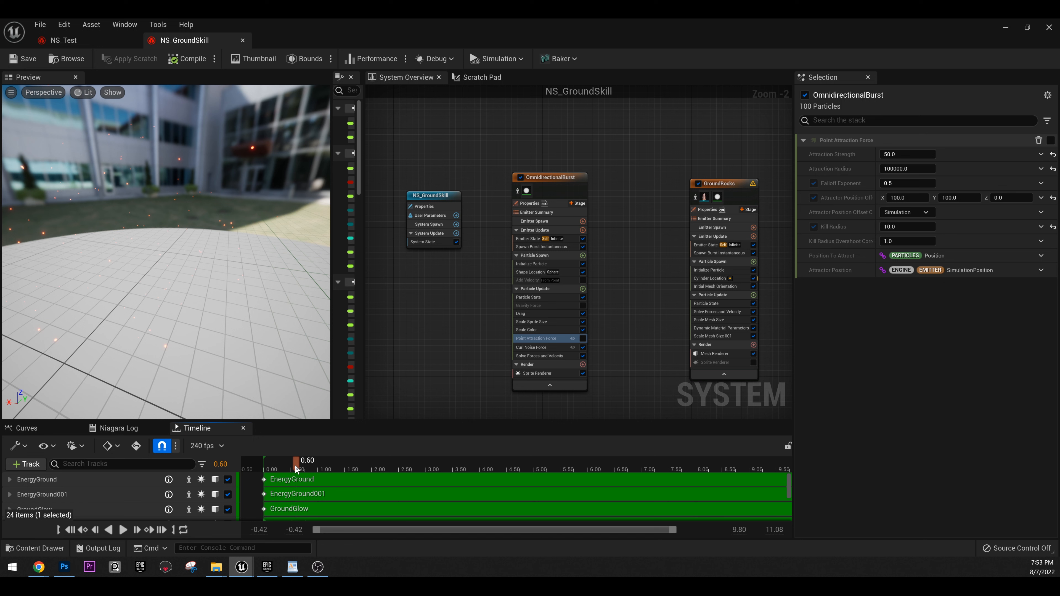
{"action": "left_click_drag", "start_coordinate": [295, 464], "coordinate": [329, 461]}
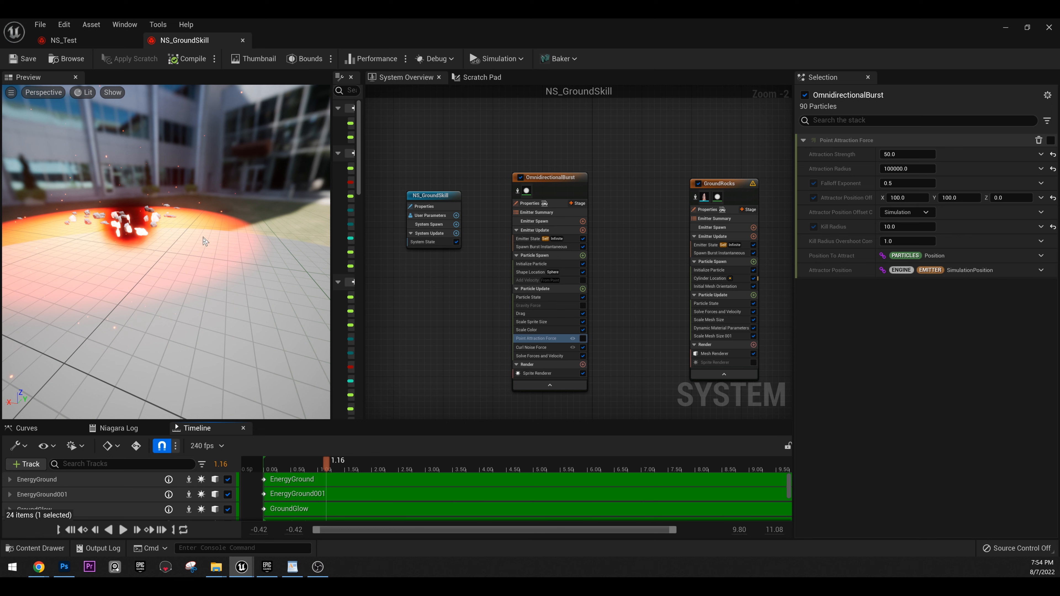
{"action": "mouse_move", "coordinate": [329, 463]}
{"action": "left_mouse_down"}
{"action": "mouse_move", "coordinate": [382, 463]}
{"action": "mouse_move", "coordinate": [320, 467]}
{"action": "mouse_move", "coordinate": [328, 469]}
{"action": "left_mouse_up"}
Step: Isolate the GroundRocks emitter and advance the preview to 1.47 seconds
{"action": "right_click_drag", "start_coordinate": [645, 194], "coordinate": [550, 167]}
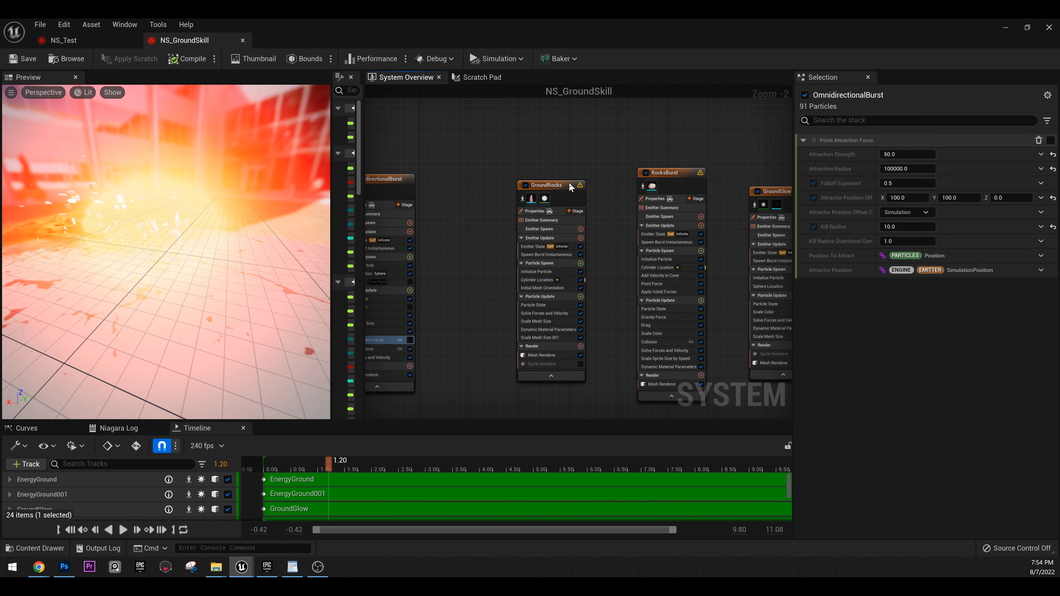
{"action": "left_click", "coordinate": [541, 355]}
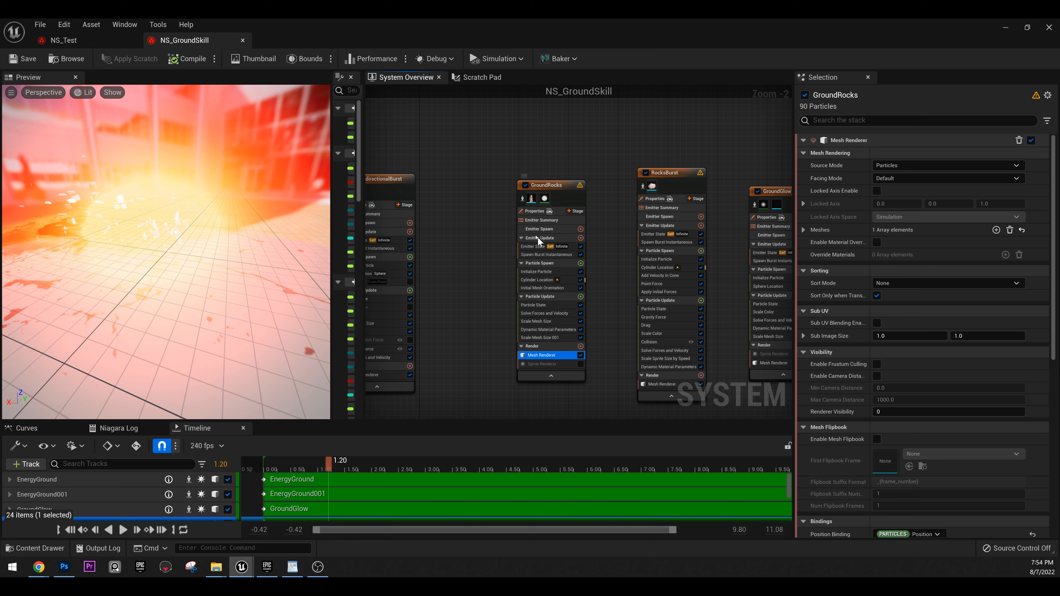
{"action": "left_click", "coordinate": [522, 199]}
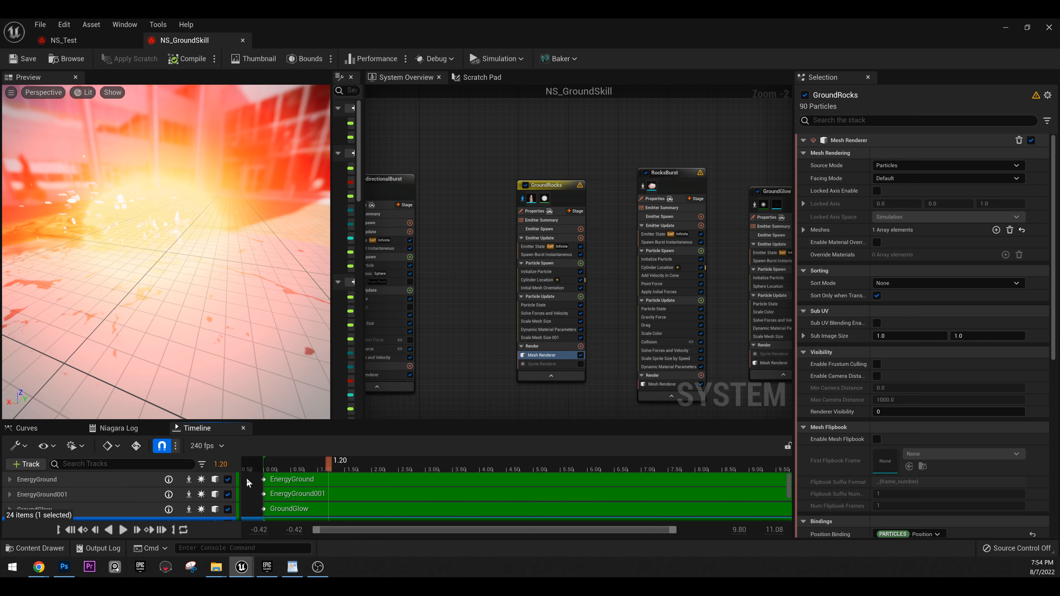
{"action": "left_click", "coordinate": [275, 470]}
{"action": "left_click_drag", "start_coordinate": [323, 467], "coordinate": [345, 468]}
{"action": "right_click_drag", "start_coordinate": [180, 272], "coordinate": [236, 163]}
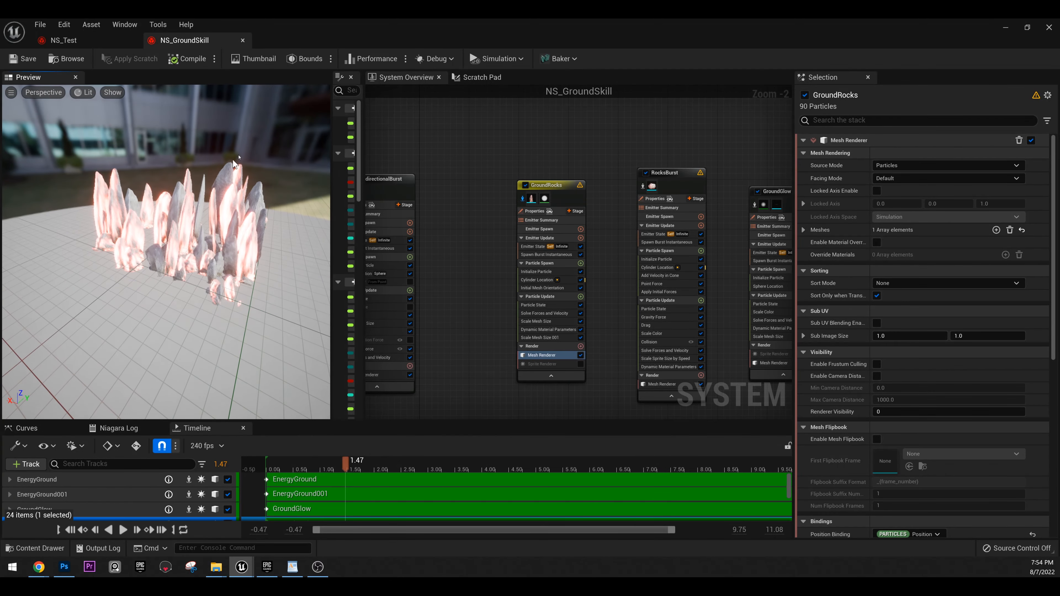
Step: Expand the first mesh entry of the GroundRocks Mesh Renderer and examine the rock spikes up close in the preview
{"action": "scroll", "coordinate": [235, 194], "scroll_direction": "up", "scroll_amount": 3}
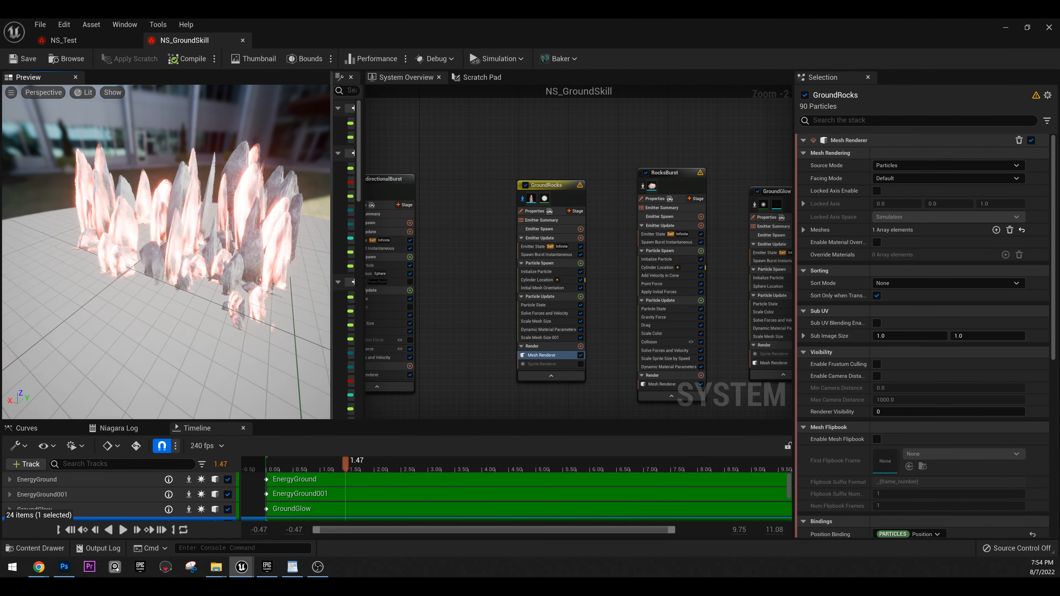
{"action": "left_click", "coordinate": [550, 356]}
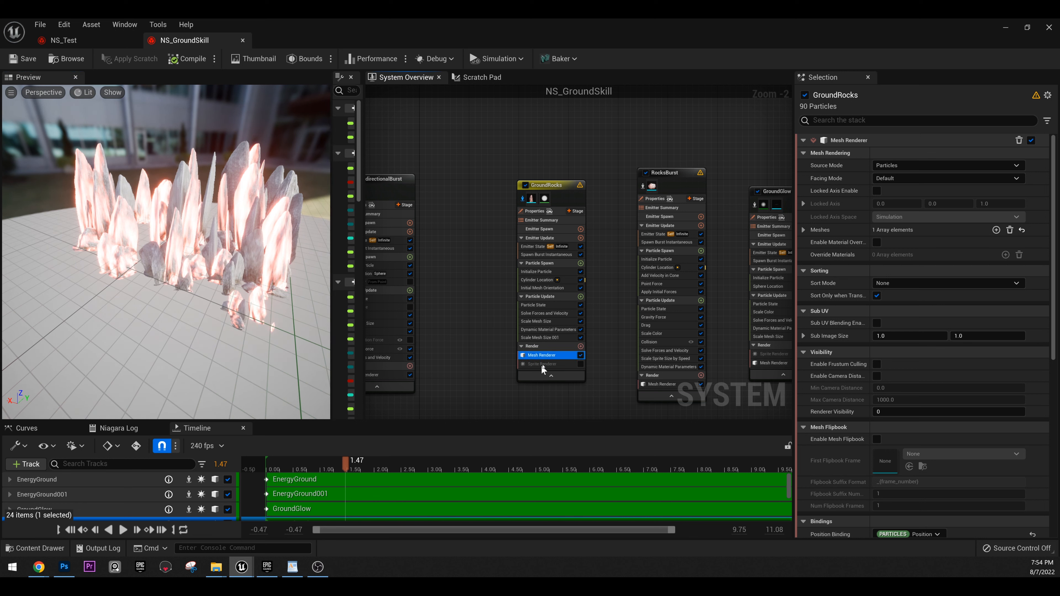
{"action": "left_click", "coordinate": [804, 230]}
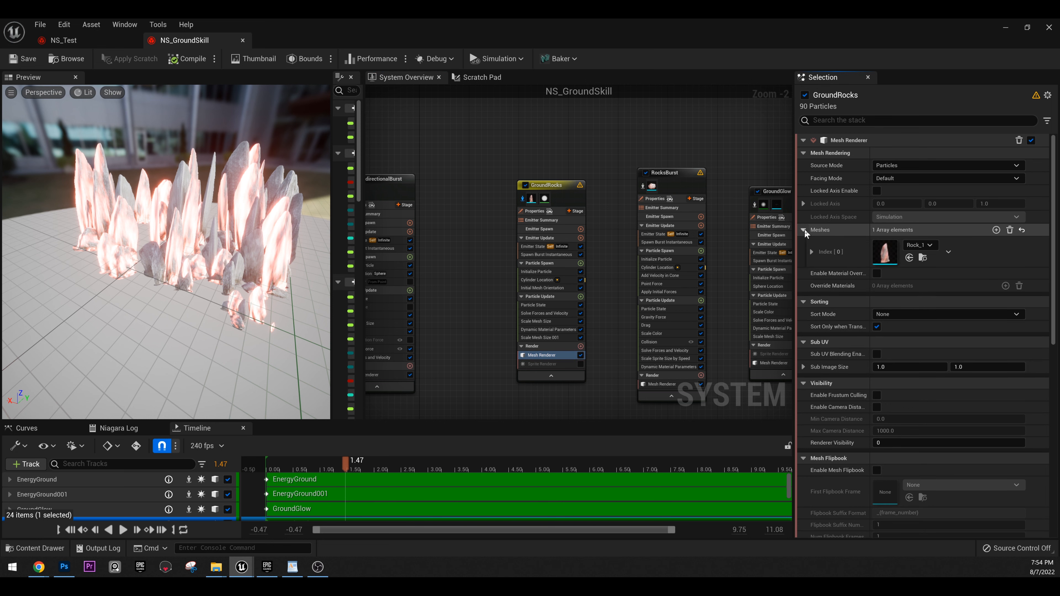
{"action": "left_click", "coordinate": [811, 252]}
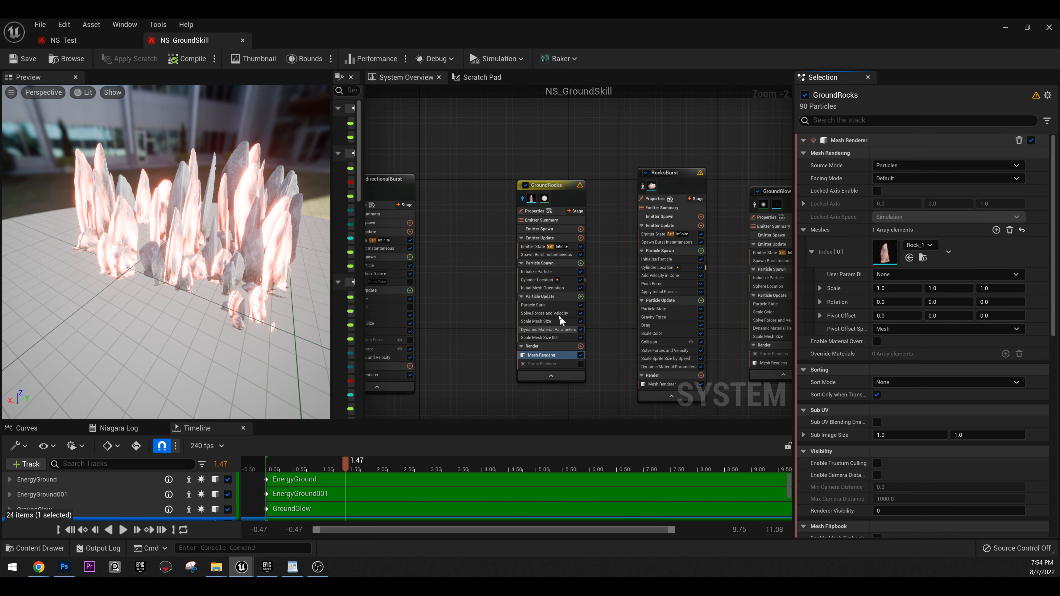
{"action": "left_click_drag", "start_coordinate": [193, 203], "coordinate": [109, 205]}
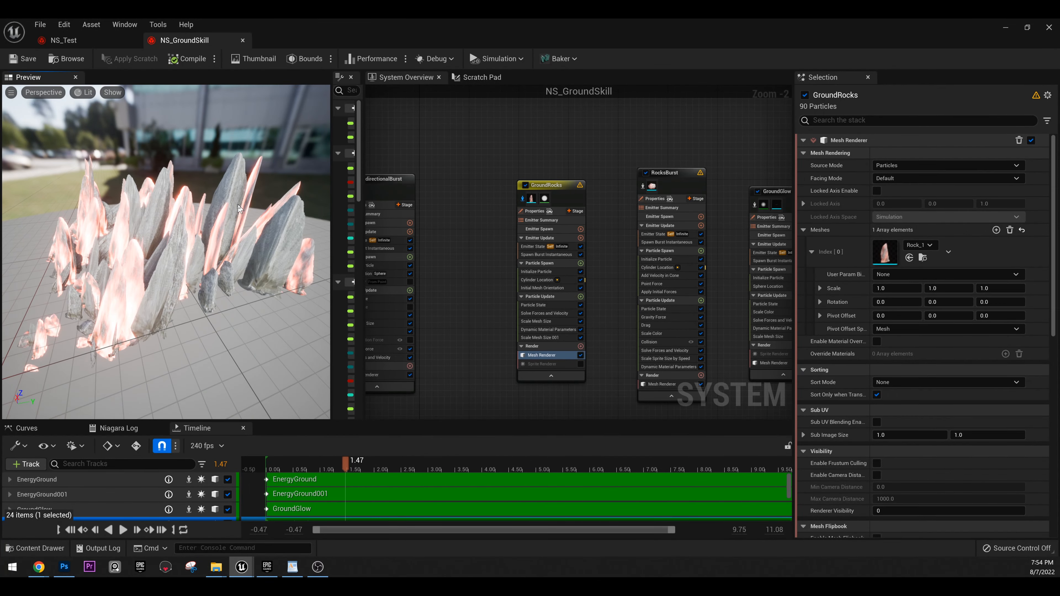
{"action": "scroll", "coordinate": [238, 207], "scroll_direction": "up", "scroll_amount": 5}
{"action": "left_click_drag", "start_coordinate": [238, 207], "coordinate": [188, 193]}
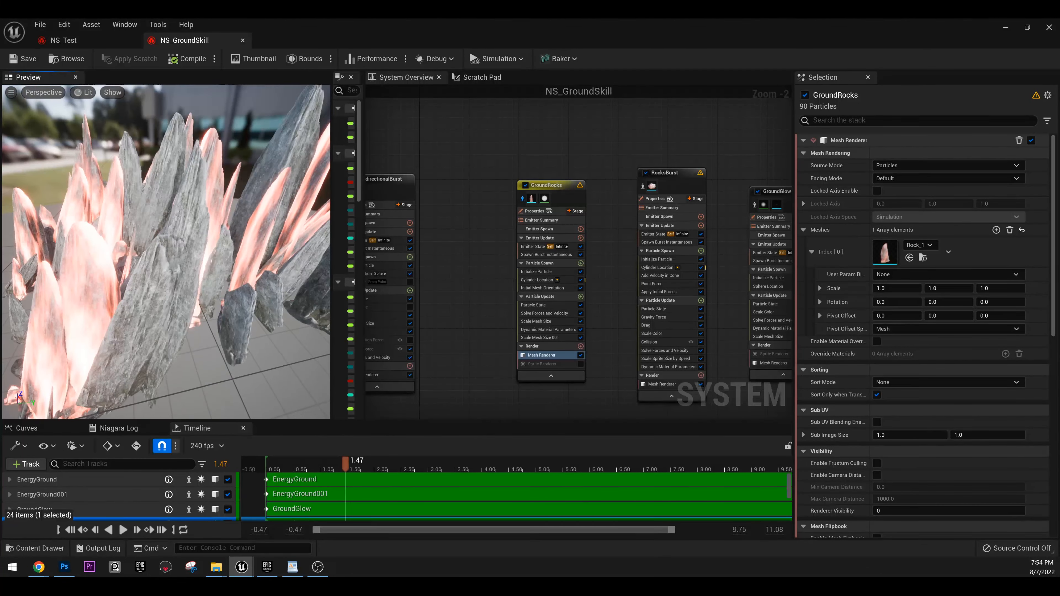
{"action": "scroll", "coordinate": [188, 192], "scroll_direction": "down", "scroll_amount": 8}
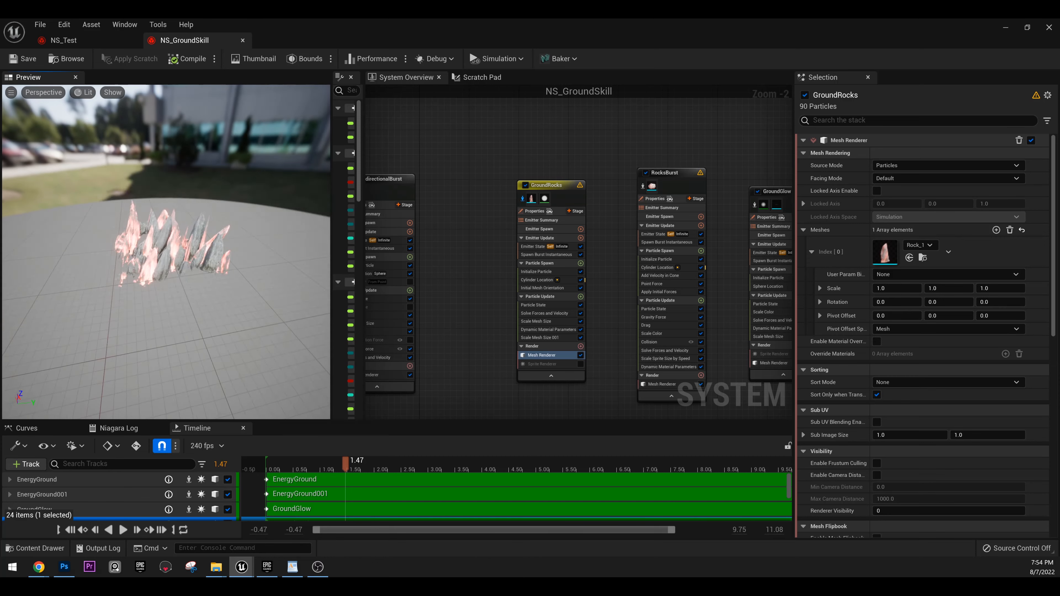
{"action": "right_click_drag", "start_coordinate": [187, 192], "coordinate": [217, 196]}
{"action": "mouse_move", "coordinate": [217, 197]}
{"action": "left_mouse_down"}
{"action": "mouse_move", "coordinate": [201, 184]}
{"action": "mouse_move", "coordinate": [221, 190]}
{"action": "left_mouse_up"}
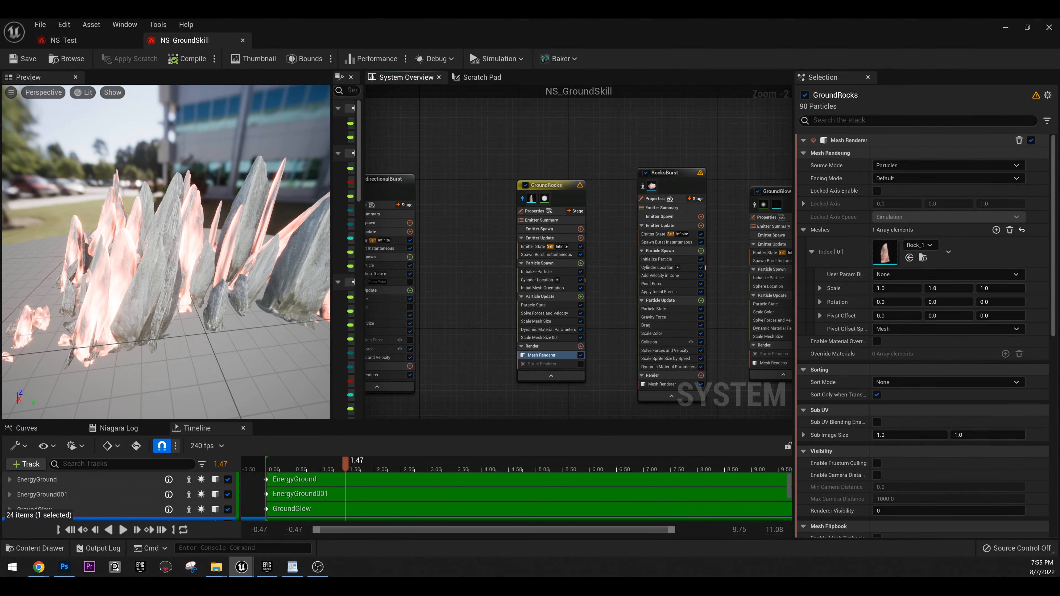
Step: Inspect the Orientation Vector range in the Initial Mesh Orientation module of GroundRocks
{"action": "right_click_drag", "start_coordinate": [657, 400], "coordinate": [580, 371]}
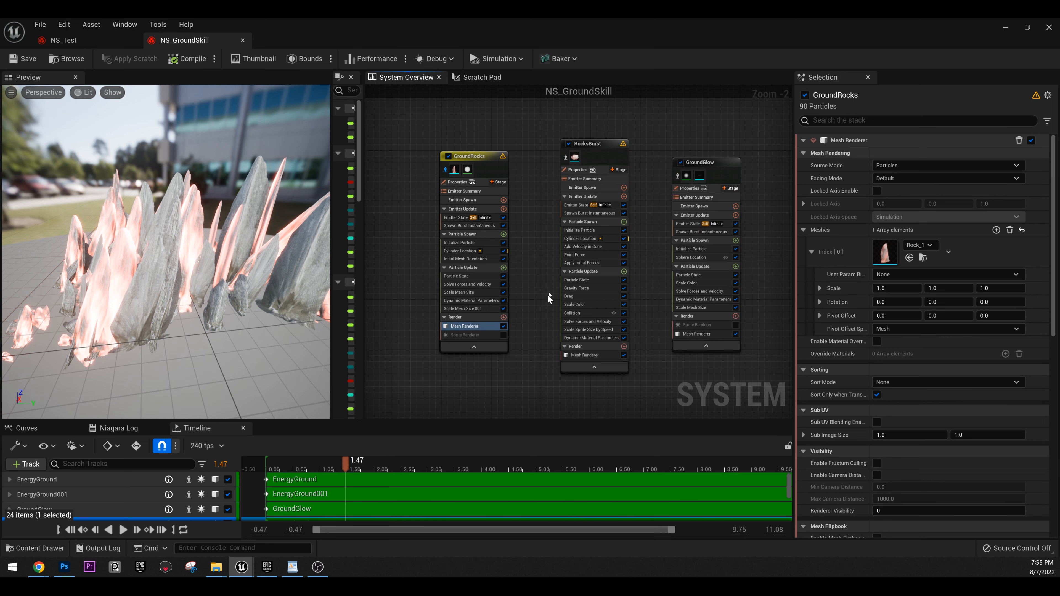
{"action": "right_click_drag", "start_coordinate": [568, 288], "coordinate": [571, 262]}
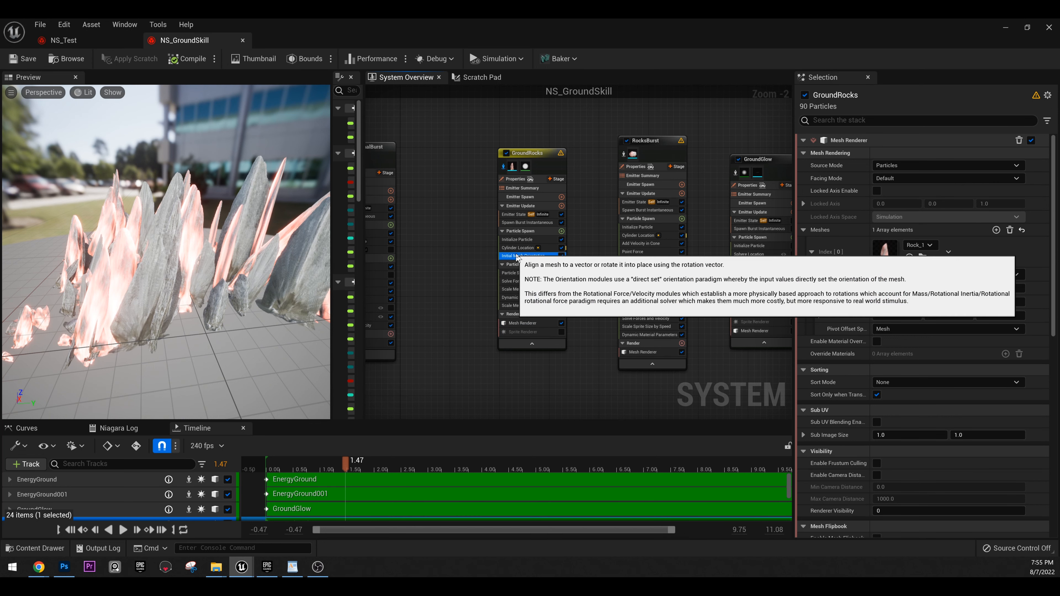
{"action": "left_click", "coordinate": [507, 256]}
{"action": "mouse_move", "coordinate": [916, 172]}
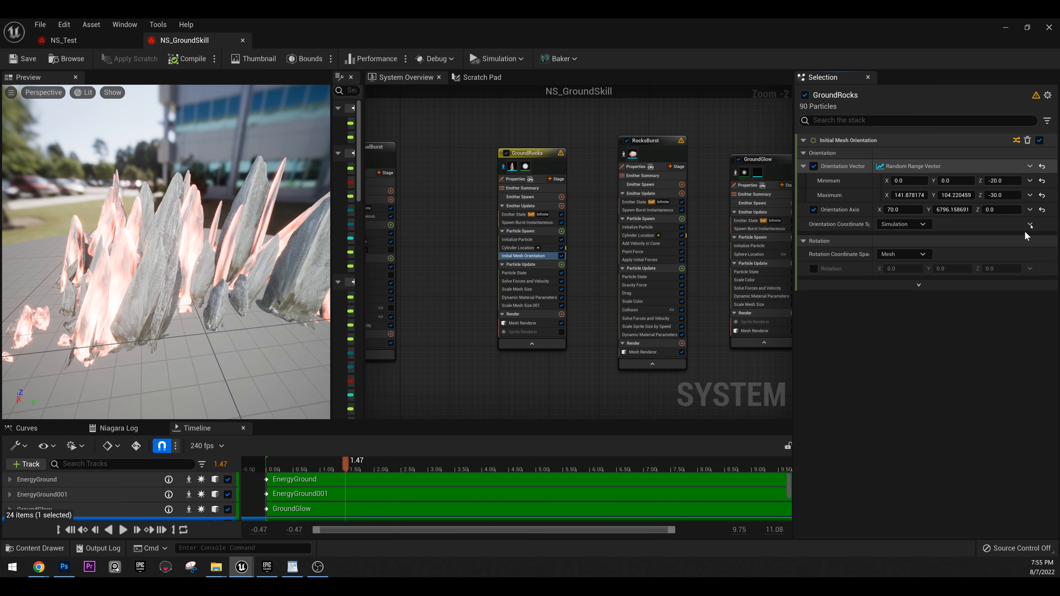
Step: Try the GroundRocks Orientation Vector at its default value, compare the rocks' orientation, and undo the reset
{"action": "left_click", "coordinate": [1043, 166]}
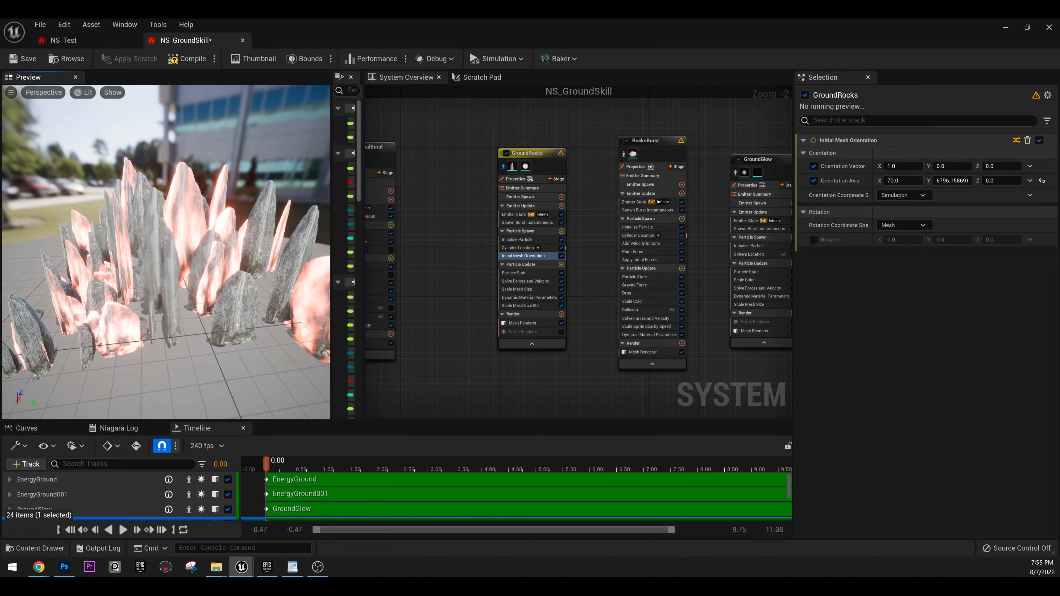
{"action": "left_click_drag", "start_coordinate": [166, 252], "coordinate": [207, 251]}
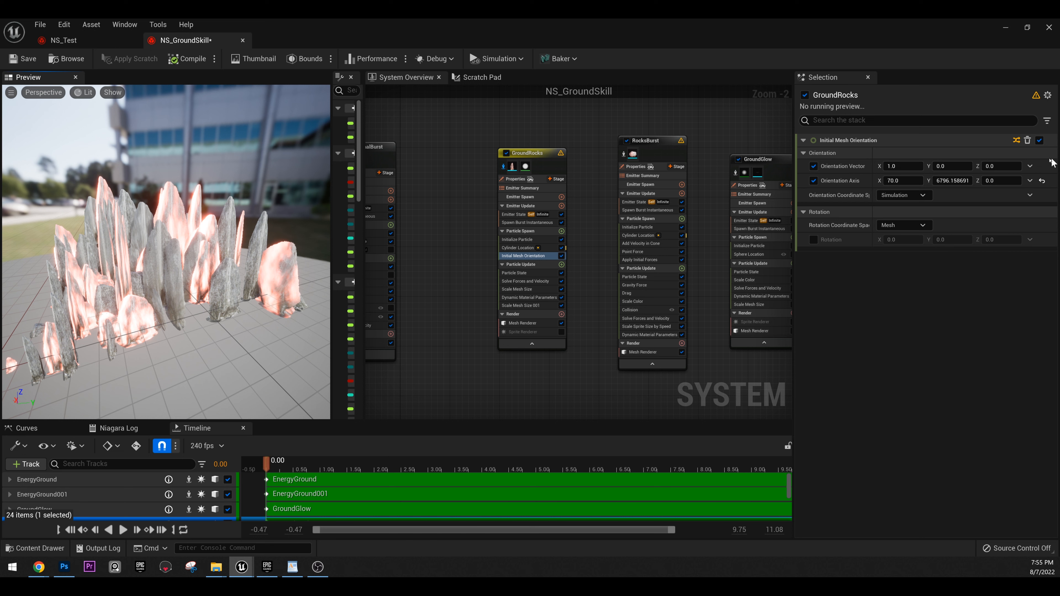
{"action": "key", "text": "ctrl+z"}
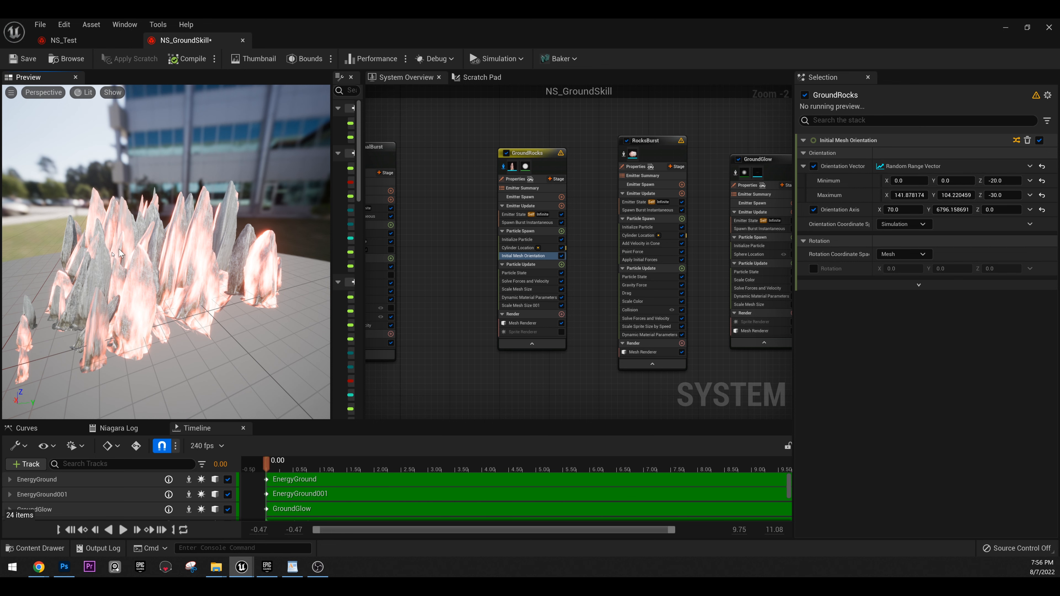
Step: Review the point, sprite and mesh attributes in the Initialize Particle module of GroundRocks
{"action": "left_click_drag", "start_coordinate": [105, 275], "coordinate": [417, 274]}
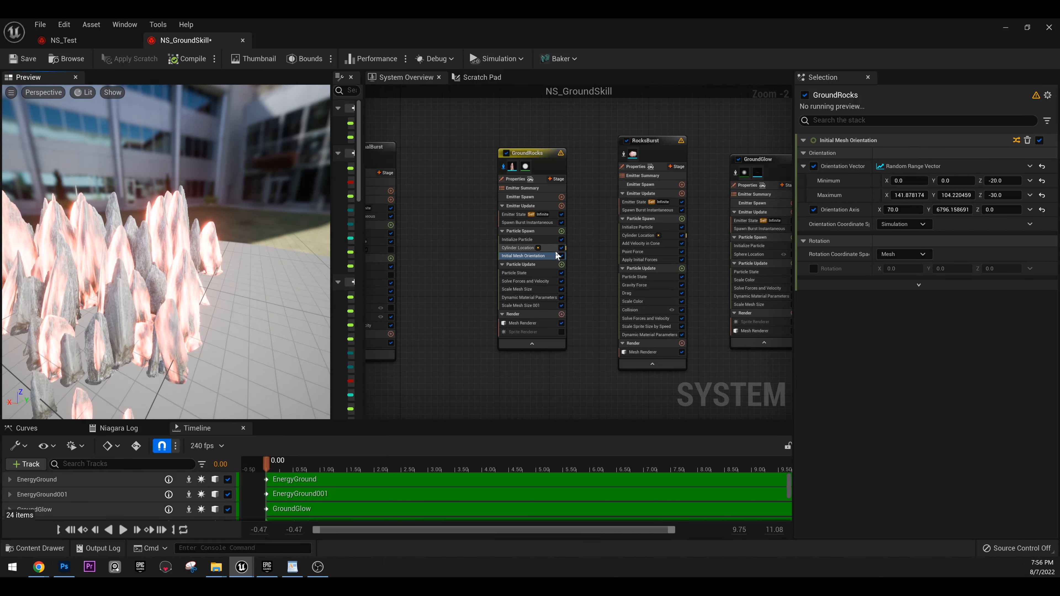
{"action": "left_click", "coordinate": [516, 240]}
{"action": "scroll", "coordinate": [953, 414], "scroll_direction": "down", "scroll_amount": 3}
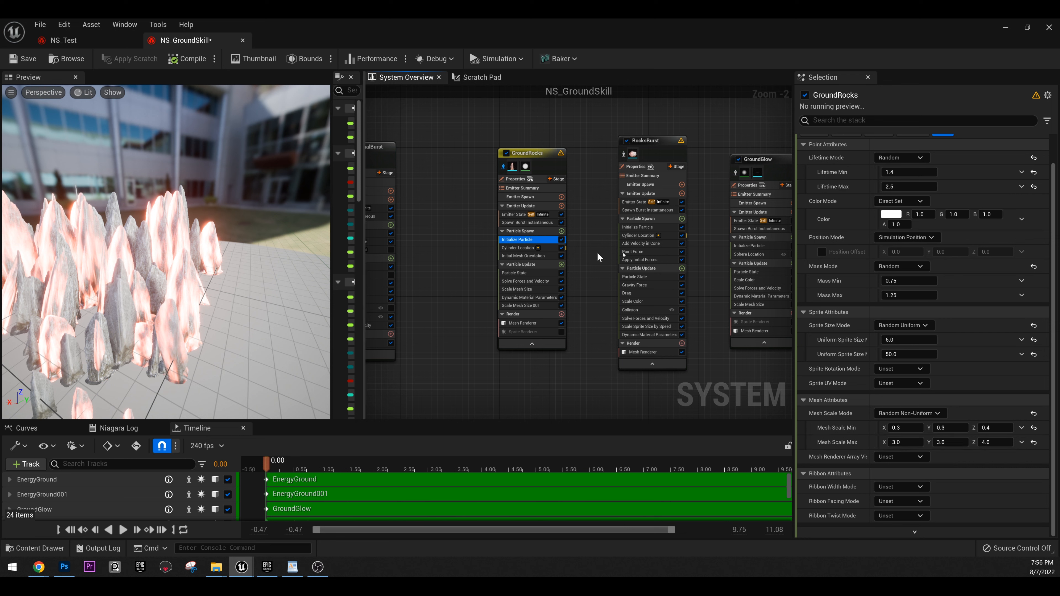
Step: Upgrade the Cylinder Location module of GroundRocks to the newest script version and dismiss its version note
{"action": "left_click", "coordinate": [517, 248]}
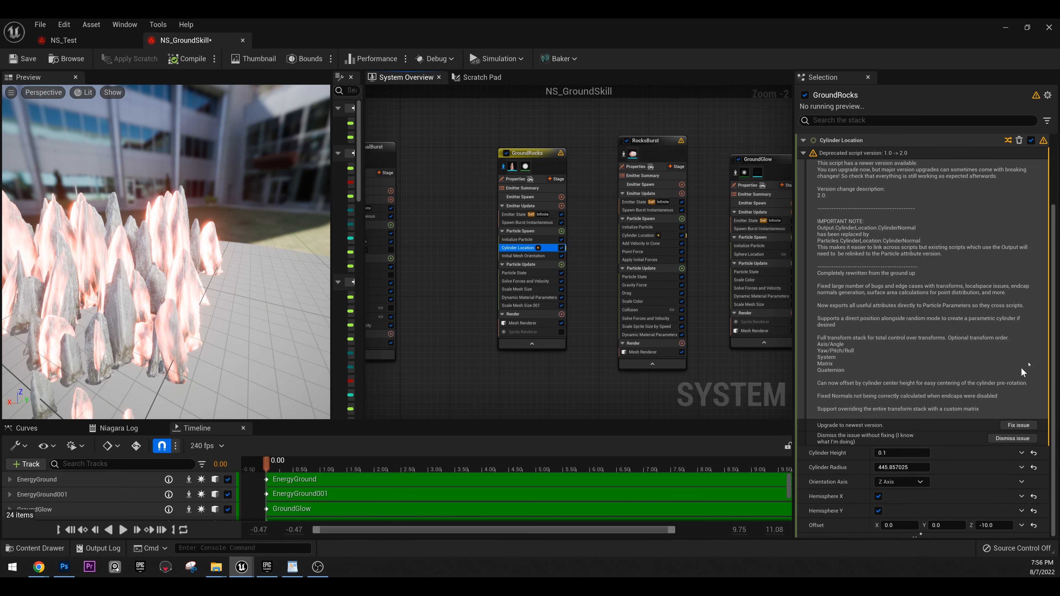
{"action": "left_click", "coordinate": [1019, 425]}
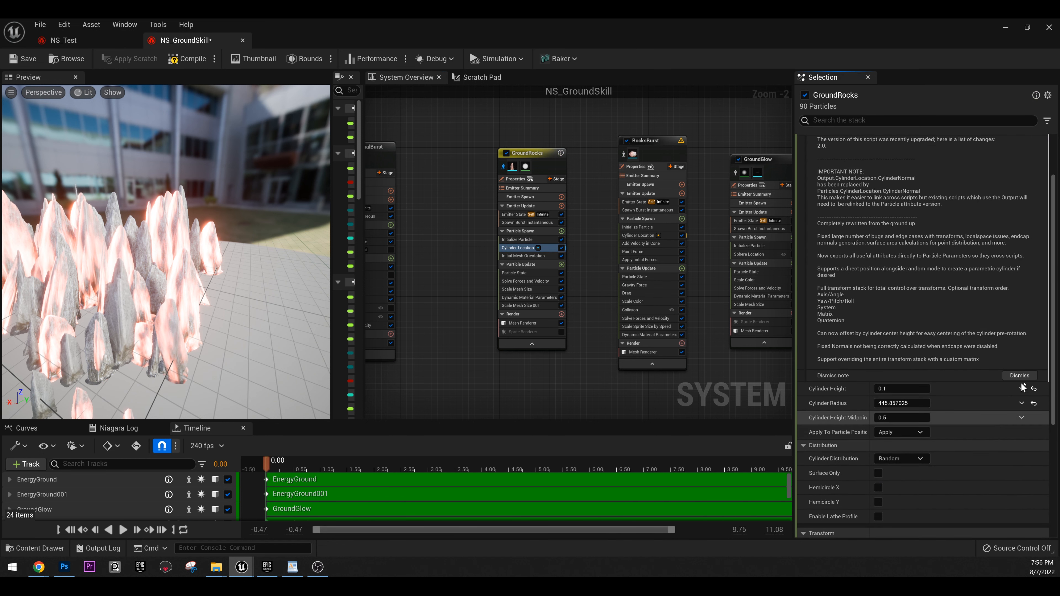
{"action": "left_click", "coordinate": [1019, 376]}
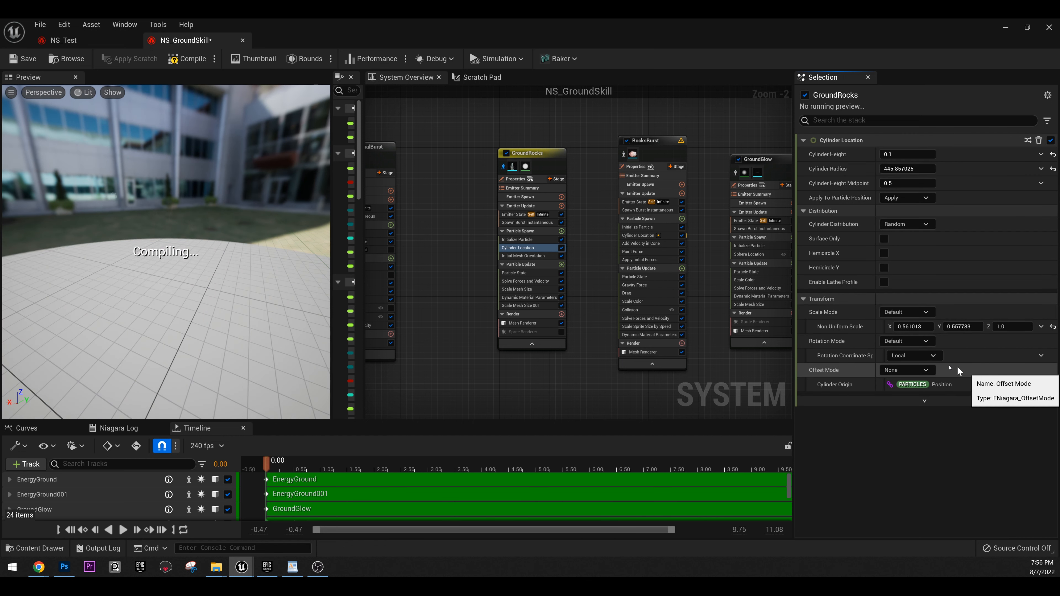
Step: Scrub the timeline to about 1.92 s and examine the GroundRocks distribution in the preview from several angles
{"action": "left_click_drag", "start_coordinate": [175, 246], "coordinate": [282, 267]}
{"action": "left_click_drag", "start_coordinate": [309, 465], "coordinate": [447, 465]}
{"action": "left_click", "coordinate": [393, 478]}
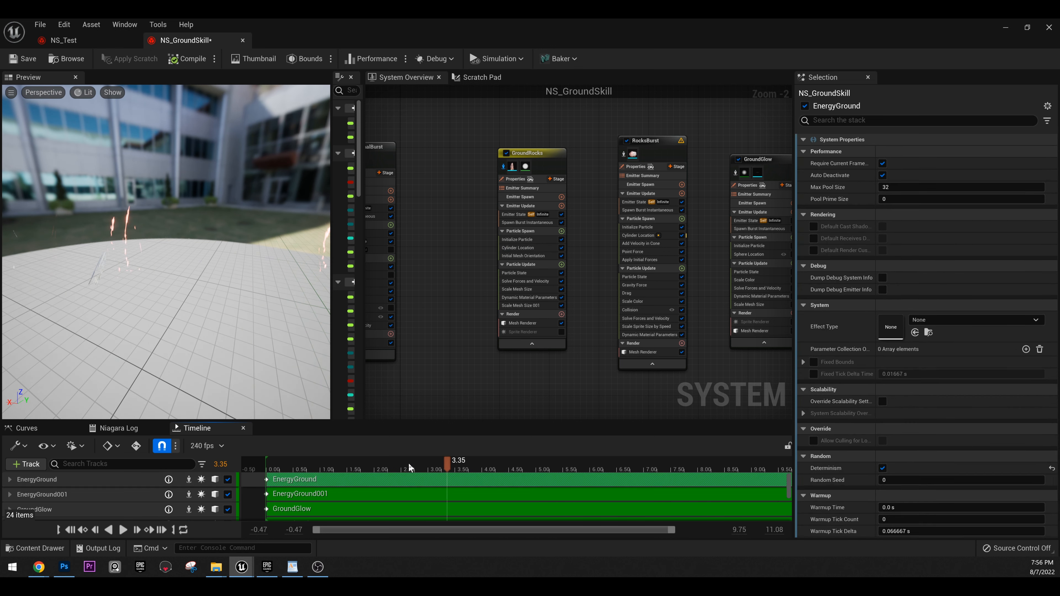
{"action": "left_click", "coordinate": [366, 470]}
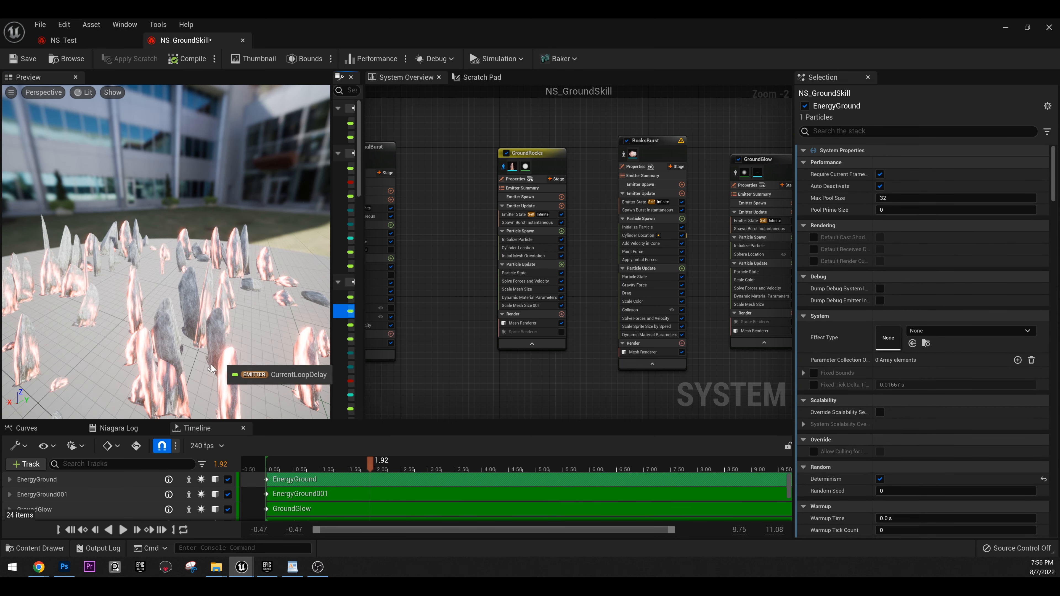
{"action": "right_click_drag", "start_coordinate": [253, 274], "coordinate": [248, 322]}
{"action": "left_click_drag", "start_coordinate": [253, 274], "coordinate": [274, 264]}
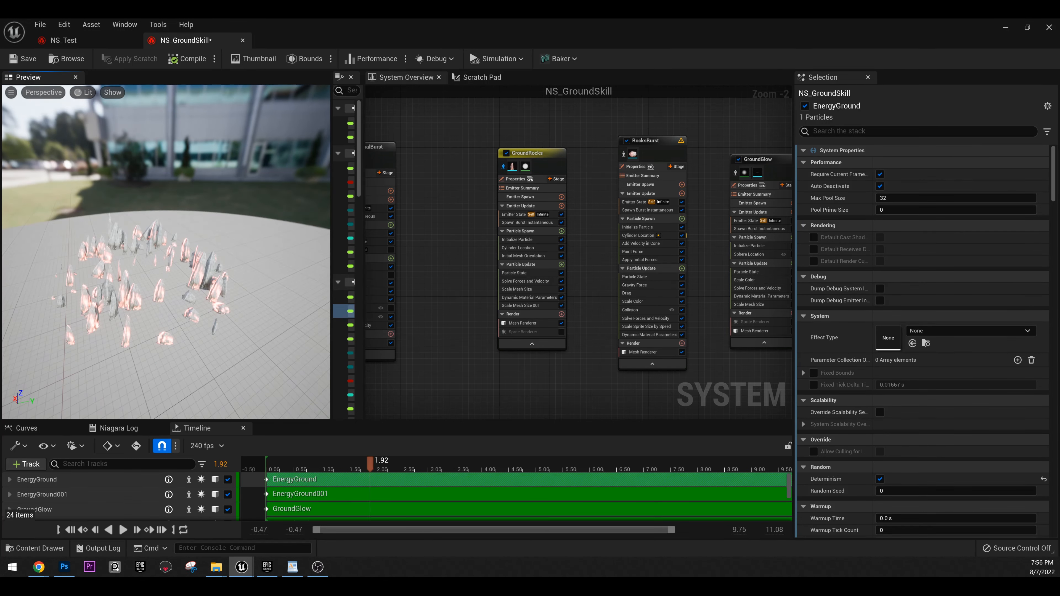
{"action": "right_click_drag", "start_coordinate": [167, 208], "coordinate": [126, 167]}
{"action": "left_click_drag", "start_coordinate": [108, 167], "coordinate": [91, 118]}
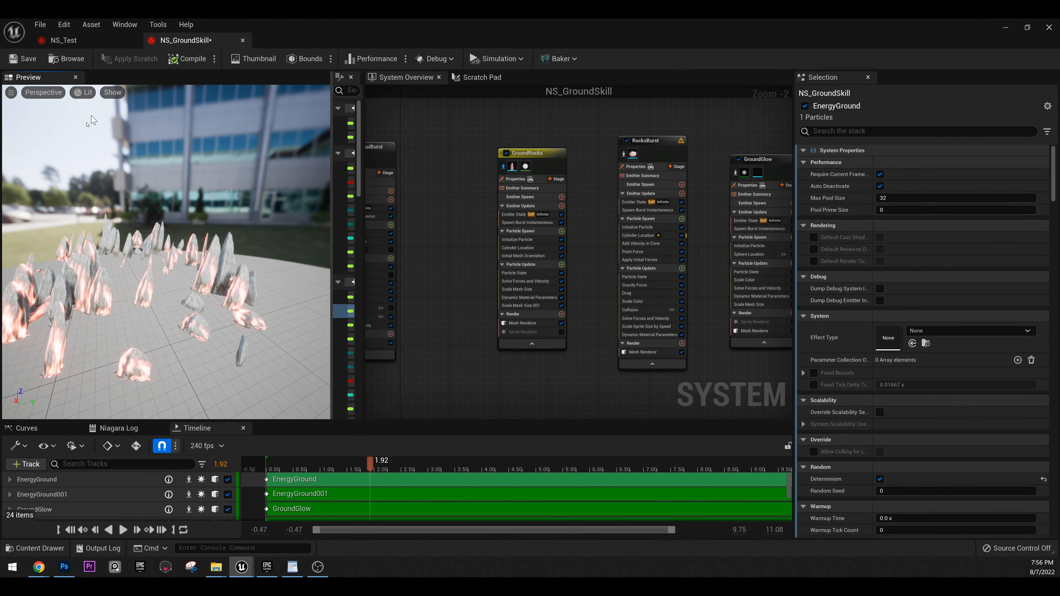
{"action": "right_click_drag", "start_coordinate": [423, 245], "coordinate": [471, 239]}
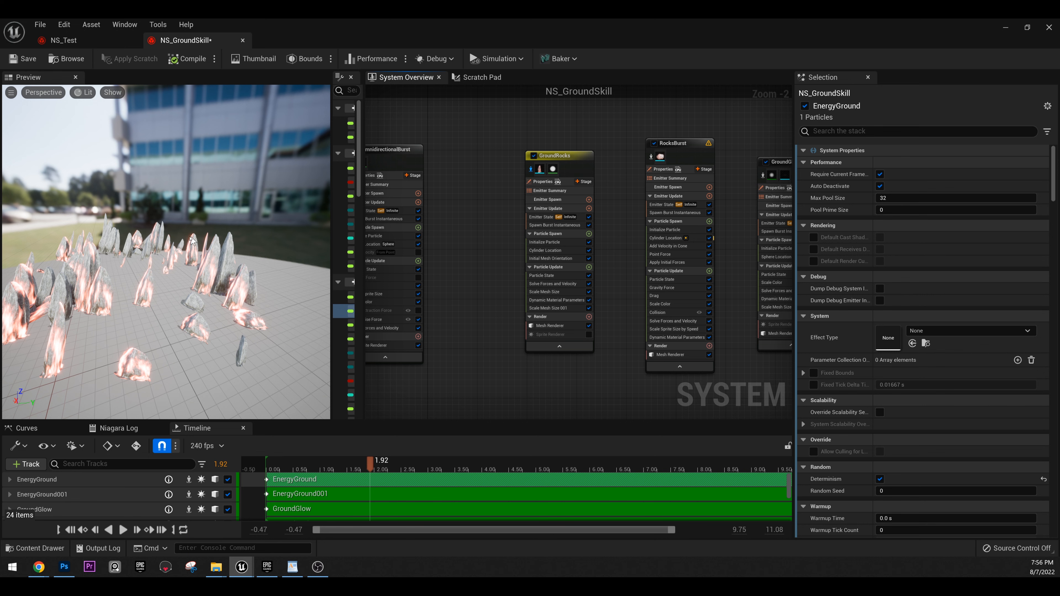
Step: Undo the Cylinder Location version upgrade of GroundRocks and open the emitter's Scale Mesh Size module settings
{"action": "key", "text": "ctrl+z"}
{"action": "middle_click_drag", "start_coordinate": [180, 293], "coordinate": [146, 290]}
{"action": "scroll", "coordinate": [146, 290], "scroll_direction": "up", "scroll_amount": 4}
{"action": "right_click_drag", "start_coordinate": [481, 126], "coordinate": [551, 117]}
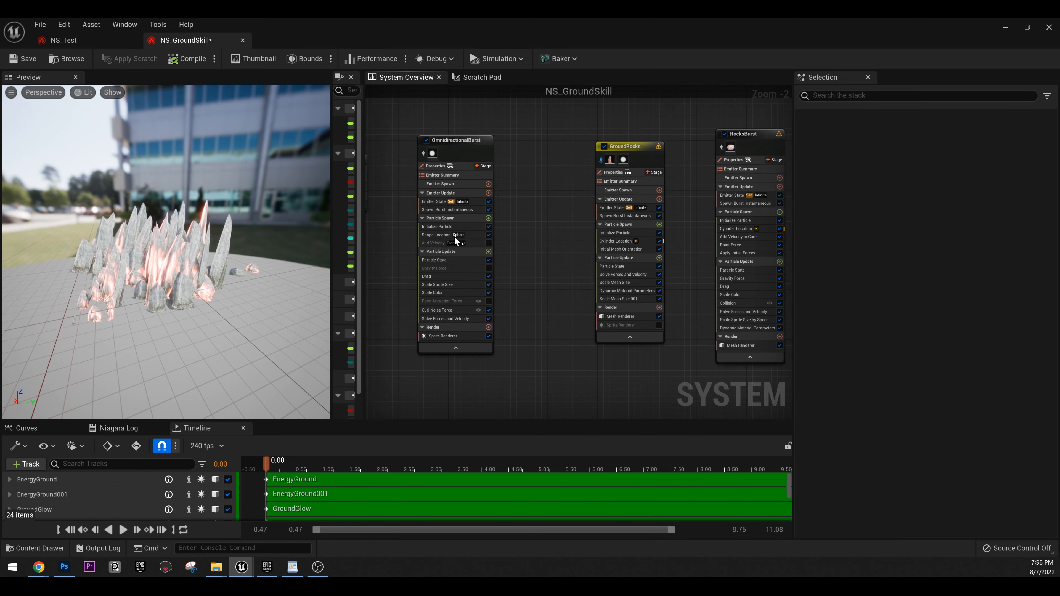
{"action": "left_click", "coordinate": [623, 283]}
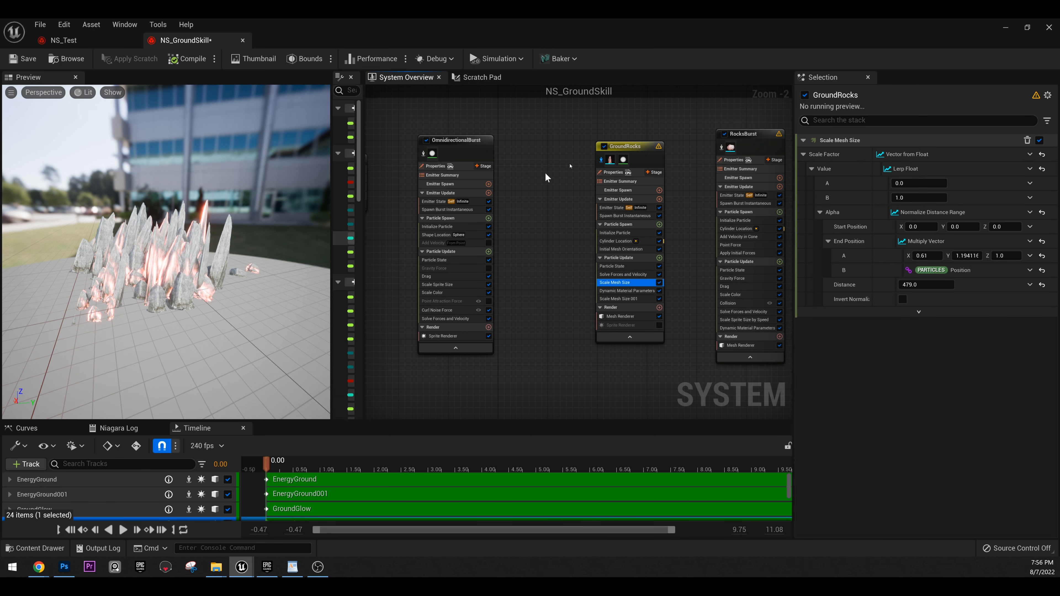
Step: Isolate the RocksBurst emitter and scrub the timeline to about 1.26 s to examine how its rocks burst outward
{"action": "right_click_drag", "start_coordinate": [674, 229], "coordinate": [630, 197]}
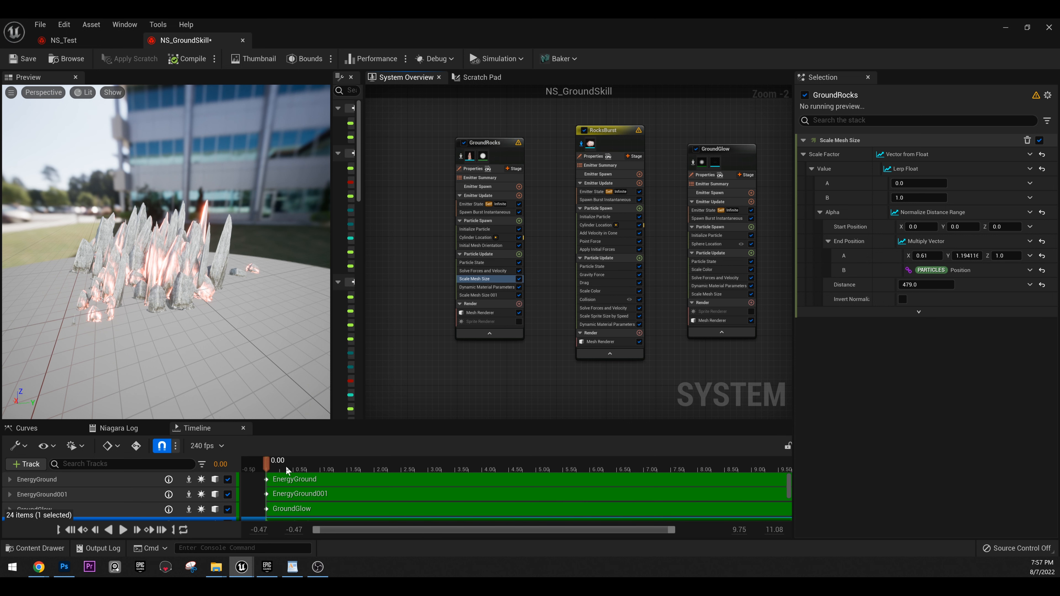
{"action": "left_click_drag", "start_coordinate": [269, 468], "coordinate": [346, 471]}
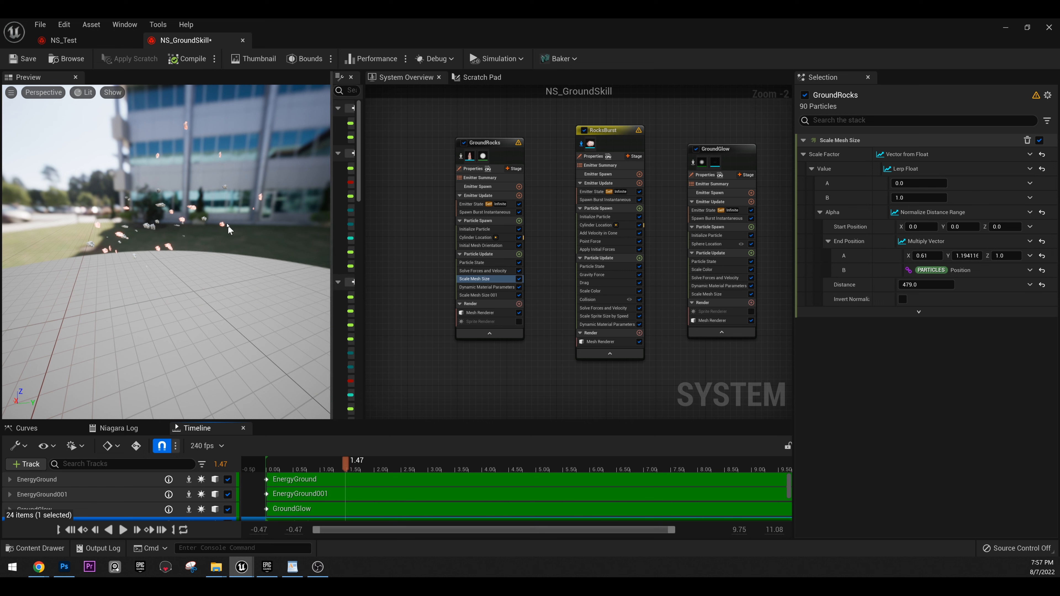
{"action": "mouse_move", "coordinate": [227, 229]}
{"action": "left_mouse_down"}
{"action": "mouse_move", "coordinate": [240, 259]}
{"action": "mouse_move", "coordinate": [236, 236]}
{"action": "left_mouse_up"}
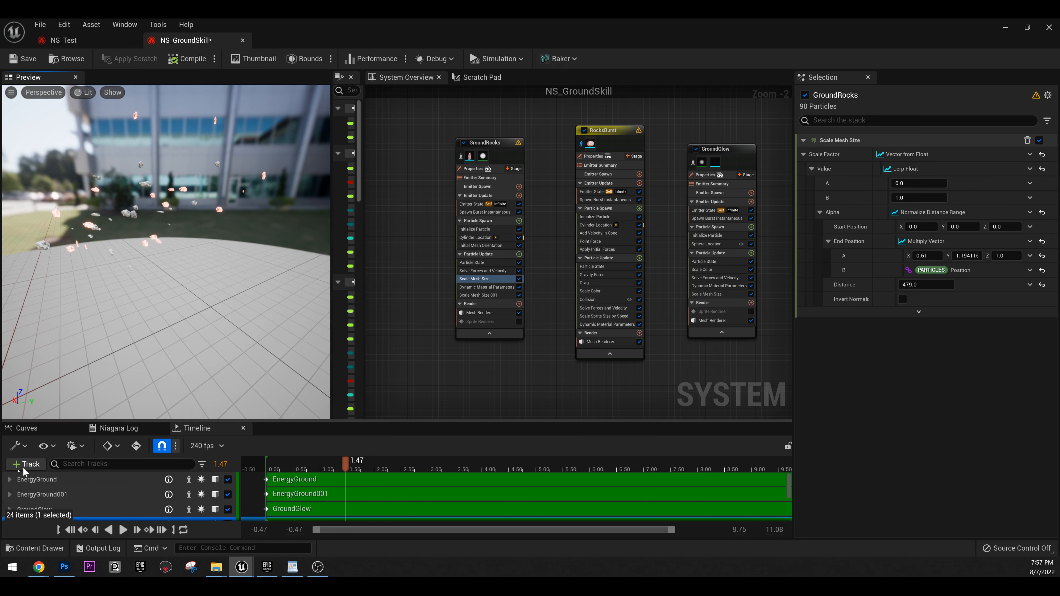
{"action": "mouse_move", "coordinate": [49, 483]}
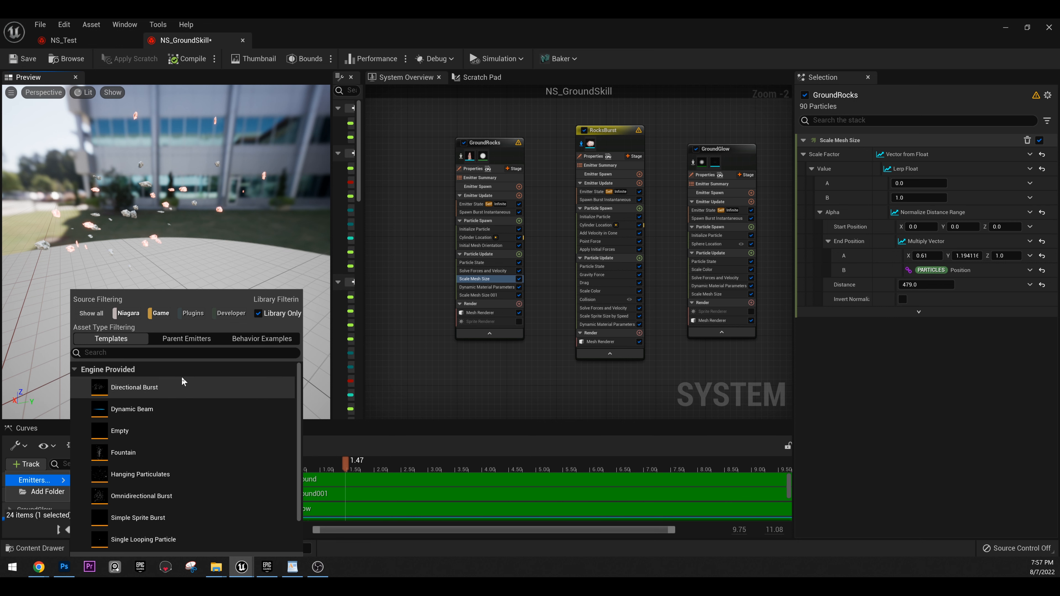
{"action": "left_click", "coordinate": [433, 383]}
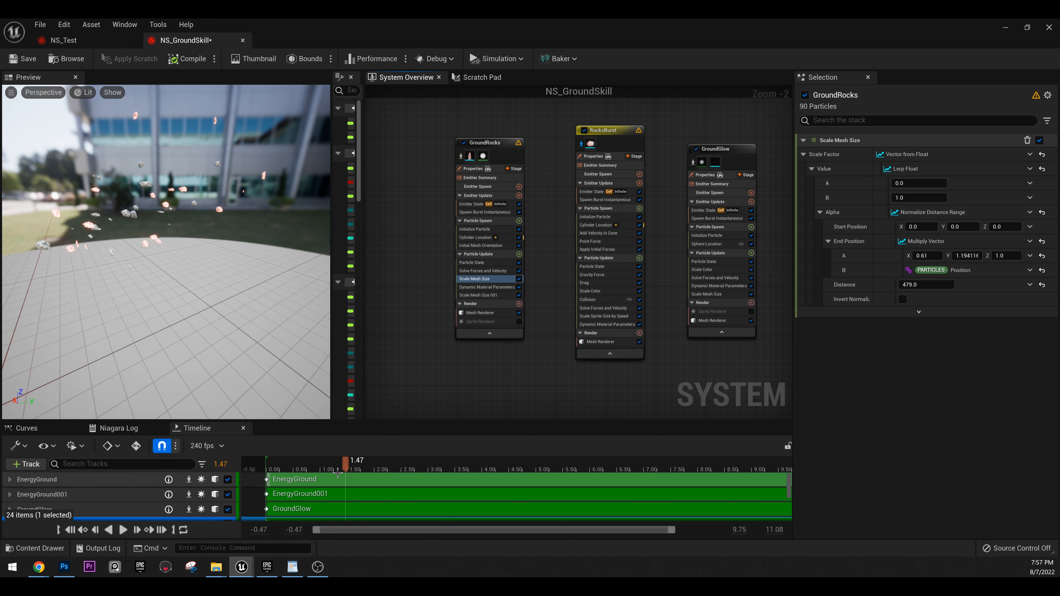
{"action": "left_click", "coordinate": [290, 468]}
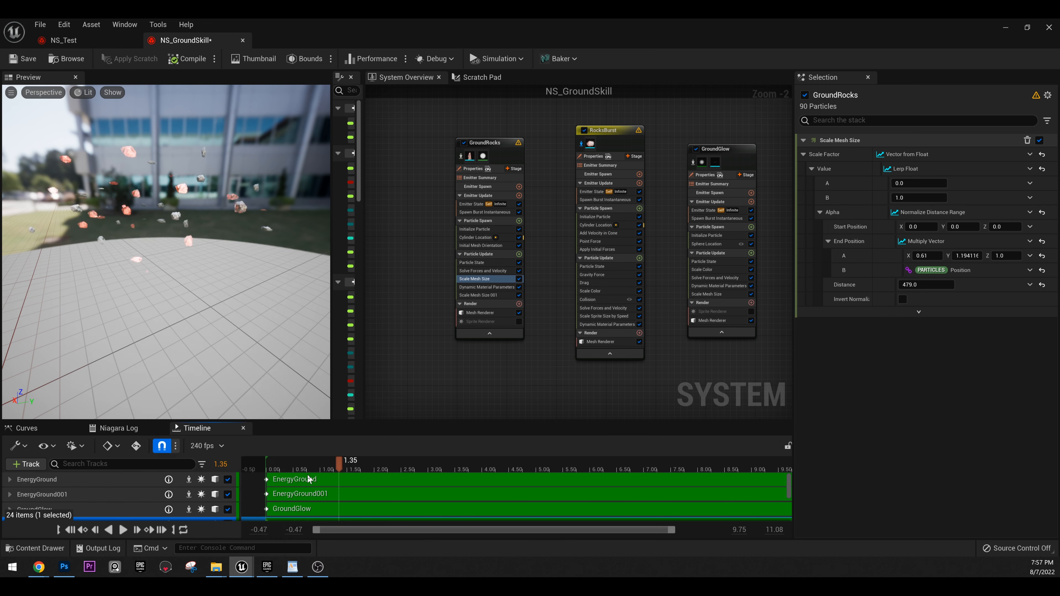
{"action": "left_click", "coordinate": [290, 469]}
{"action": "mouse_move", "coordinate": [315, 472]}
{"action": "left_mouse_down"}
{"action": "mouse_move", "coordinate": [339, 472]}
{"action": "mouse_move", "coordinate": [303, 471]}
{"action": "mouse_move", "coordinate": [334, 468]}
{"action": "left_mouse_up"}
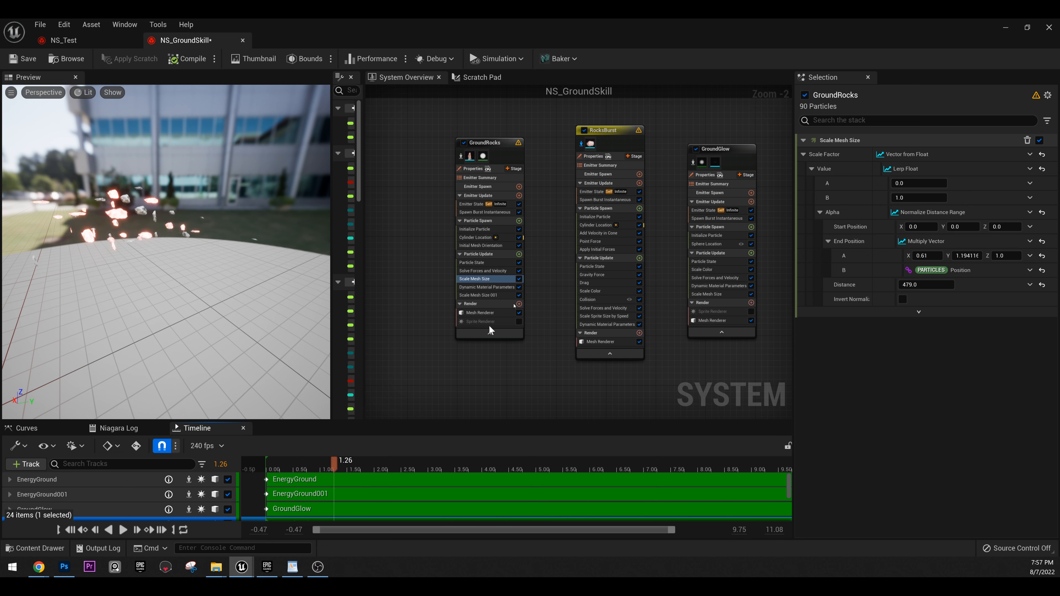
Step: Review the Add Velocity in Cone, Point Force, Apply Initial Forces and Gravity Force modules of RocksBurst
{"action": "left_click", "coordinate": [612, 233]}
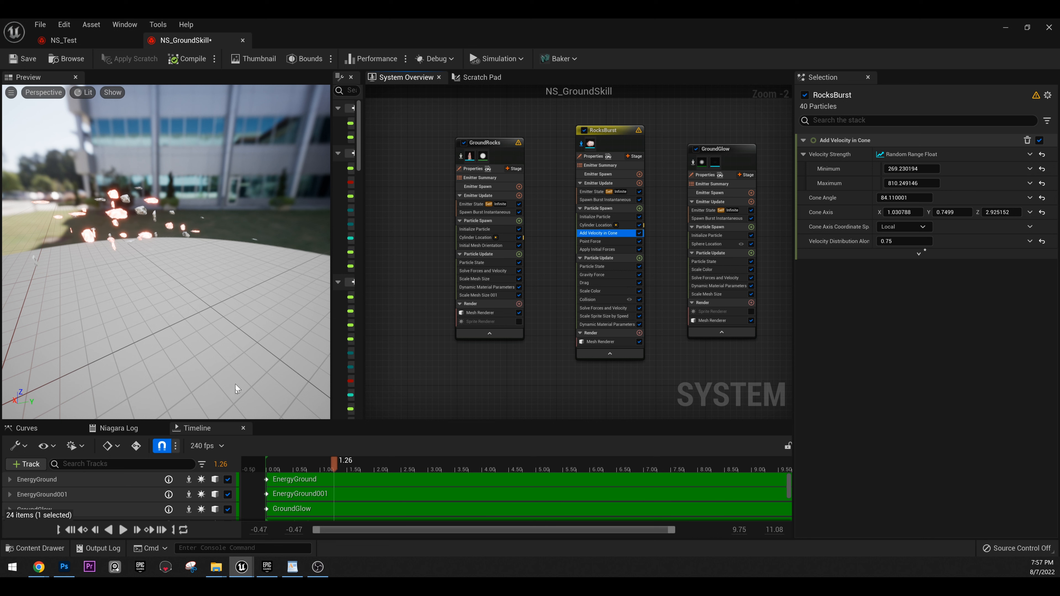
{"action": "left_click_drag", "start_coordinate": [335, 465], "coordinate": [326, 465]}
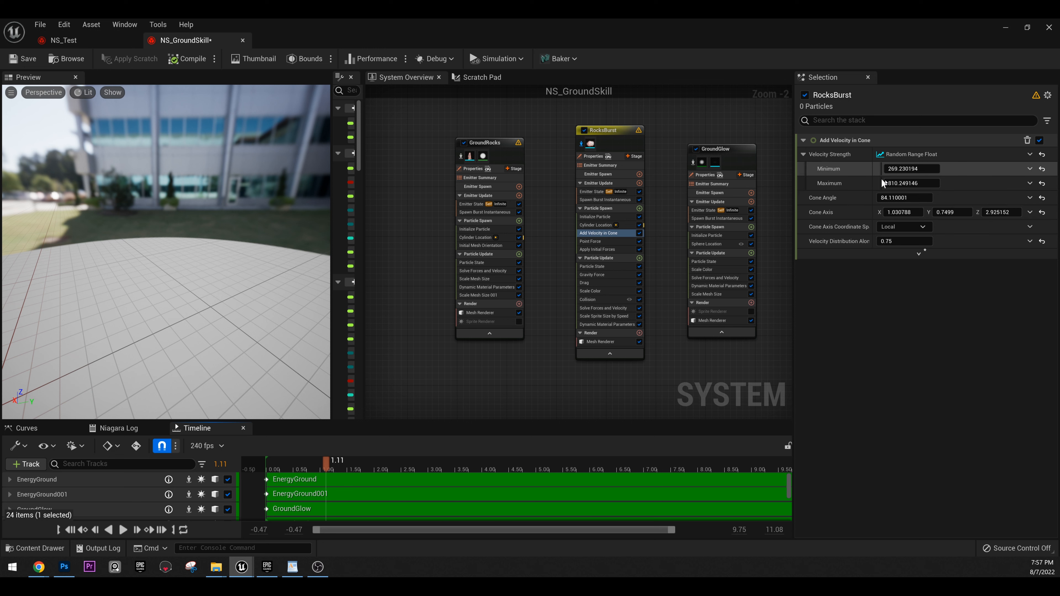
{"action": "left_click", "coordinate": [602, 241]}
{"action": "left_click", "coordinate": [609, 249]}
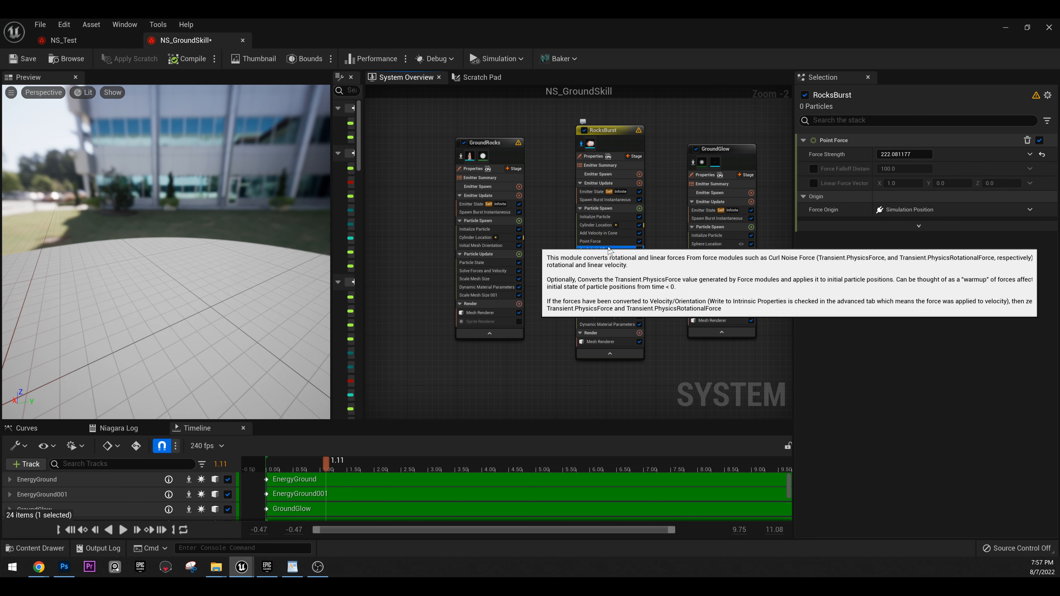
{"action": "left_click", "coordinate": [623, 276]}
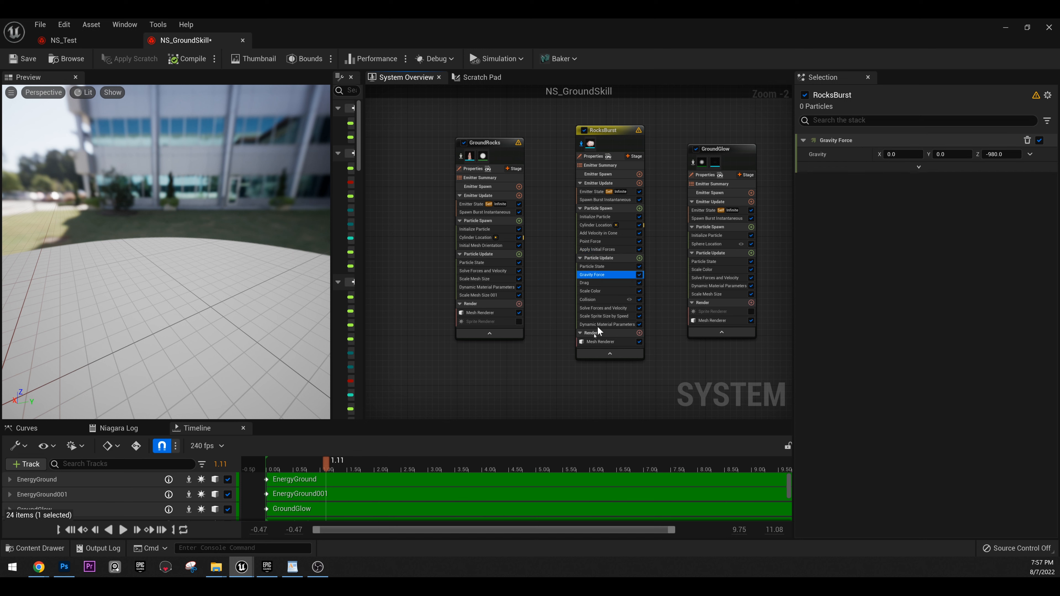
Step: Scrub RocksBurst through to about 3.75 s, relating the rocks' launch and fall to Add Velocity in Cone and Gravity Force
{"action": "left_click_drag", "start_coordinate": [314, 465], "coordinate": [395, 465]}
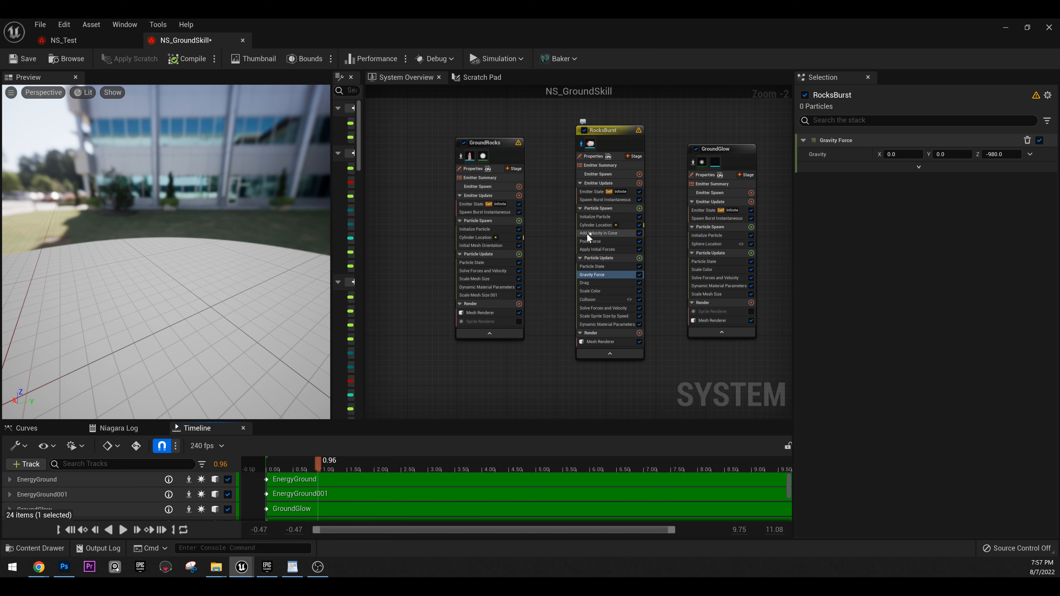
{"action": "left_click", "coordinate": [606, 235]}
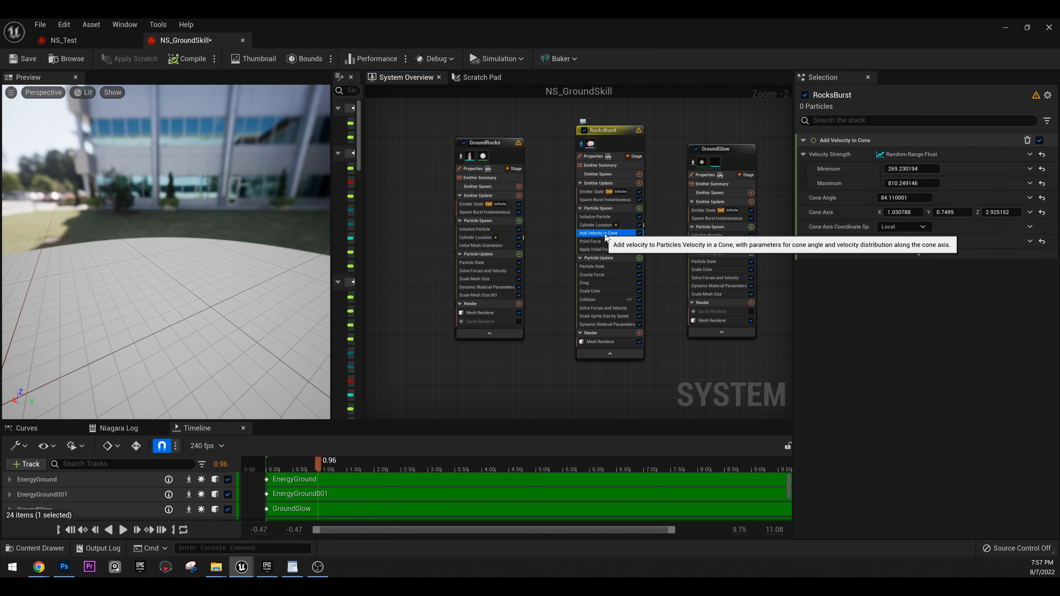
{"action": "left_click", "coordinate": [273, 471]}
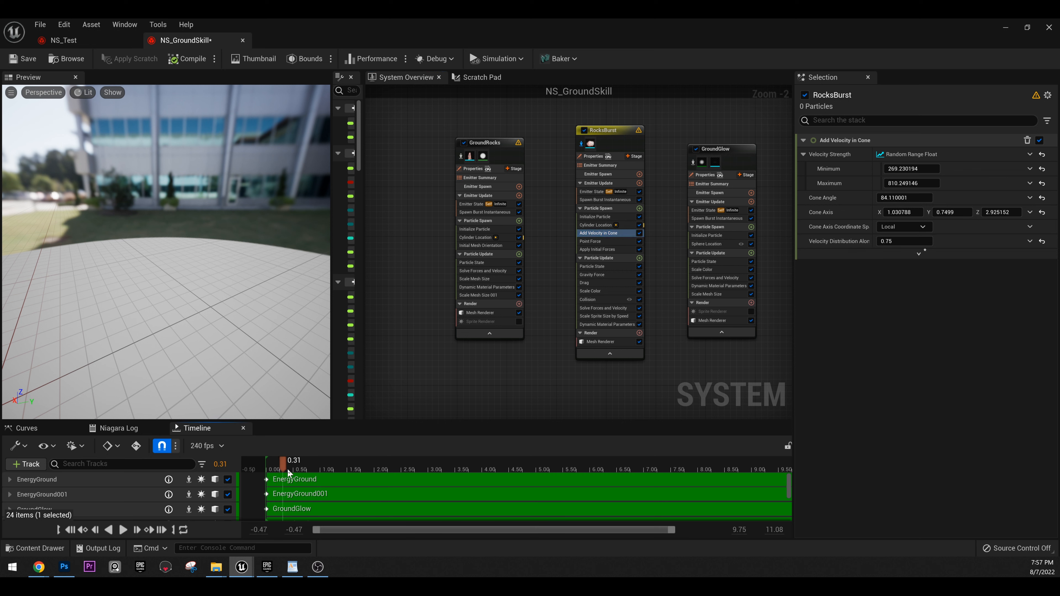
{"action": "left_click_drag", "start_coordinate": [311, 471], "coordinate": [359, 470]}
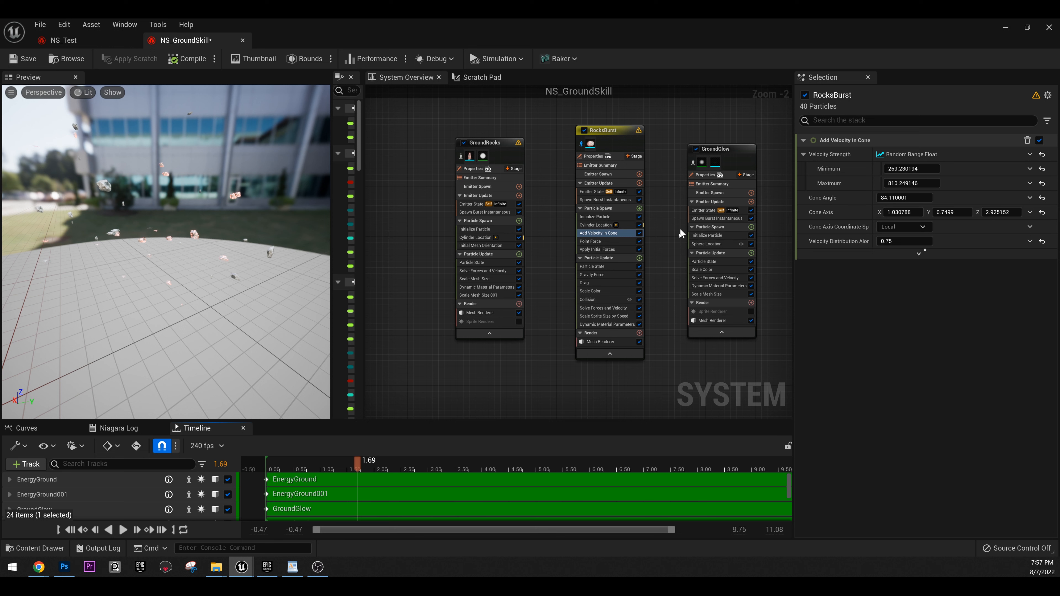
{"action": "left_click", "coordinate": [593, 275]}
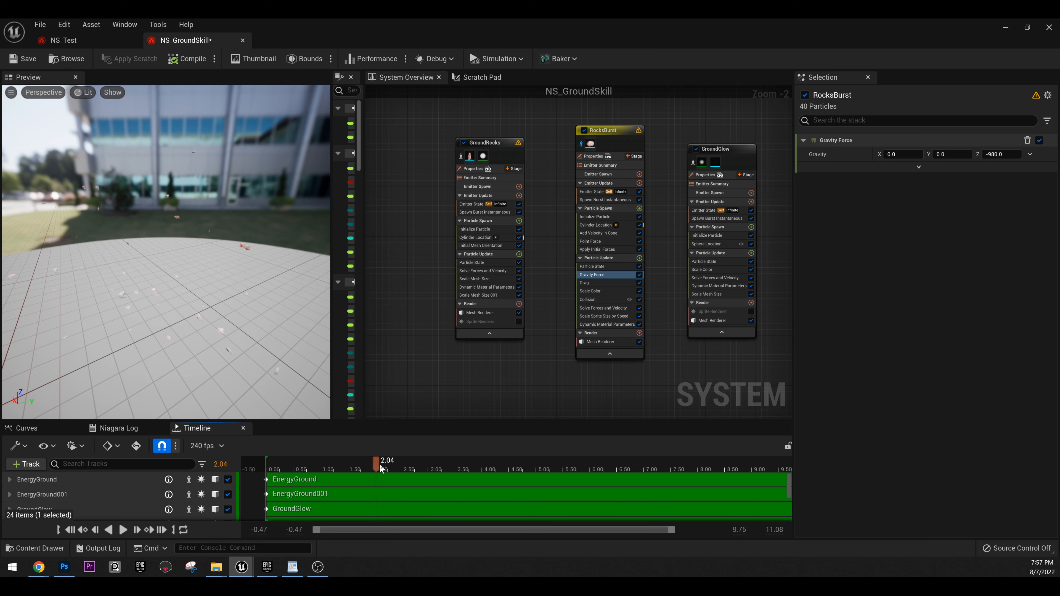
{"action": "left_click_drag", "start_coordinate": [393, 471], "coordinate": [470, 476]}
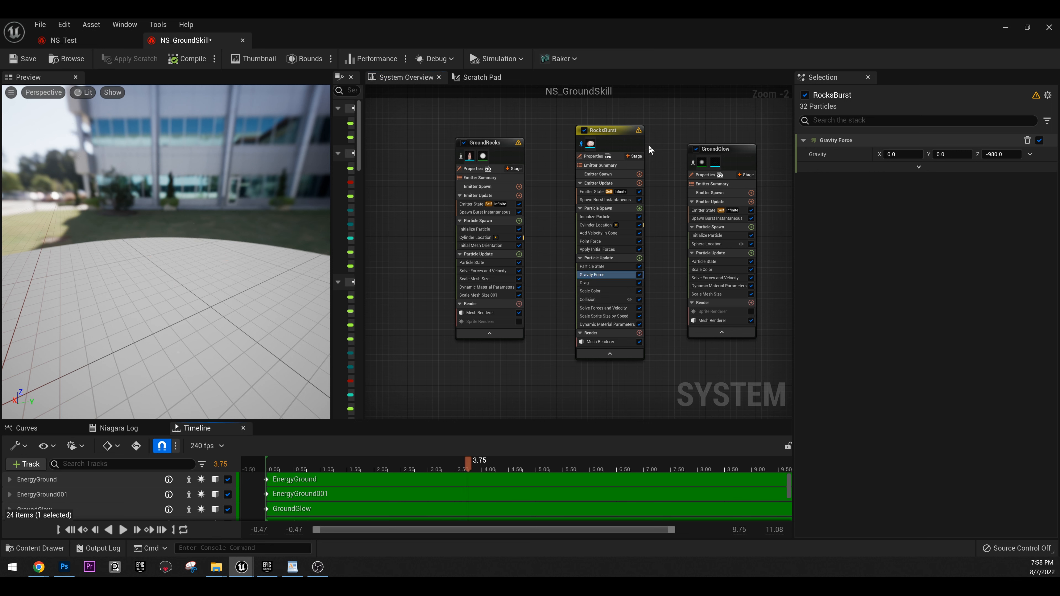
Step: Isolate the GroundGlow emitter and examine its glow in the preview at about 2.05 s on the timeline
{"action": "right_click_drag", "start_coordinate": [649, 146], "coordinate": [581, 122]}
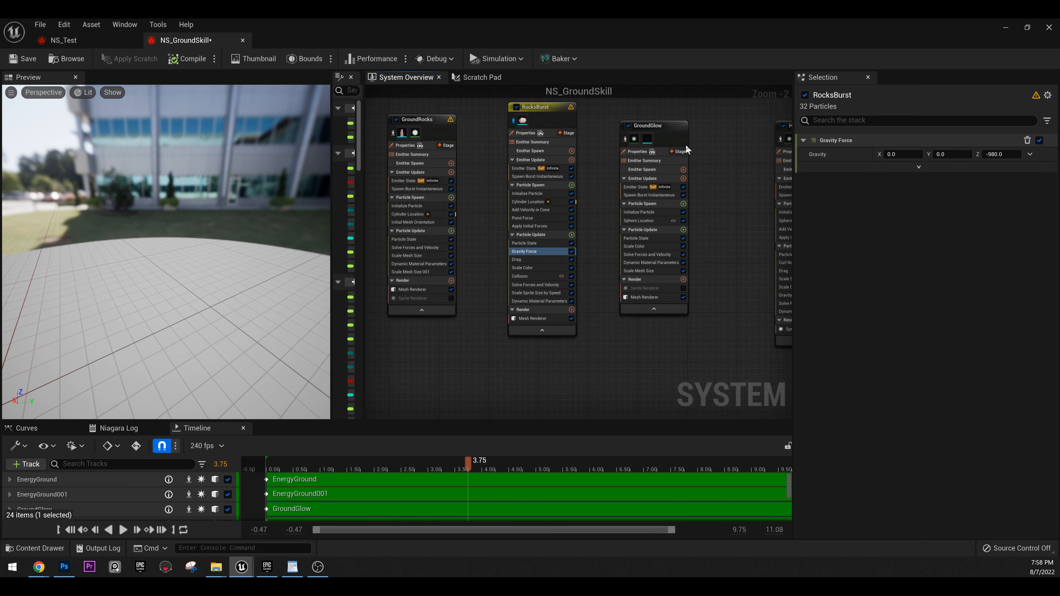
{"action": "left_click", "coordinate": [626, 140]}
{"action": "left_click_drag", "start_coordinate": [355, 472], "coordinate": [378, 487]}
{"action": "scroll", "coordinate": [234, 292], "scroll_direction": "down", "scroll_amount": 8}
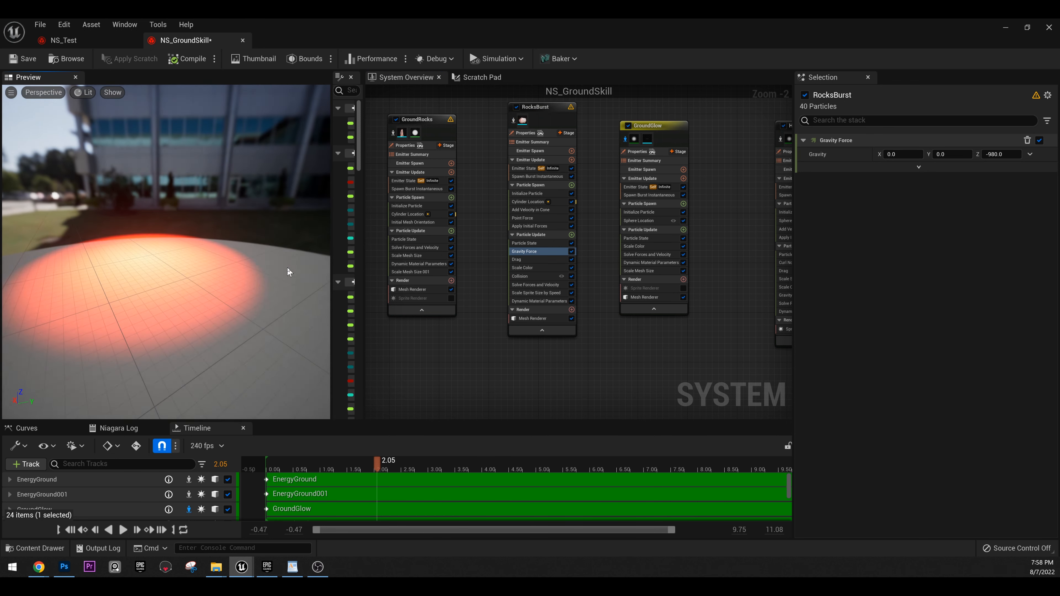
{"action": "middle_click_drag", "start_coordinate": [289, 269], "coordinate": [261, 330]}
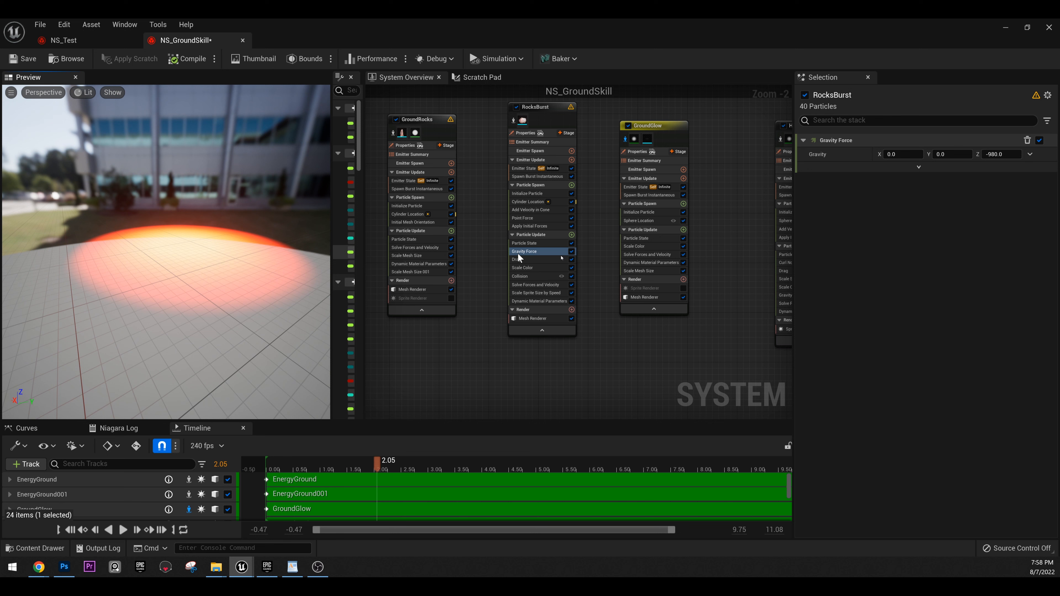
Step: Open the A_Plane mesh from GroundGlow's Mesh Renderer, inspect the plane and its material slot, and return to NS_GroundSkill
{"action": "left_click", "coordinate": [649, 297]}
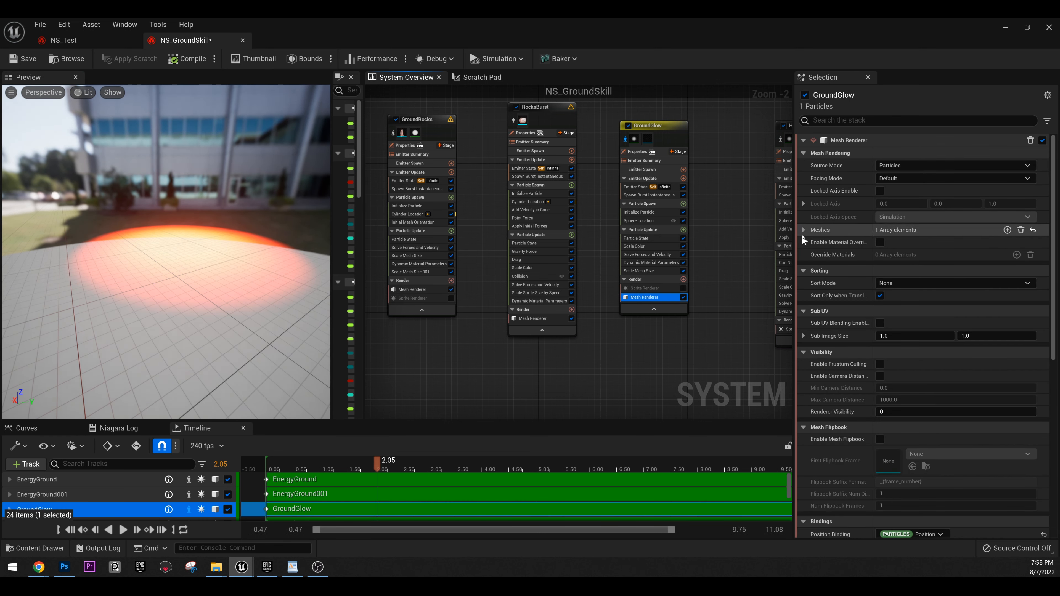
{"action": "left_click", "coordinate": [803, 230]}
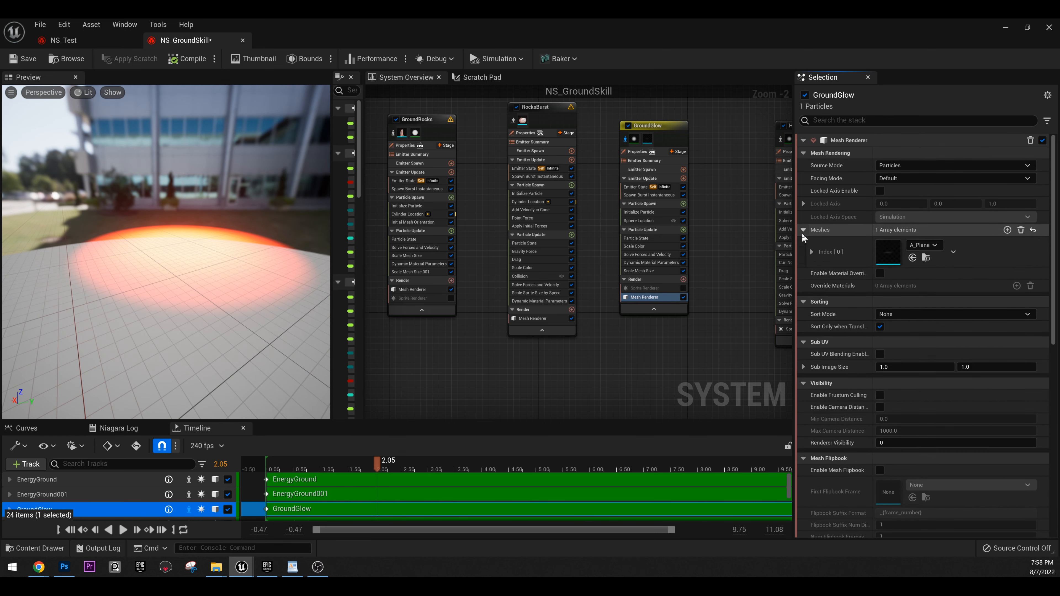
{"action": "double_click", "coordinate": [884, 256]}
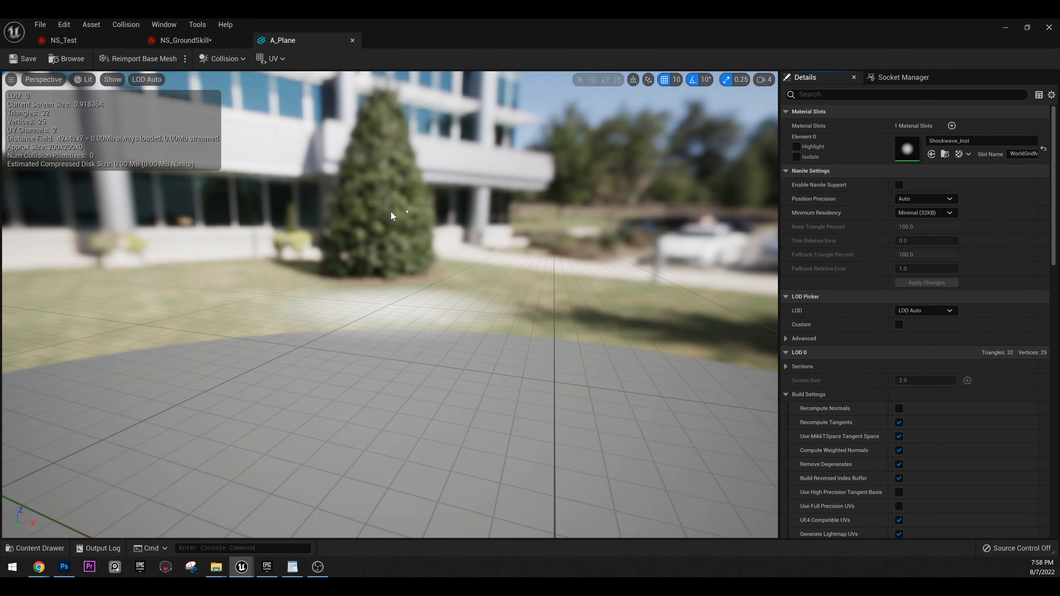
{"action": "right_click_drag", "start_coordinate": [391, 212], "coordinate": [379, 241]}
{"action": "key", "text": "s"}
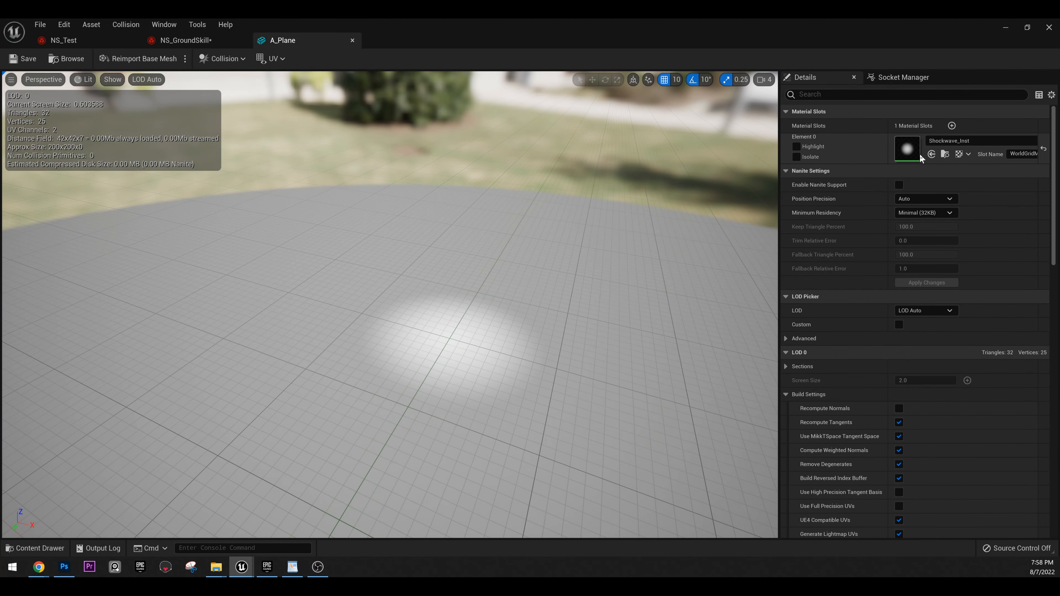
{"action": "left_click", "coordinate": [170, 40]}
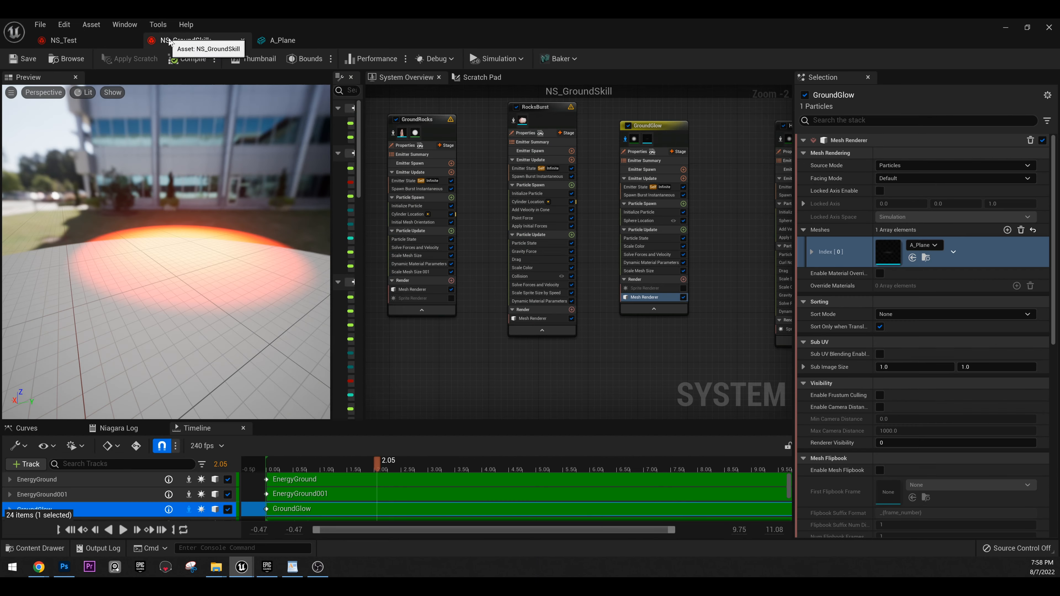
Step: Review the Scale Color curve and the Initialize Particle attributes of GroundGlow
{"action": "right_click_drag", "start_coordinate": [638, 343], "coordinate": [642, 349]}
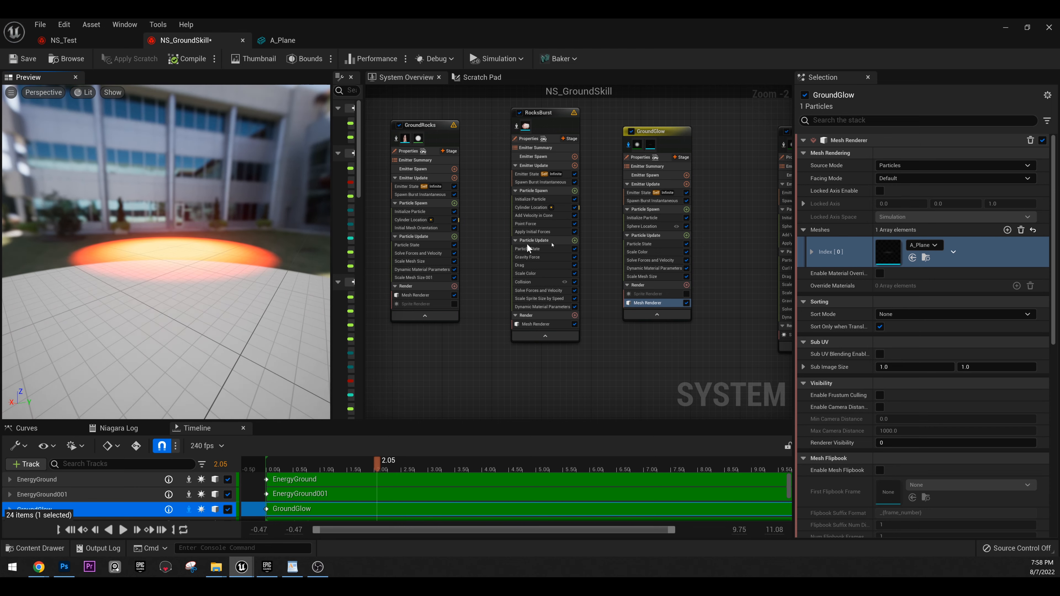
{"action": "left_click", "coordinate": [676, 252]}
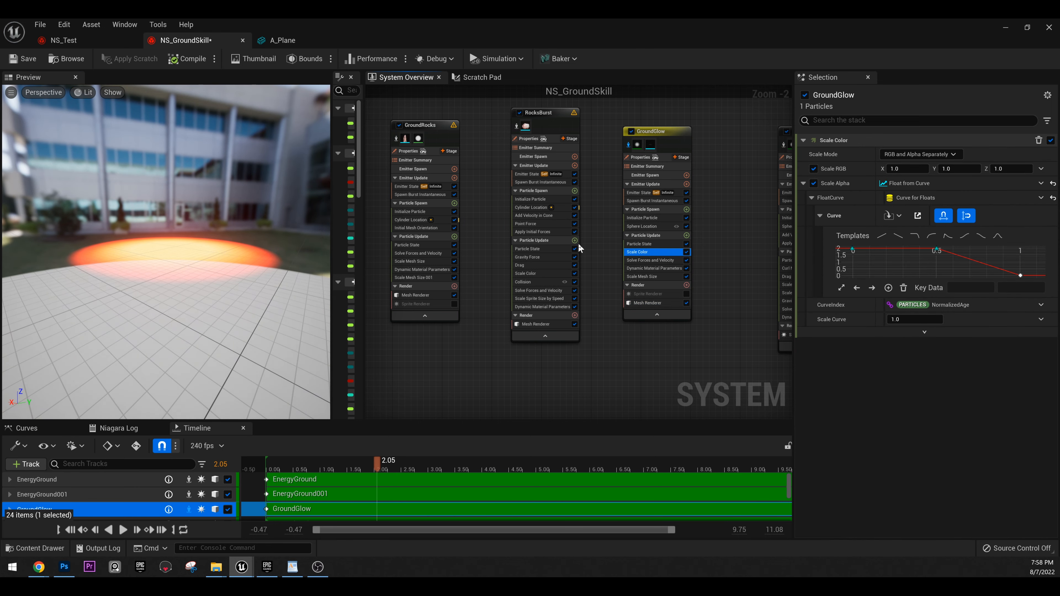
{"action": "left_click", "coordinate": [636, 217]}
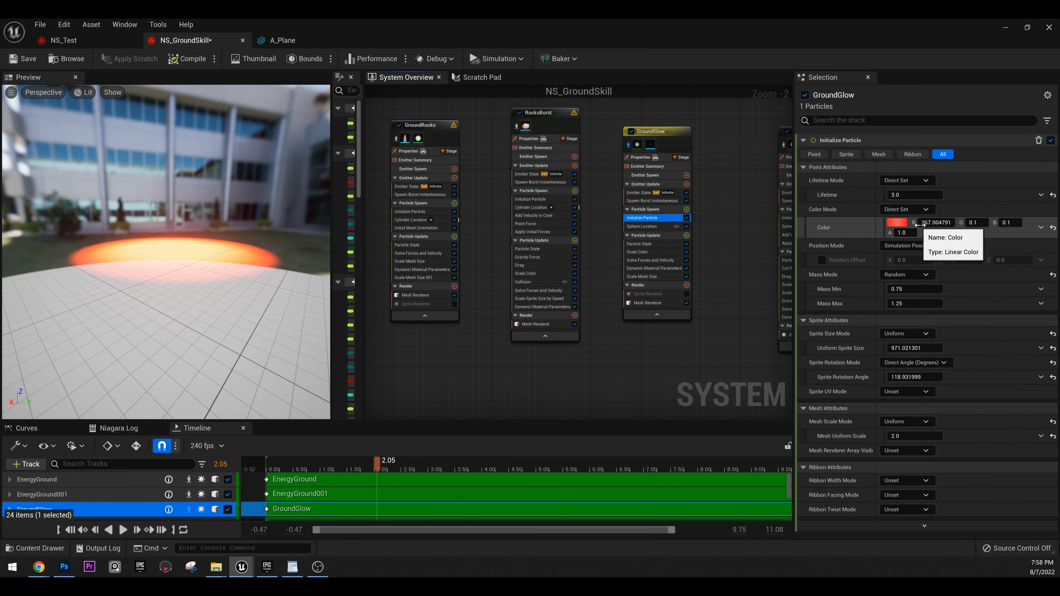
Step: Examine GroundGlow's glow in the preview and review its Dynamic Material Parameters, including Radius, Density and the Opacity curve
{"action": "scroll", "coordinate": [225, 258], "scroll_direction": "down", "scroll_amount": 3}
{"action": "mouse_move", "coordinate": [226, 257]}
{"action": "left_mouse_down"}
{"action": "mouse_move", "coordinate": [179, 249]}
{"action": "mouse_move", "coordinate": [217, 251]}
{"action": "left_mouse_up"}
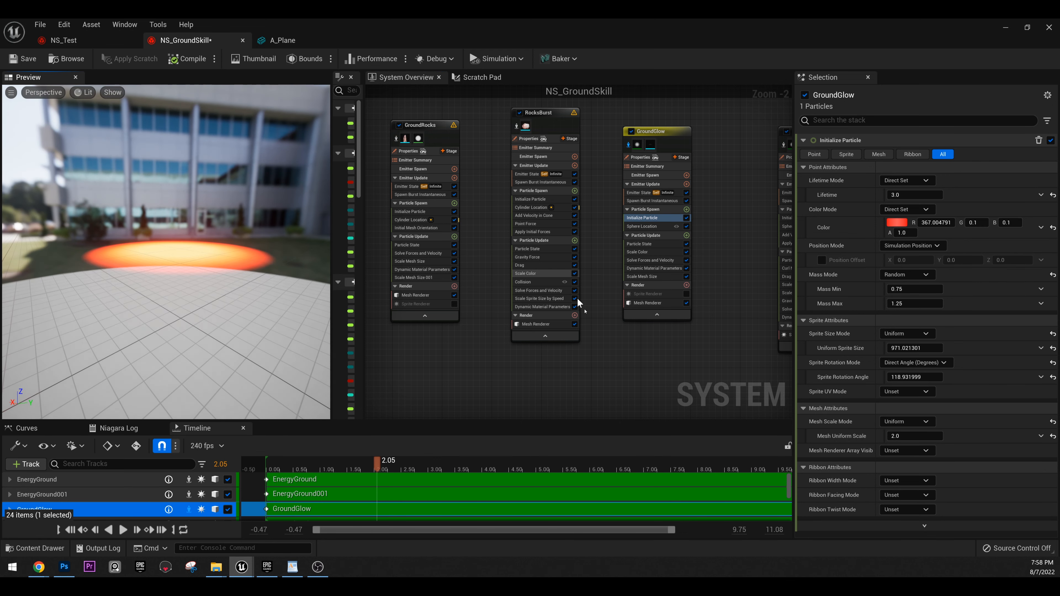
{"action": "left_click", "coordinate": [654, 269]}
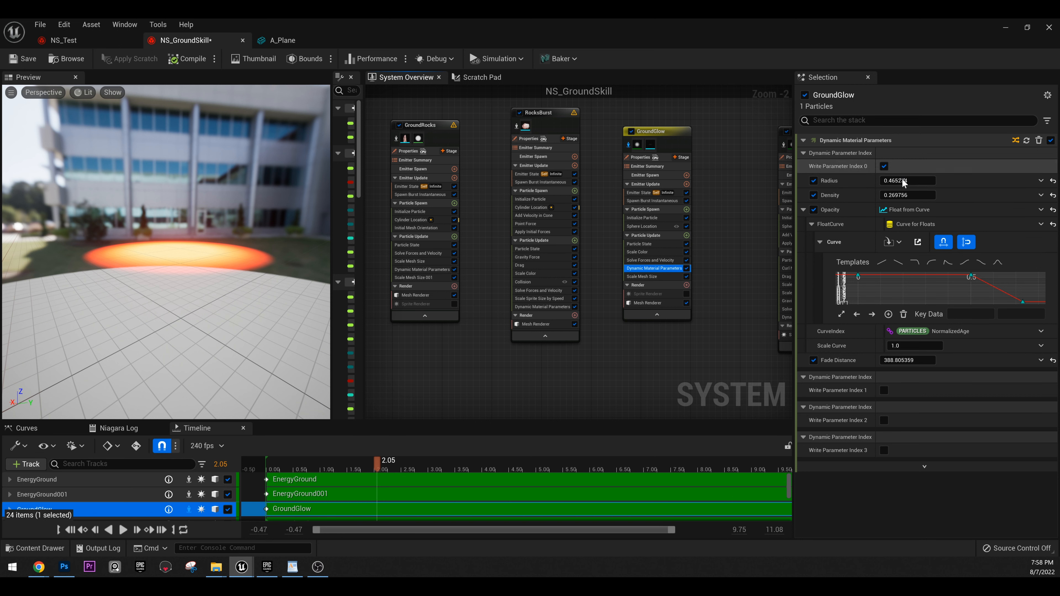
Step: Isolate the HangingParticulates emitter and examine its floating particles in the preview up to about 3.20 s on the timeline
{"action": "right_click_drag", "start_coordinate": [711, 127], "coordinate": [565, 128]}
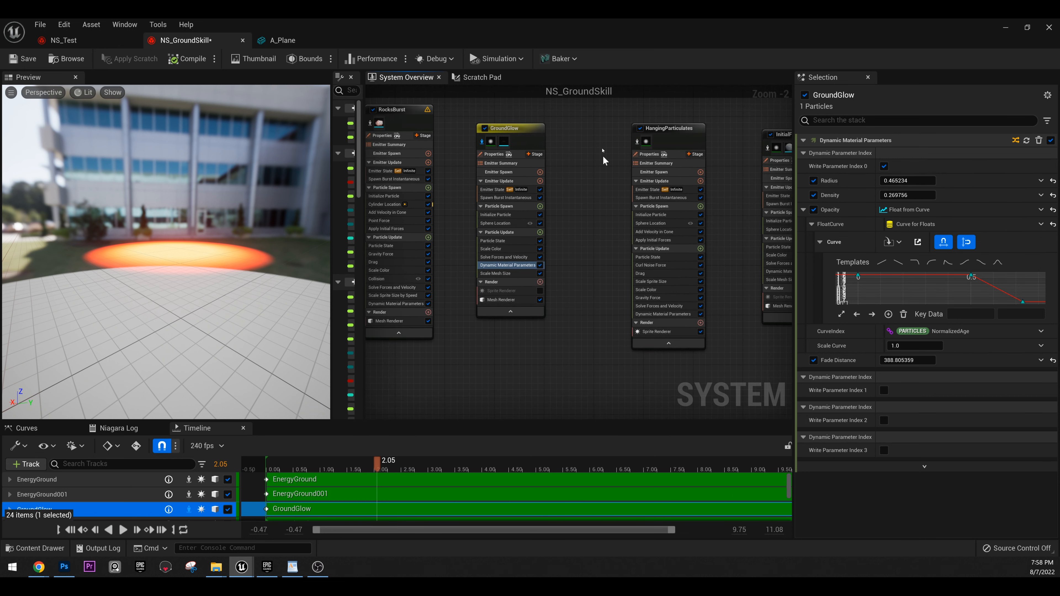
{"action": "left_click", "coordinate": [637, 141]}
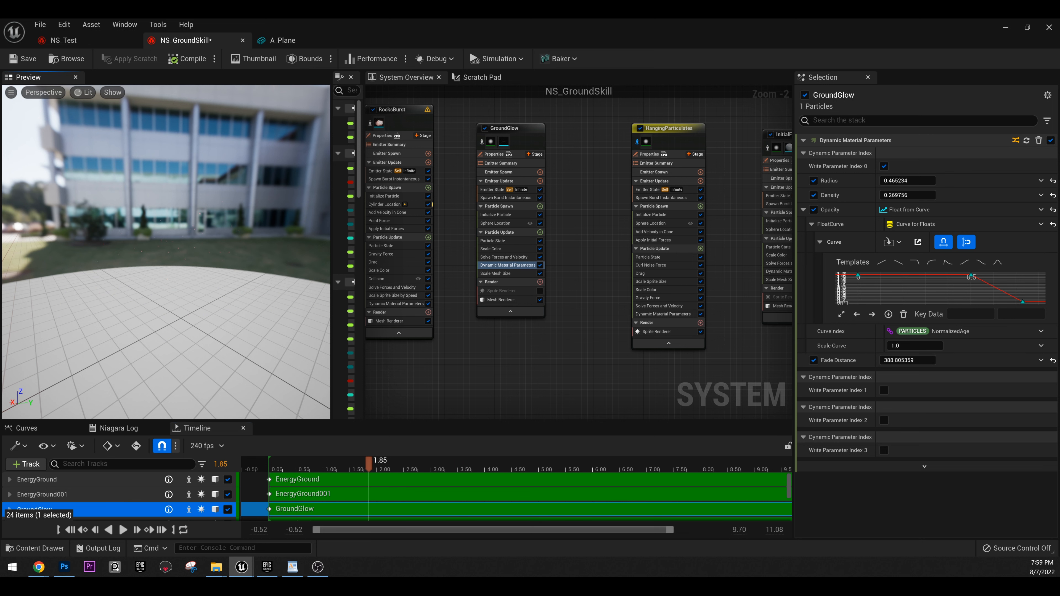
{"action": "key", "text": "s"}
{"action": "key", "text": "w"}
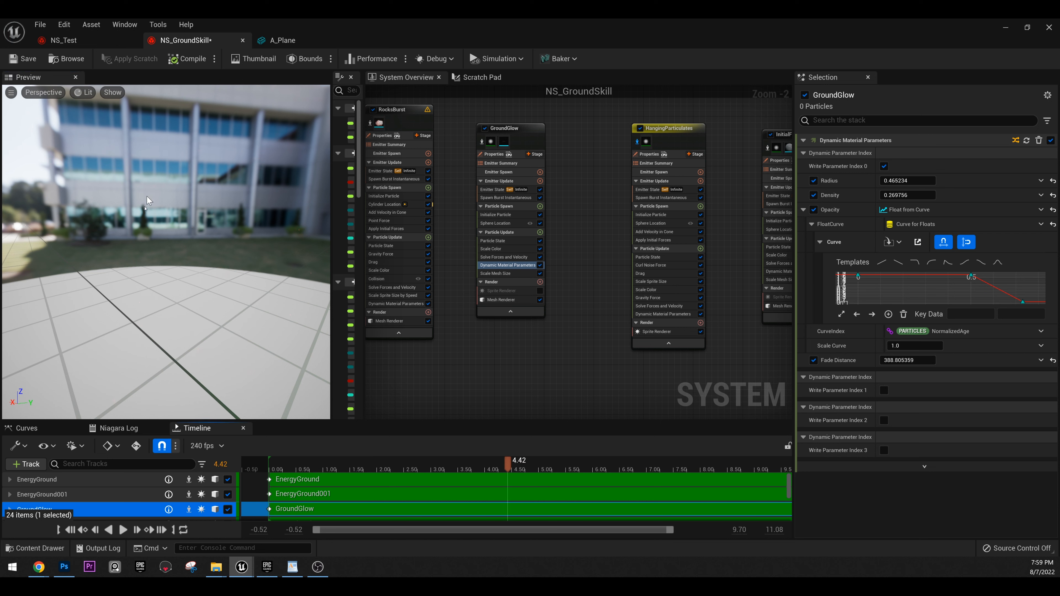
{"action": "key", "text": "s"}
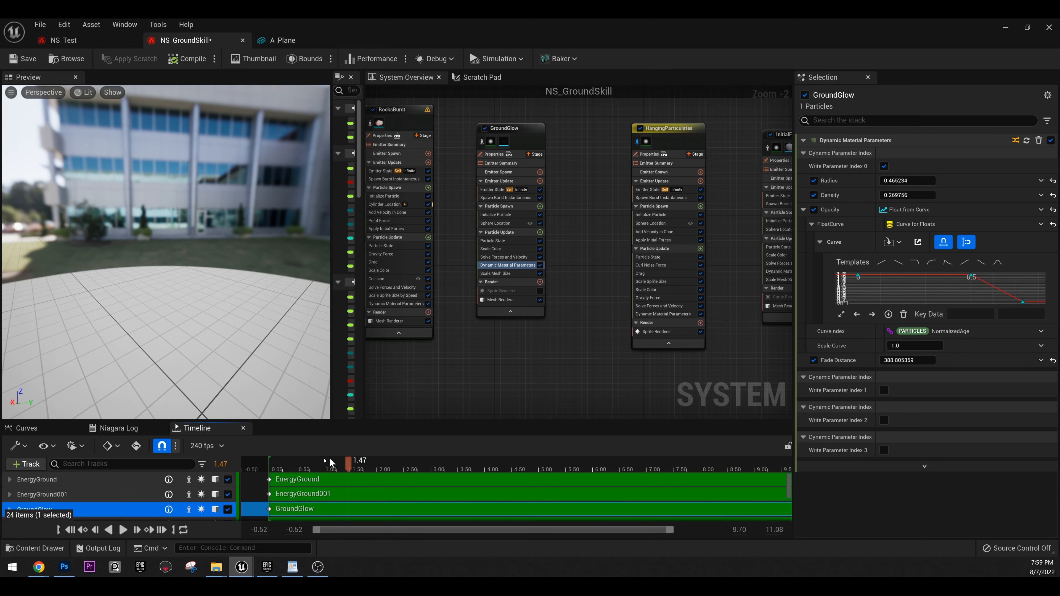
{"action": "left_click", "coordinate": [443, 469]}
{"action": "key", "text": "q"}
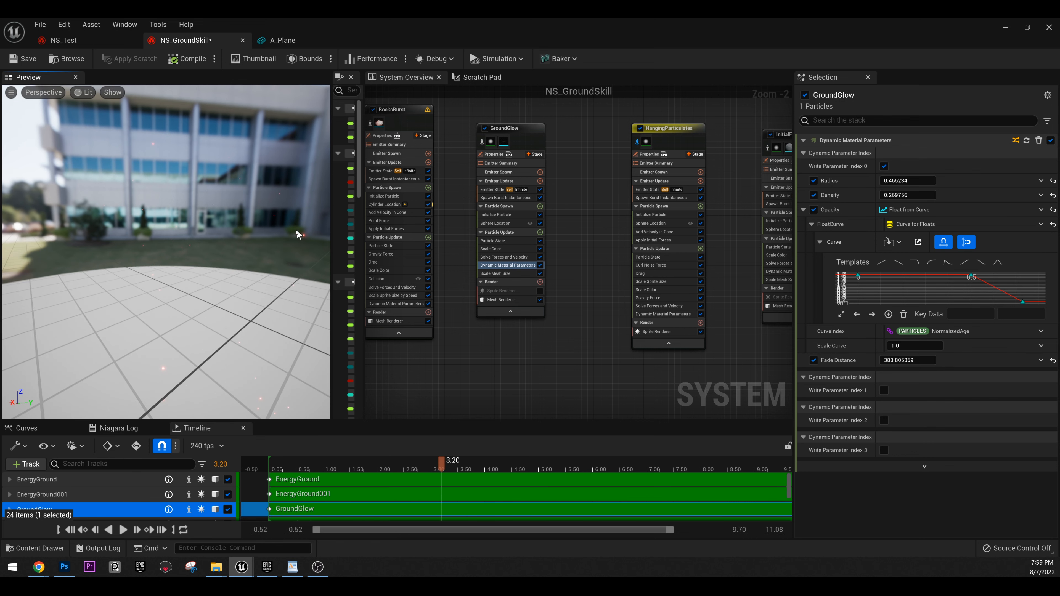
Step: Isolate the InitialFlash emitter and scrub the timeline to about 1.19 s to examine the flash
{"action": "right_click_drag", "start_coordinate": [727, 184], "coordinate": [622, 170]}
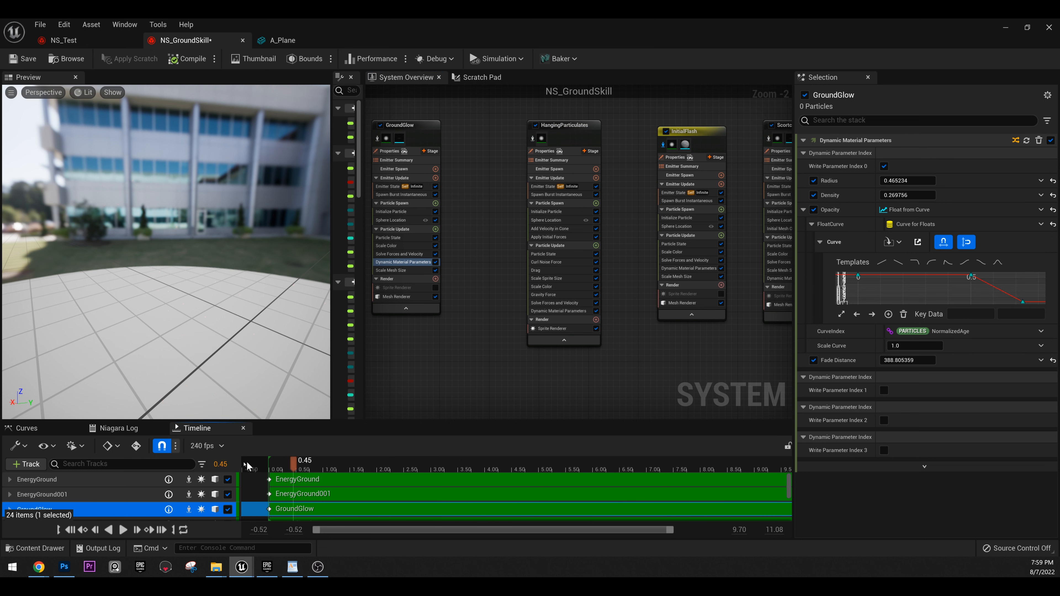
{"action": "mouse_move", "coordinate": [304, 475]}
{"action": "left_mouse_down"}
{"action": "mouse_move", "coordinate": [426, 466]}
{"action": "mouse_move", "coordinate": [311, 463]}
{"action": "left_mouse_up"}
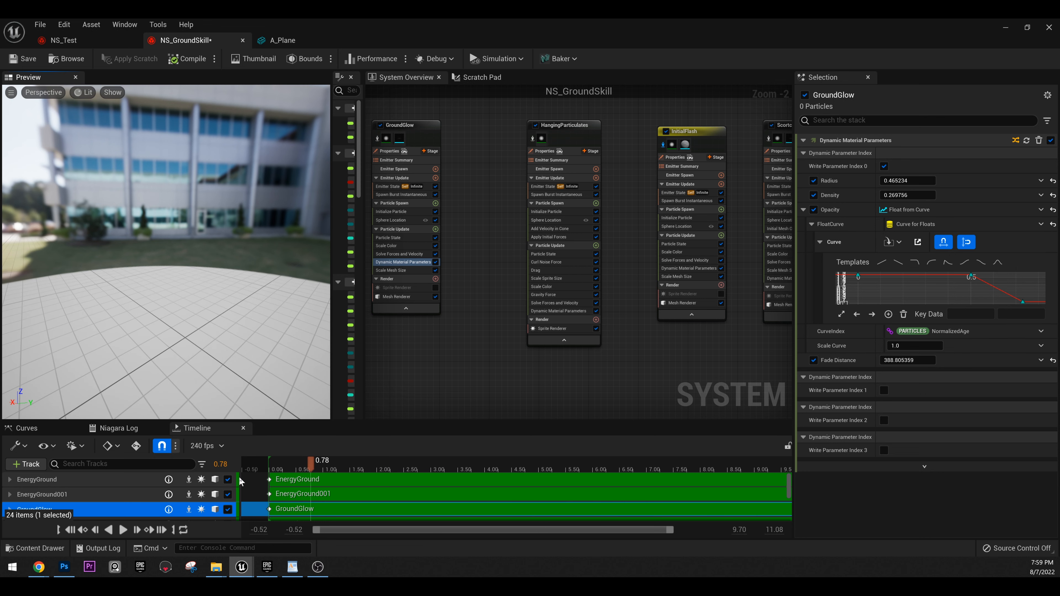
{"action": "left_click_drag", "start_coordinate": [244, 467], "coordinate": [336, 481]}
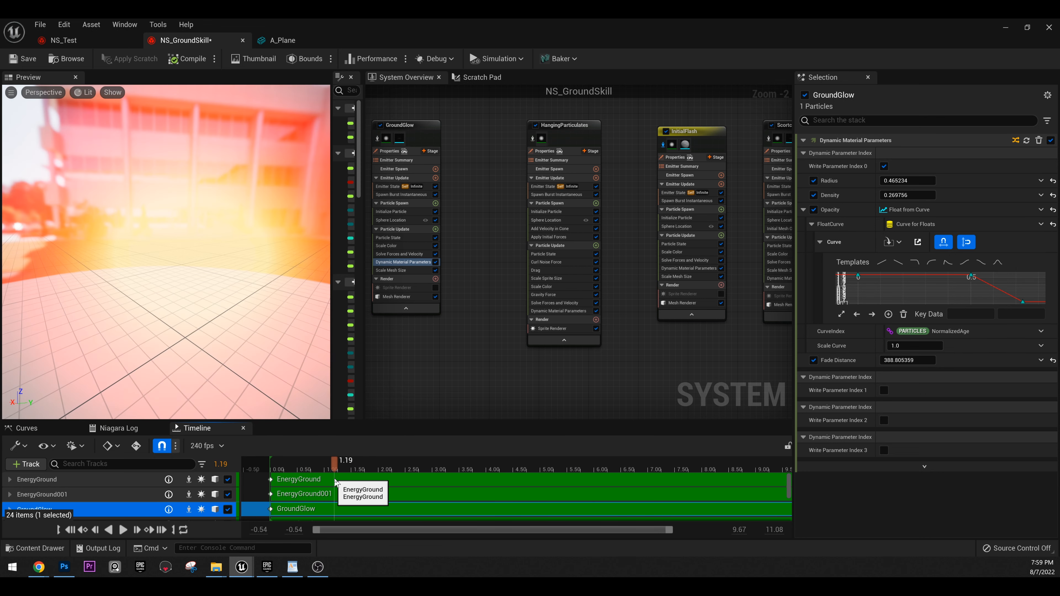
Step: Inspect the Sphere mesh assigned in InitialFlash's Mesh Renderer and compare it with the flash in the preview
{"action": "left_click", "coordinate": [683, 303]}
{"action": "left_click", "coordinate": [803, 230]}
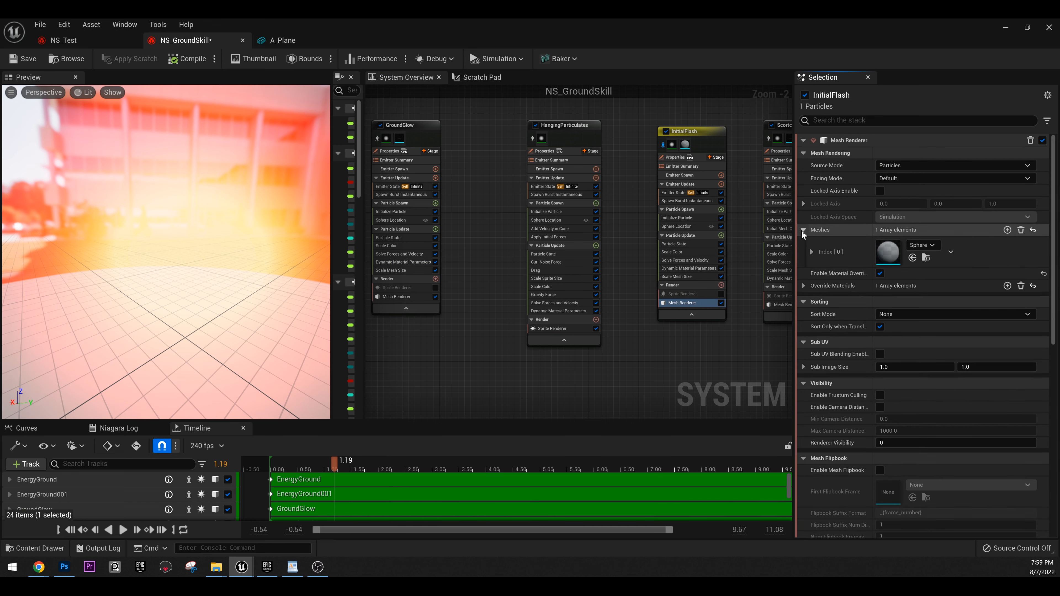
{"action": "left_click_drag", "start_coordinate": [262, 231], "coordinate": [180, 251]}
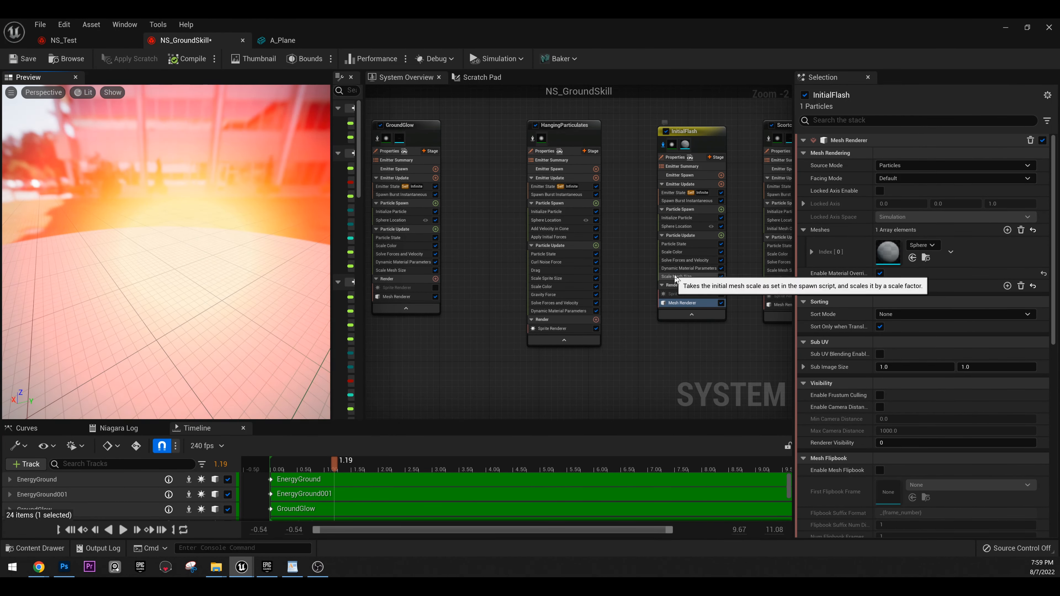
Step: Review InitialFlash's Scale Mesh Size curve while scrubbing the timeline through the flash to about 1.35 s
{"action": "left_click", "coordinate": [689, 277]}
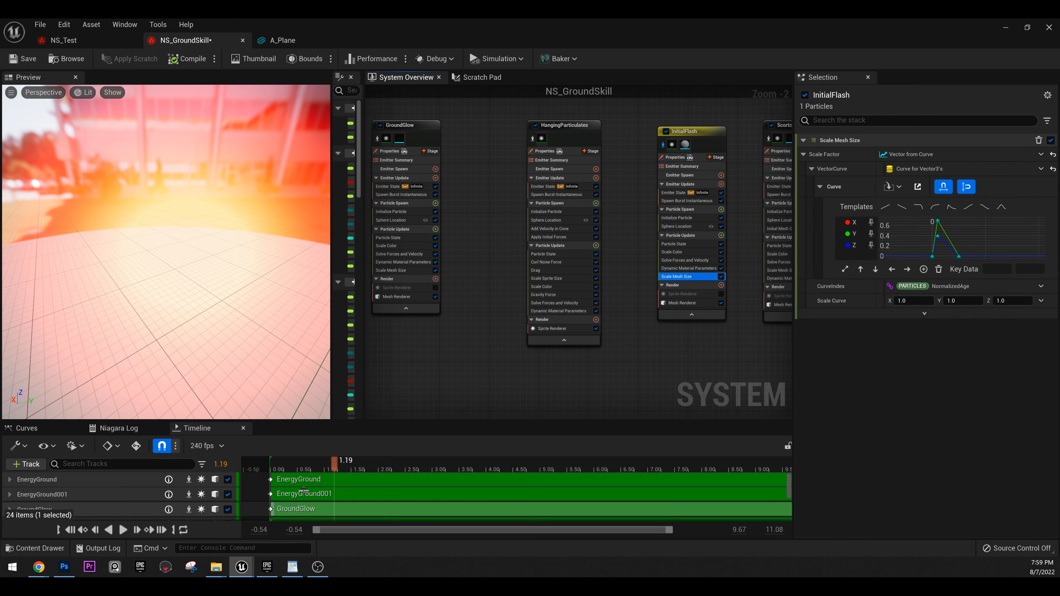
{"action": "left_click", "coordinate": [283, 470]}
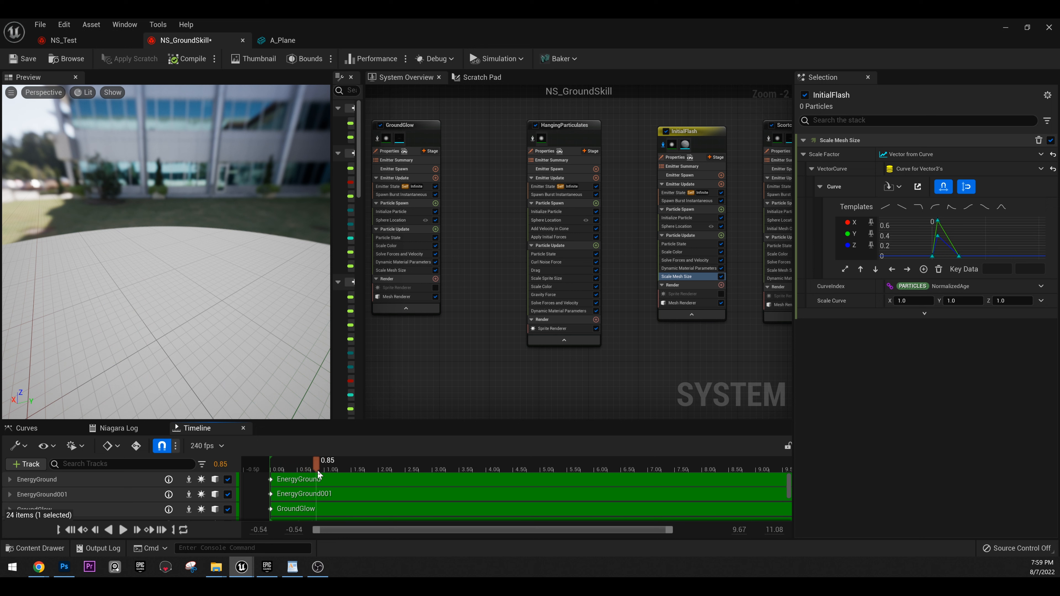
{"action": "left_click_drag", "start_coordinate": [317, 471], "coordinate": [345, 477]}
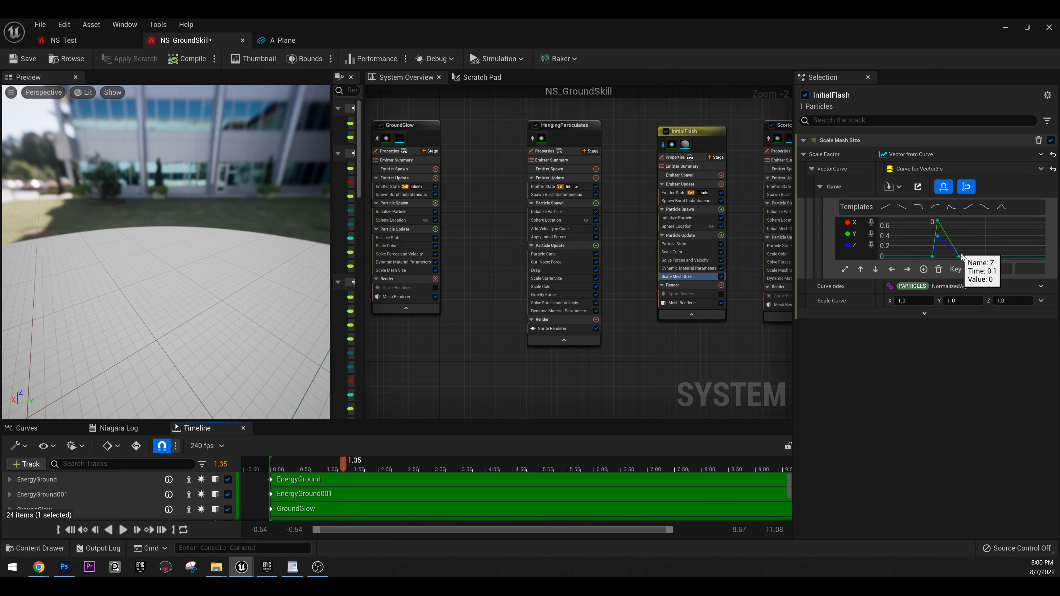
Step: Isolate the Scortchmark emitter and examine its ground mark at about 1.55 s alongside the A_Plane mesh settings in its Mesh Renderer
{"action": "right_click_drag", "start_coordinate": [706, 361], "coordinate": [575, 371]}
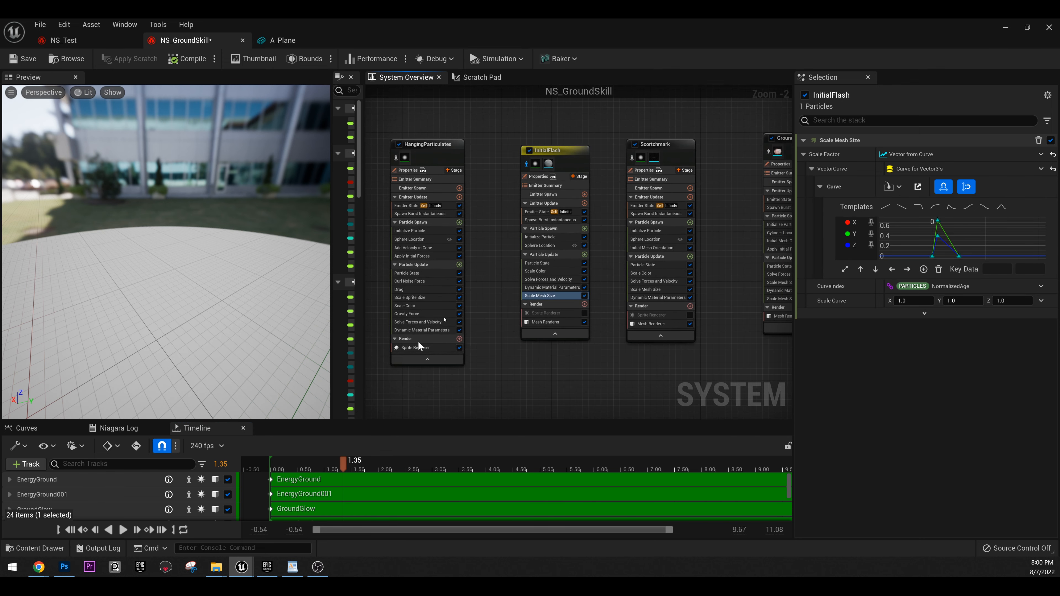
{"action": "left_click", "coordinate": [634, 157]}
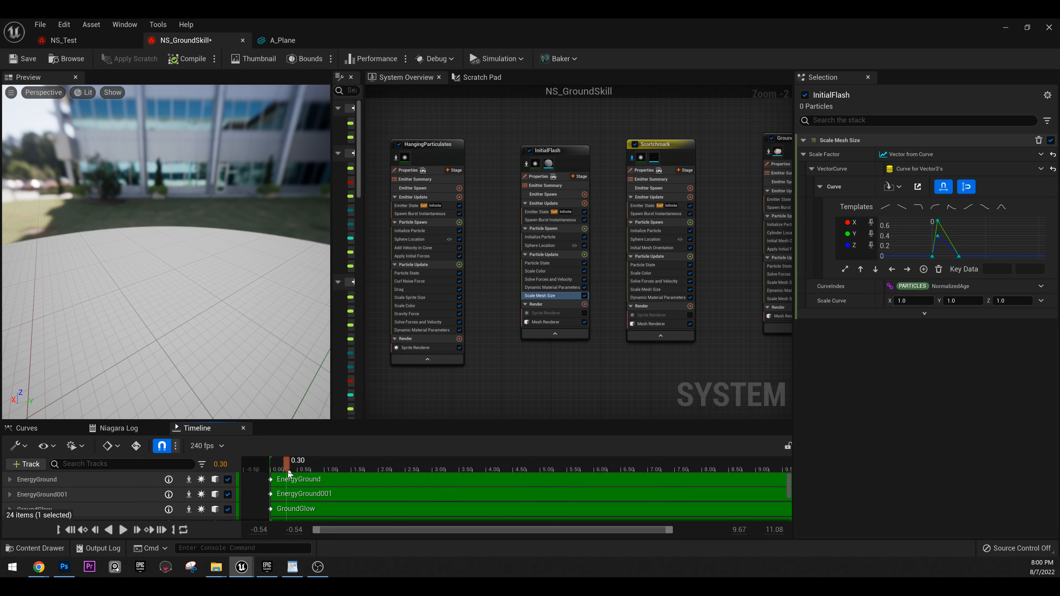
{"action": "left_click", "coordinate": [650, 325]}
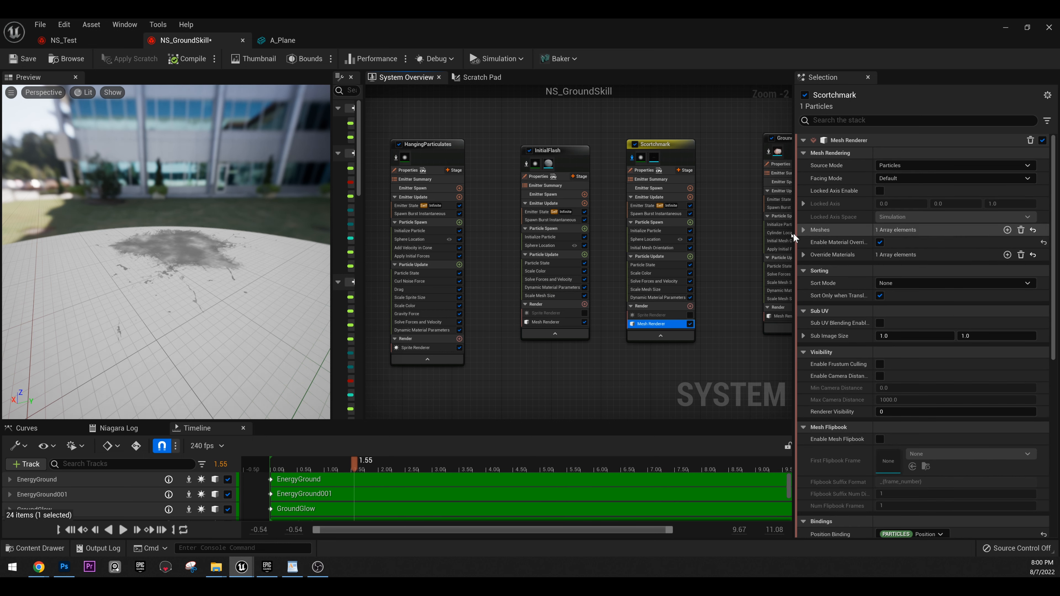
{"action": "left_click", "coordinate": [802, 230]}
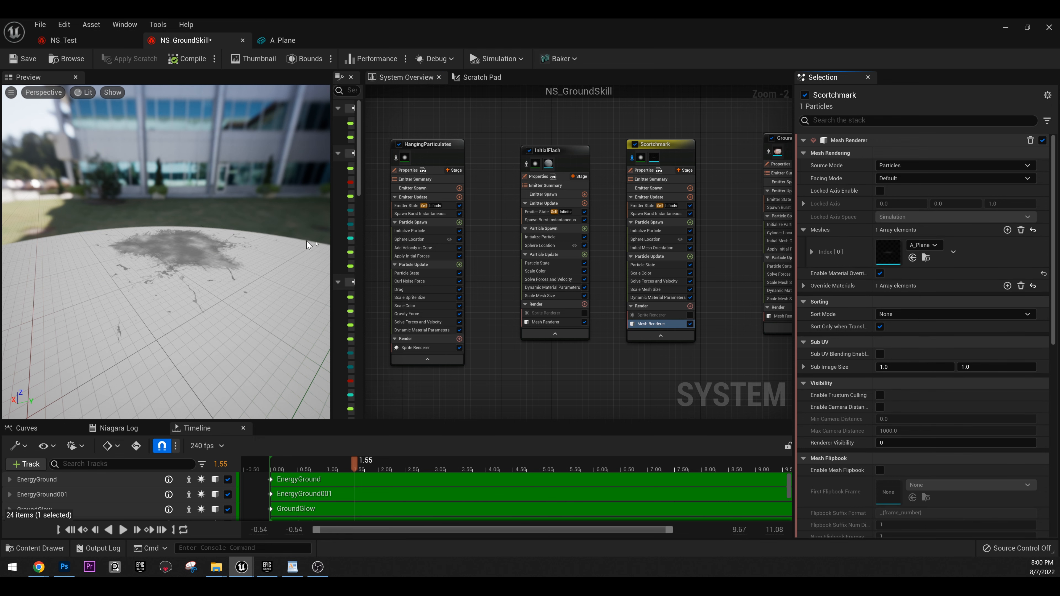
{"action": "right_click_drag", "start_coordinate": [517, 149], "coordinate": [620, 158]}
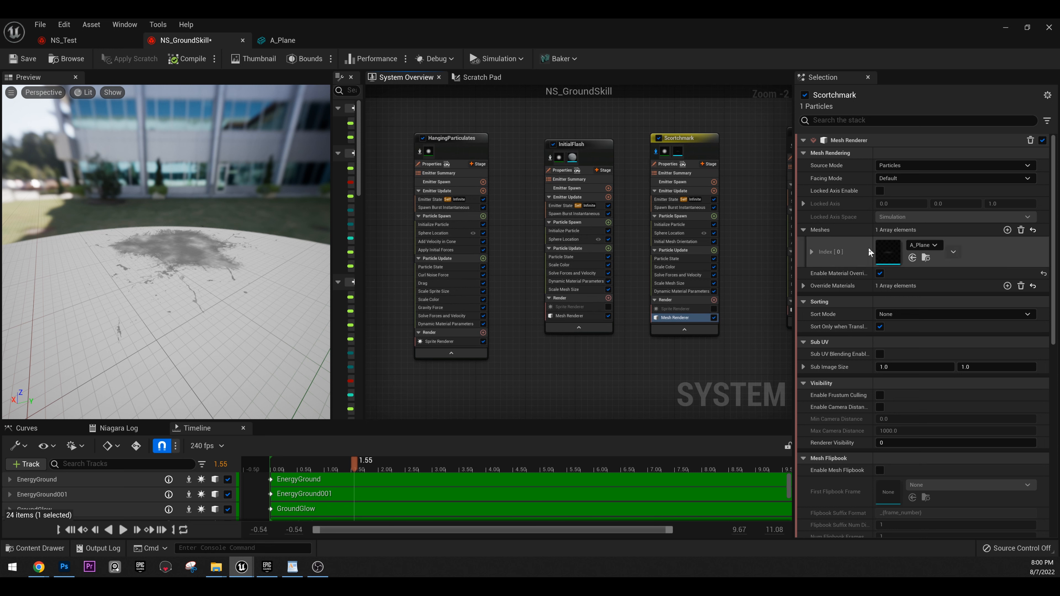
{"action": "left_click", "coordinate": [812, 252]}
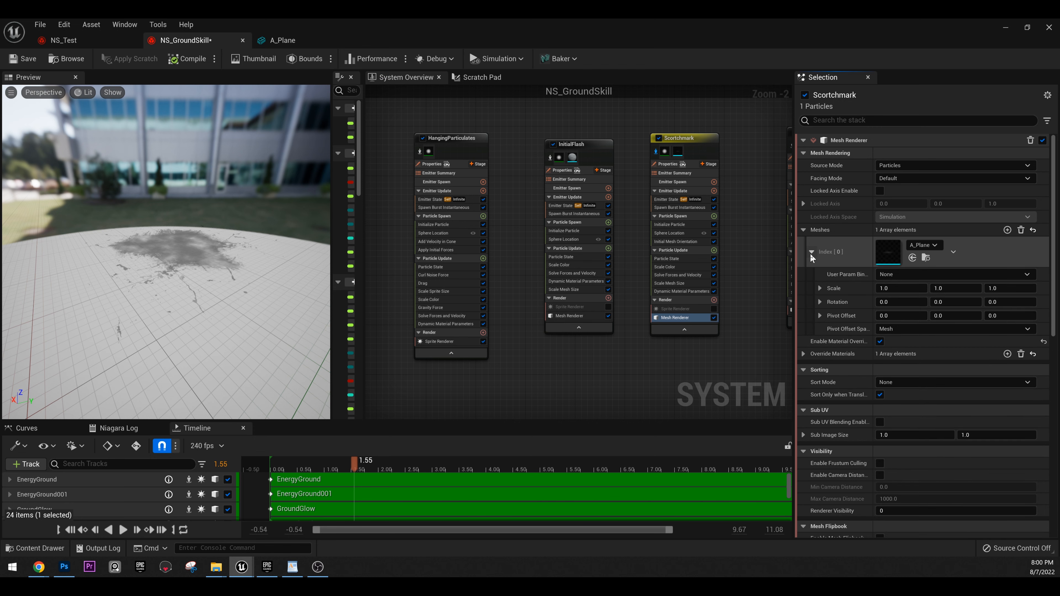
{"action": "left_click_drag", "start_coordinate": [177, 258], "coordinate": [160, 186]}
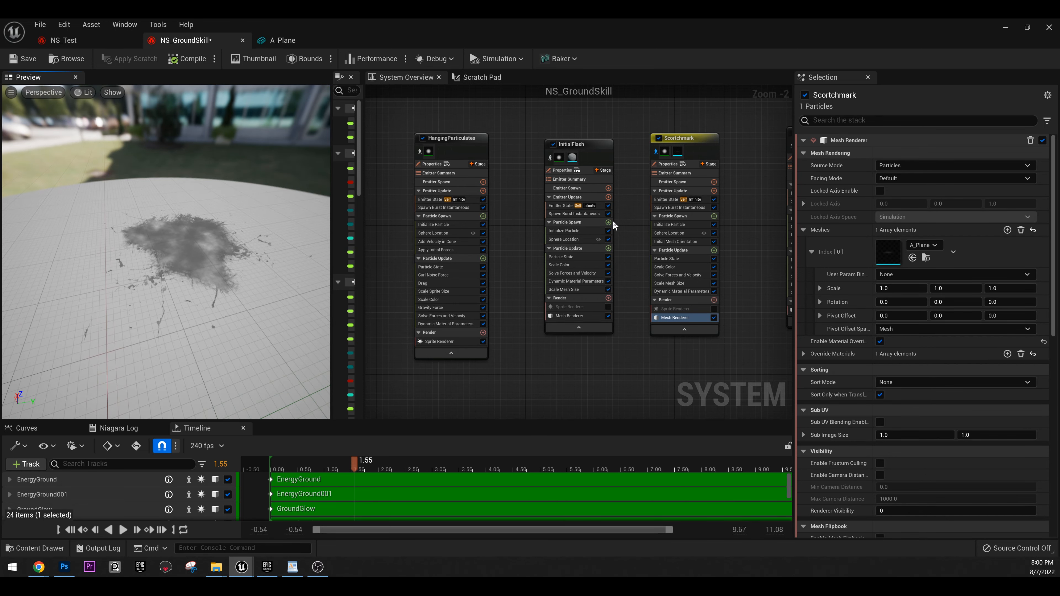
Step: Isolate the GroundRocks001 emitter and examine its rocks in the preview at about 1.74 s on the timeline
{"action": "right_click_drag", "start_coordinate": [774, 176], "coordinate": [660, 174]}
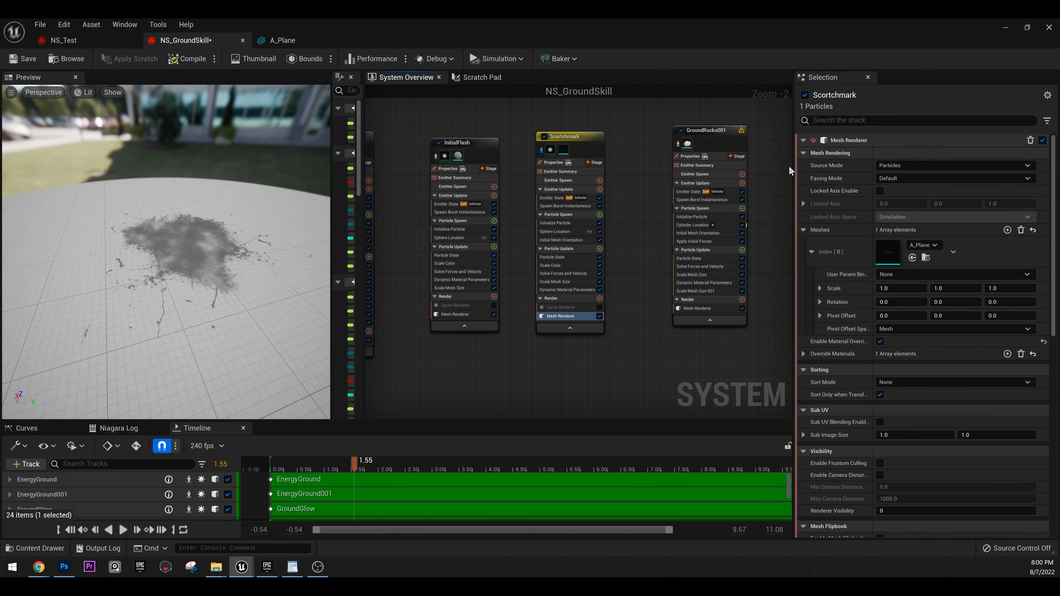
{"action": "right_click_drag", "start_coordinate": [788, 167], "coordinate": [635, 182]}
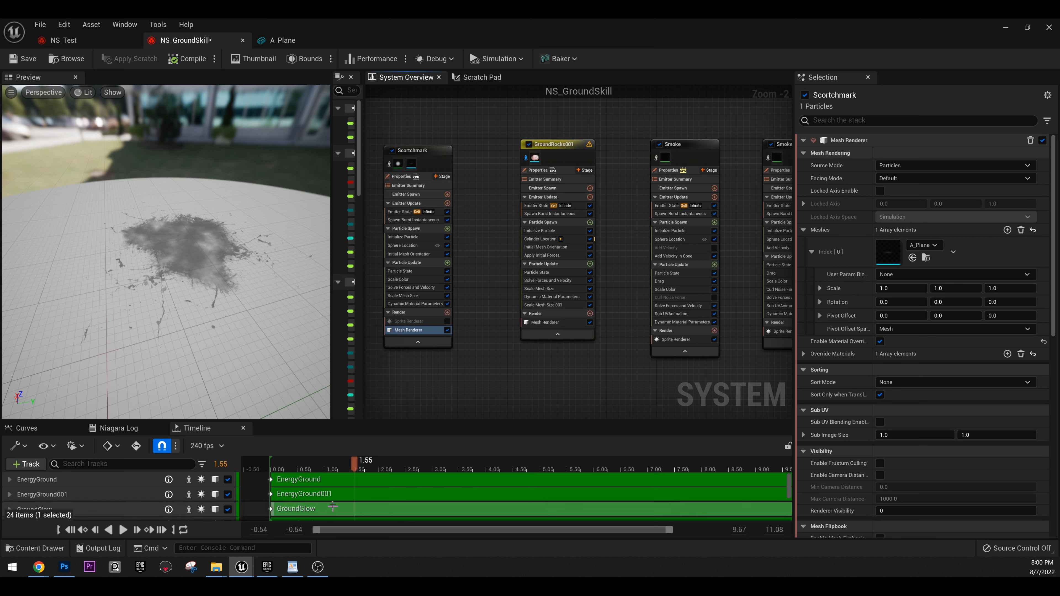
{"action": "left_click_drag", "start_coordinate": [256, 470], "coordinate": [365, 473]}
{"action": "scroll", "coordinate": [209, 301], "scroll_direction": "up", "scroll_amount": 6}
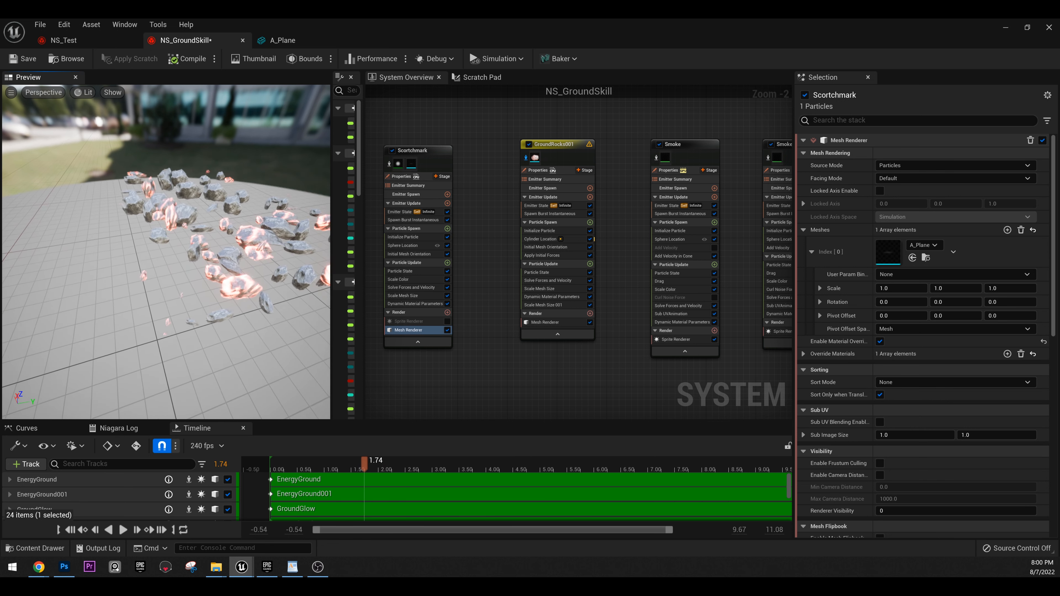
{"action": "left_click_drag", "start_coordinate": [208, 301], "coordinate": [215, 259]}
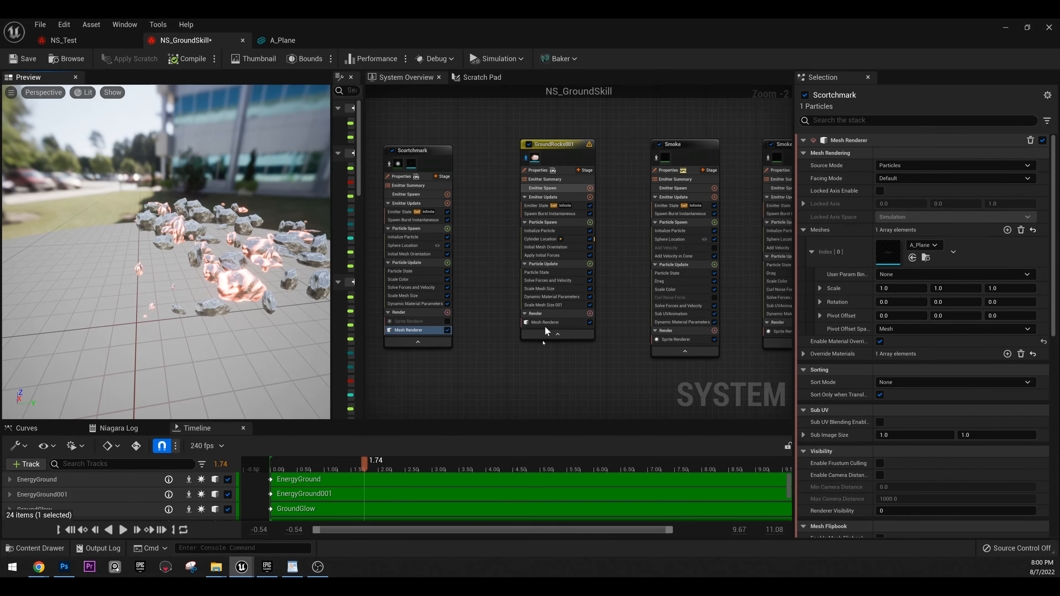
Step: Review GroundRocks001's Scale Mesh Size 001, Initial Mesh Orientation, Cylinder Location and Initialize Particle modules, scrubbing the rocks' growth to about 1.63 s
{"action": "left_click", "coordinate": [542, 305]}
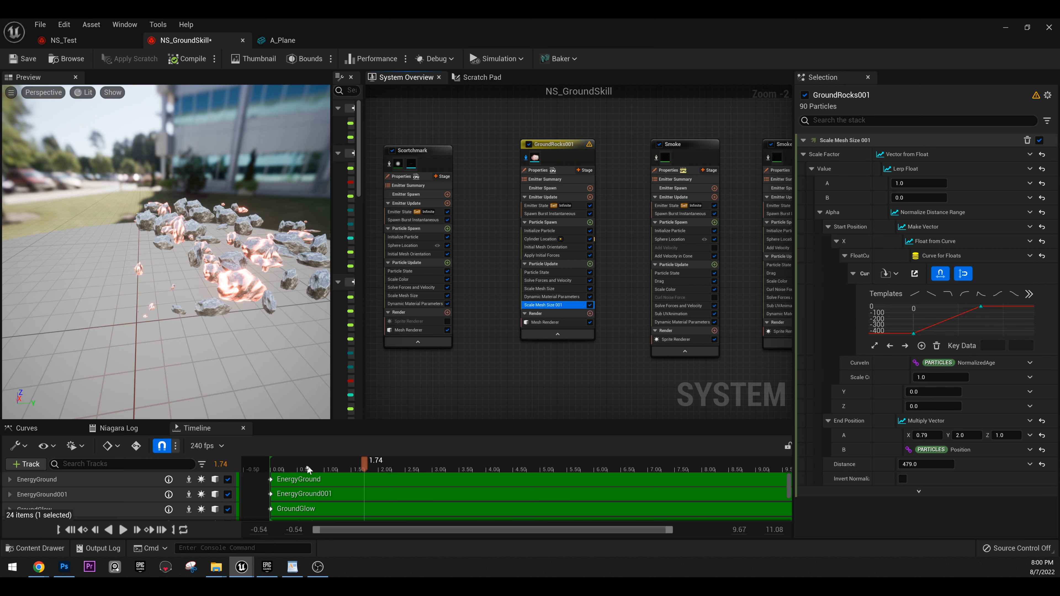
{"action": "left_click_drag", "start_coordinate": [265, 475], "coordinate": [358, 475]}
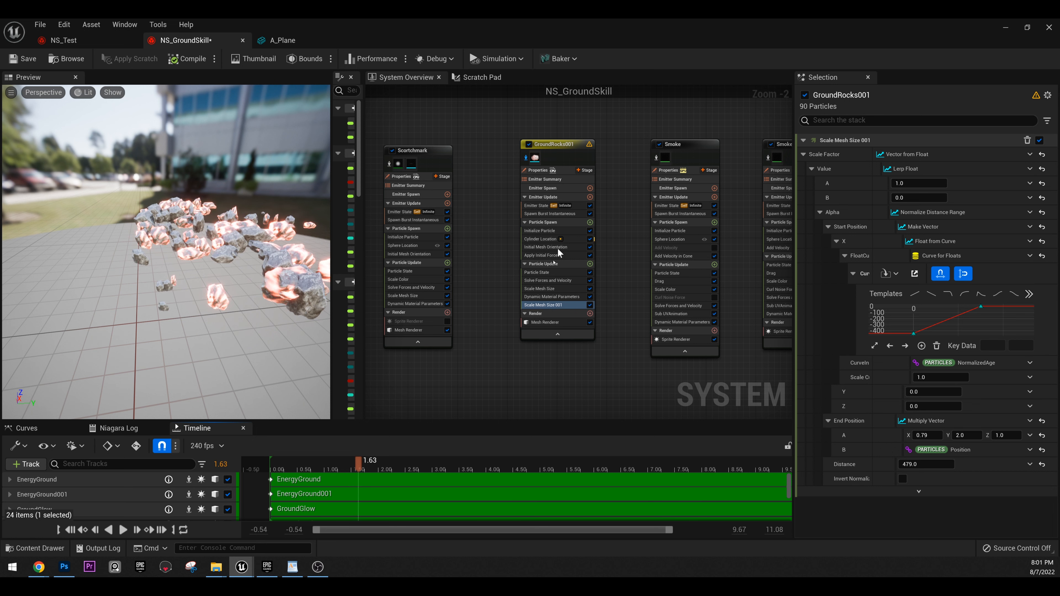
{"action": "left_click", "coordinate": [551, 247]}
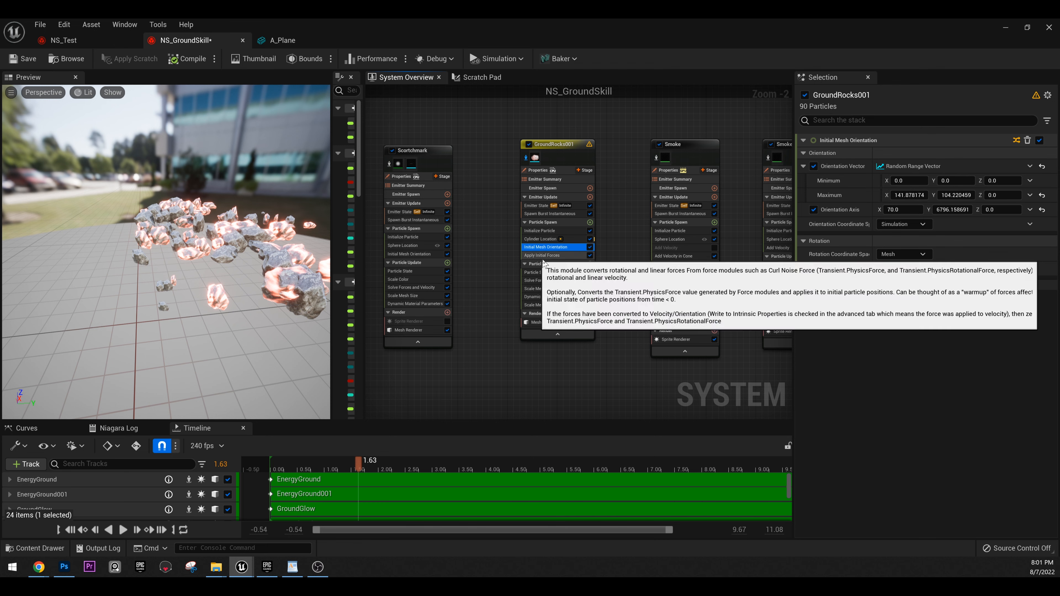
{"action": "left_click", "coordinate": [541, 239]}
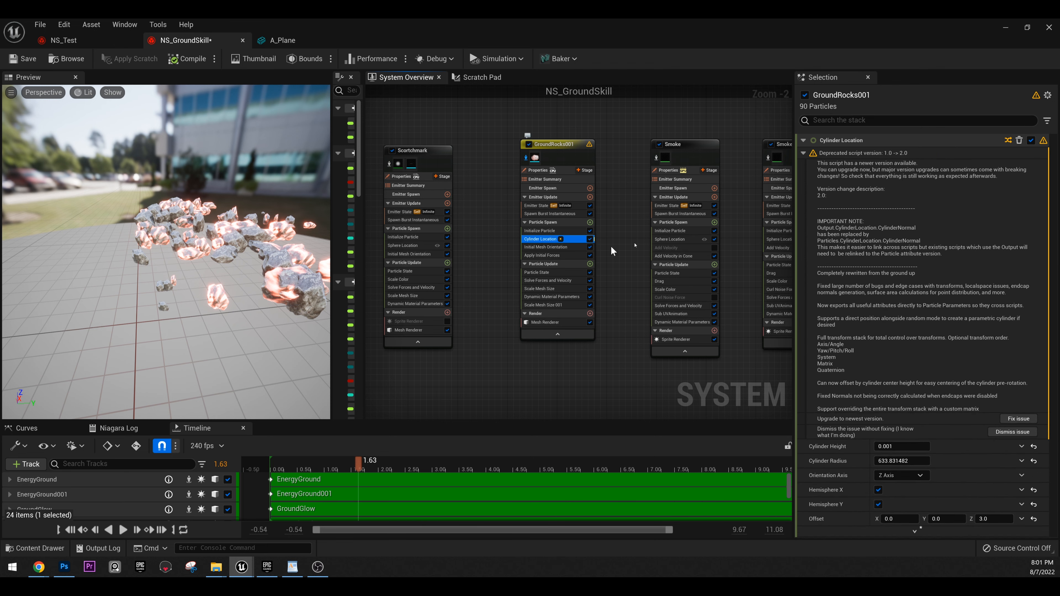
{"action": "left_click", "coordinate": [542, 231]}
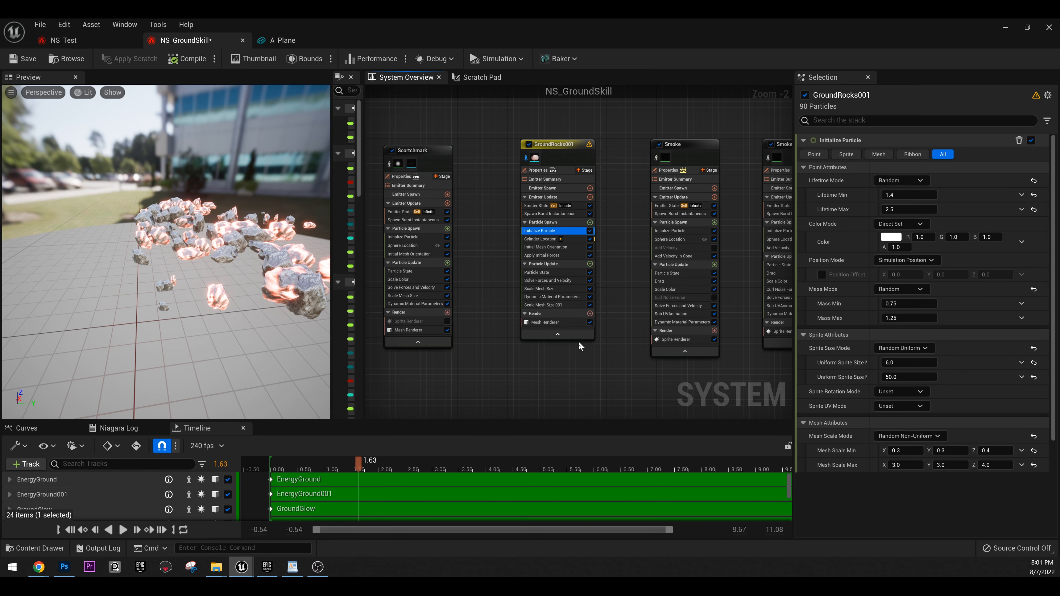
Step: Isolate the Smoke emitter, scrub the timeline to about 1.65 s, and review its Scale Color alpha curve
{"action": "right_click_drag", "start_coordinate": [579, 345], "coordinate": [474, 344]}
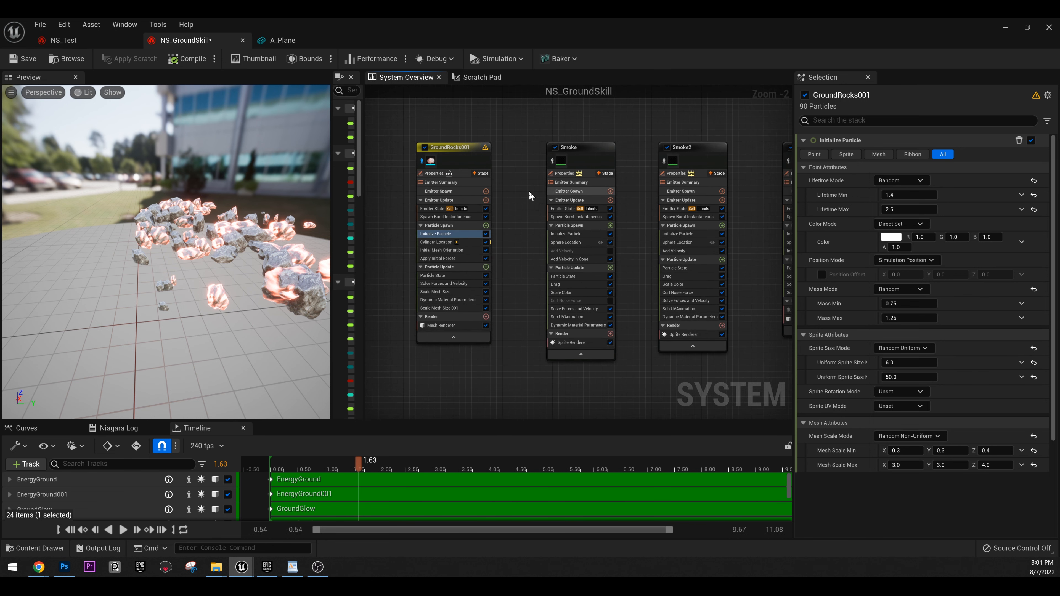
{"action": "left_click", "coordinate": [576, 147]}
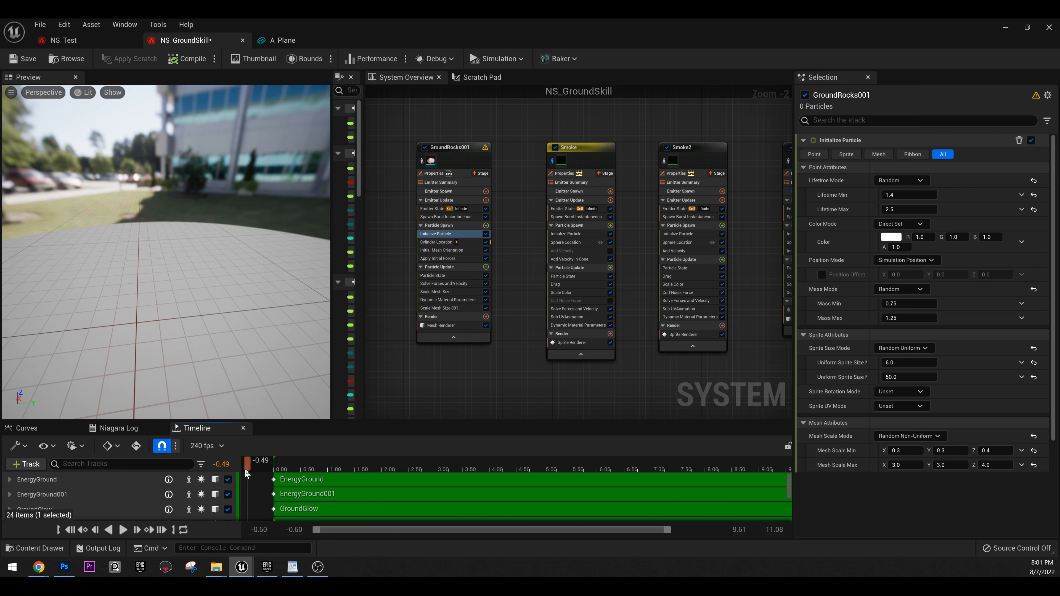
{"action": "mouse_move", "coordinate": [358, 482]}
{"action": "left_mouse_down"}
{"action": "mouse_move", "coordinate": [304, 482]}
{"action": "mouse_move", "coordinate": [363, 485]}
{"action": "left_mouse_up"}
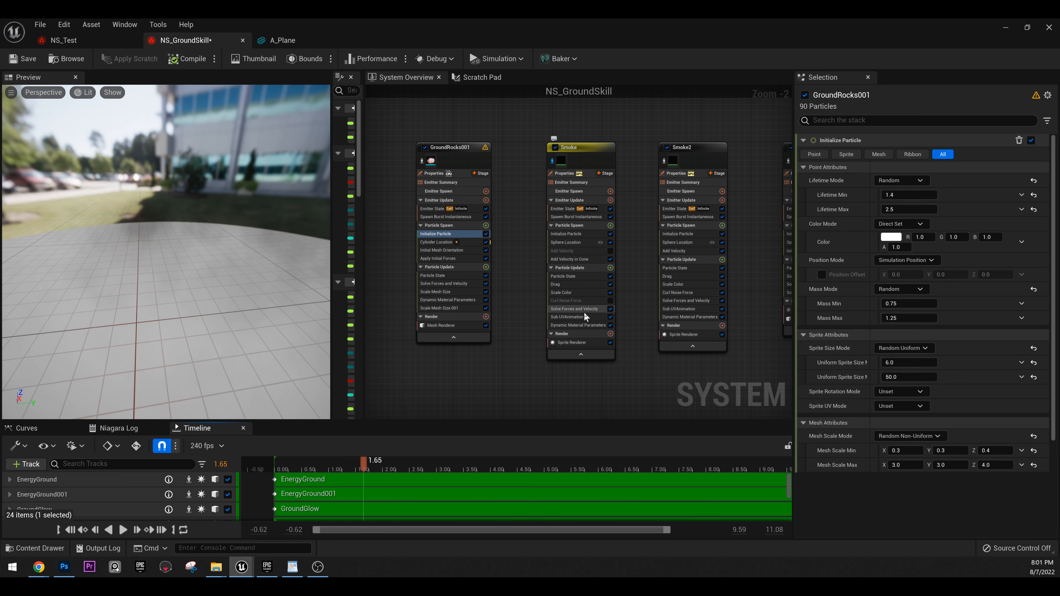
{"action": "left_click", "coordinate": [578, 293]}
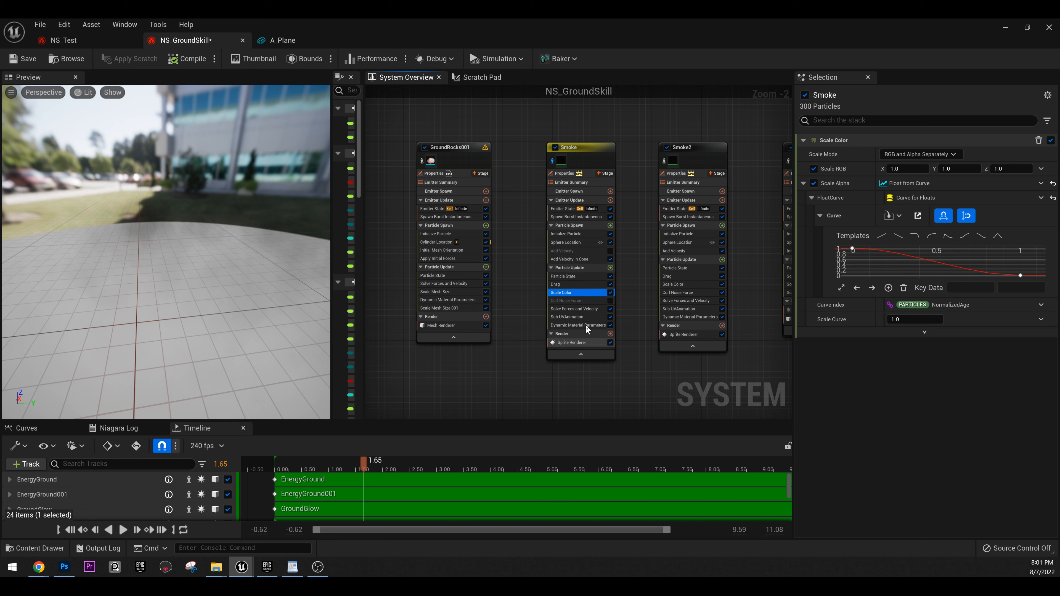
Step: Review the Smoke emitter's Initialize Particle, Sprite Renderer and Sub UVAnimation settings, with the timeline scrubbed to about 1.28 s
{"action": "left_click", "coordinate": [569, 259]}
{"action": "left_click", "coordinate": [571, 235]}
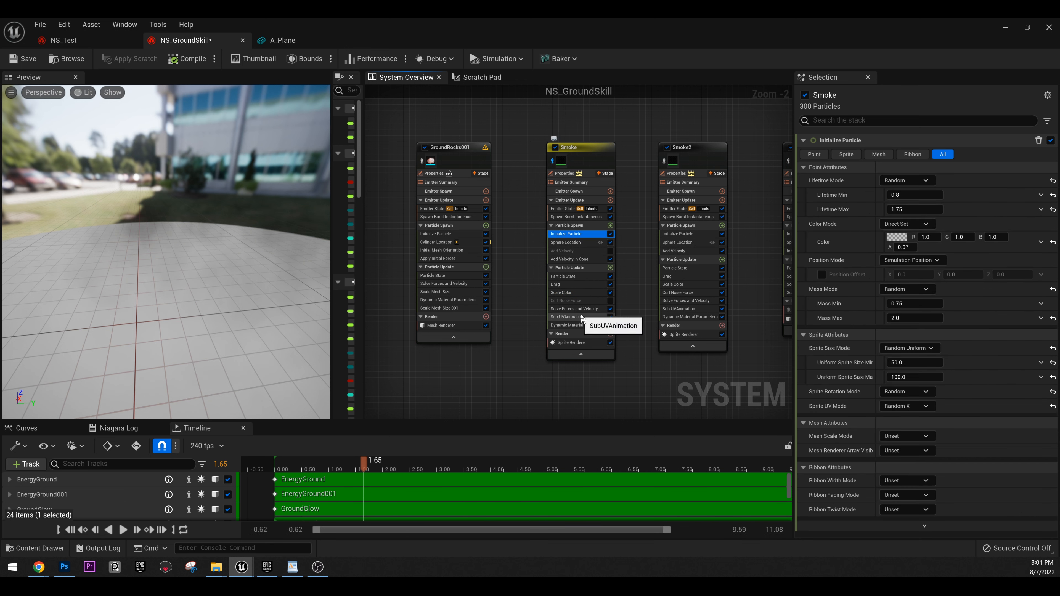
{"action": "left_click", "coordinate": [575, 342]}
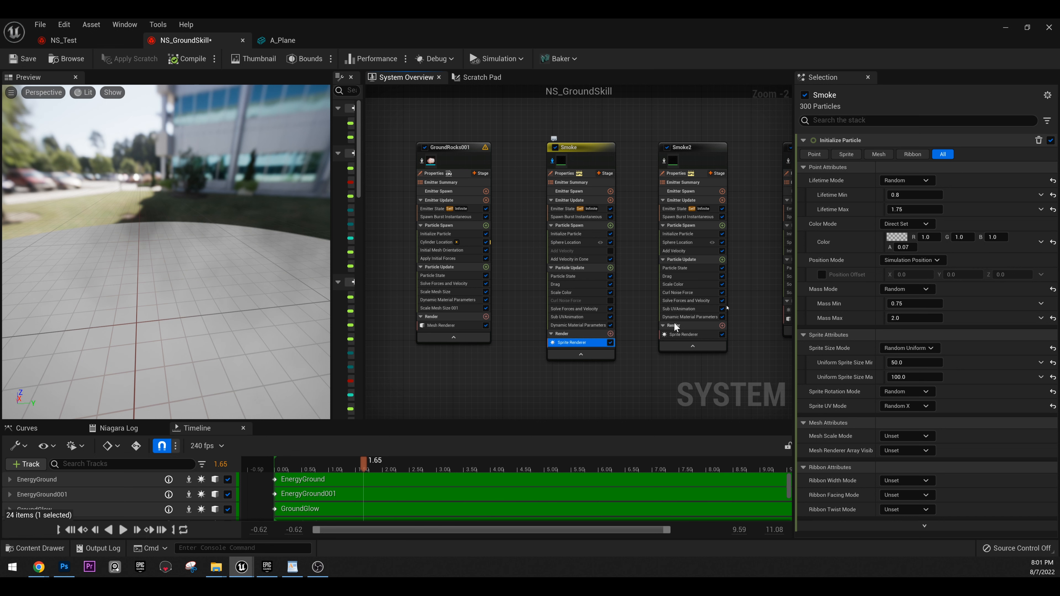
{"action": "left_click", "coordinate": [360, 468]}
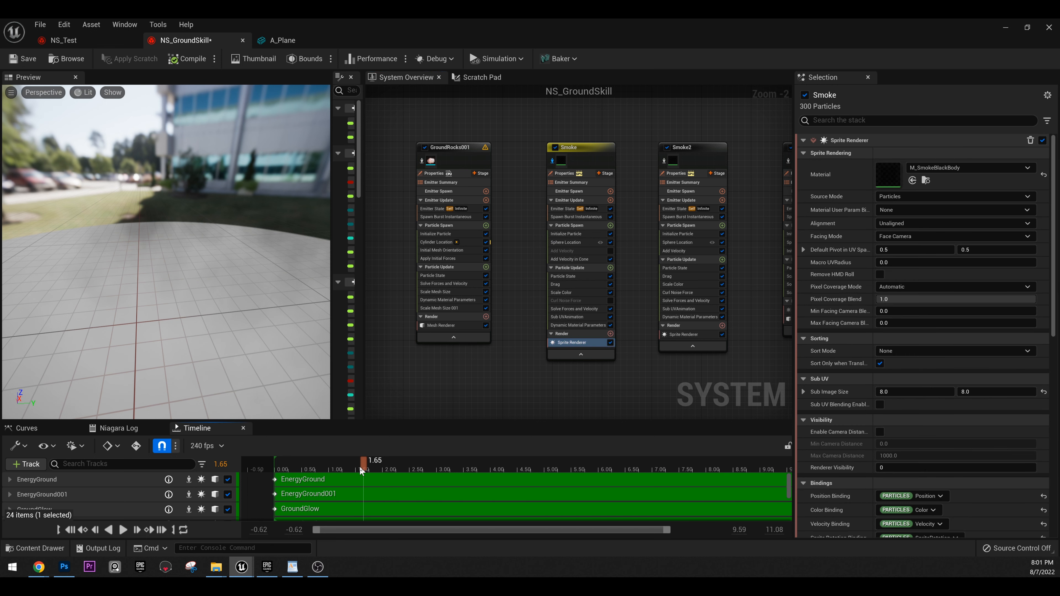
{"action": "left_click_drag", "start_coordinate": [362, 471], "coordinate": [343, 469]}
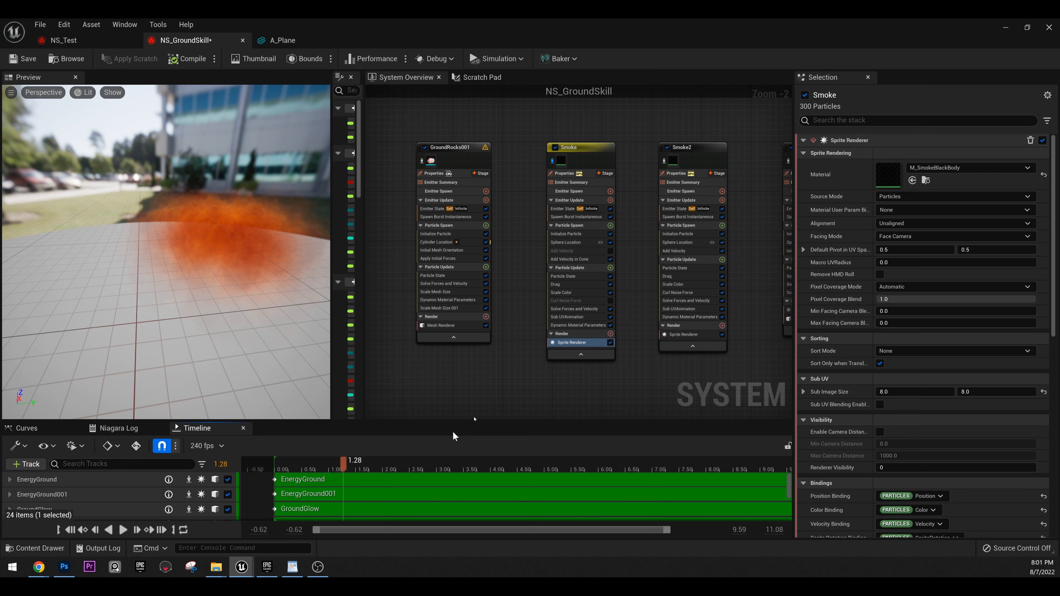
{"action": "left_click", "coordinate": [580, 317]}
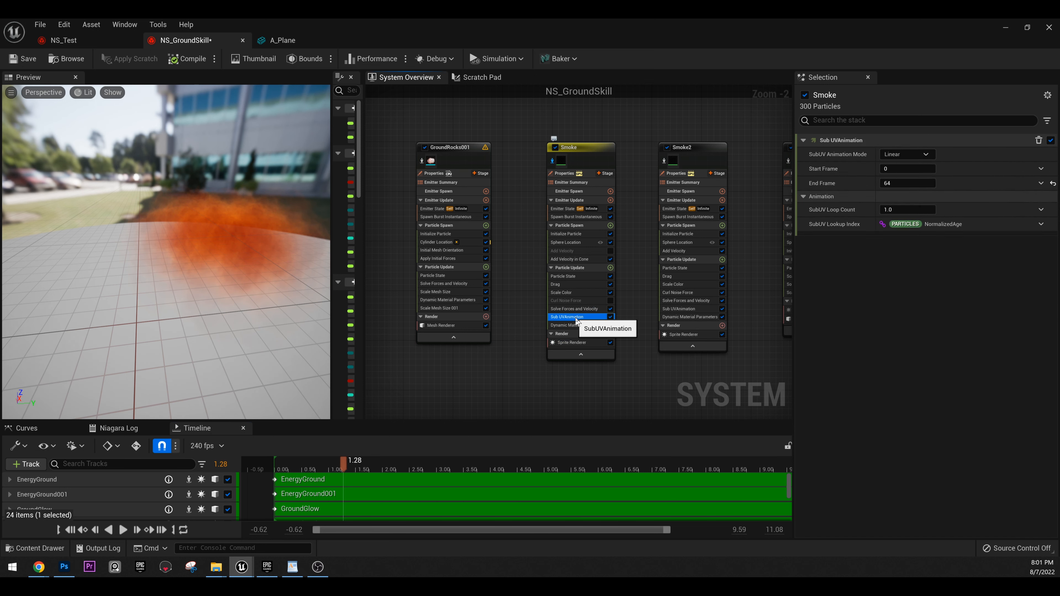
Step: Open the M_SmokeBlackBody material from Smoke's Sprite Renderer and examine its graph with the Texture Sample node selected
{"action": "left_click", "coordinate": [569, 343]}
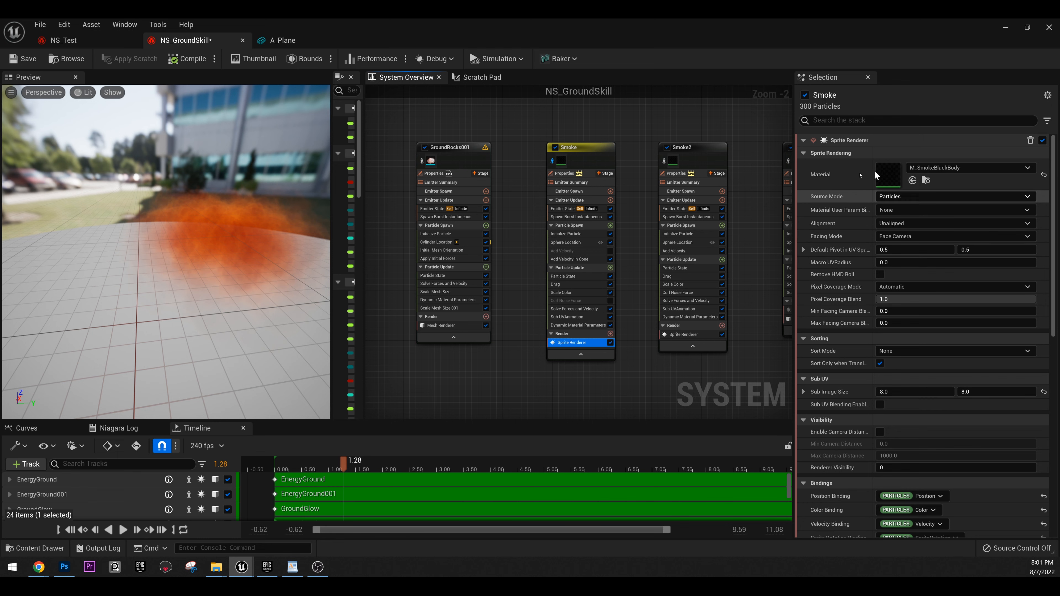
{"action": "left_click", "coordinate": [889, 178]}
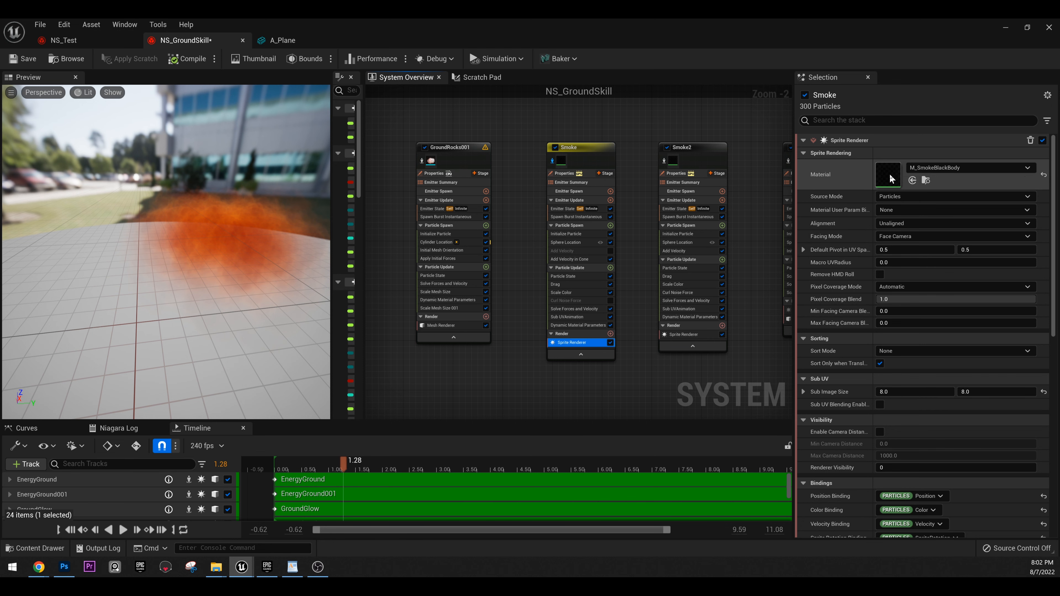
{"action": "right_click_drag", "start_coordinate": [705, 141], "coordinate": [747, 147]}
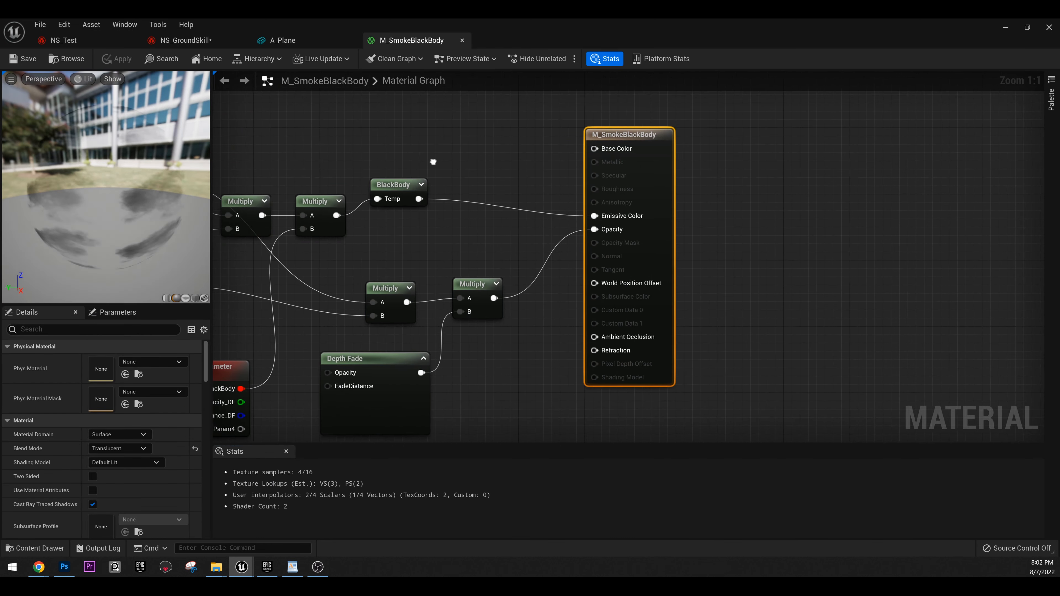
{"action": "right_click_drag", "start_coordinate": [433, 161], "coordinate": [714, 132]}
{"action": "scroll", "coordinate": [412, 266], "scroll_direction": "down", "scroll_amount": 1}
{"action": "left_click", "coordinate": [405, 252]}
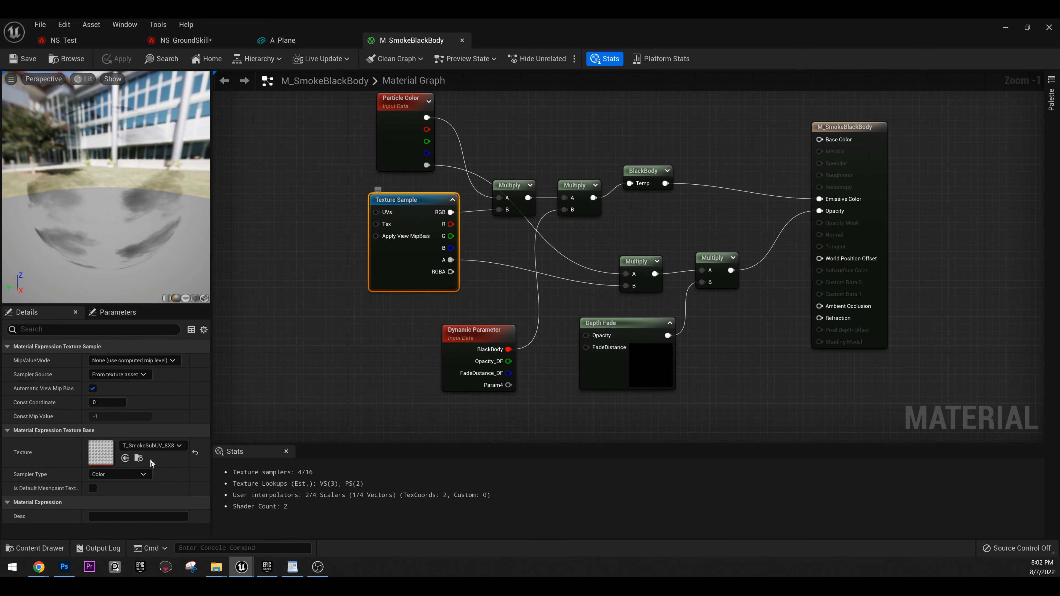
Step: Open the T_SmokeSubUV_8X8 texture used by the Texture Sample and examine its smoke frames close up
{"action": "double_click", "coordinate": [94, 459]}
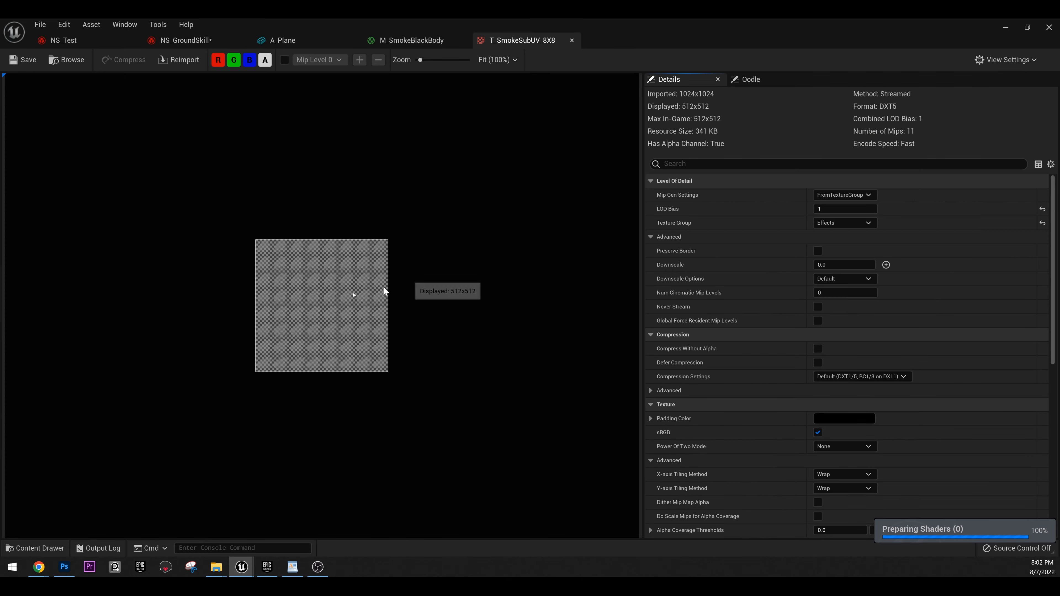
{"action": "scroll", "coordinate": [383, 292], "scroll_direction": "up", "scroll_amount": 5}
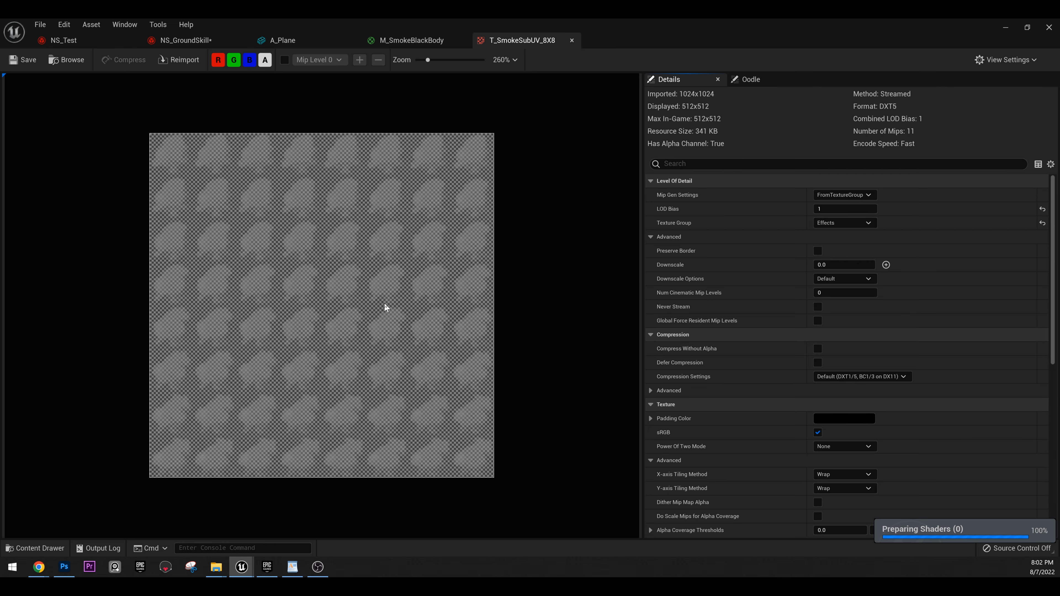
{"action": "scroll", "coordinate": [385, 308], "scroll_direction": "up", "scroll_amount": 4}
{"action": "scroll", "coordinate": [177, 121], "scroll_direction": "down", "scroll_amount": 1}
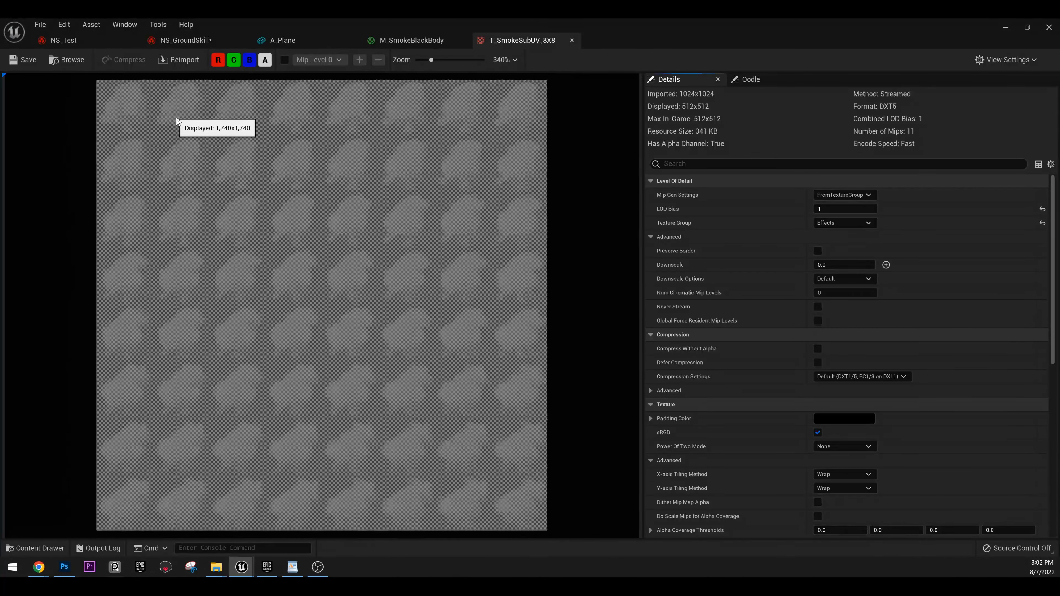
{"action": "scroll", "coordinate": [177, 121], "scroll_direction": "down", "scroll_amount": 1}
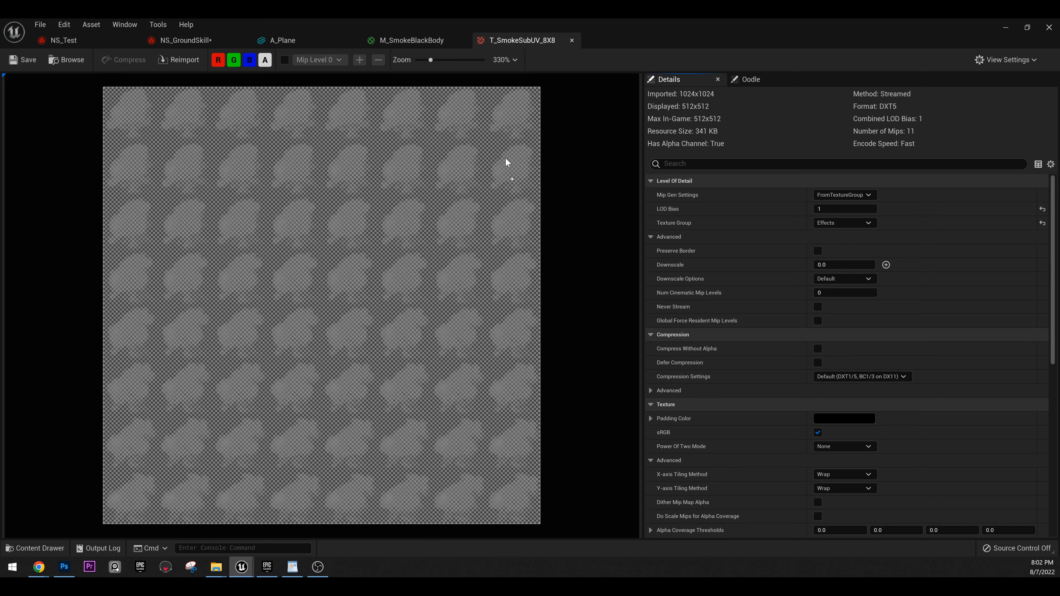
Step: Compare the T_SmokeSubUV_8X8 frame grid with the Start Frame and End Frame settings in Smoke's Sub UVAnimation module
{"action": "left_click", "coordinate": [182, 41]}
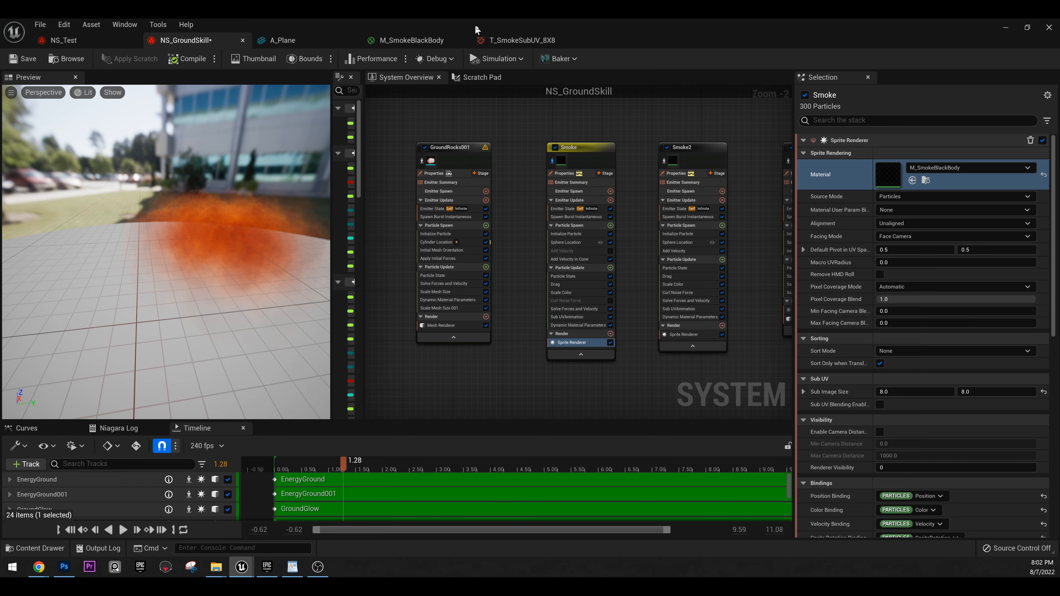
{"action": "left_click", "coordinate": [480, 39]}
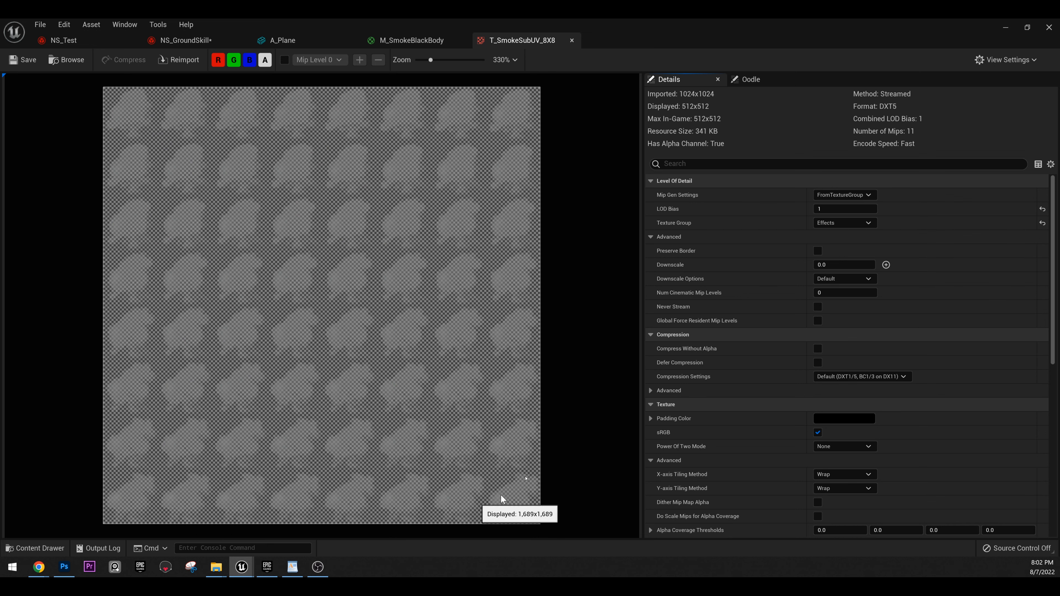
{"action": "left_click", "coordinate": [424, 39]}
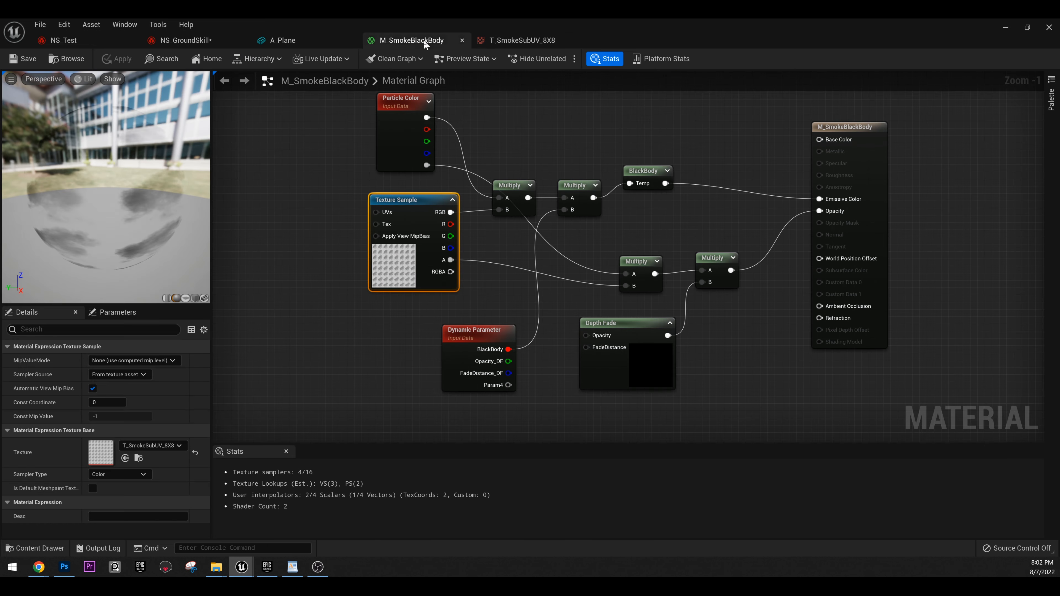
{"action": "left_click", "coordinate": [268, 42]}
{"action": "left_click", "coordinate": [205, 41]}
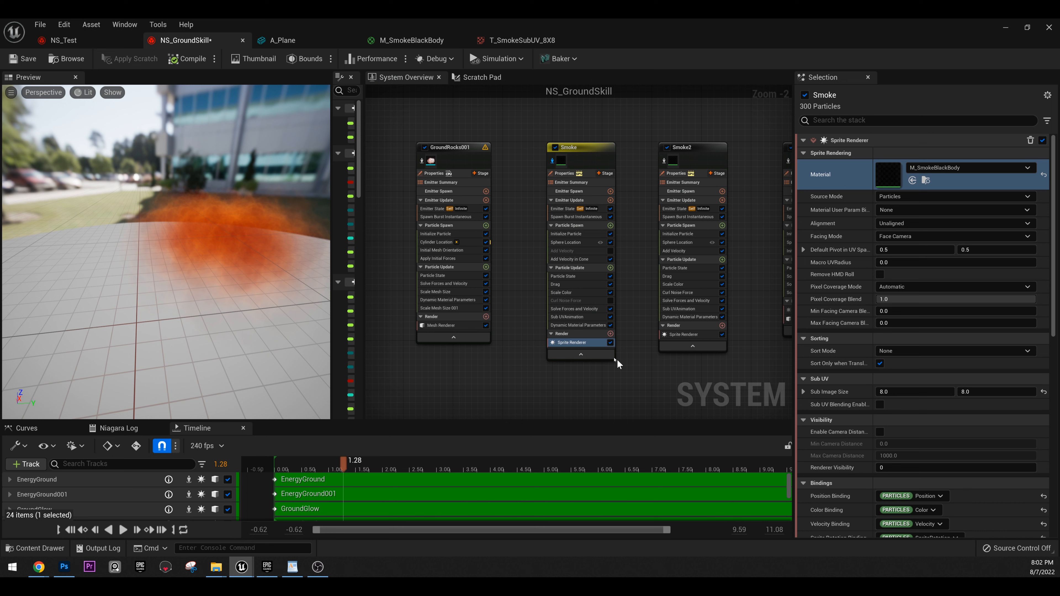
{"action": "left_click", "coordinate": [575, 317]}
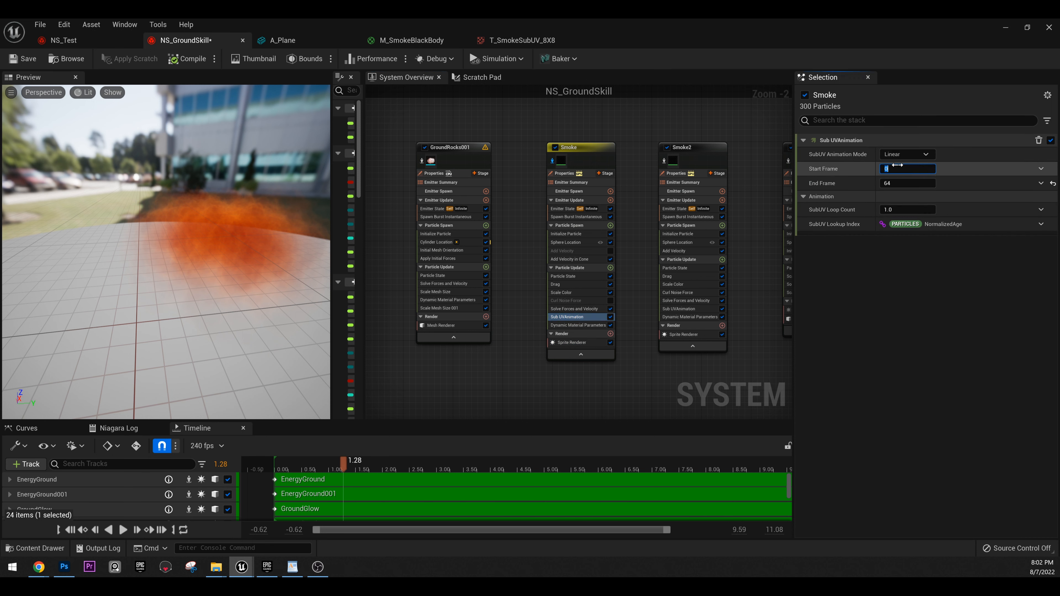
{"action": "left_click", "coordinate": [903, 184]}
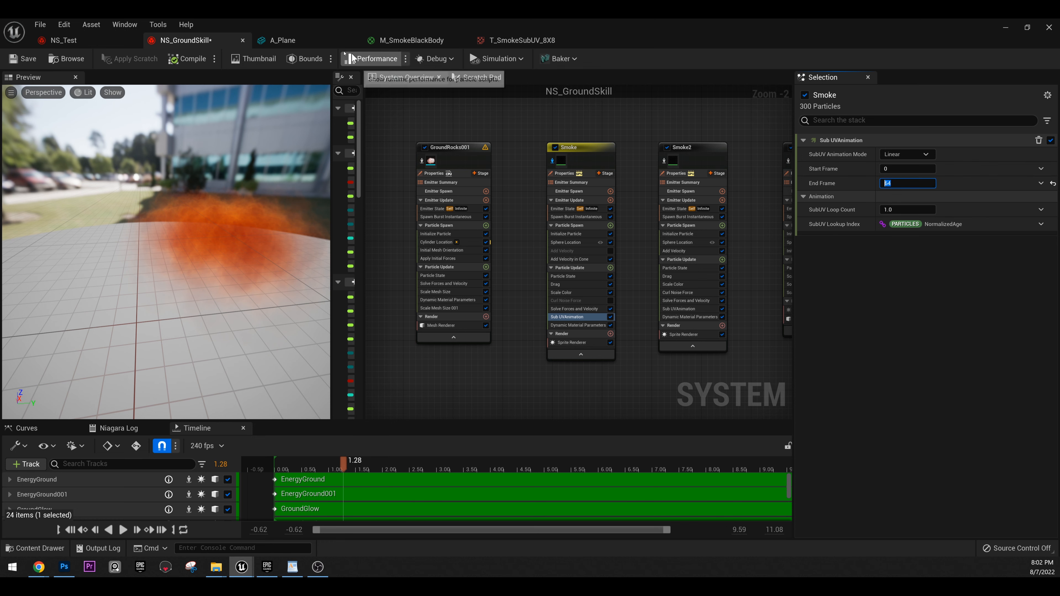
{"action": "left_click", "coordinate": [282, 40]}
{"action": "left_click", "coordinate": [412, 40]}
{"action": "left_click", "coordinate": [522, 40]}
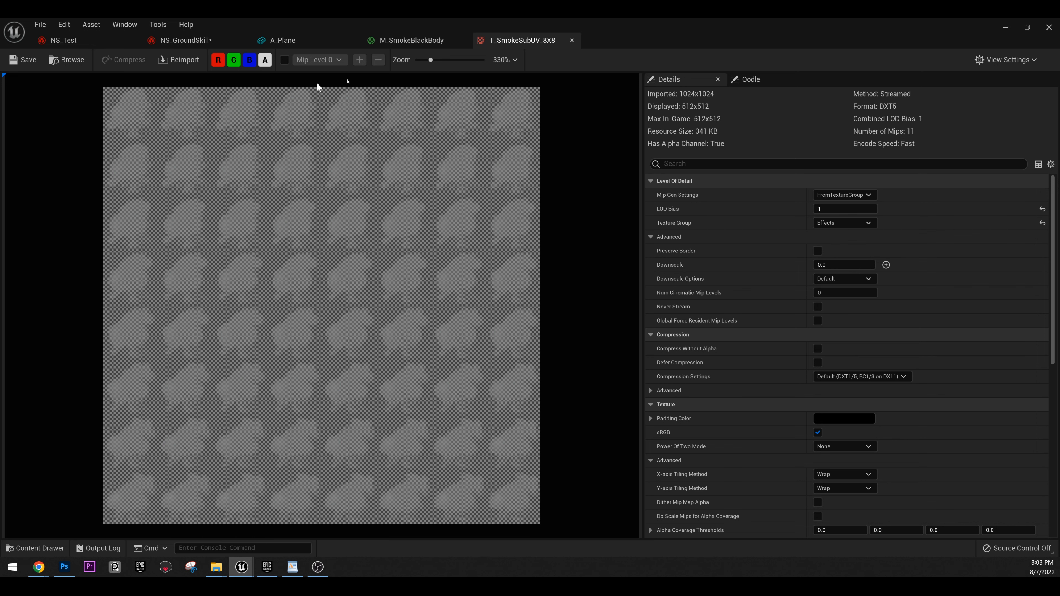
{"action": "left_click", "coordinate": [164, 41]}
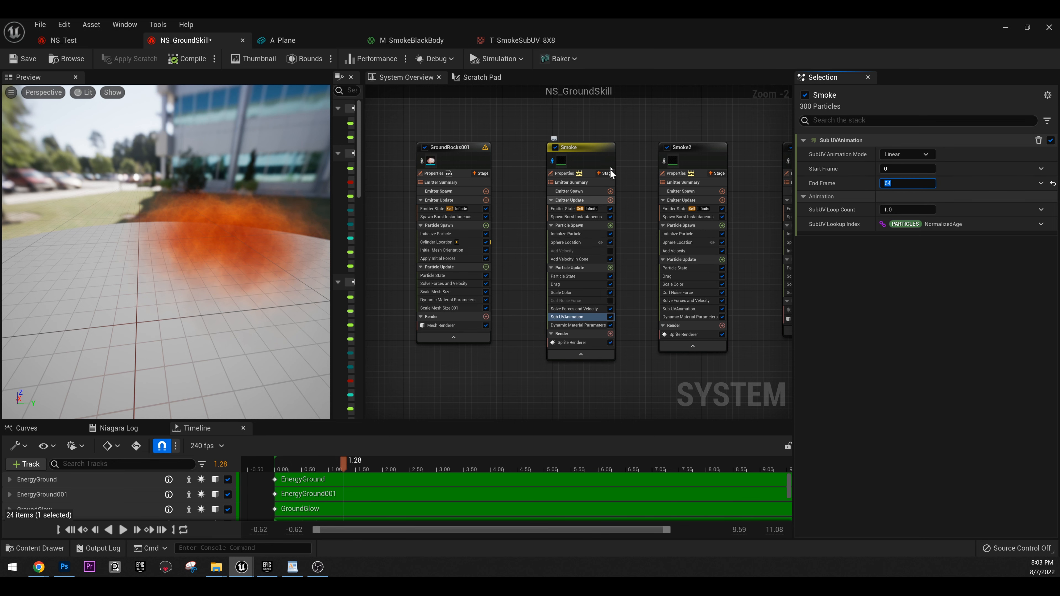
Step: Examine the smoke close up in the preview at about 1.39 s alongside Smoke's Sub UVAnimation settings
{"action": "right_click_drag", "start_coordinate": [610, 157], "coordinate": [541, 149]}
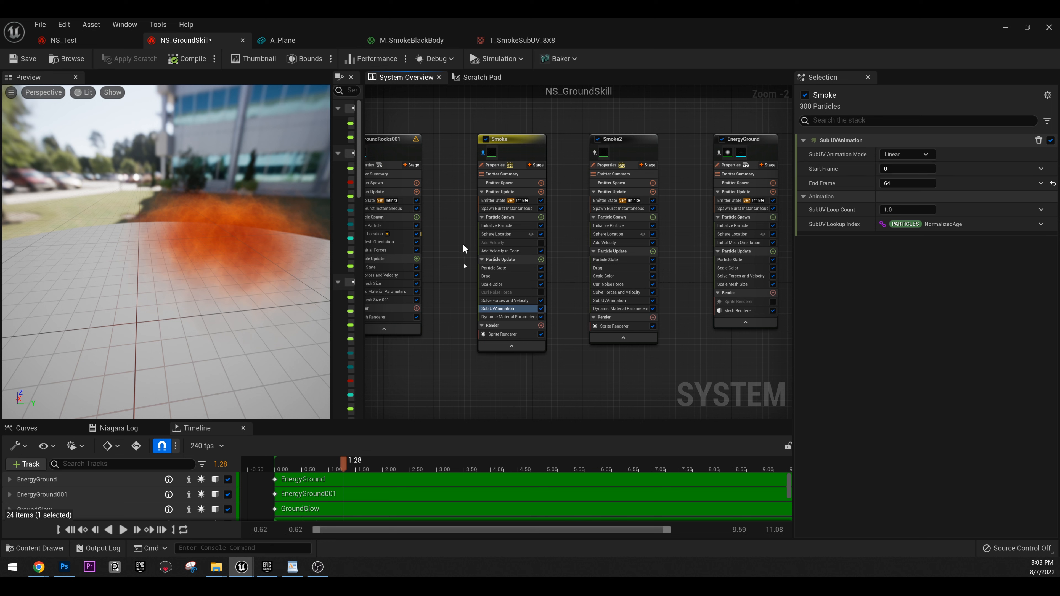
{"action": "scroll", "coordinate": [263, 235], "scroll_direction": "up", "scroll_amount": 5}
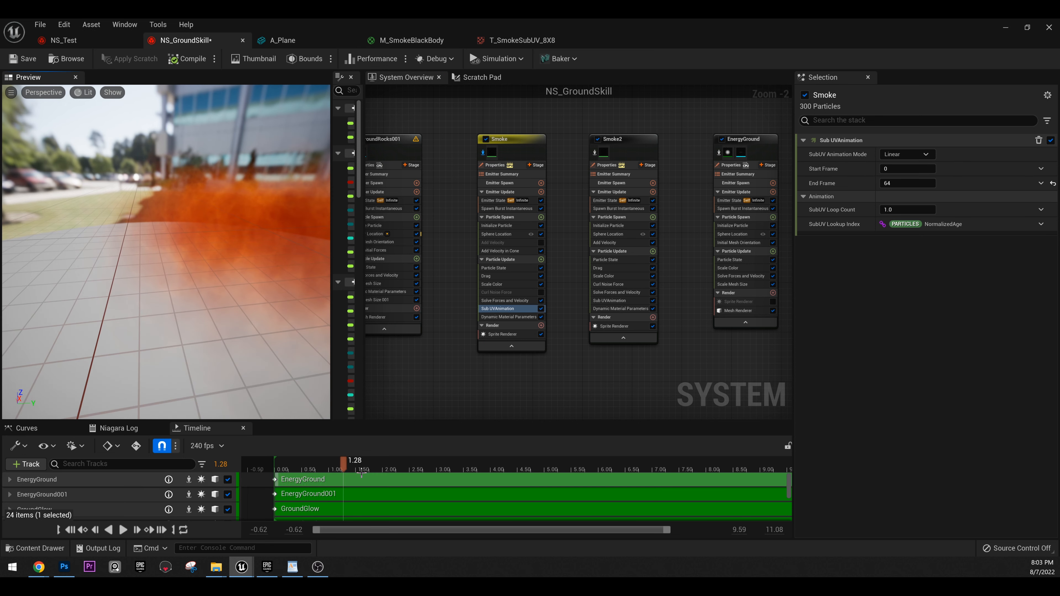
{"action": "mouse_move", "coordinate": [343, 467]}
{"action": "left_mouse_down"}
{"action": "mouse_move", "coordinate": [333, 467]}
{"action": "mouse_move", "coordinate": [358, 465]}
{"action": "mouse_move", "coordinate": [350, 471]}
{"action": "left_mouse_up"}
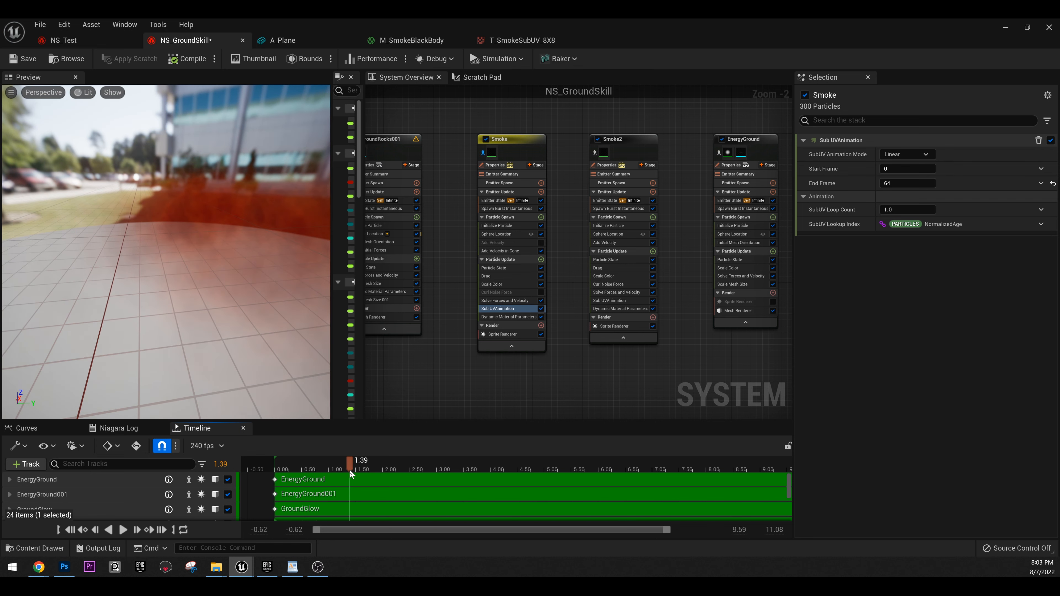
{"action": "left_click", "coordinate": [267, 35]}
{"action": "left_click", "coordinate": [186, 36]}
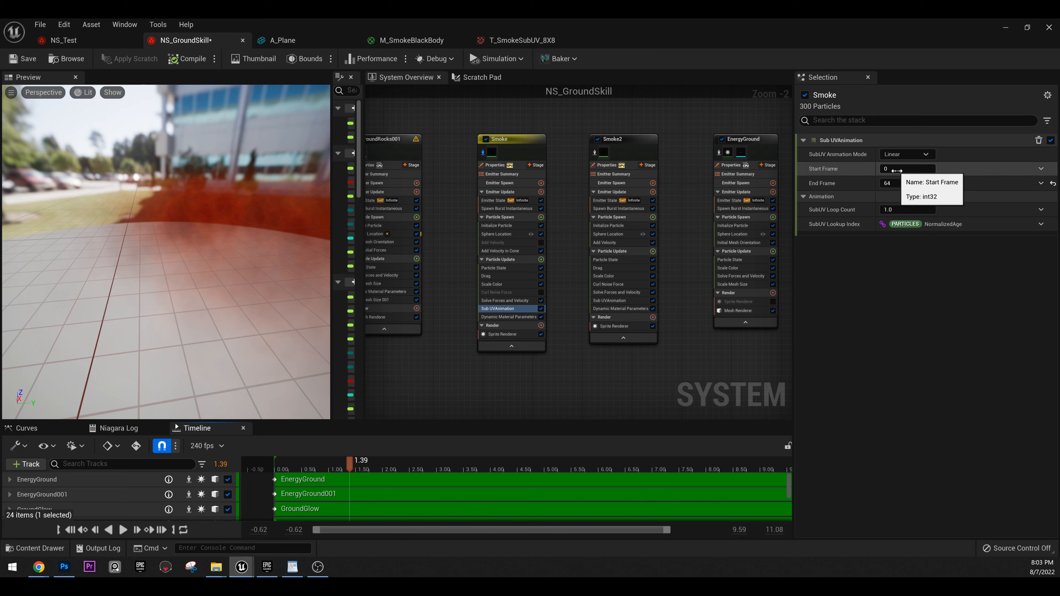
Step: Review Smoke's Initialize Particle and Add Velocity in Cone settings, scrubbing the smoke's spread to about 1.74 s
{"action": "left_click", "coordinate": [499, 226]}
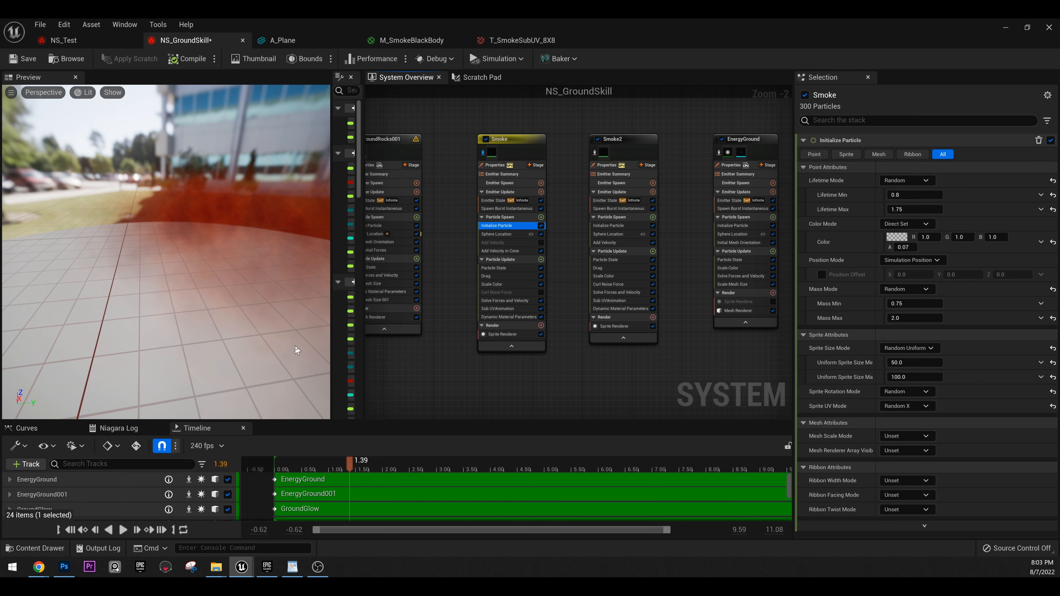
{"action": "right_click_drag", "start_coordinate": [295, 346], "coordinate": [276, 284], "text": "alt"}
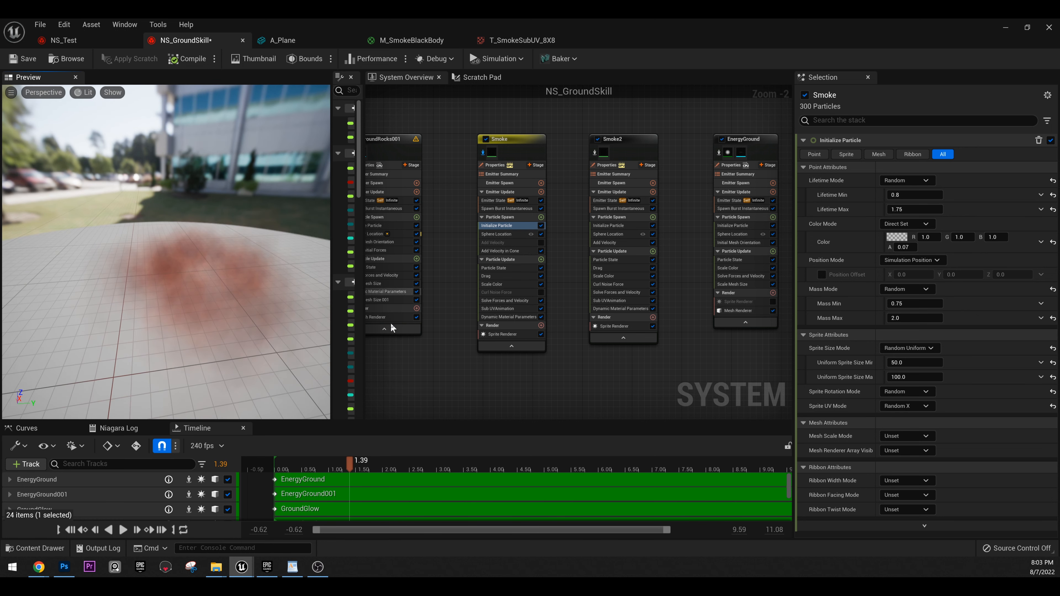
{"action": "left_click", "coordinate": [501, 251]}
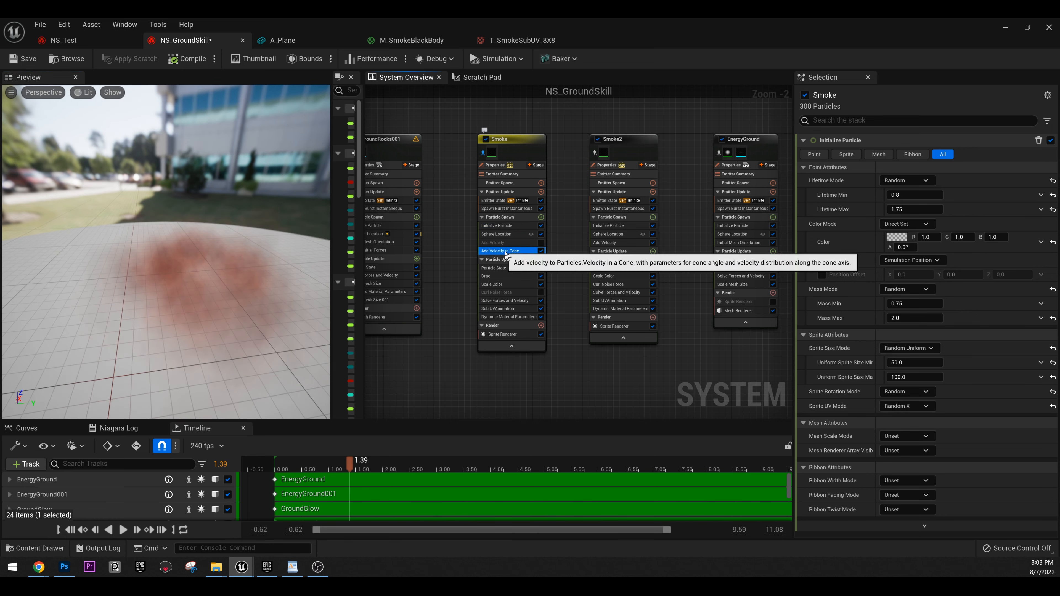
{"action": "mouse_move", "coordinate": [365, 469]}
{"action": "left_mouse_down"}
{"action": "mouse_move", "coordinate": [292, 470]}
{"action": "mouse_move", "coordinate": [362, 477]}
{"action": "left_mouse_up"}
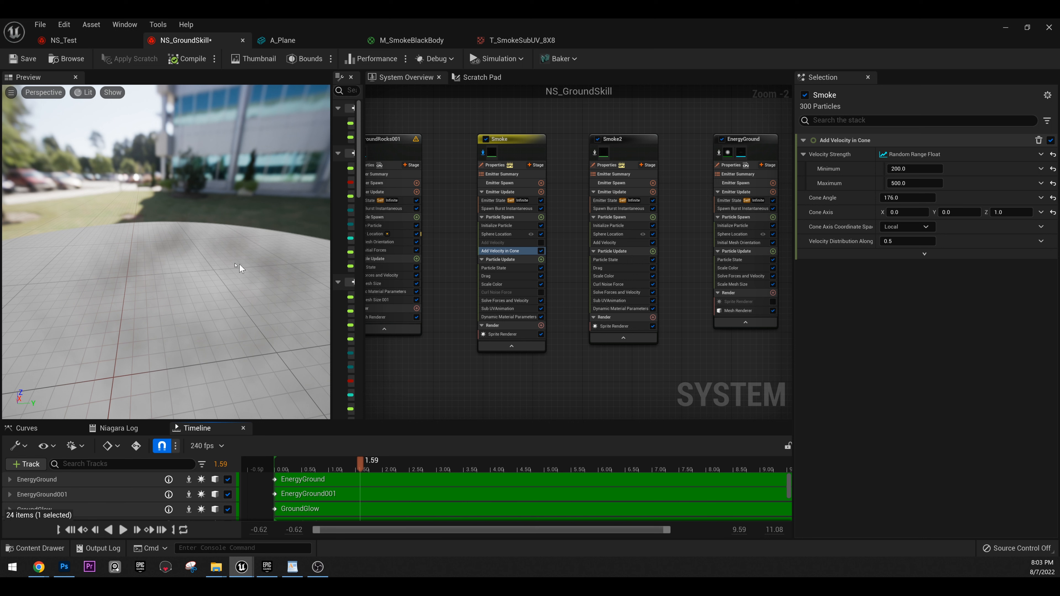
{"action": "left_click_drag", "start_coordinate": [297, 468], "coordinate": [368, 475]}
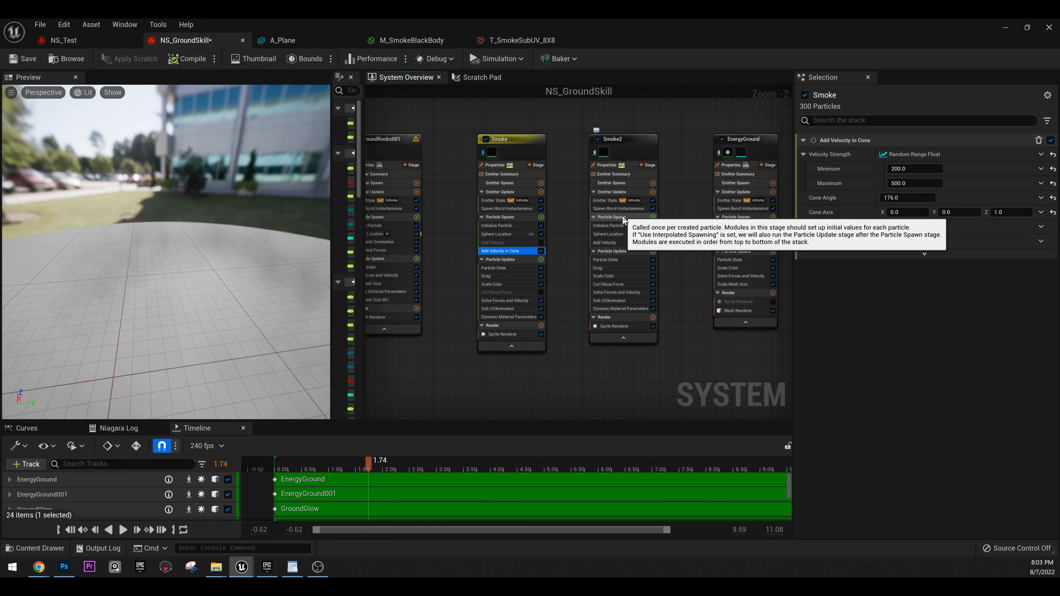
Step: Isolate the Smoke2 emitter at about 2.49 s on the timeline and compare its Sphere Location settings with Smoke's
{"action": "right_click_drag", "start_coordinate": [564, 282], "coordinate": [542, 277]}
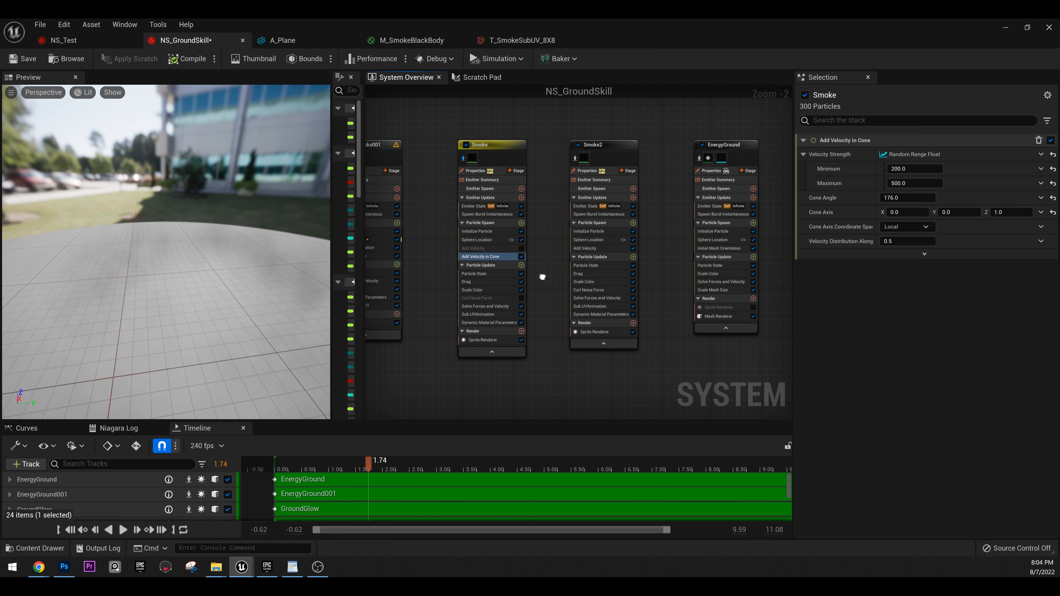
{"action": "left_click", "coordinate": [586, 145]}
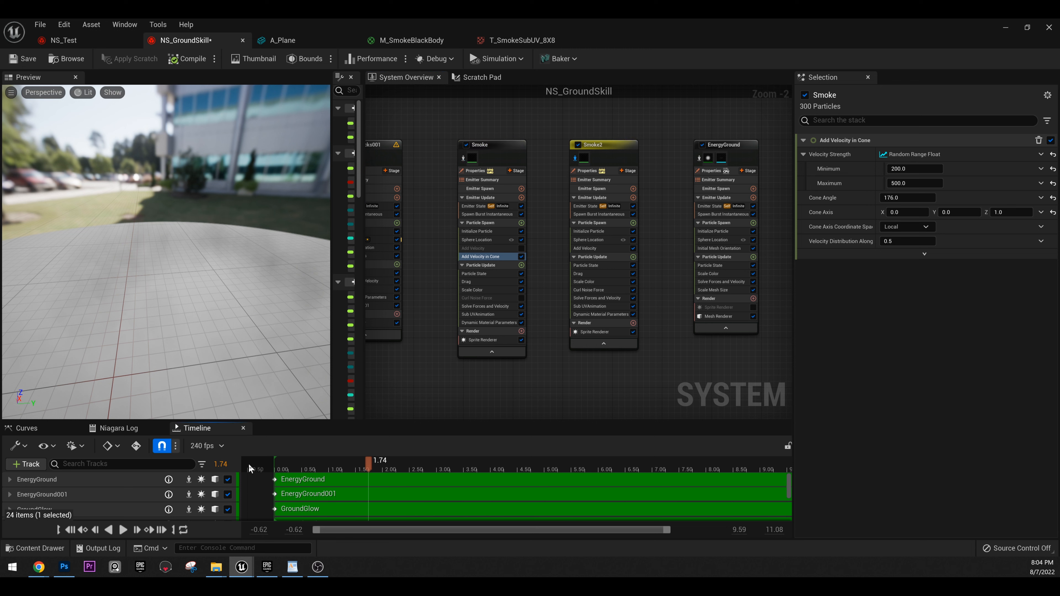
{"action": "left_click_drag", "start_coordinate": [250, 469], "coordinate": [409, 470]}
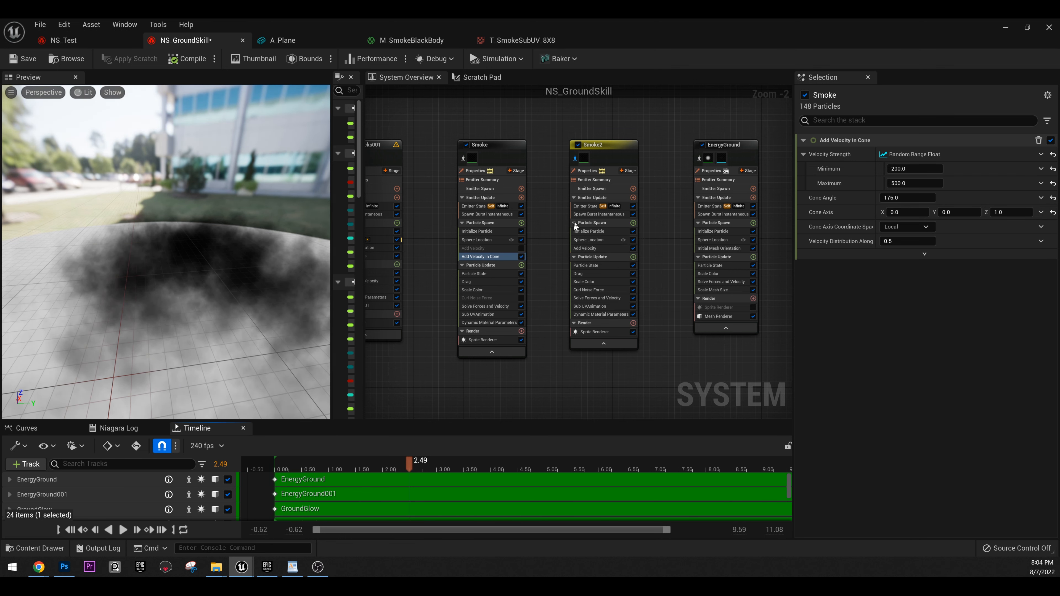
{"action": "left_click", "coordinate": [603, 240]}
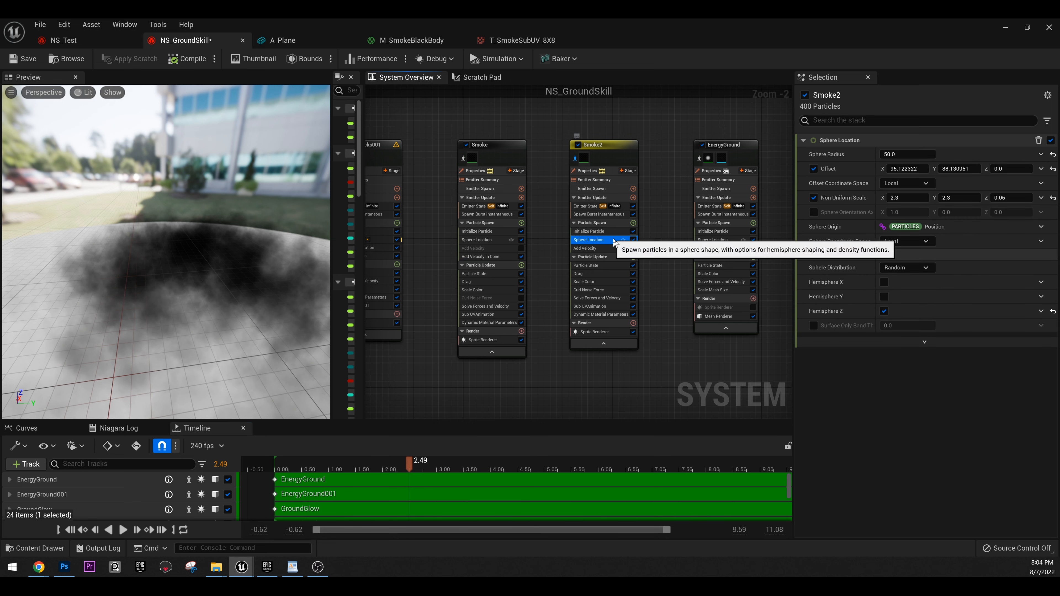
{"action": "left_click", "coordinate": [485, 241]}
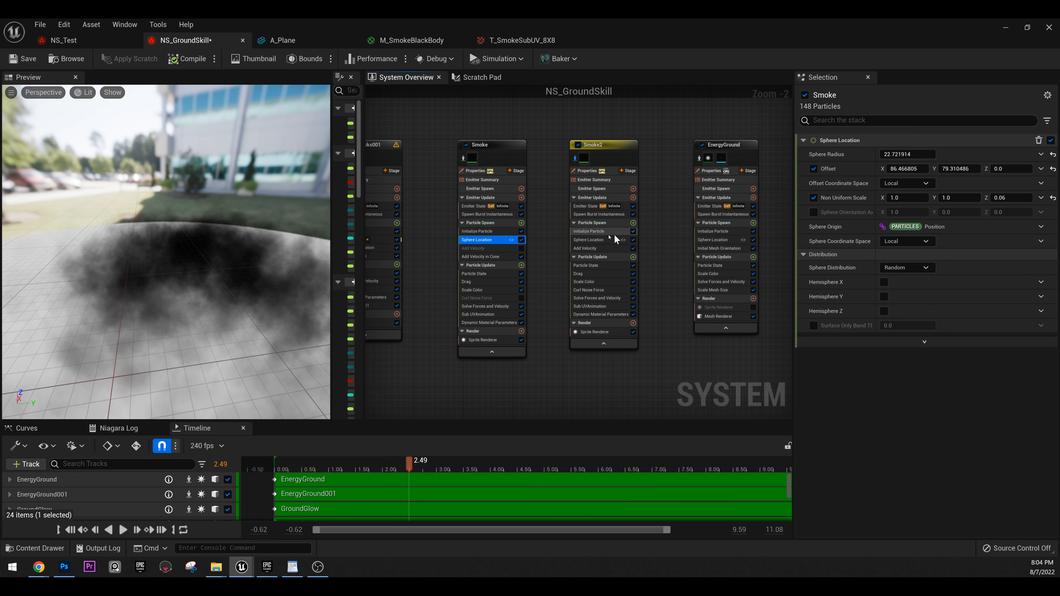
Step: Check Smoke2's Sphere Location settings and isolate the EnergyGround emitter, scrubbing the timeline to about 2.54 s
{"action": "left_click", "coordinate": [616, 240]}
{"action": "right_click_drag", "start_coordinate": [684, 226], "coordinate": [606, 221]}
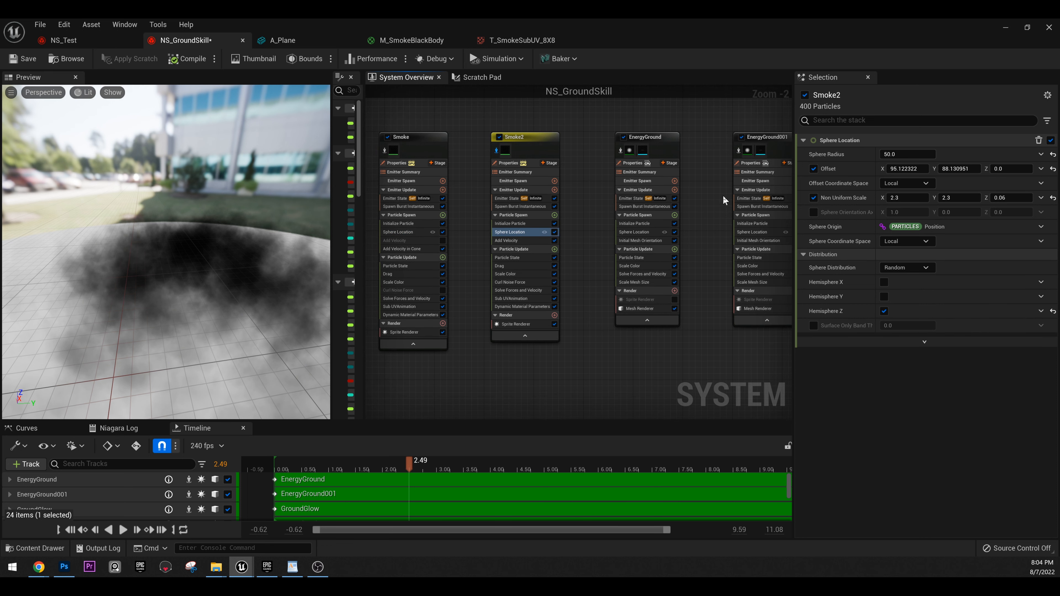
{"action": "left_click", "coordinate": [591, 156]}
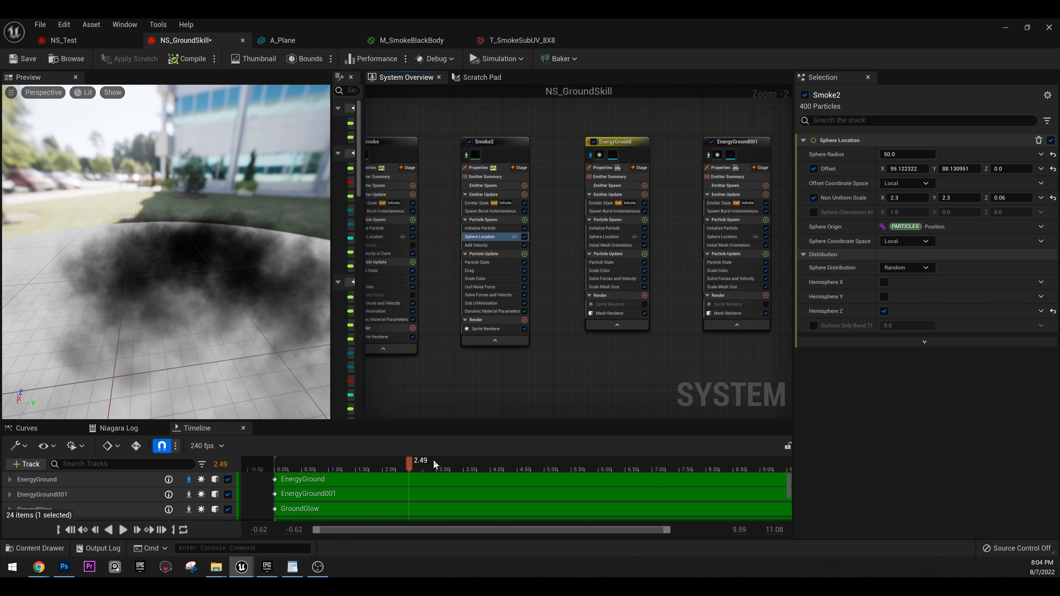
{"action": "left_click_drag", "start_coordinate": [420, 468], "coordinate": [446, 460]}
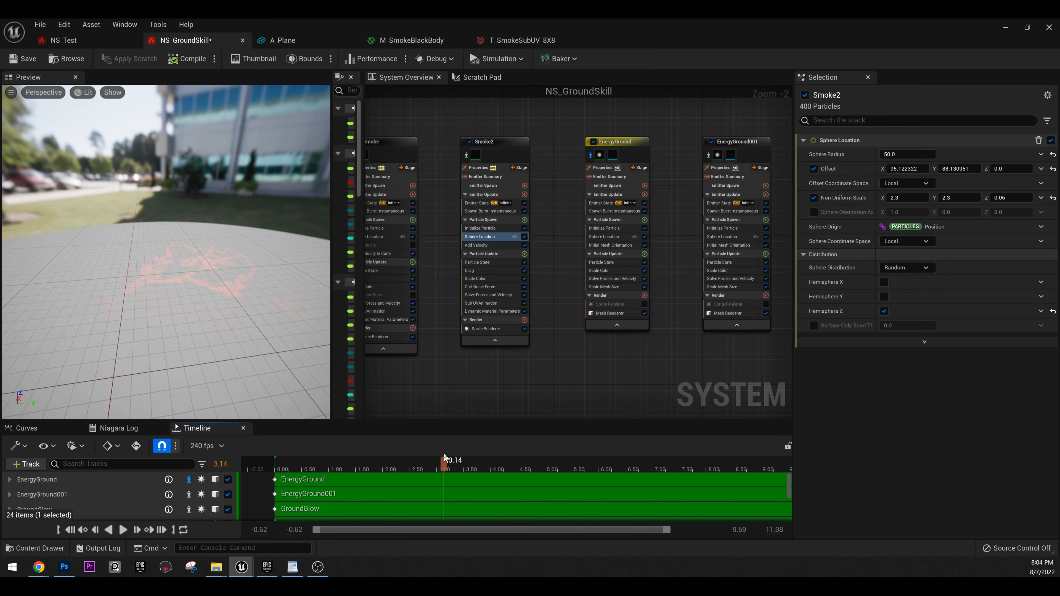
{"action": "right_click", "coordinate": [461, 337]}
{"action": "right_click_drag", "start_coordinate": [565, 394], "coordinate": [522, 399]}
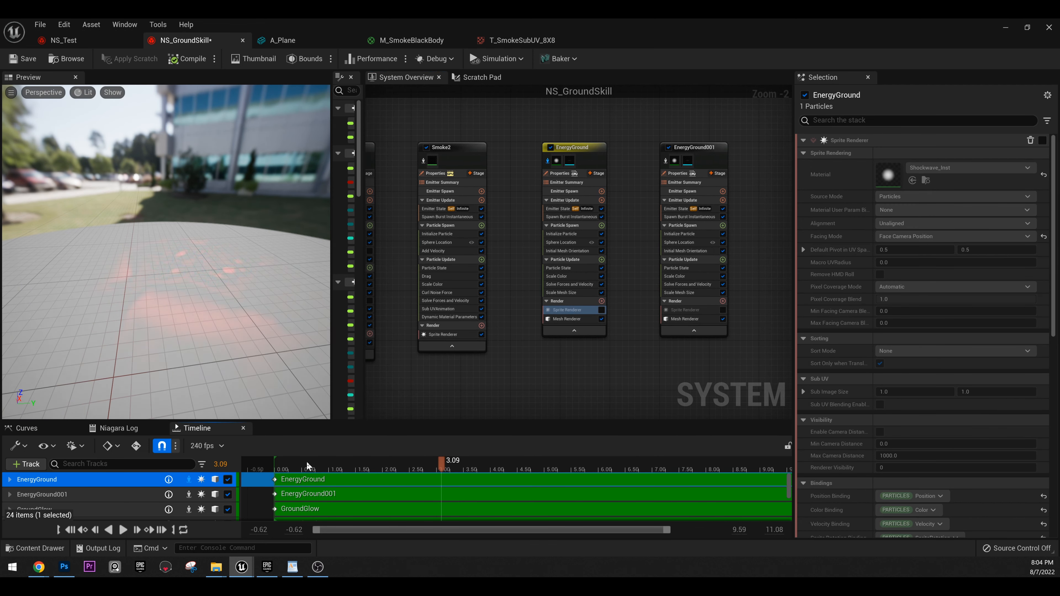
Step: Inspect the A_Plane mesh assigned in EnergyGround's Mesh Renderer and return to NS_GroundSkill
{"action": "left_click", "coordinate": [561, 319]}
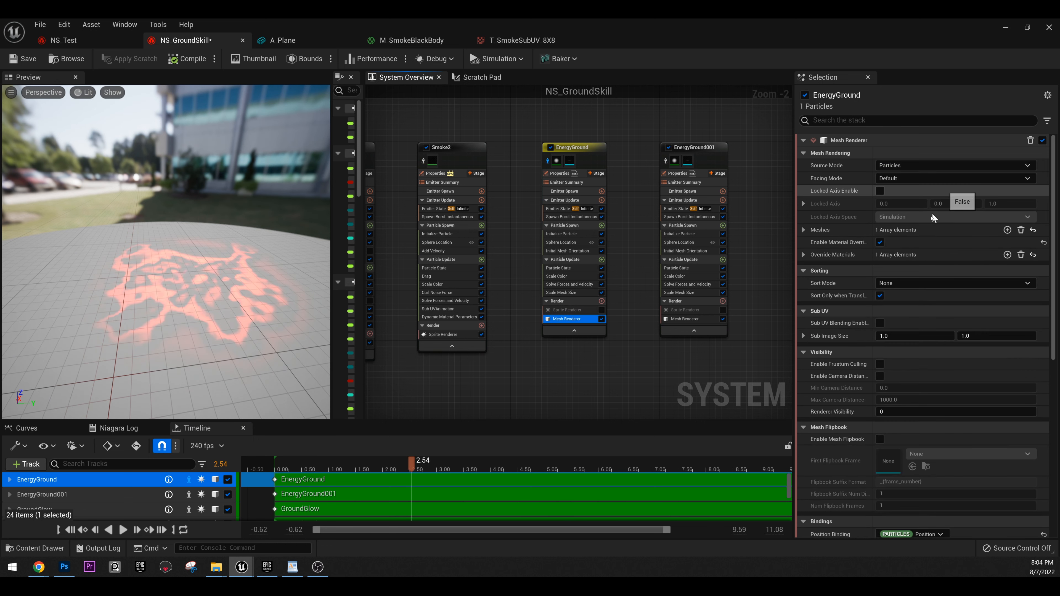
{"action": "left_click", "coordinate": [802, 229]}
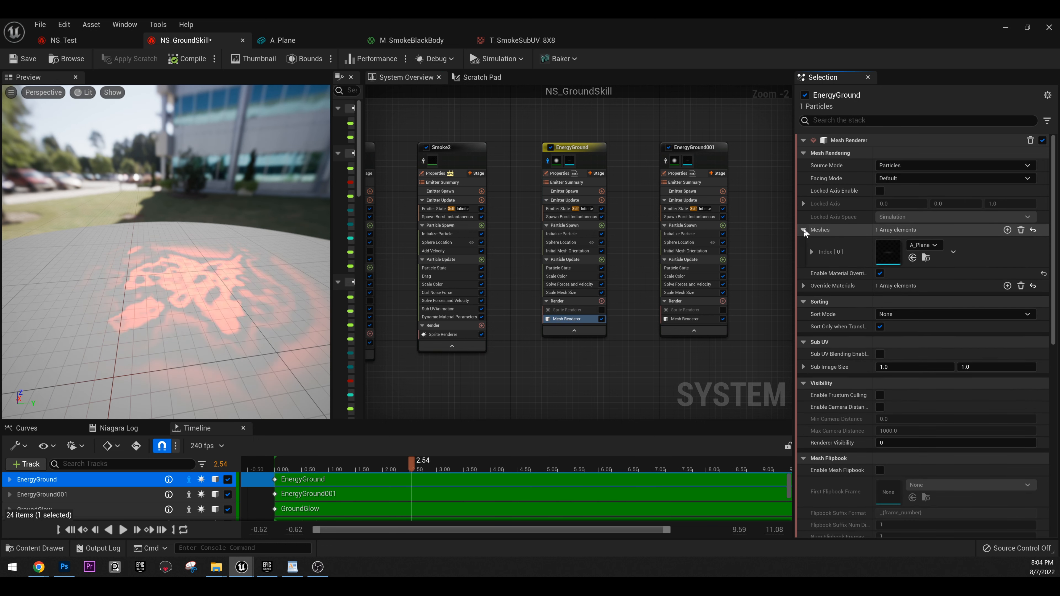
{"action": "double_click", "coordinate": [888, 252]}
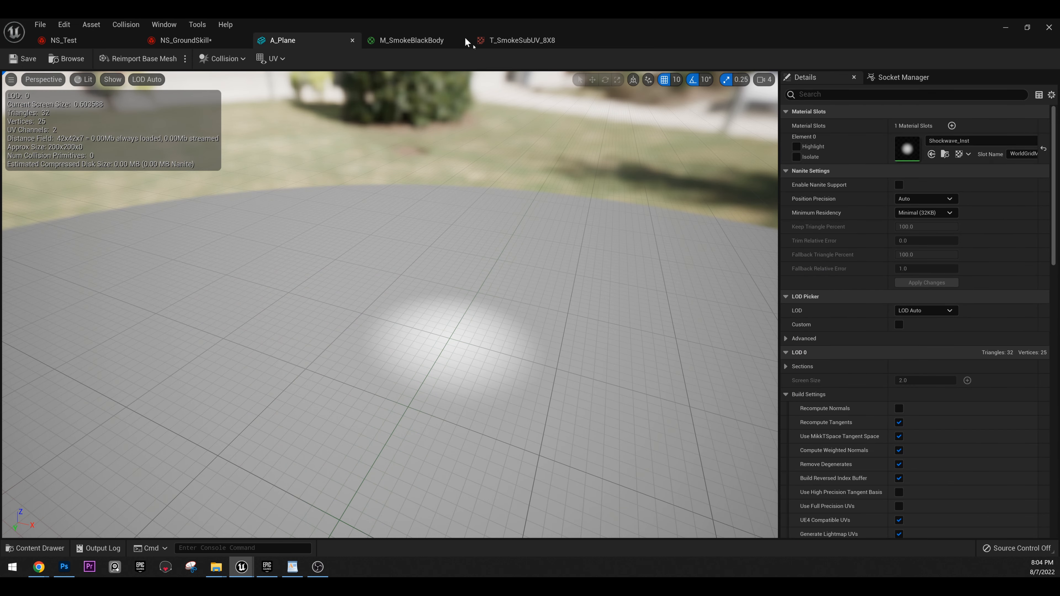
{"action": "left_click", "coordinate": [186, 40]}
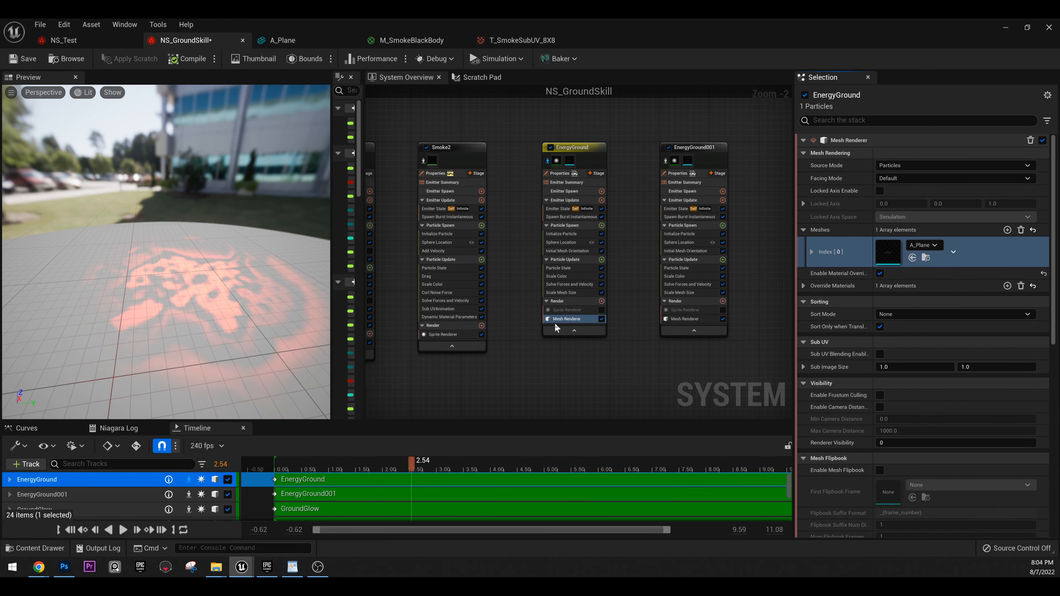
Step: Open the M_Energy material from the Override Materials of EnergyGround's Mesh Renderer
{"action": "right_click_drag", "start_coordinate": [616, 324], "coordinate": [625, 326]}
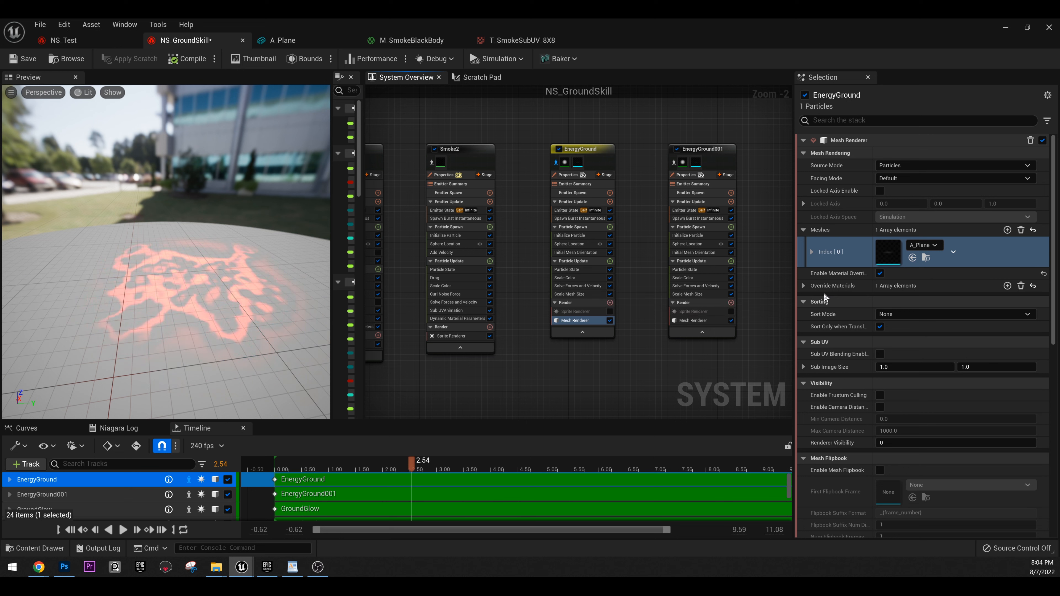
{"action": "left_click", "coordinate": [804, 286]}
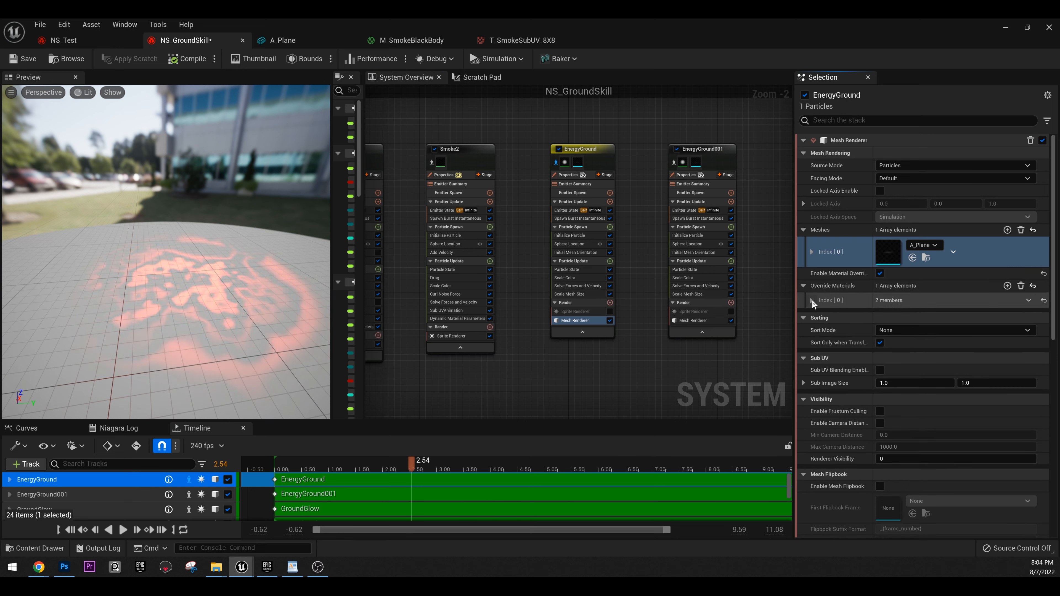
{"action": "left_click", "coordinate": [812, 300]}
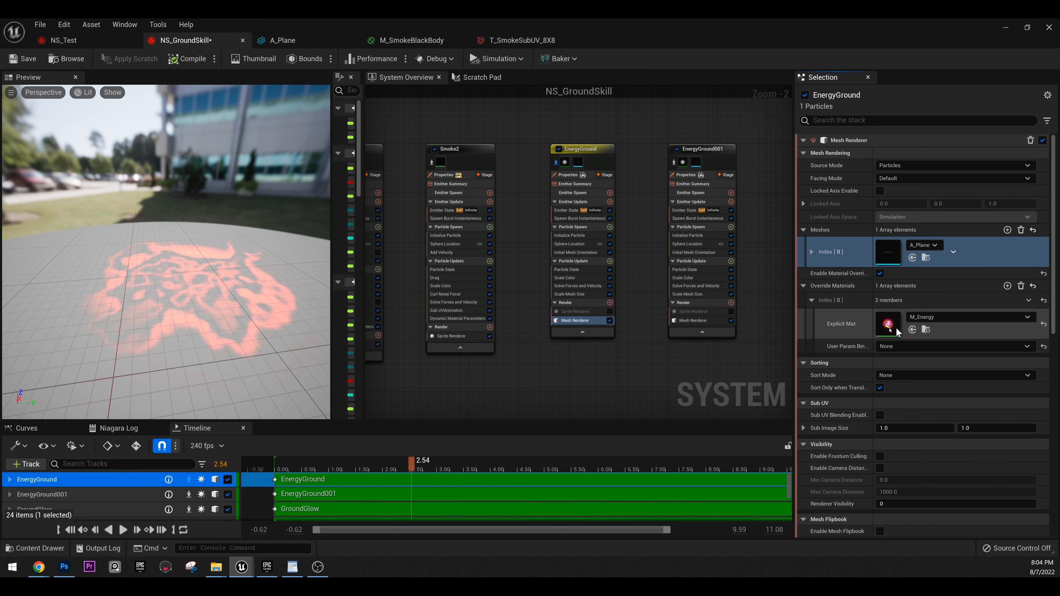
{"action": "double_click", "coordinate": [889, 325]}
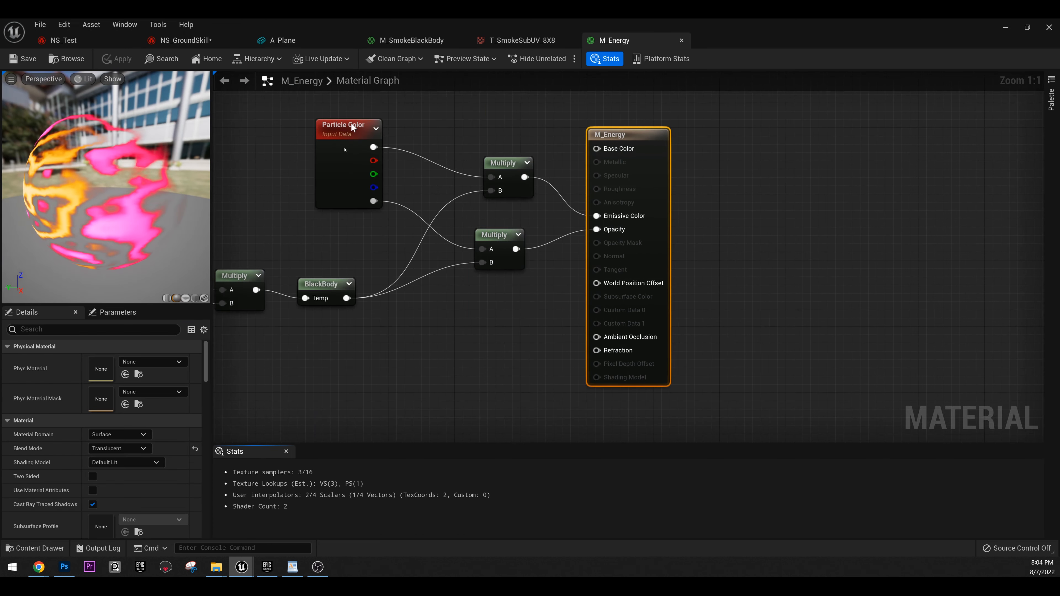
Step: Examine M_Energy's node graph from the radial gradient and noise texture to Emissive Color and Opacity, previewing the material on a plane
{"action": "right_click_drag", "start_coordinate": [419, 309], "coordinate": [617, 302]}
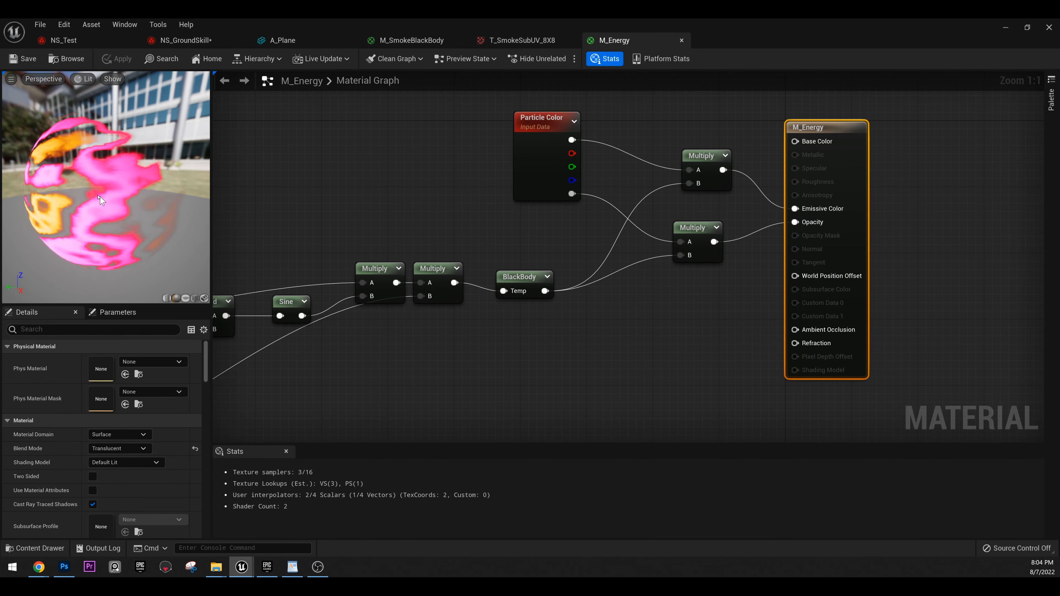
{"action": "left_click", "coordinate": [191, 298]}
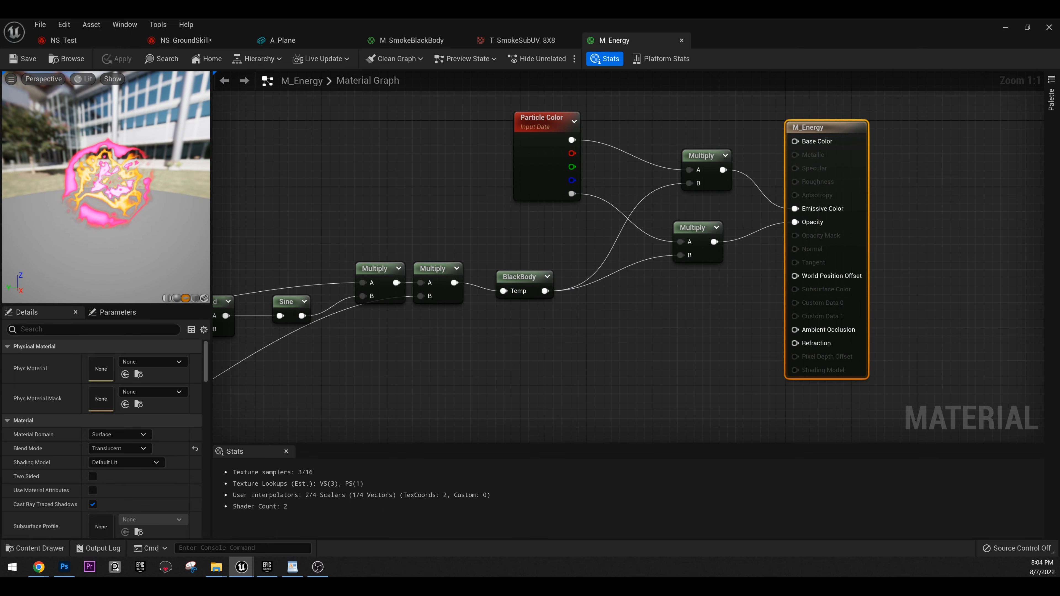
{"action": "right_click_drag", "start_coordinate": [260, 154], "coordinate": [540, 149]}
{"action": "scroll", "coordinate": [408, 229], "scroll_direction": "down", "scroll_amount": 8}
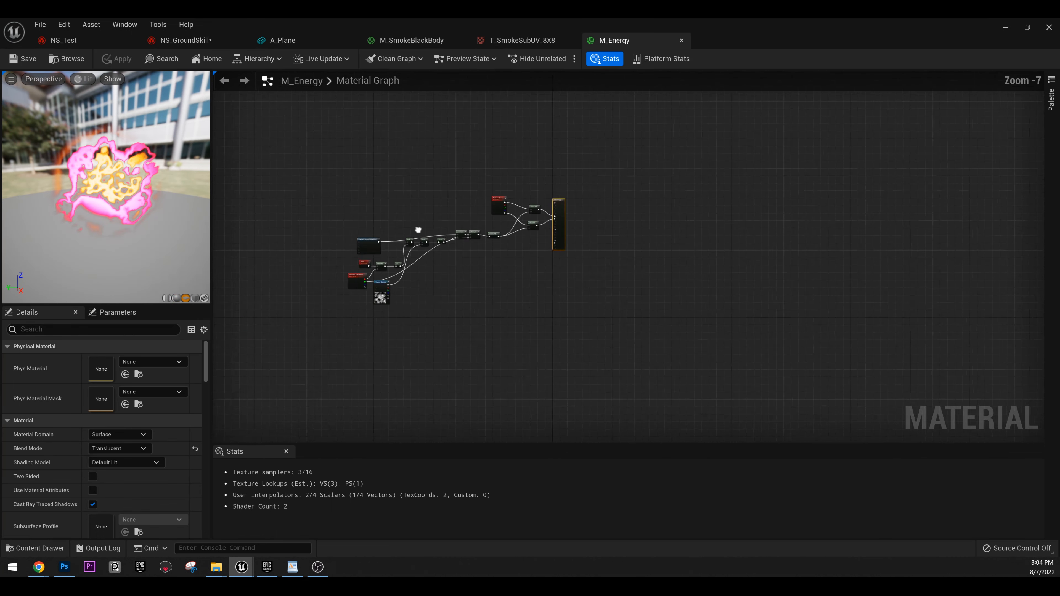
{"action": "scroll", "coordinate": [486, 230], "scroll_direction": "up", "scroll_amount": 7}
{"action": "scroll", "coordinate": [619, 184], "scroll_direction": "down", "scroll_amount": 1}
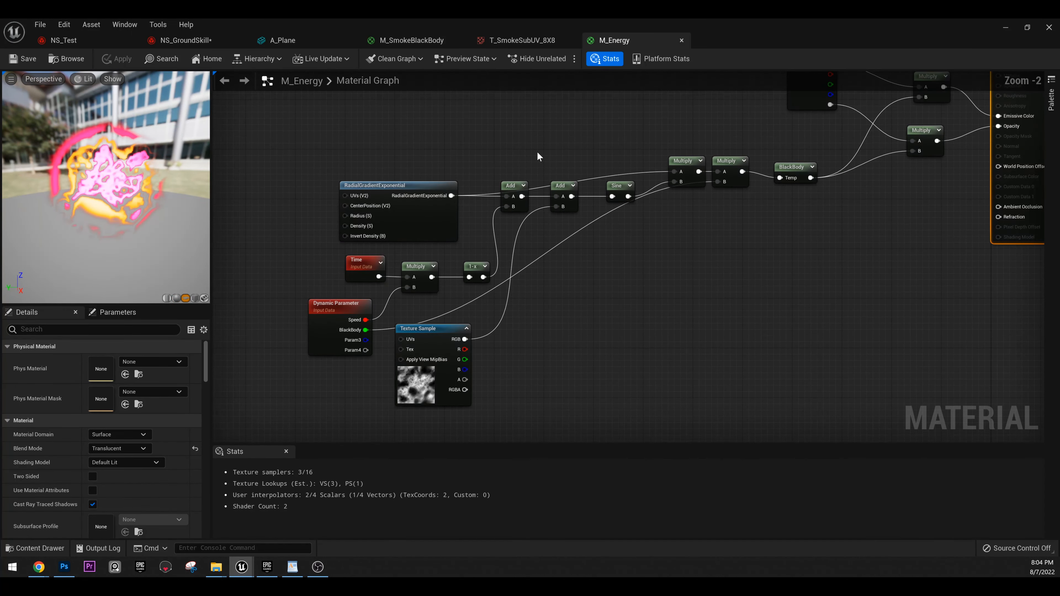
{"action": "right_click_drag", "start_coordinate": [539, 156], "coordinate": [527, 168]}
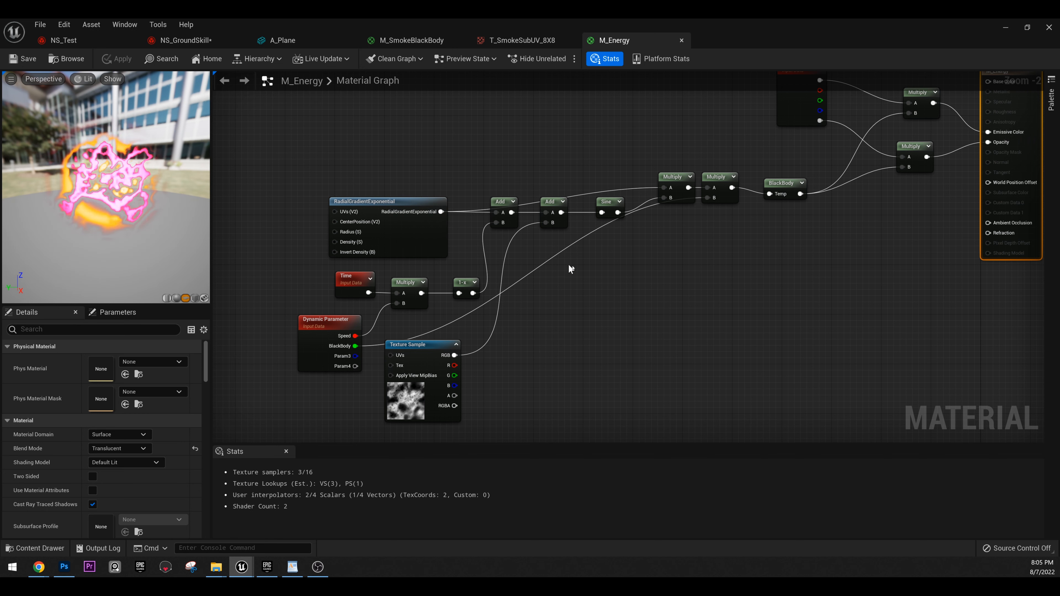
{"action": "scroll", "coordinate": [571, 269], "scroll_direction": "down", "scroll_amount": 1}
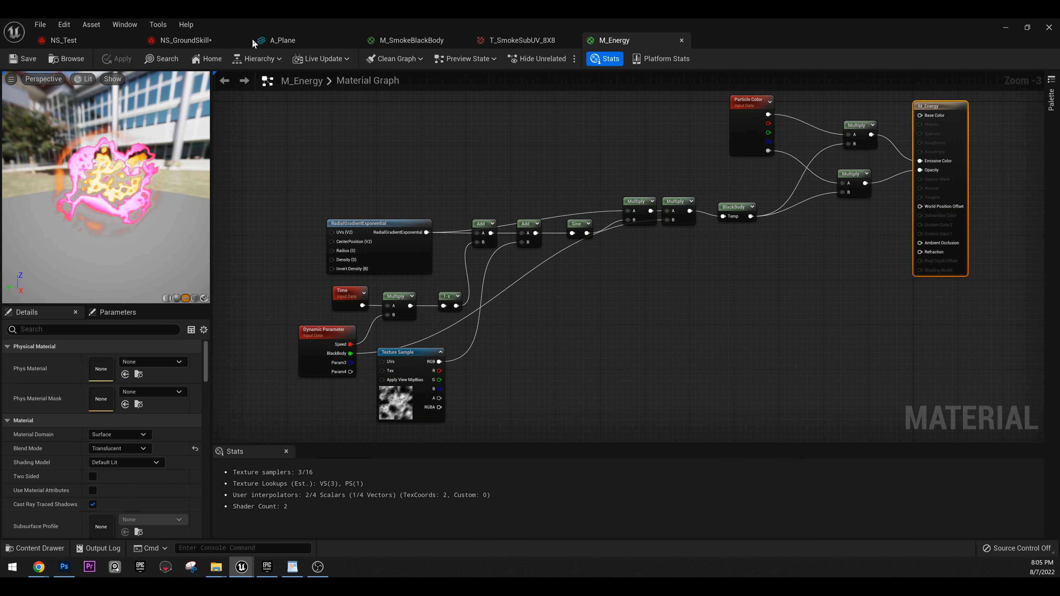
Step: Isolate the EnergyGround001 emitter in NS_GroundSkill and scrub the timeline to about 1.62 s
{"action": "left_click", "coordinate": [190, 42]}
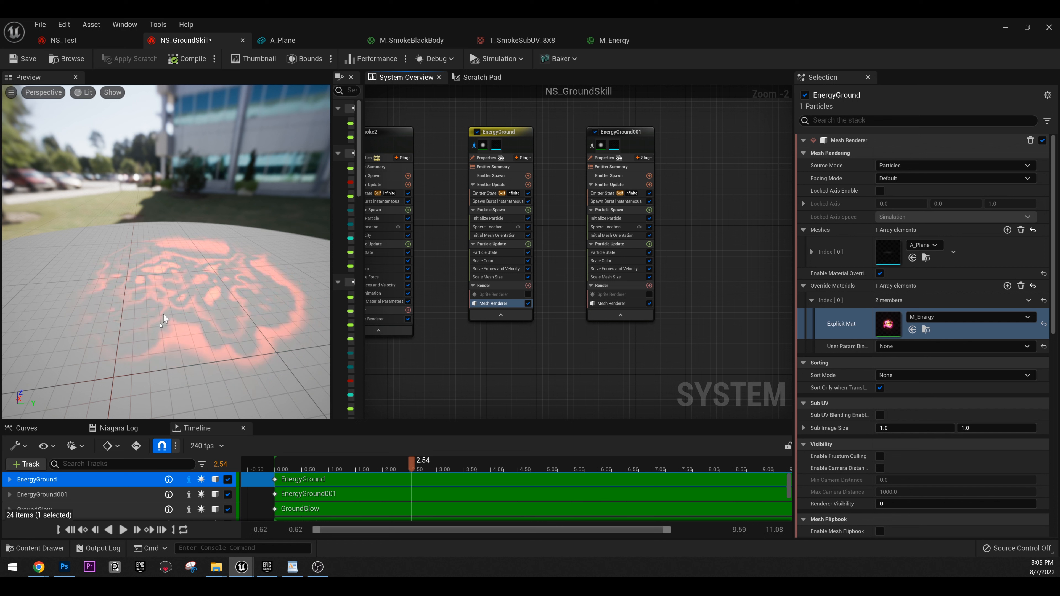
{"action": "left_click", "coordinate": [592, 145]}
{"action": "mouse_move", "coordinate": [345, 467]}
{"action": "left_mouse_down"}
{"action": "mouse_move", "coordinate": [255, 471]}
{"action": "mouse_move", "coordinate": [325, 470]}
{"action": "left_mouse_up"}
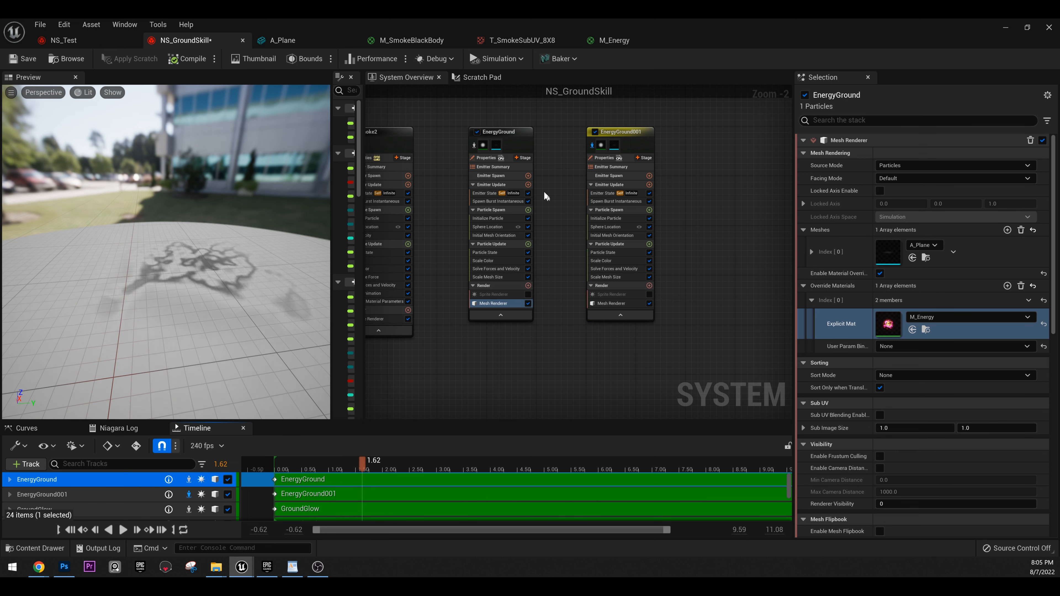
Step: Inspect the override material in EnergyGround001's Mesh Renderer by opening M_Energy, and return to NS_GroundSkill
{"action": "left_click", "coordinate": [608, 305]}
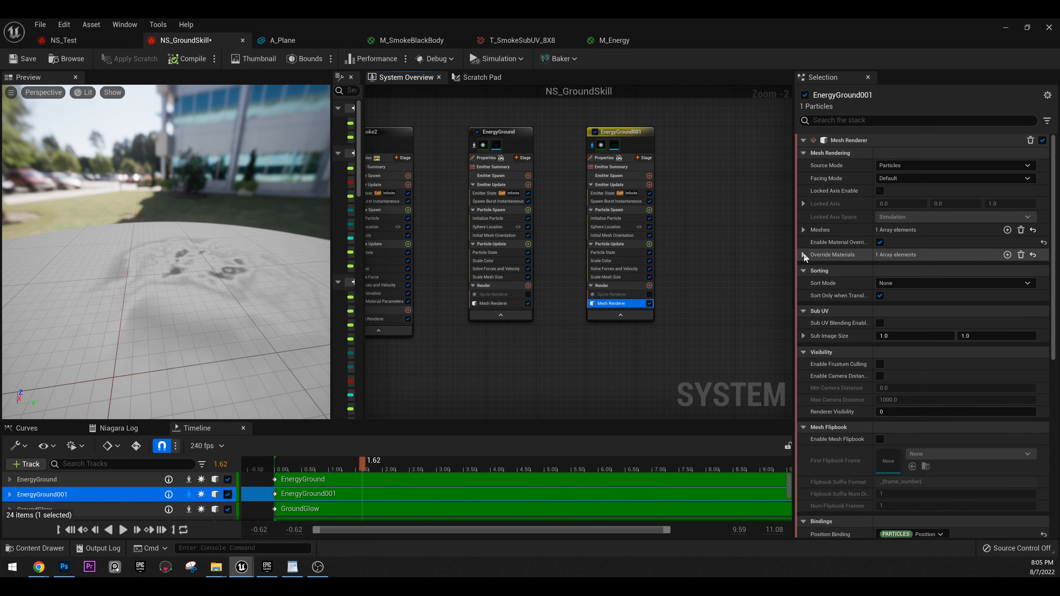
{"action": "left_click", "coordinate": [840, 271]}
{"action": "left_click", "coordinate": [812, 270]}
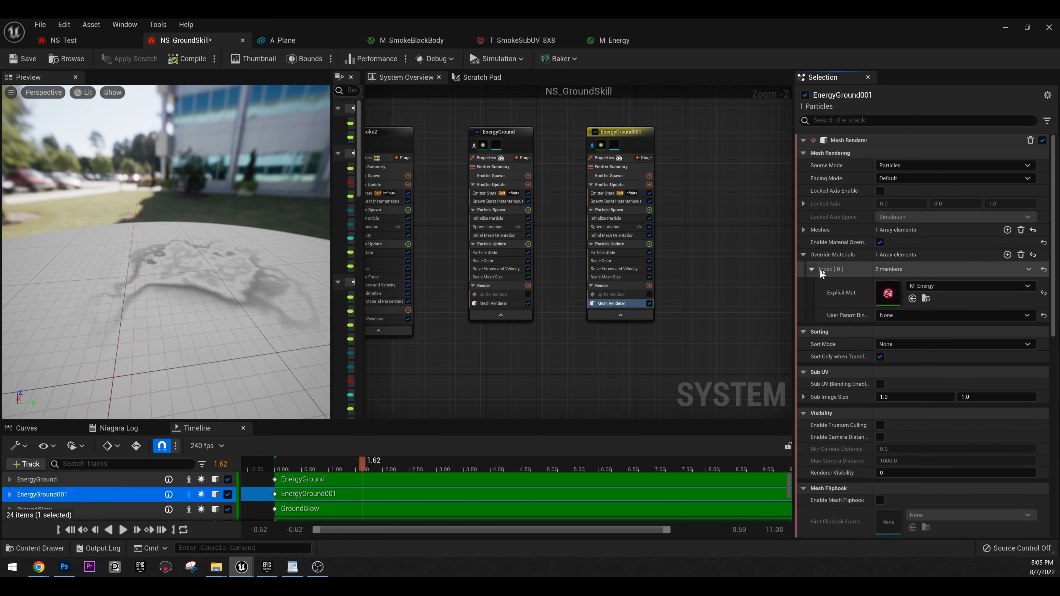
{"action": "double_click", "coordinate": [888, 293]}
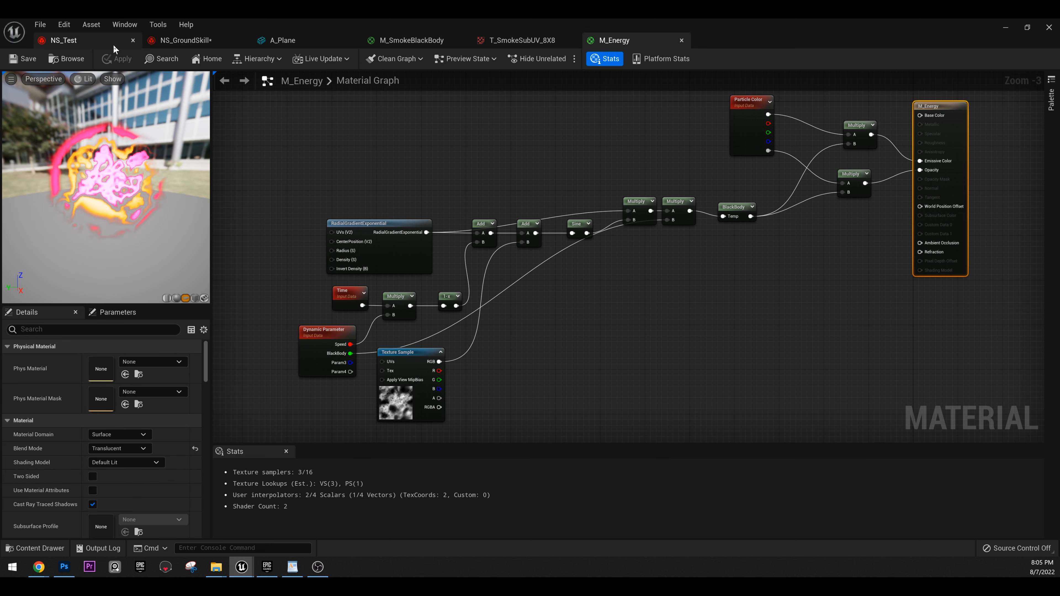
{"action": "left_click", "coordinate": [400, 40]}
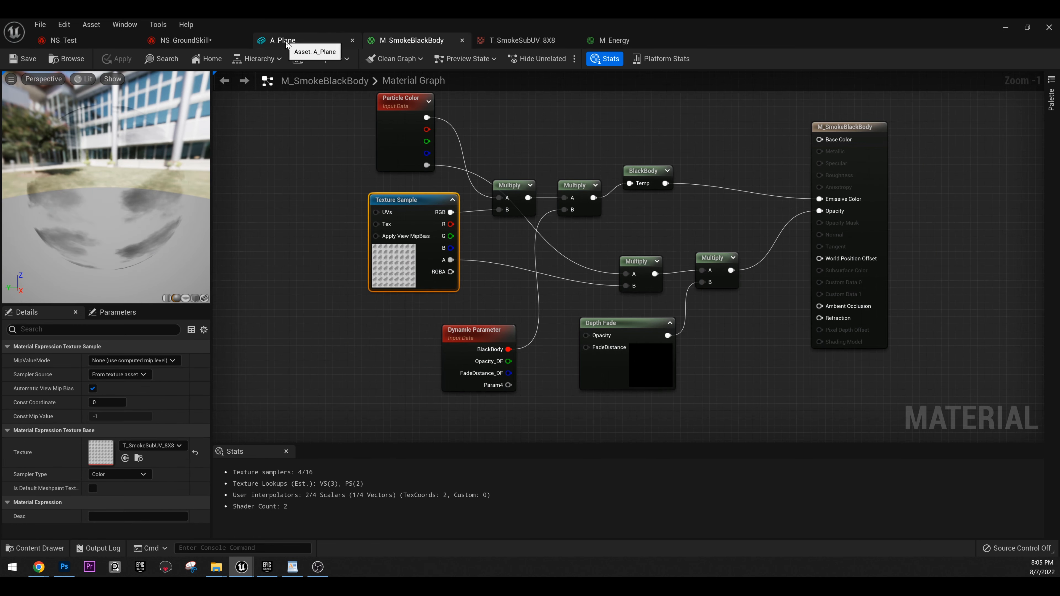
{"action": "left_click", "coordinate": [288, 40]}
{"action": "left_click", "coordinate": [184, 39]}
{"action": "left_click", "coordinate": [64, 40]}
{"action": "left_click", "coordinate": [185, 40]}
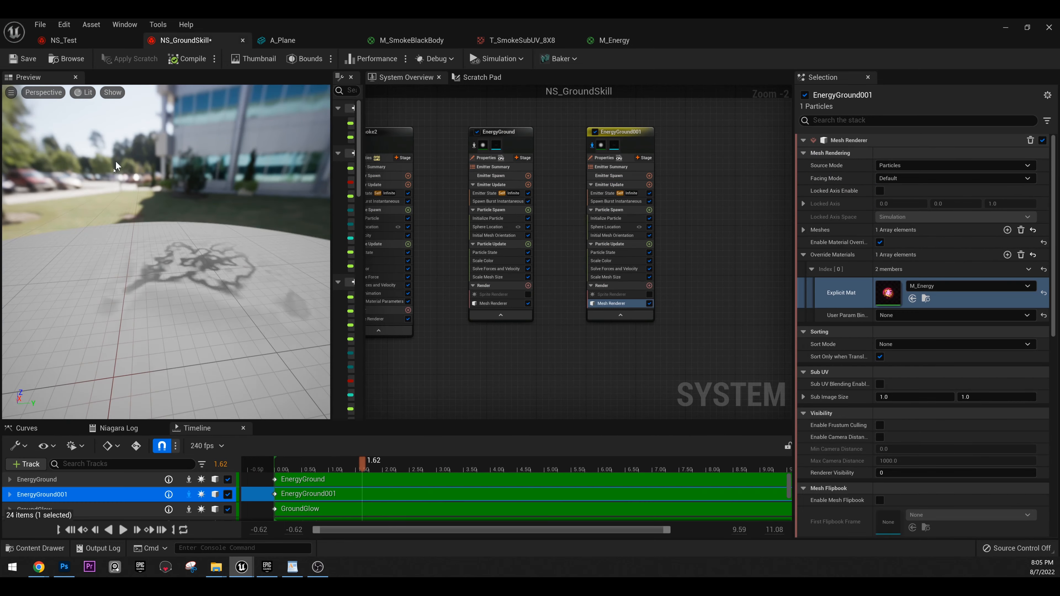
Step: Play the complete NS_GroundSkill effect from before 0 s with no emitter isolated, and rewind it to about -0.21 s
{"action": "mouse_move", "coordinate": [263, 216]}
{"action": "left_mouse_down"}
{"action": "mouse_move", "coordinate": [261, 246]}
{"action": "mouse_move", "coordinate": [266, 229]}
{"action": "left_mouse_up"}
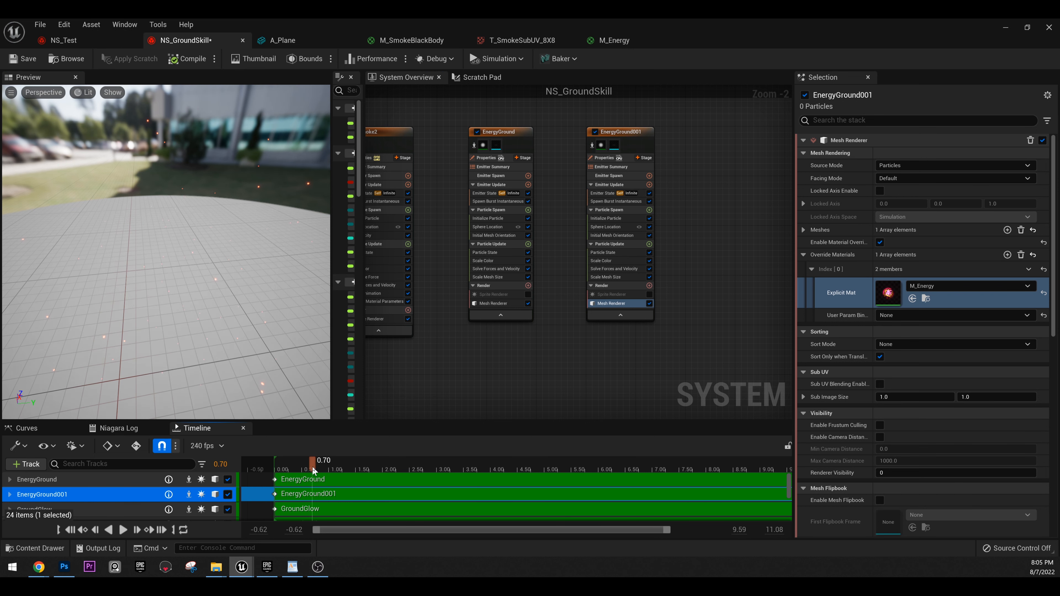
{"action": "right_click_drag", "start_coordinate": [457, 371], "coordinate": [445, 371]}
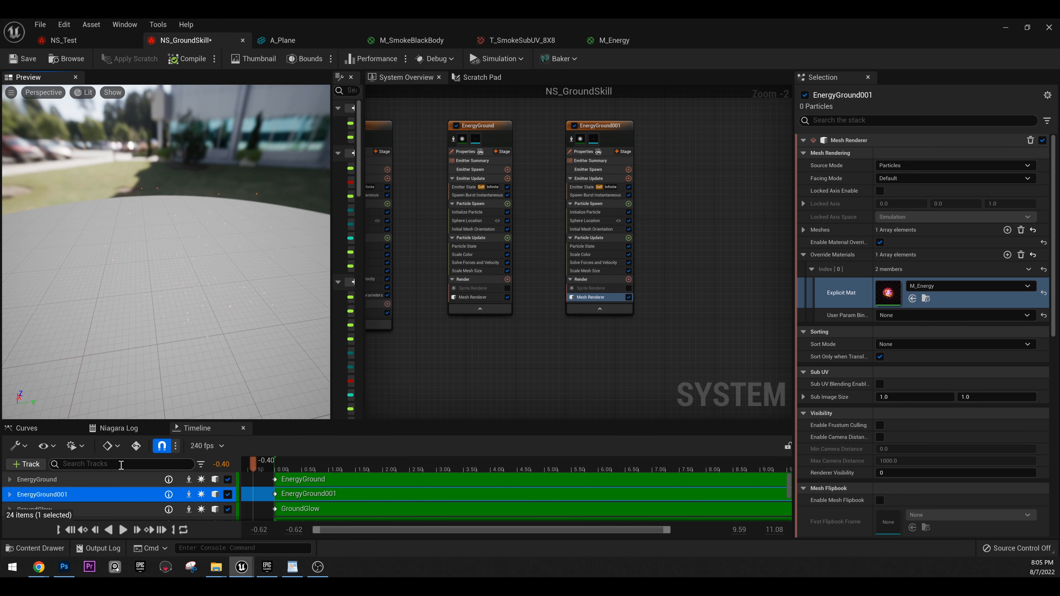
{"action": "left_click_drag", "start_coordinate": [275, 468], "coordinate": [265, 468]}
{"action": "key", "text": "space"}
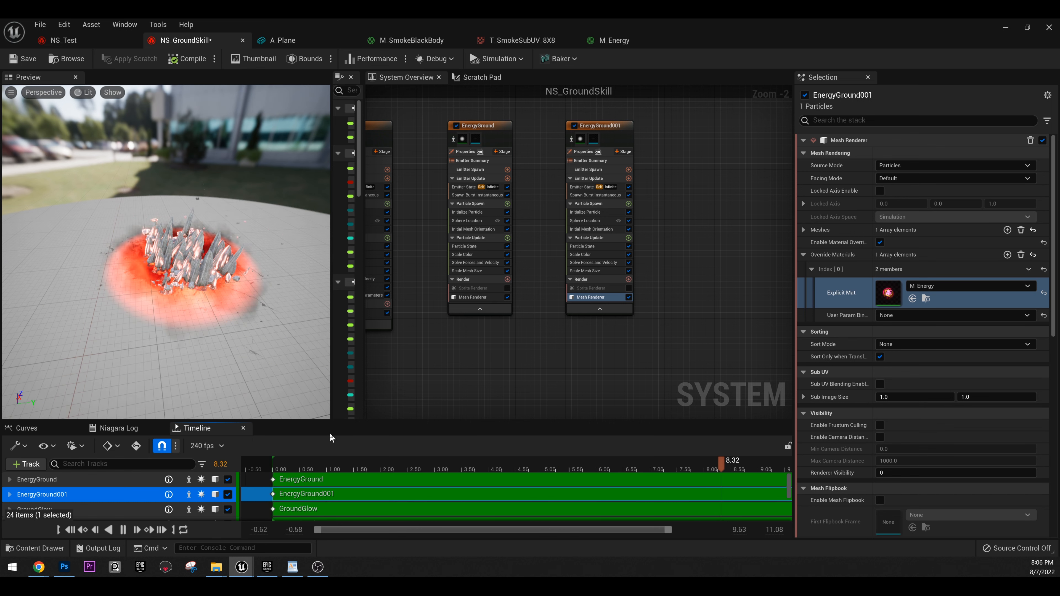
{"action": "left_click_drag", "start_coordinate": [293, 470], "coordinate": [262, 476]}
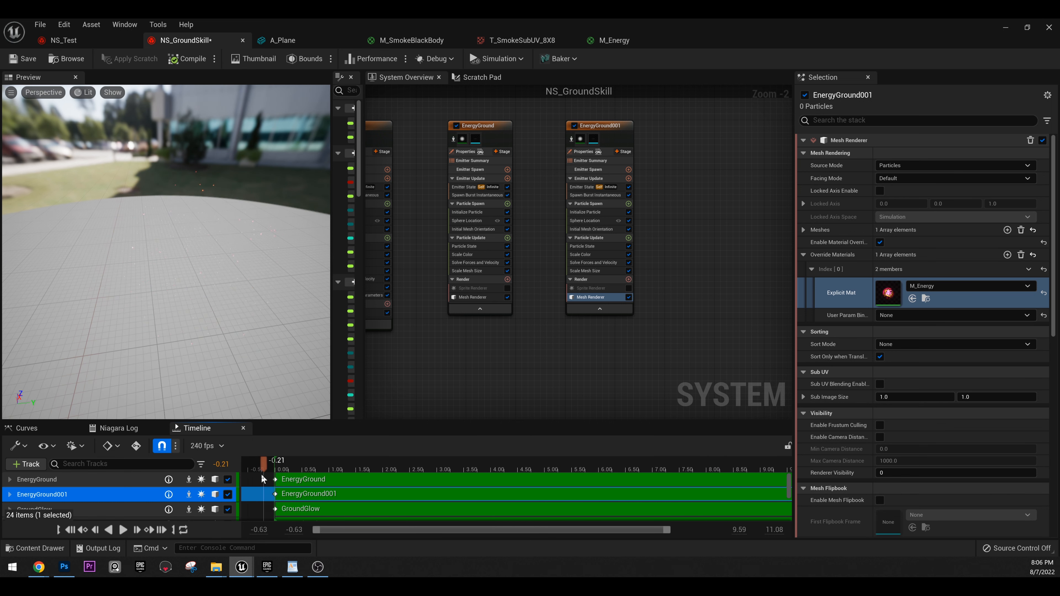
Step: Scrub the full effect to about 1.86 s and examine the rock spikes, debris and ground glow up close from several angles
{"action": "left_click_drag", "start_coordinate": [248, 252], "coordinate": [197, 301]}
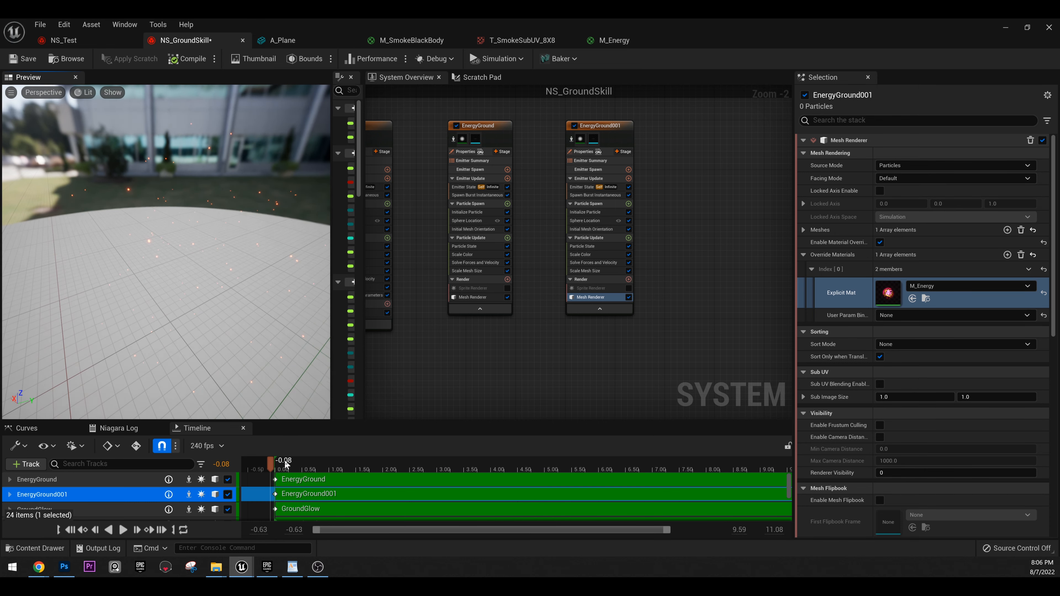
{"action": "left_click_drag", "start_coordinate": [286, 465], "coordinate": [376, 466]}
{"action": "scroll", "coordinate": [188, 311], "scroll_direction": "up", "scroll_amount": 3}
{"action": "left_click_drag", "start_coordinate": [187, 311], "coordinate": [90, 273]}
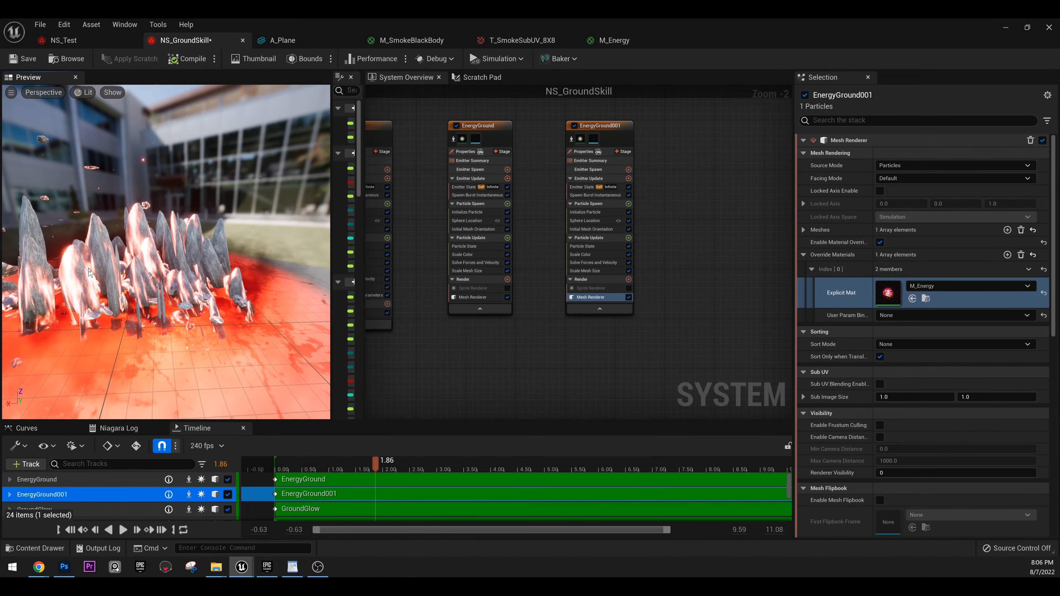
{"action": "scroll", "coordinate": [159, 263], "scroll_direction": "down", "scroll_amount": 2}
{"action": "middle_click_drag", "start_coordinate": [158, 263], "coordinate": [195, 304]}
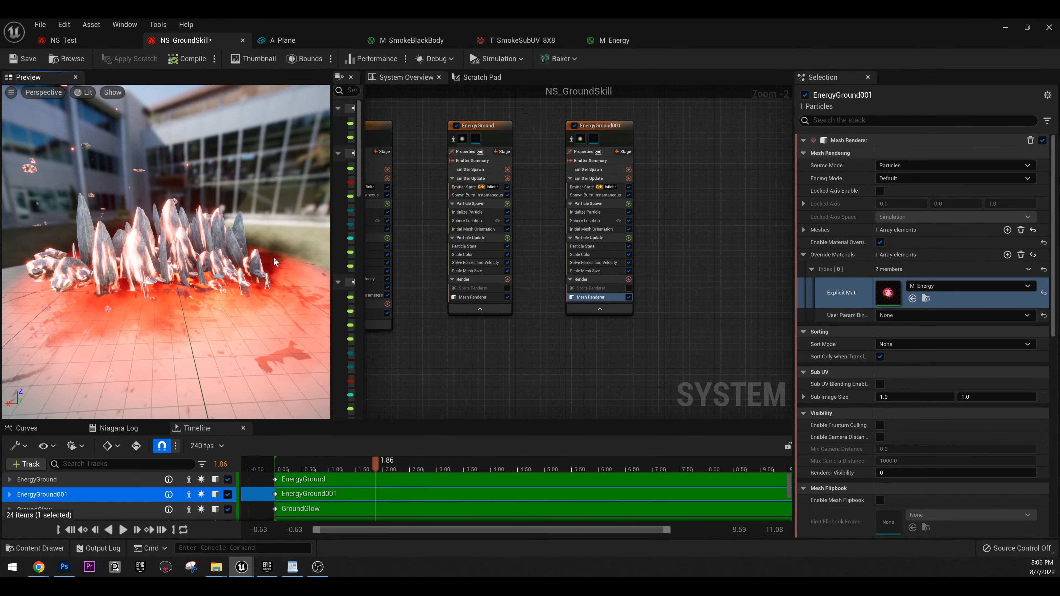
{"action": "left_click_drag", "start_coordinate": [183, 267], "coordinate": [298, 262]}
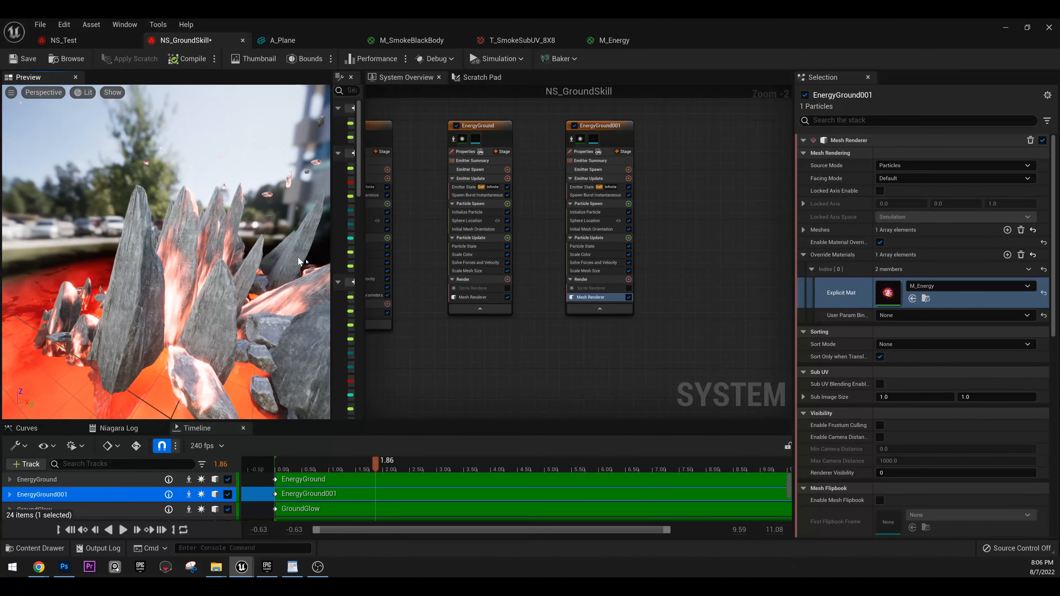
{"action": "scroll", "coordinate": [183, 267], "scroll_direction": "up", "scroll_amount": 2}
{"action": "left_click_drag", "start_coordinate": [184, 267], "coordinate": [255, 263]}
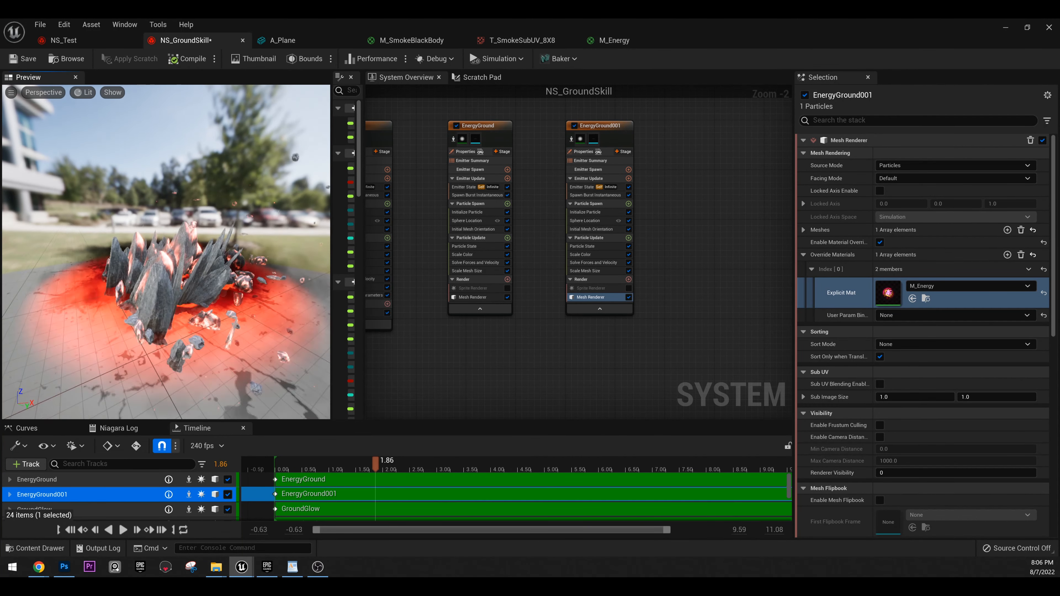
{"action": "left_click_drag", "start_coordinate": [218, 314], "coordinate": [174, 312]}
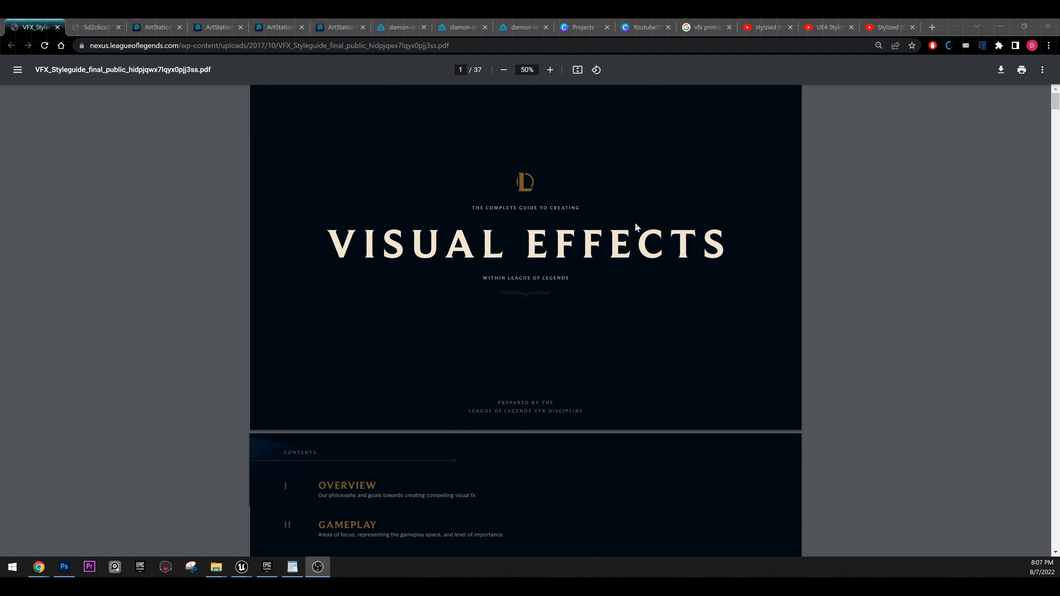
Step: In the browser, read the League of Legends VFX style guide PDF from its contents through the Overview and Gameplay sections
{"action": "scroll", "coordinate": [636, 226], "scroll_direction": "down", "scroll_amount": 5}
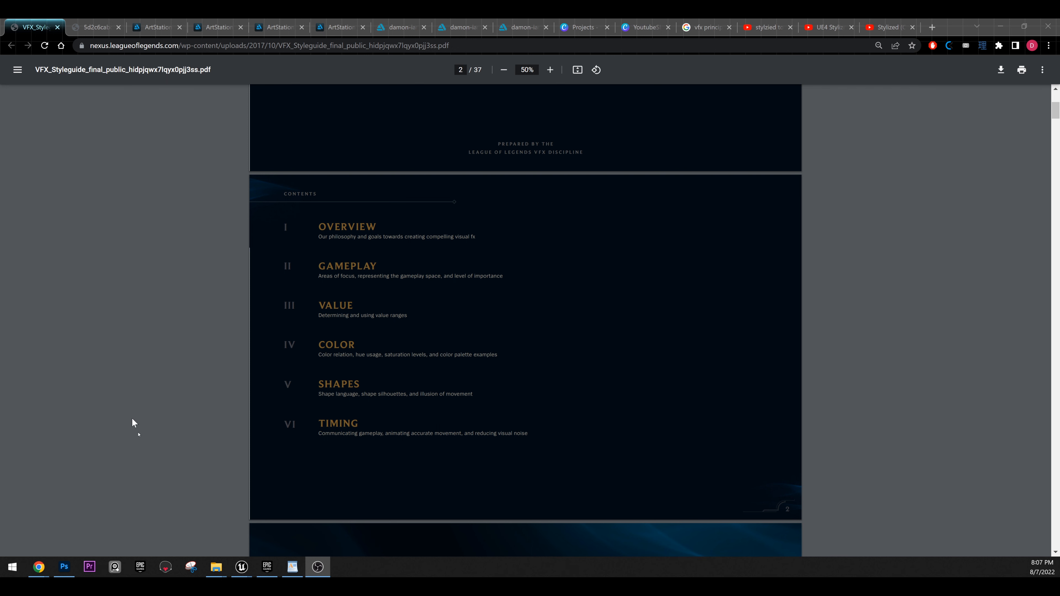
{"action": "scroll", "coordinate": [333, 435], "scroll_direction": "down", "scroll_amount": 12}
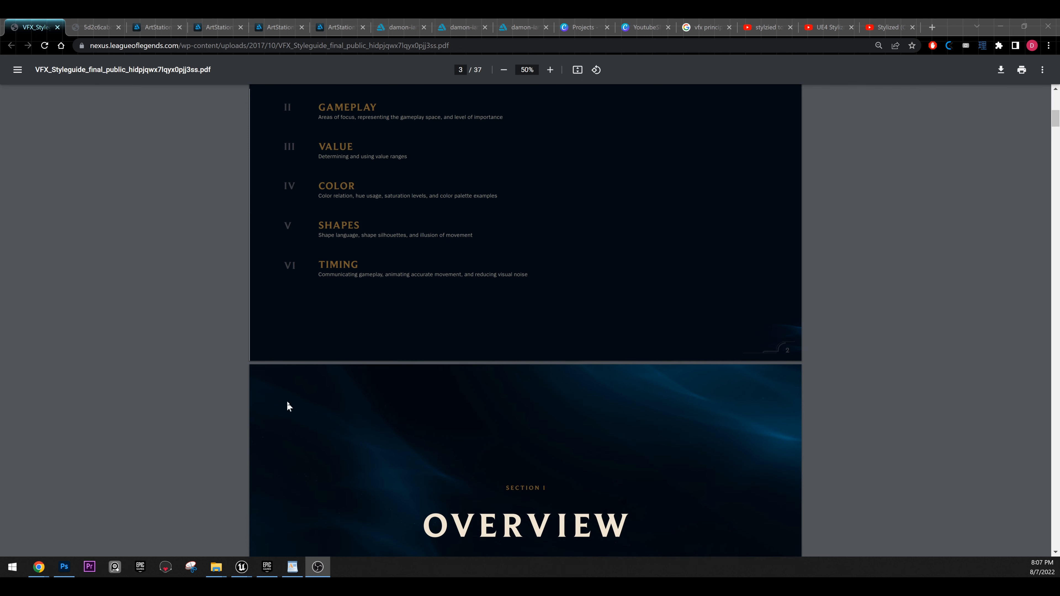
{"action": "scroll", "coordinate": [333, 332], "scroll_direction": "down", "scroll_amount": 3}
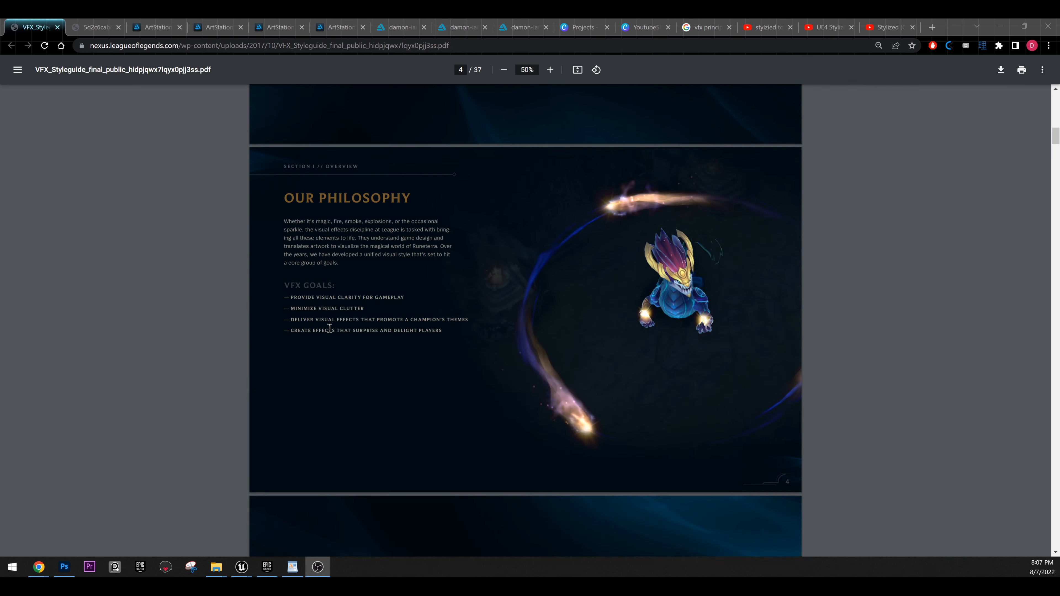
{"action": "scroll", "coordinate": [398, 355], "scroll_direction": "down", "scroll_amount": 12}
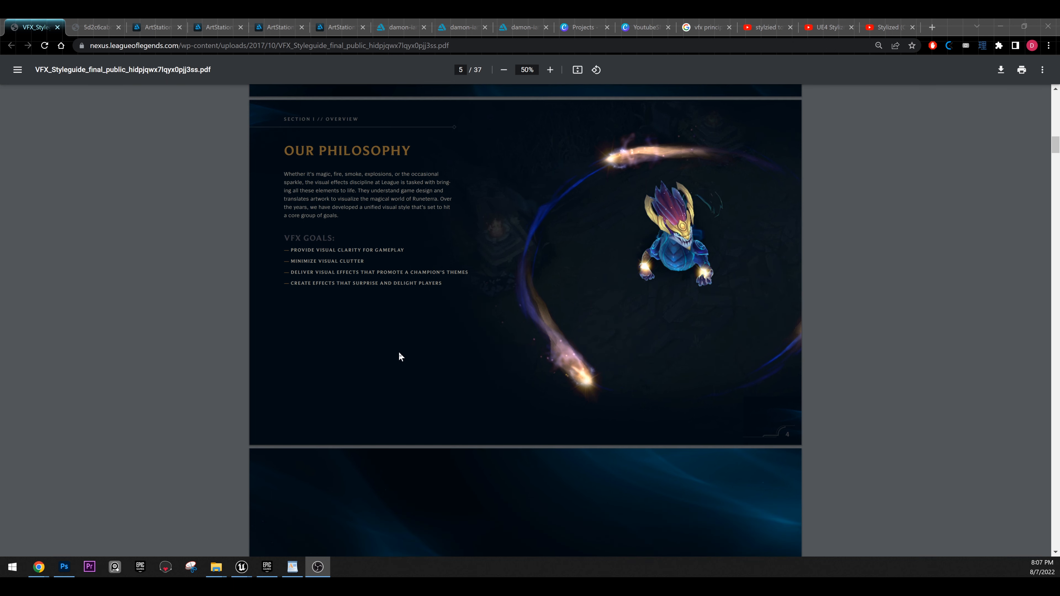
{"action": "scroll", "coordinate": [581, 393], "scroll_direction": "down", "scroll_amount": 4}
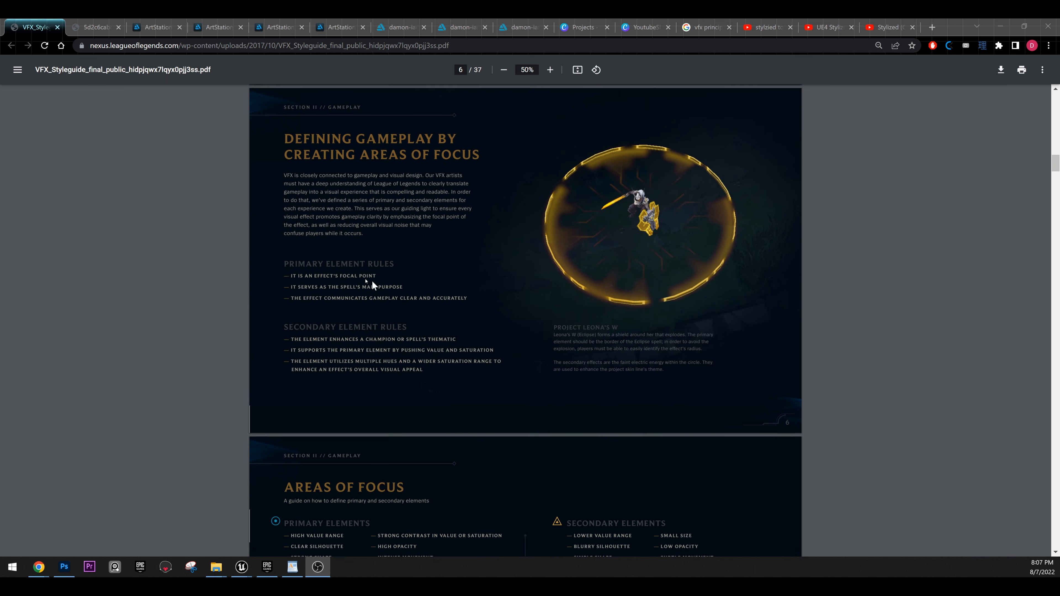
{"action": "scroll", "coordinate": [596, 423], "scroll_direction": "down", "scroll_amount": 10}
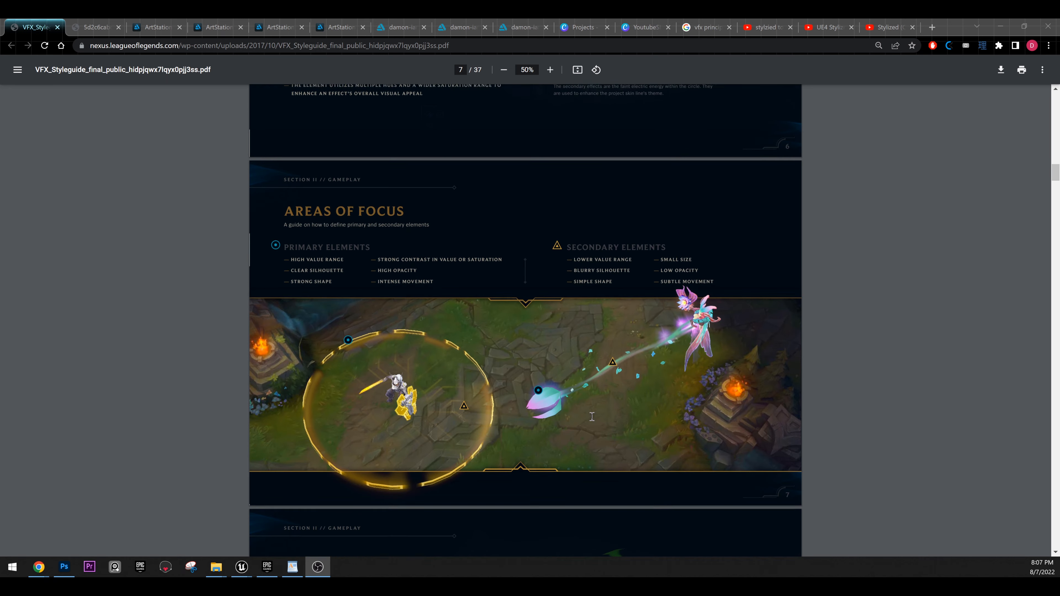
{"action": "scroll", "coordinate": [589, 401], "scroll_direction": "down", "scroll_amount": 12}
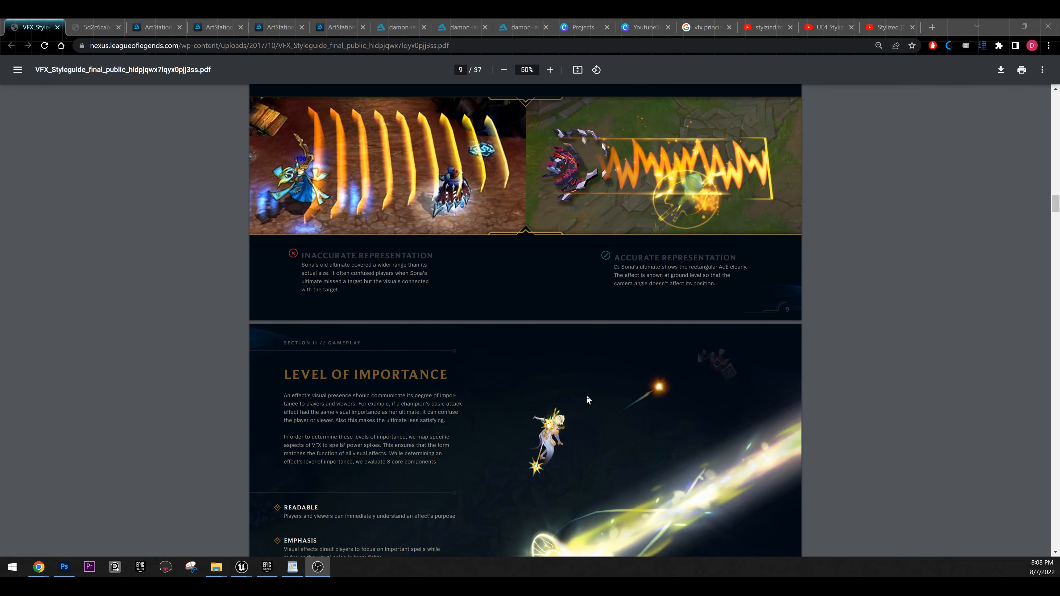
{"action": "scroll", "coordinate": [473, 394], "scroll_direction": "down", "scroll_amount": 20}
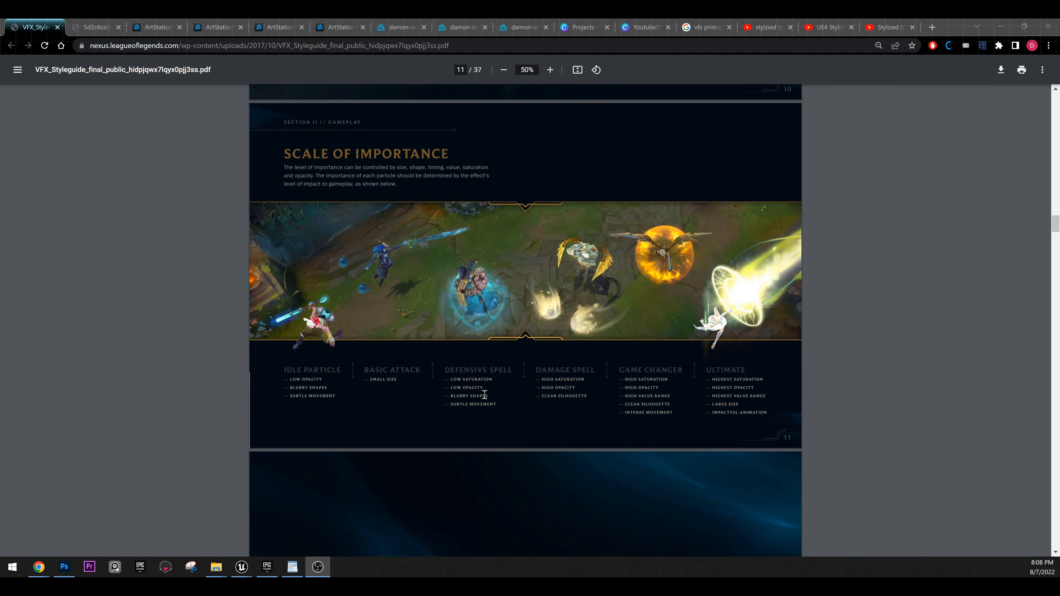
Step: Study the style guide's Value section, including Value Range in Context and the page on enhancing magical effects with illumination
{"action": "scroll", "coordinate": [481, 383], "scroll_direction": "down", "scroll_amount": 14}
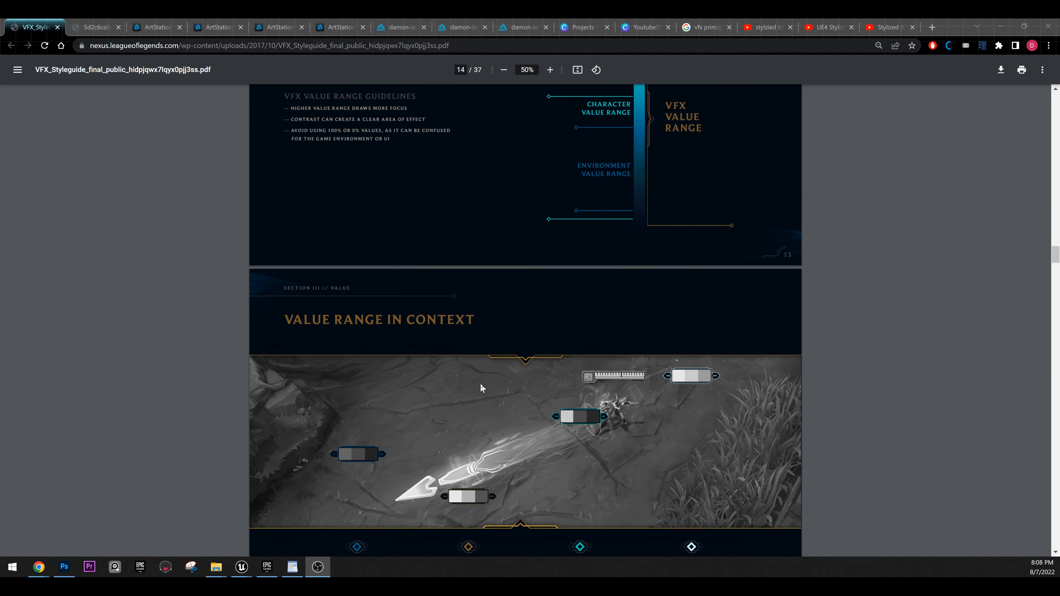
{"action": "scroll", "coordinate": [479, 385], "scroll_direction": "up", "scroll_amount": 4}
{"action": "scroll", "coordinate": [479, 386], "scroll_direction": "up", "scroll_amount": 2}
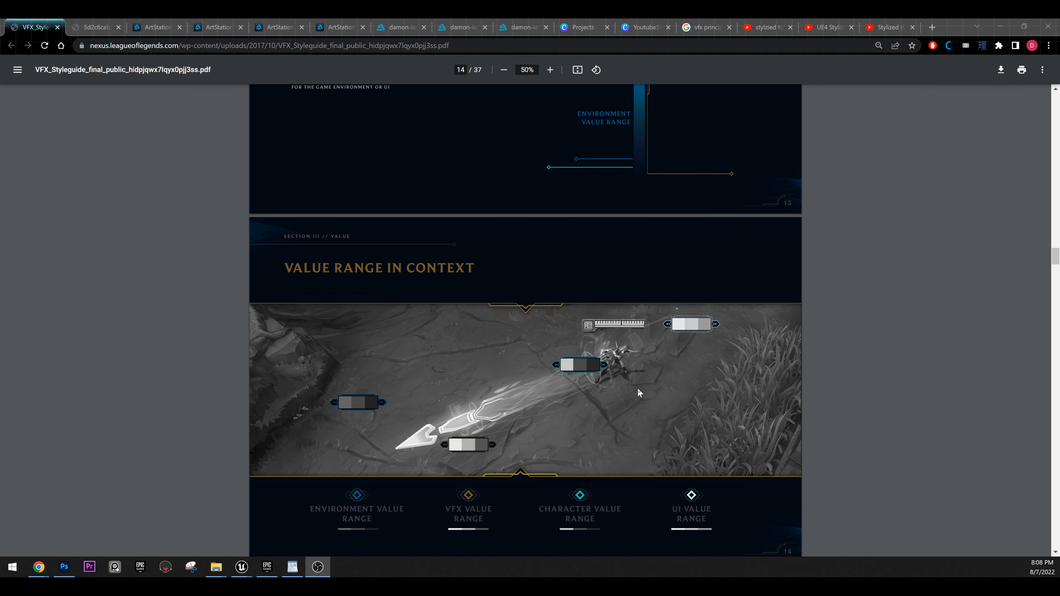
{"action": "scroll", "coordinate": [736, 317], "scroll_direction": "down", "scroll_amount": 1}
{"action": "scroll", "coordinate": [734, 316], "scroll_direction": "down", "scroll_amount": 13}
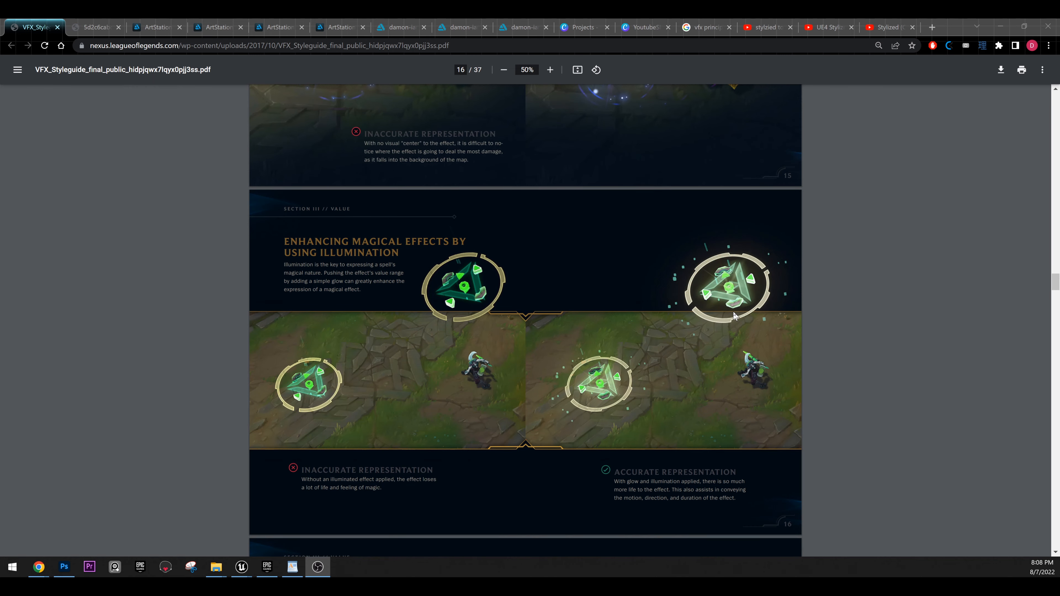
{"action": "scroll", "coordinate": [735, 316], "scroll_direction": "down", "scroll_amount": 14}
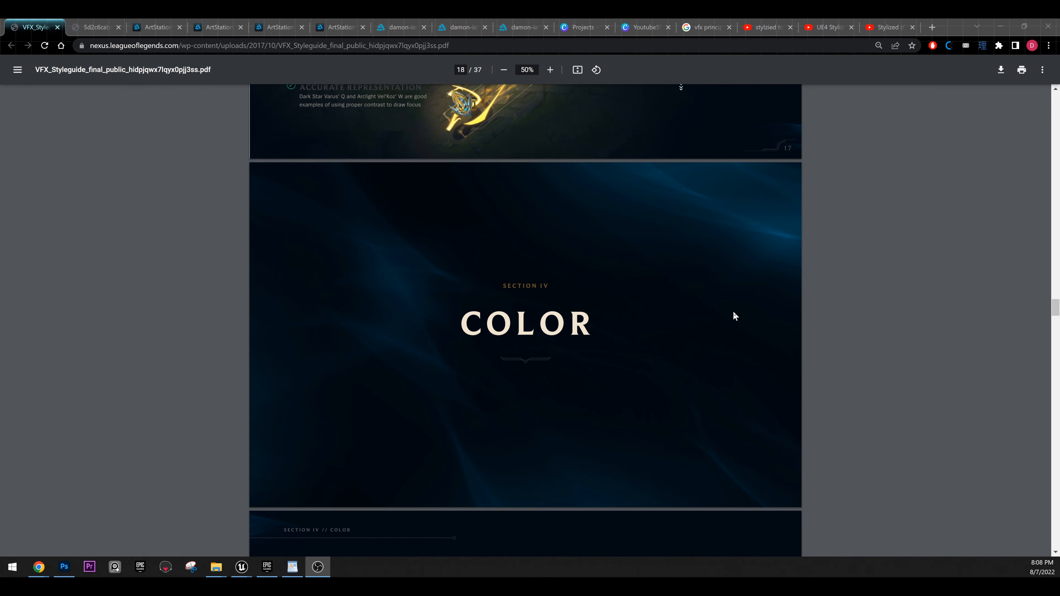
{"action": "scroll", "coordinate": [734, 312], "scroll_direction": "up", "scroll_amount": 4}
Step: Skim the style guide's Color, Shapes and Timing sections, covering color palettes, texture shape guidelines and the importance of timing in VFX
{"action": "scroll", "coordinate": [734, 311], "scroll_direction": "down", "scroll_amount": 19}
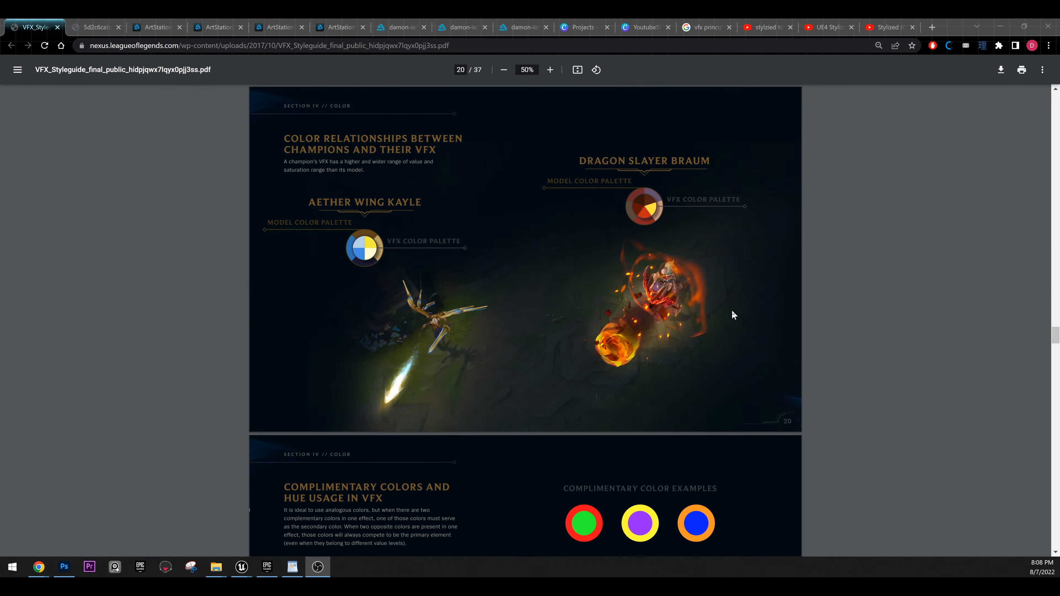
{"action": "scroll", "coordinate": [734, 315], "scroll_direction": "down", "scroll_amount": 20}
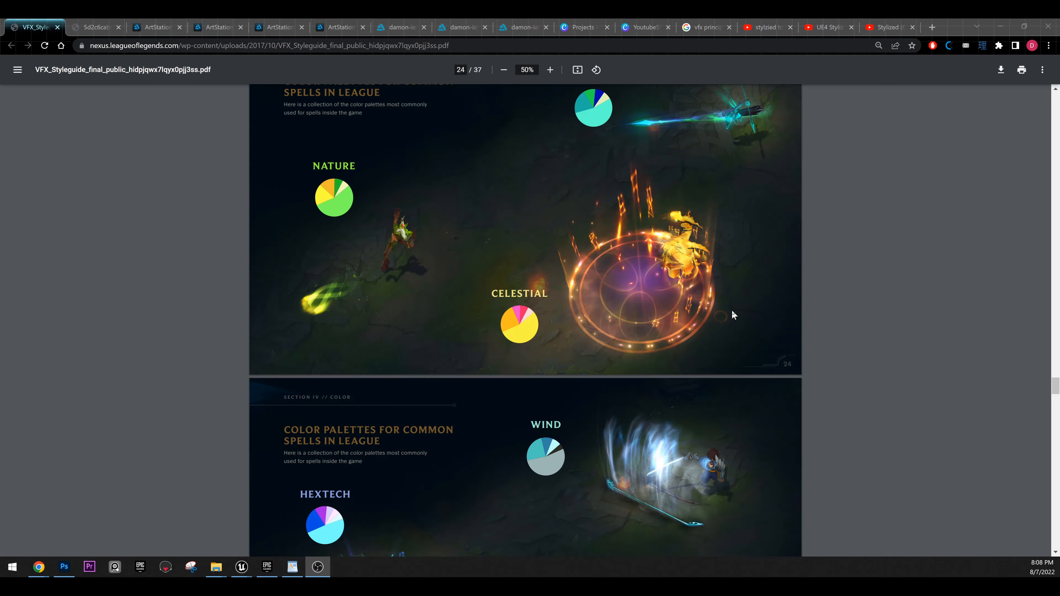
{"action": "scroll", "coordinate": [733, 313], "scroll_direction": "down", "scroll_amount": 20}
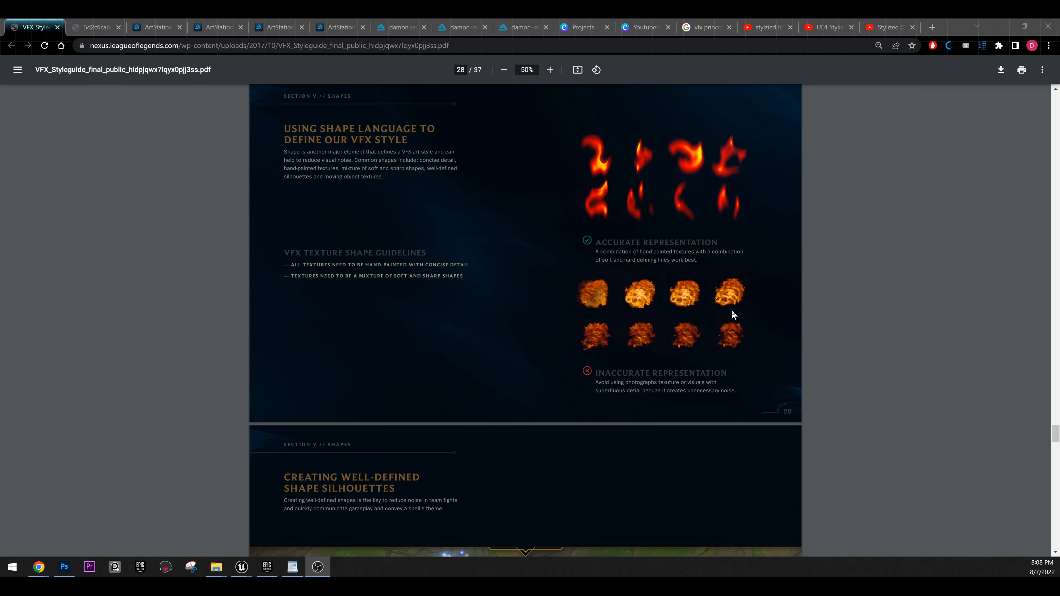
{"action": "scroll", "coordinate": [732, 310], "scroll_direction": "down", "scroll_amount": 20}
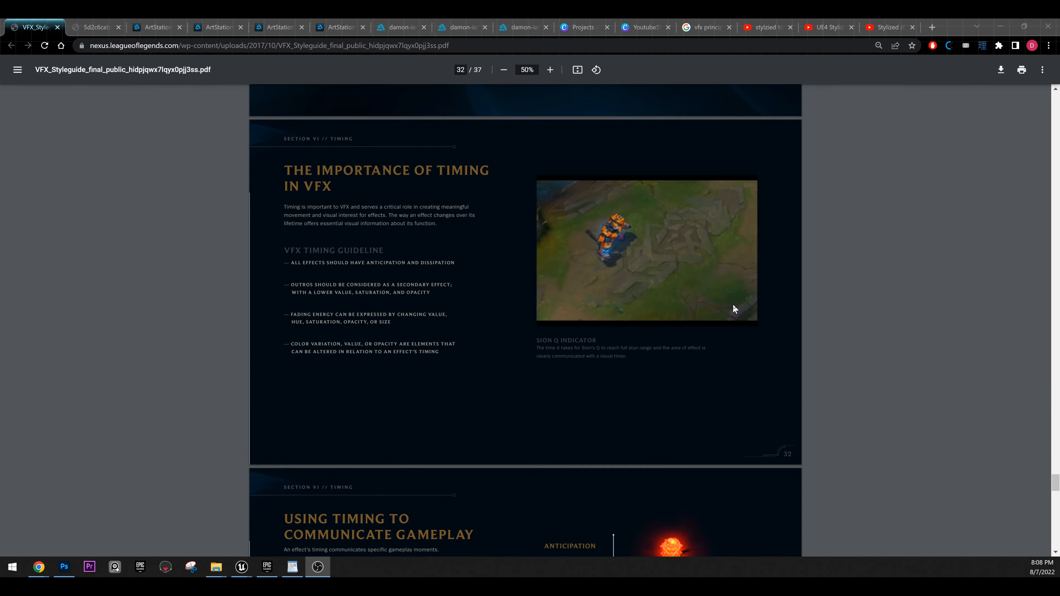
{"action": "scroll", "coordinate": [733, 307], "scroll_direction": "down", "scroll_amount": 20}
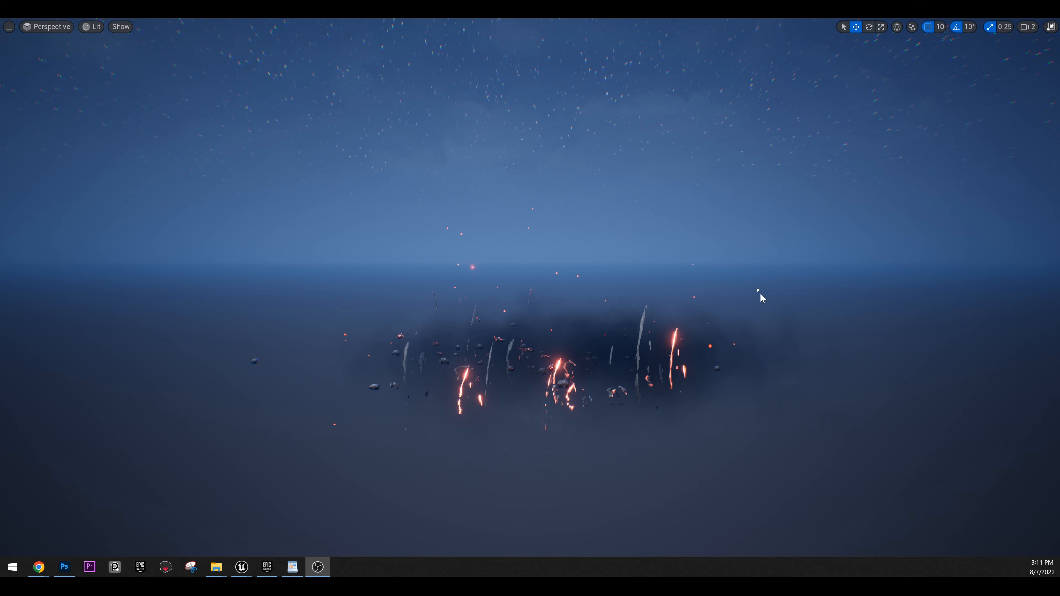
{"action": "right_click_drag", "start_coordinate": [761, 295], "coordinate": [761, 297]}
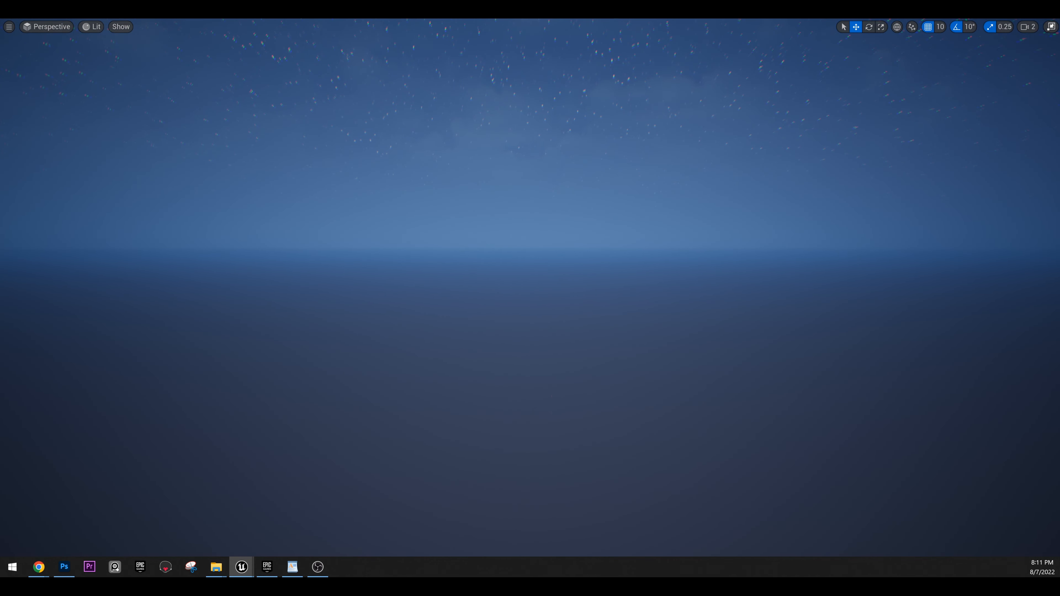